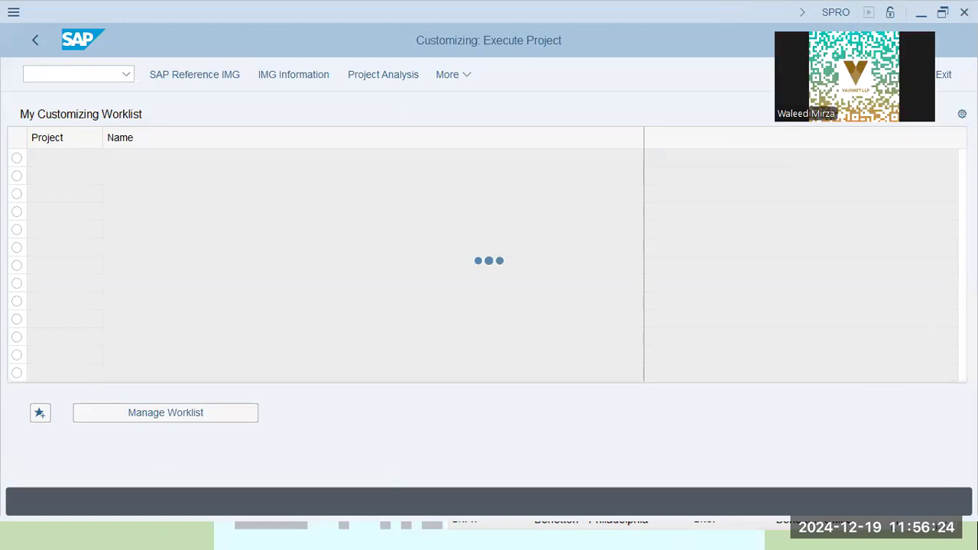
# In the reference IMG, expand Personnel Management and its Global Settings in Personnel Management node
pyautogui.scroll(-10, 855, 395)
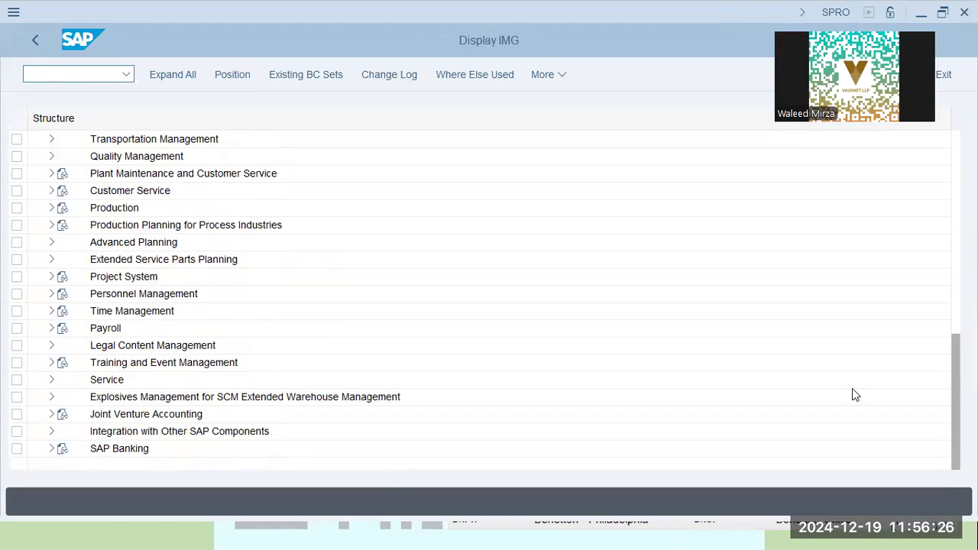
pyautogui.click(140, 296)
pyautogui.click(51, 294)
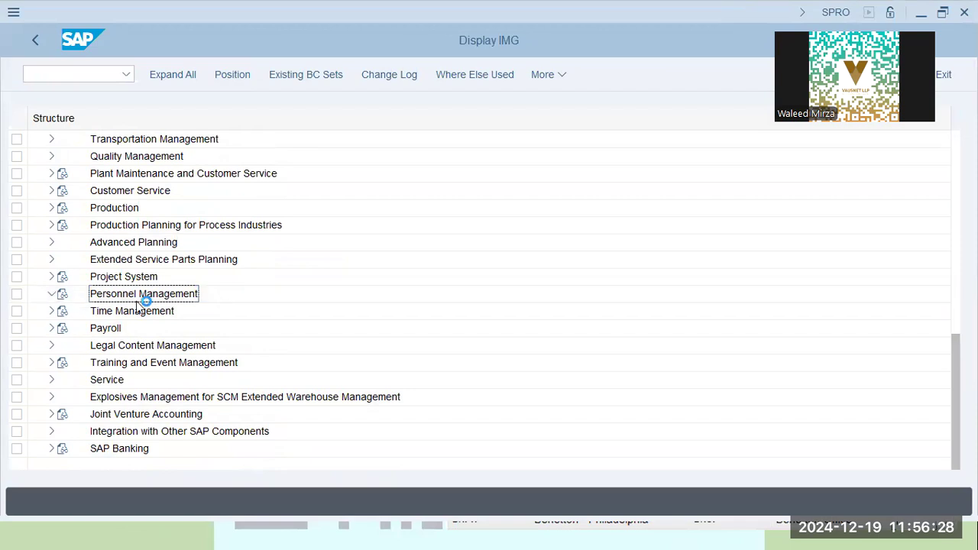
pyautogui.click(148, 208)
pyautogui.click(150, 229)
pyautogui.click(64, 224)
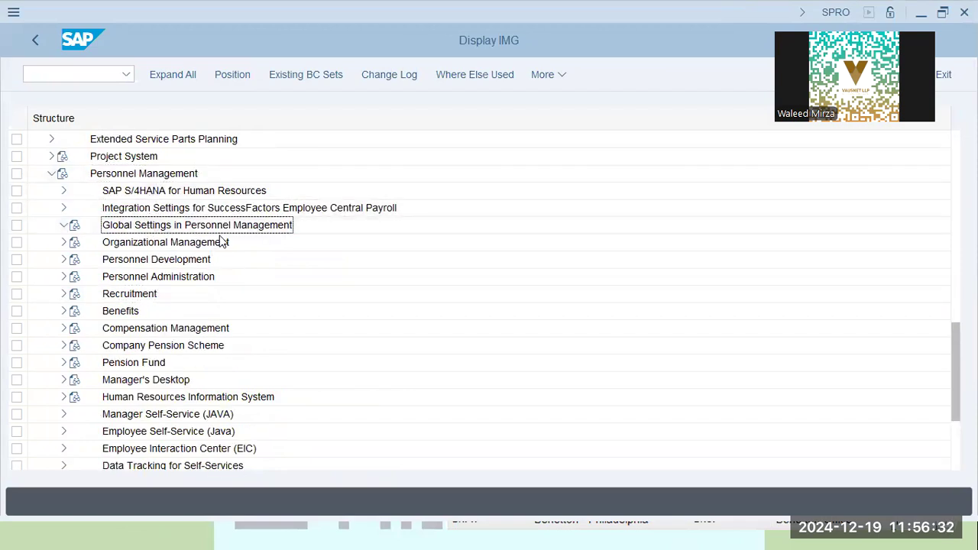
# Compare the activities under Global Settings in Personnel Management with the configuration path on the notes slide
pyautogui.hotkey('alt', 'Tab')
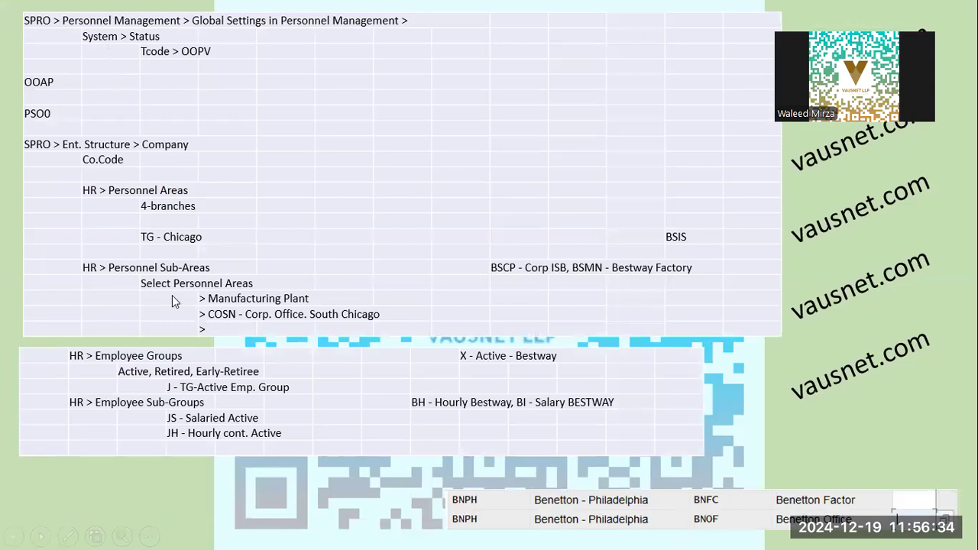
pyautogui.hotkey('alt', 'Tab')
pyautogui.click(164, 243)
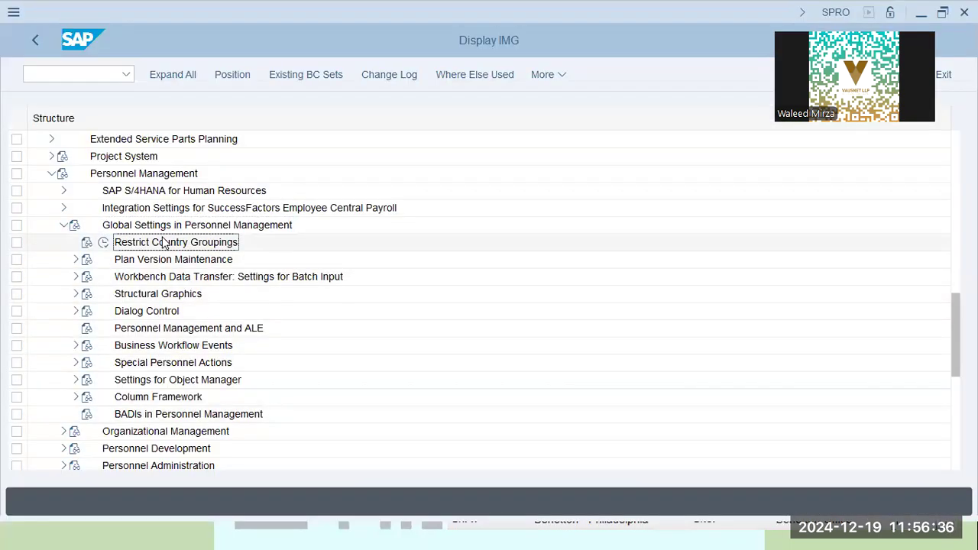
pyautogui.scroll(-1, 170, 256)
pyautogui.scroll(1, 175, 260)
pyautogui.hotkey('alt', 'Tab')
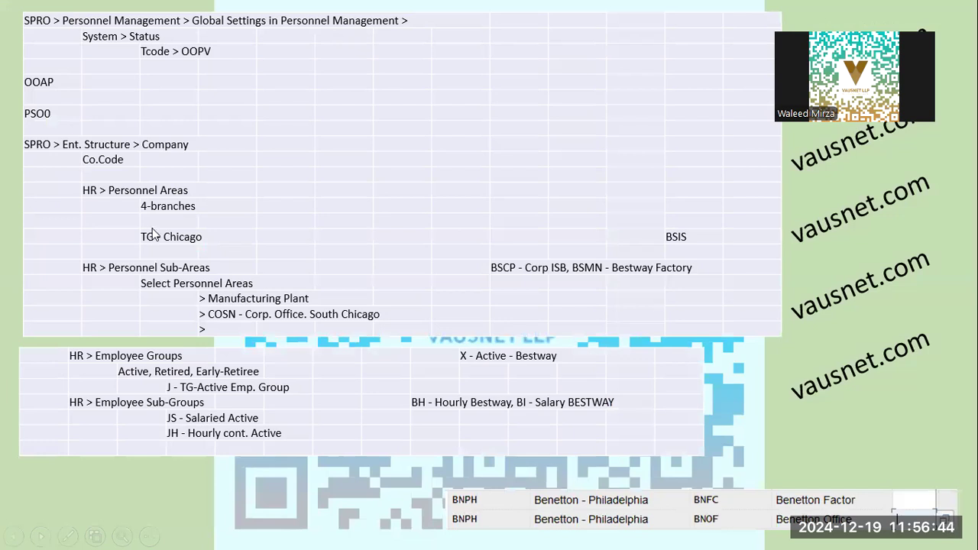
pyautogui.hotkey('alt', 'Tab')
pyautogui.click(64, 226)
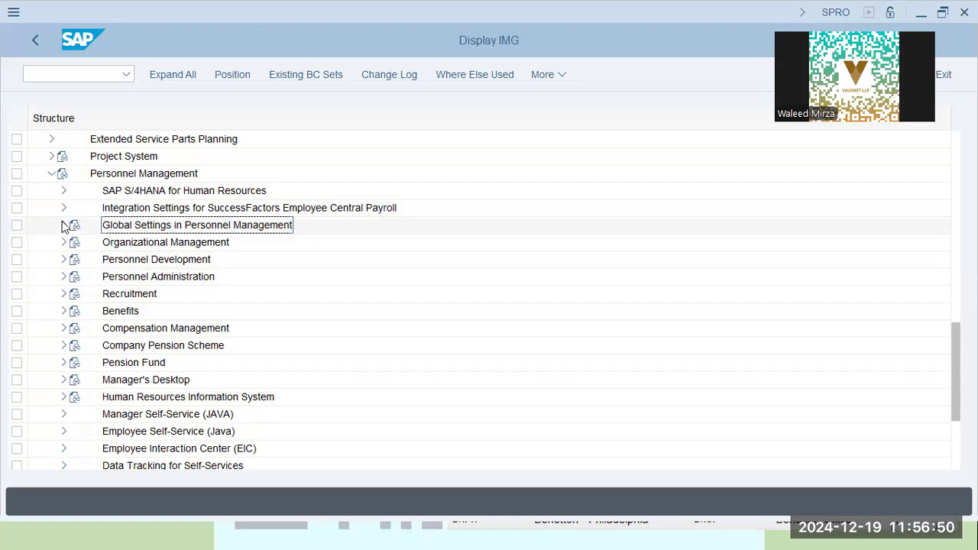
pyautogui.hotkey('alt', 'Tab')
pyautogui.hotkey('alt', 'Tab')
pyautogui.click(64, 226)
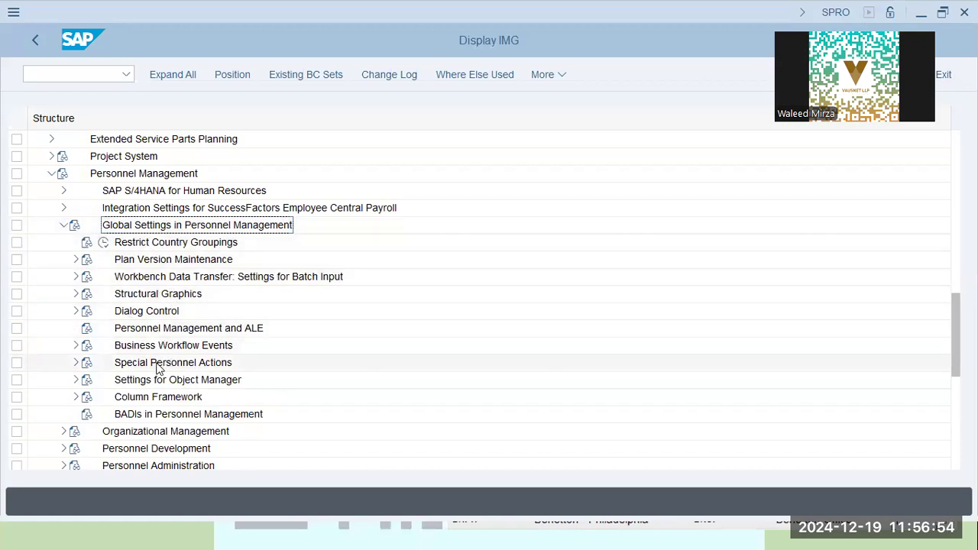
# Expand Plan Version Maintenance, view the plan versions in Maintain Plan Versions, and return to the IMG
pyautogui.click(174, 348)
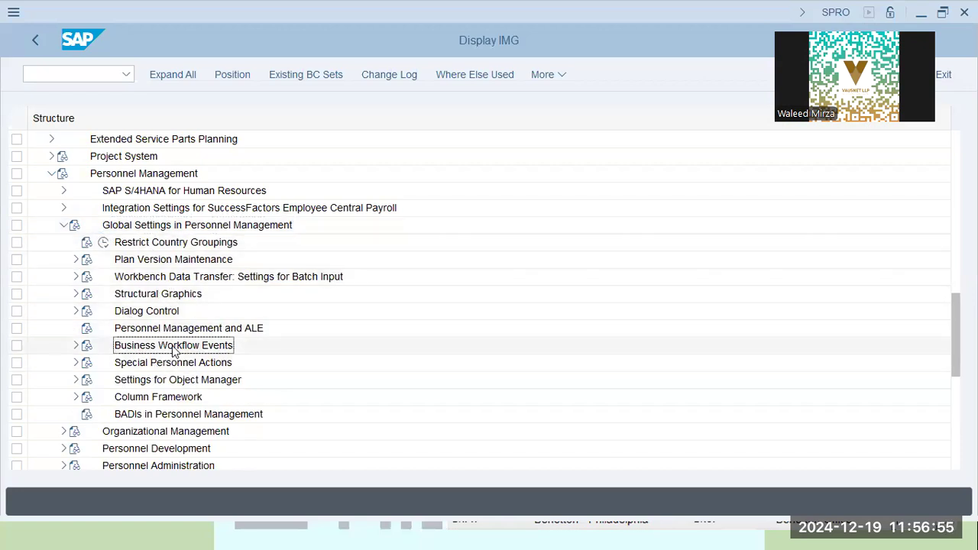
pyautogui.click(75, 259)
pyautogui.click(183, 279)
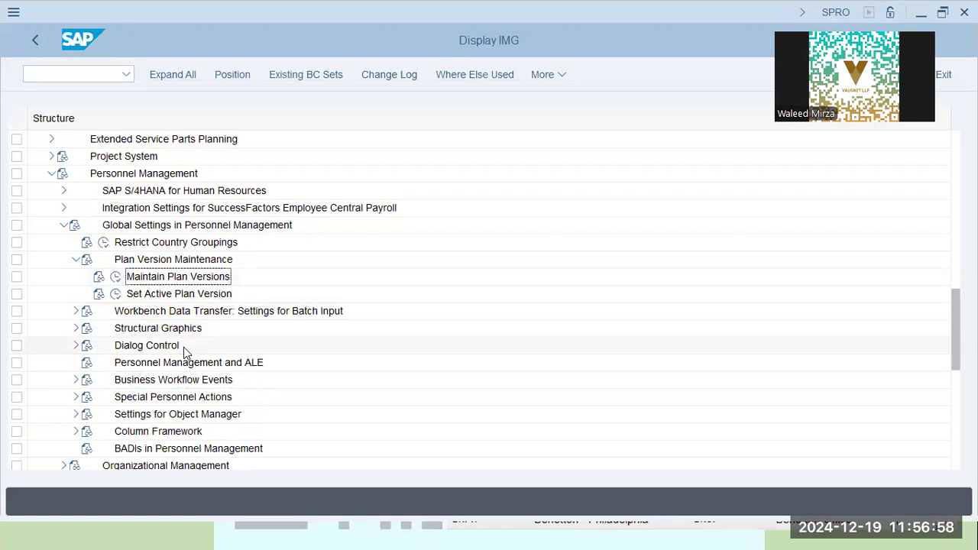
pyautogui.scroll(-1, 184, 347)
pyautogui.click(115, 259)
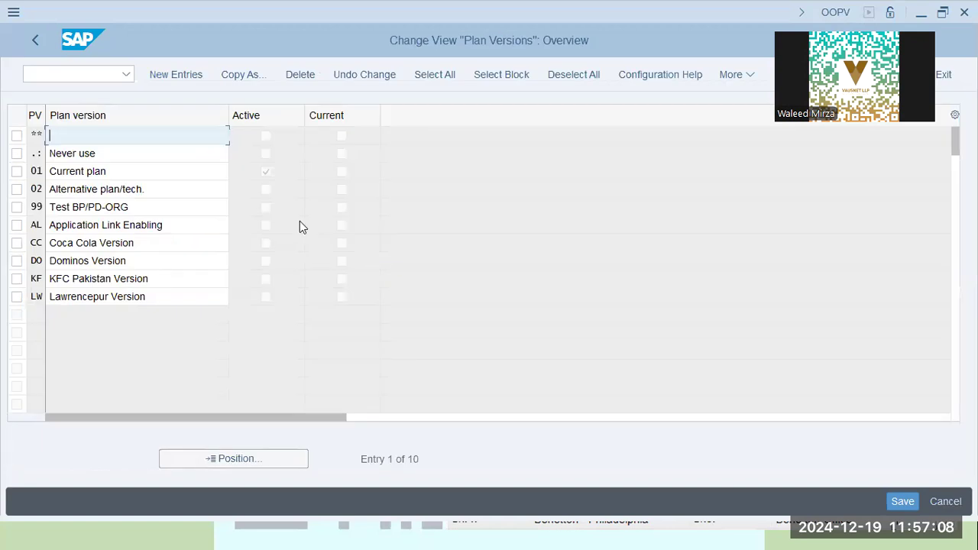
pyautogui.press('F3')
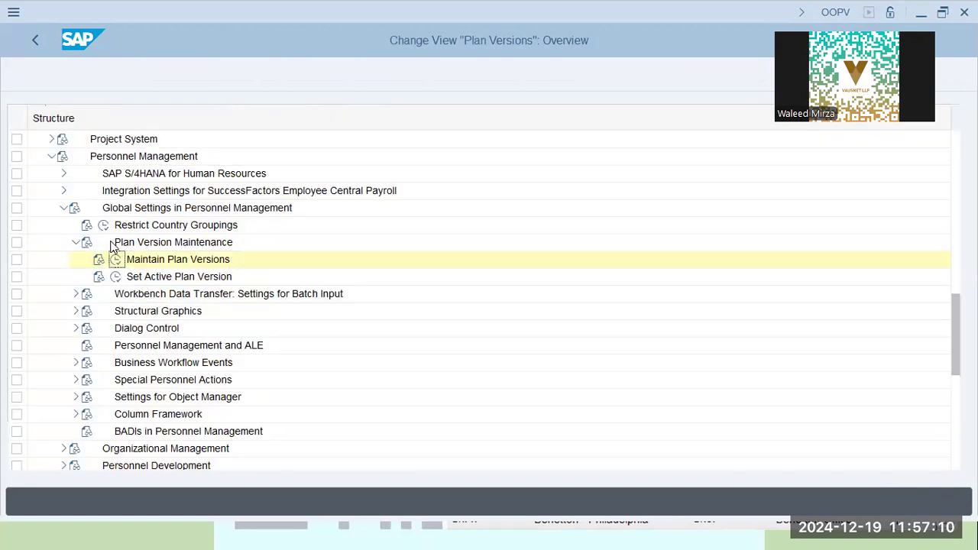
# Check the Set Active Plan Version activity and consult the configuration notes slide
pyautogui.click(115, 276)
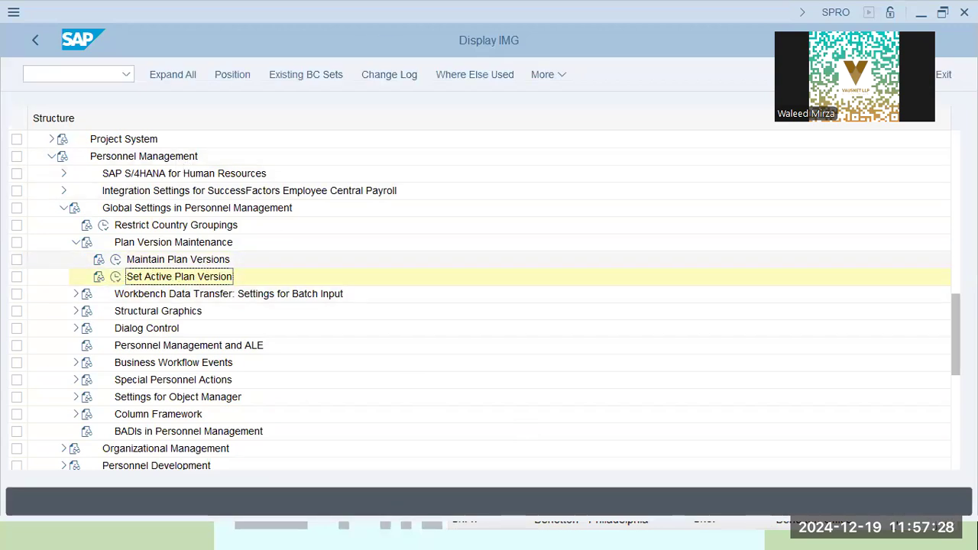
pyautogui.hotkey('alt', 'Tab')
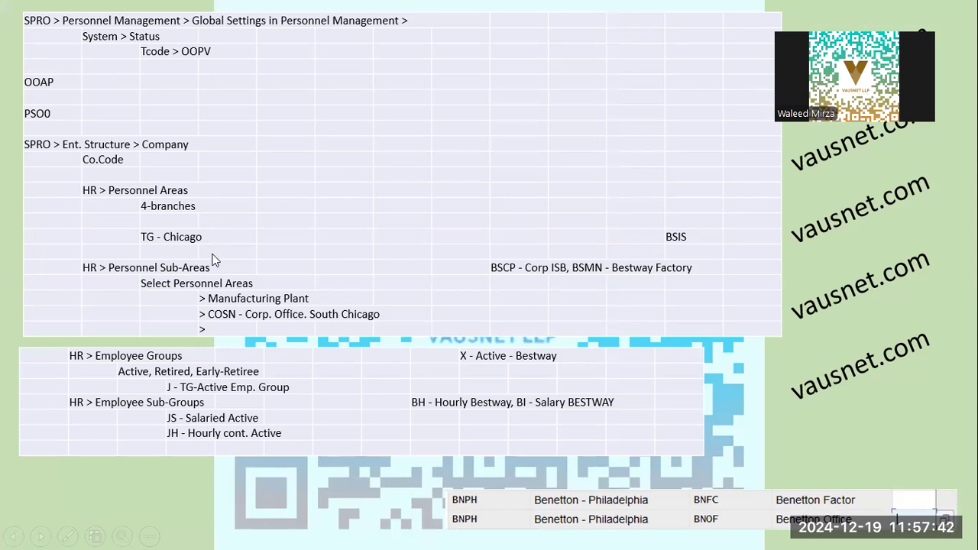
pyautogui.hotkey('alt', 'Tab')
# Expand Enterprise Structure, Definition and Human Resources Management in the IMG, checking the path against the notes slide
pyautogui.scroll(15, 65, 237)
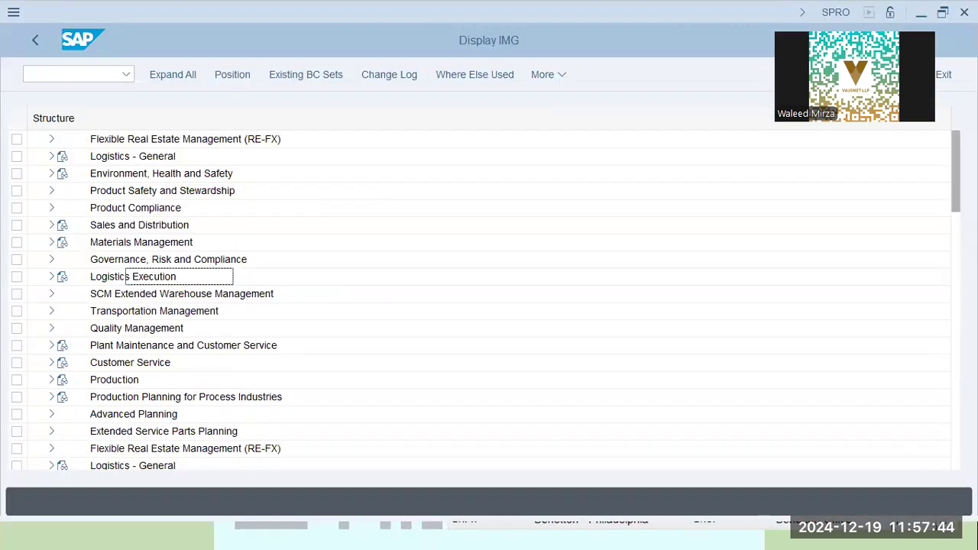
pyautogui.click(51, 225)
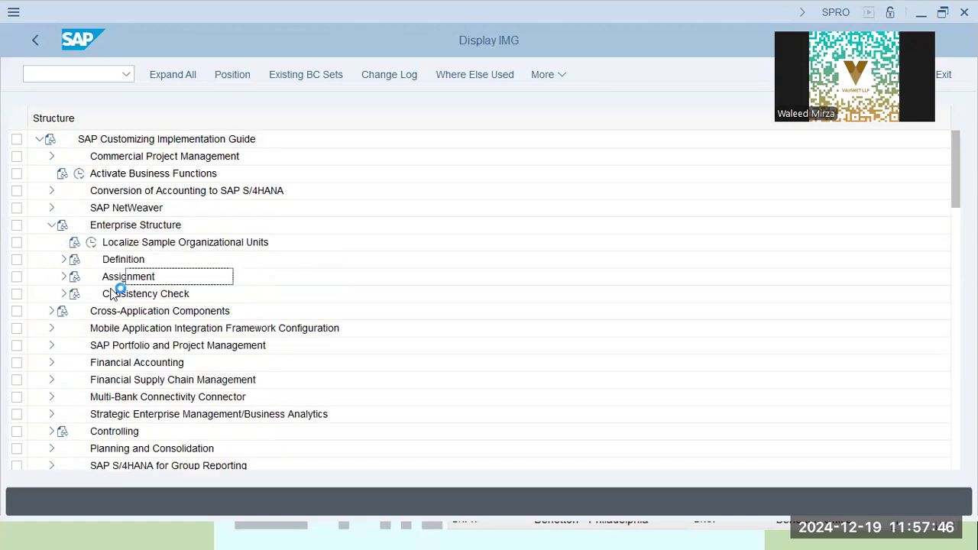
pyautogui.click(63, 259)
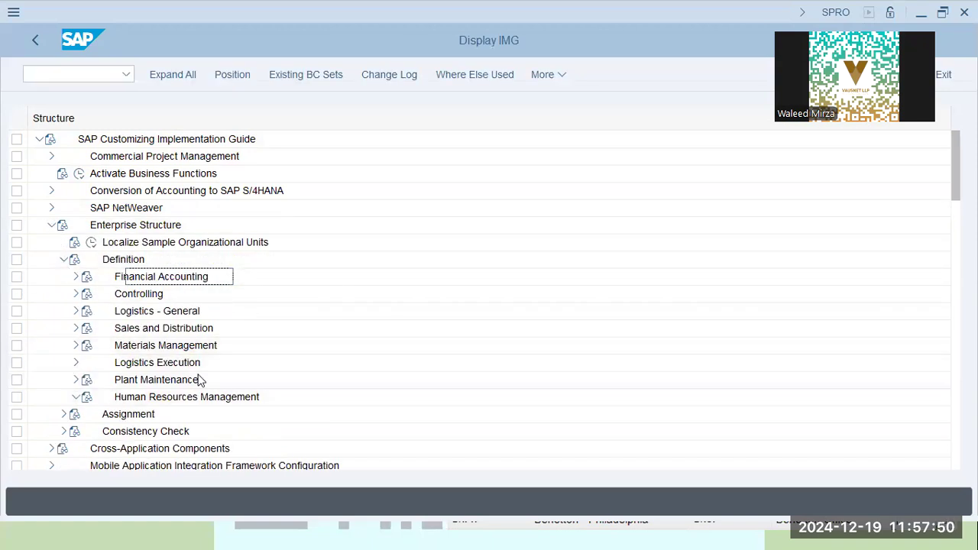
pyautogui.hotkey('alt', 'Tab')
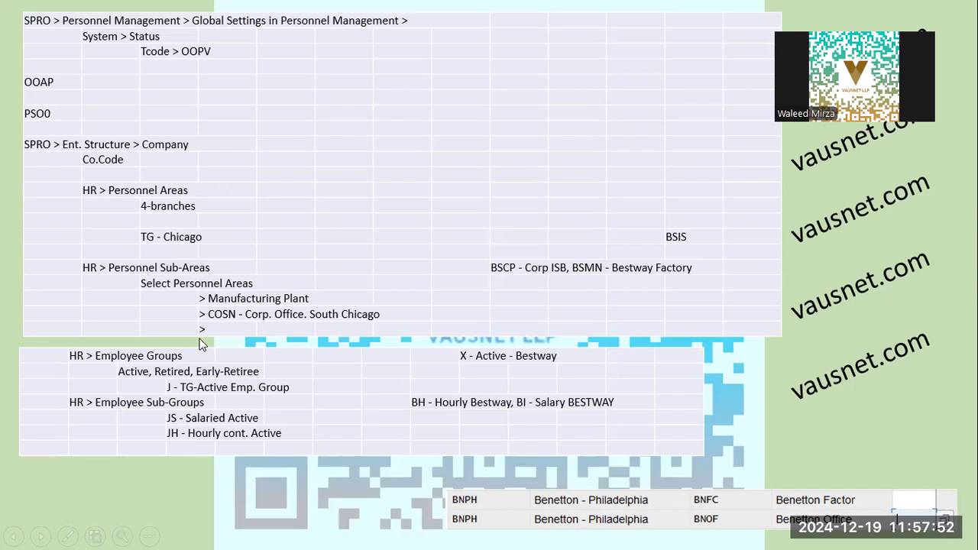
pyautogui.hotkey('alt', 'Tab')
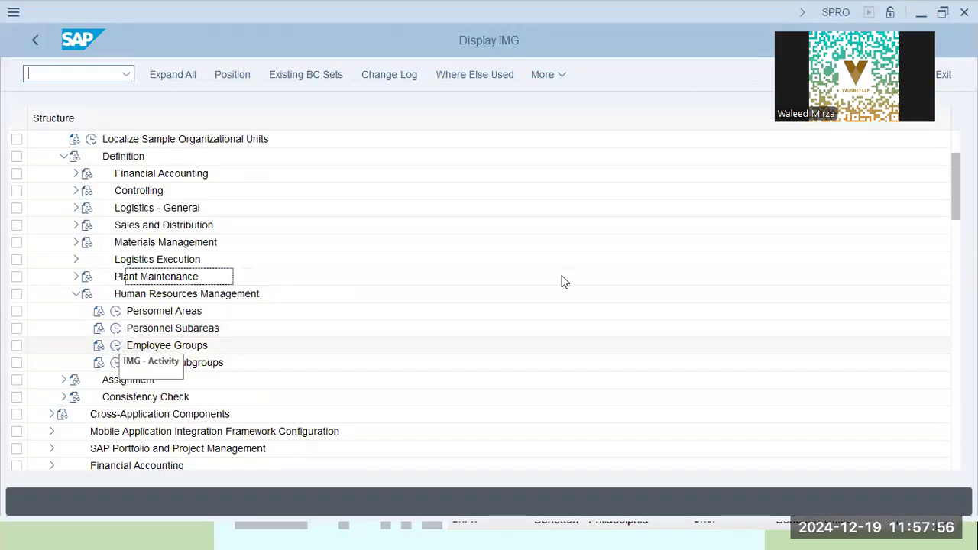
# Open the Employee Groups activity and examine the Caltex - Active entry with group code C
pyautogui.hotkey('alt', 'Tab')
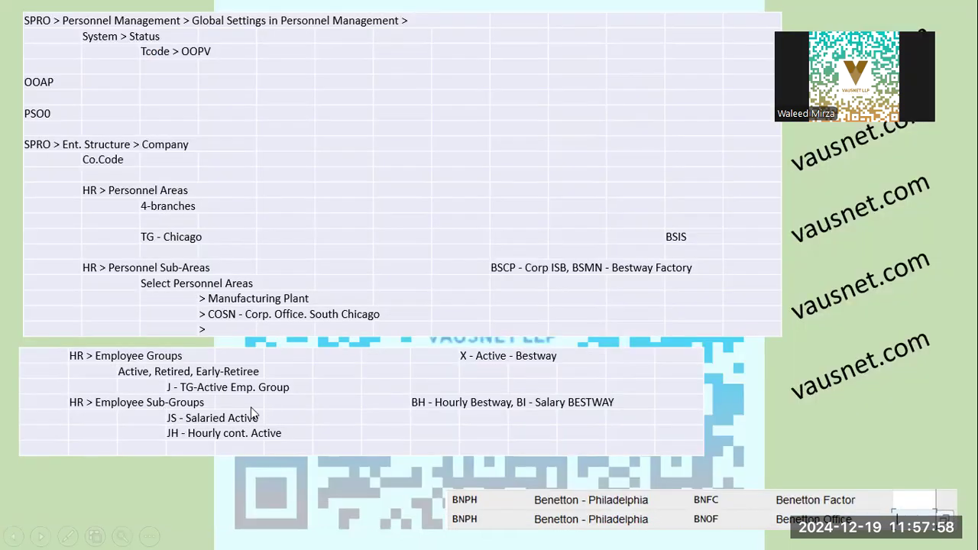
pyautogui.hotkey('alt', 'Tab')
pyautogui.click(115, 344)
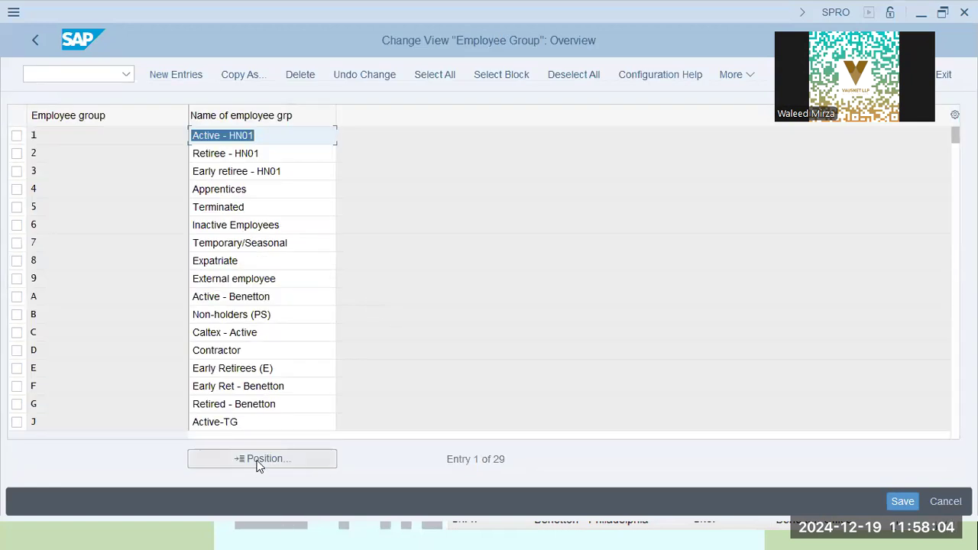
pyautogui.click(293, 336)
pyautogui.moveTo(291, 334); pyautogui.dragTo(148, 334)
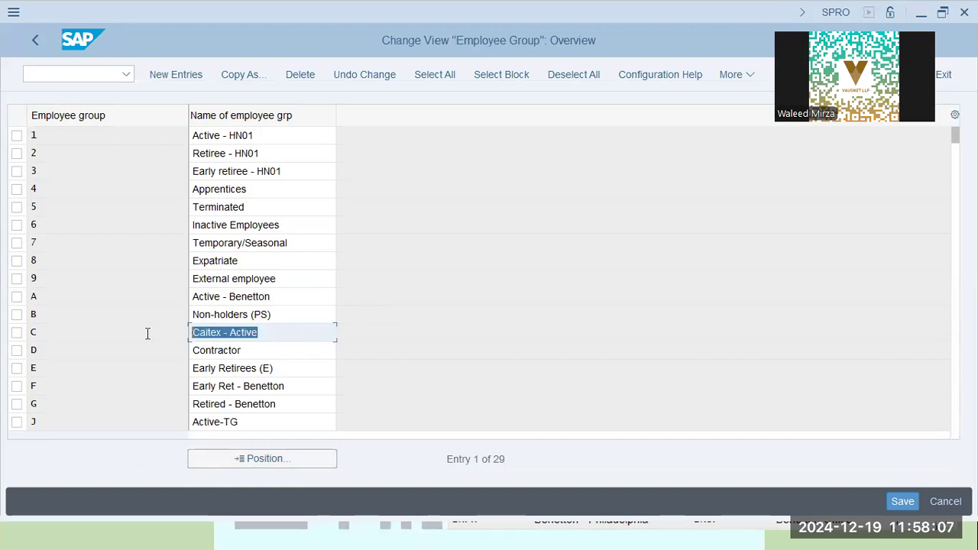
pyautogui.click(56, 332)
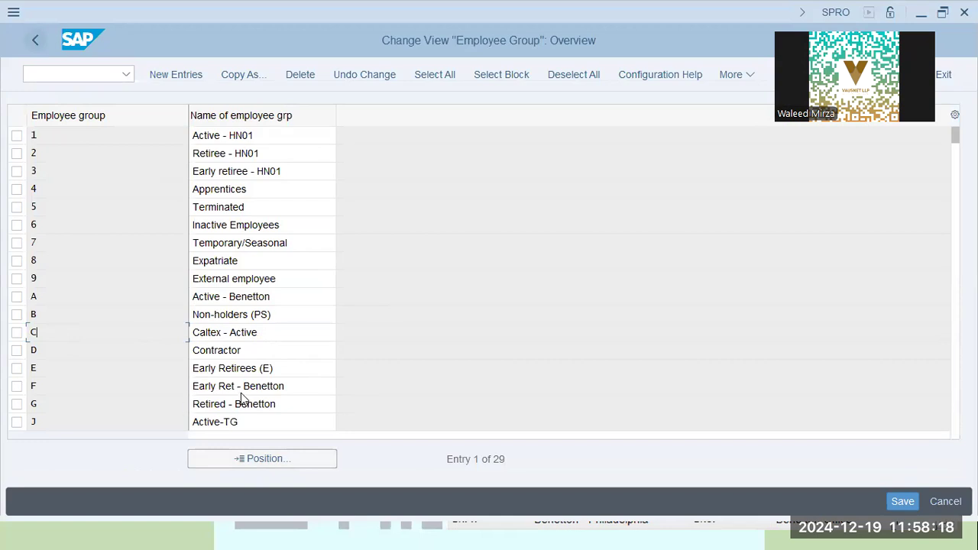
# Open the Employee Subgroups activity, position the list at c, and look through the preceding entries for the Bestway subgroups
pyautogui.hotkey('alt', 'Tab')
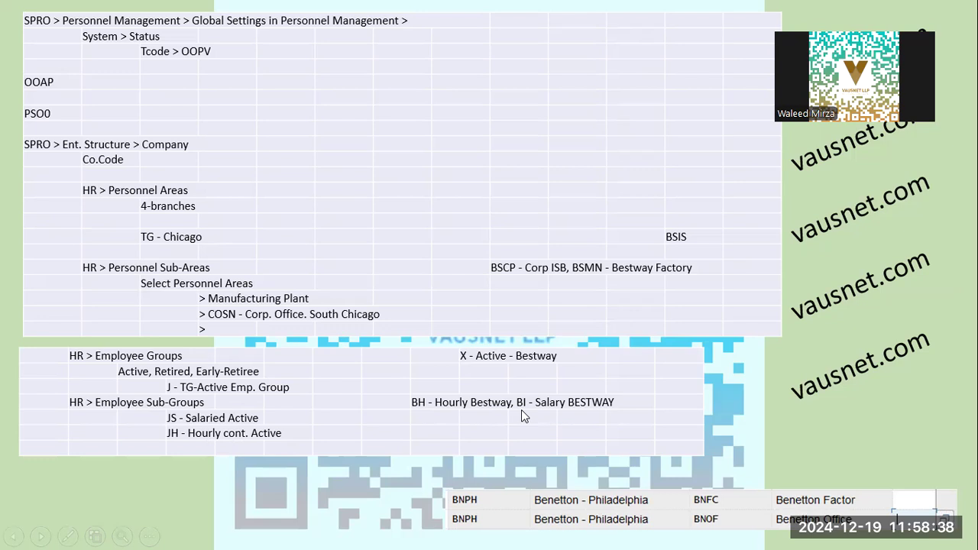
pyautogui.hotkey('alt', 'Tab')
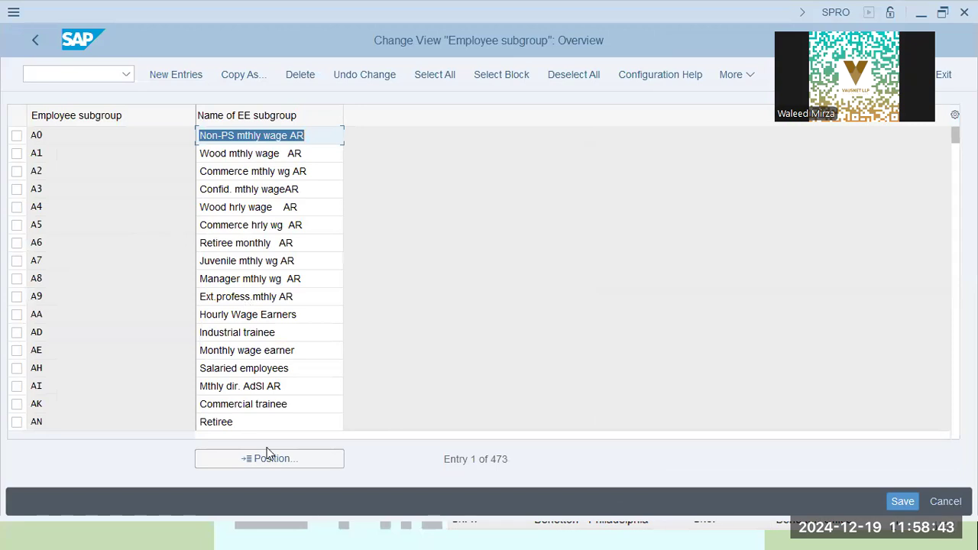
pyautogui.click(258, 460)
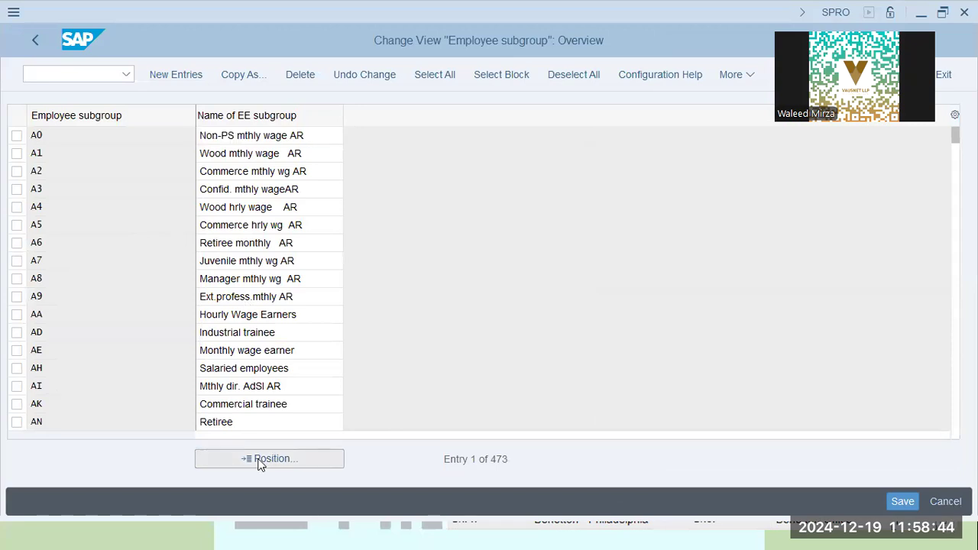
pyautogui.write('c')
pyautogui.press('Return')
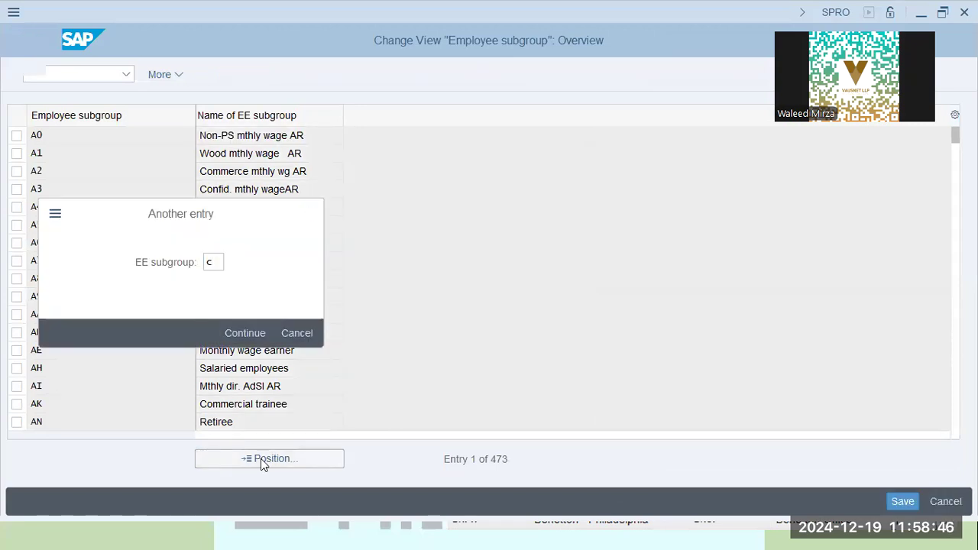
pyautogui.click(317, 138)
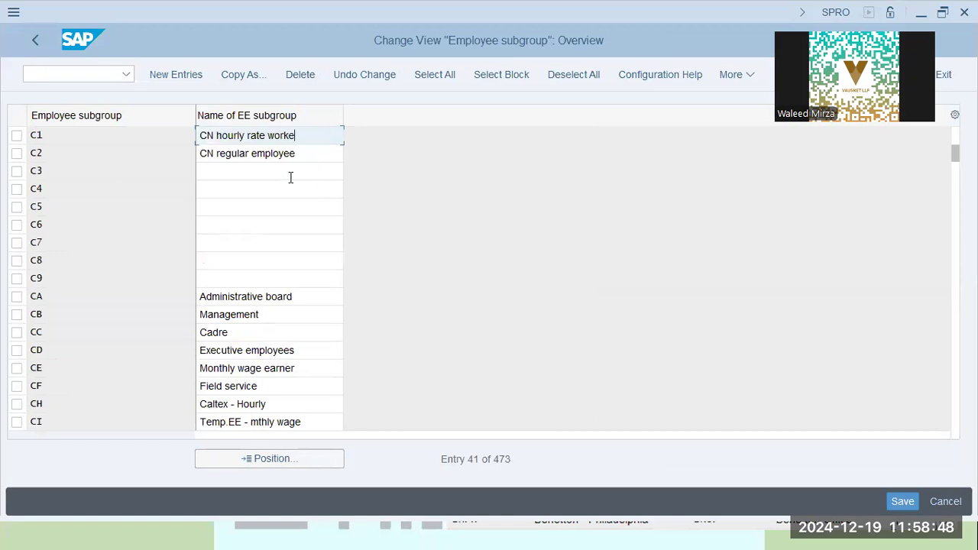
pyautogui.scroll(1, 290, 177)
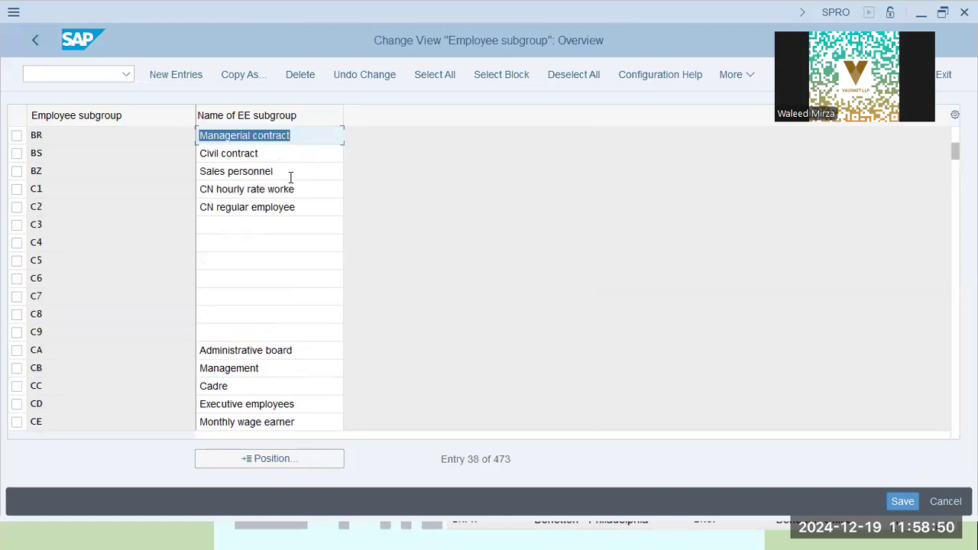
pyautogui.scroll(1, 291, 177)
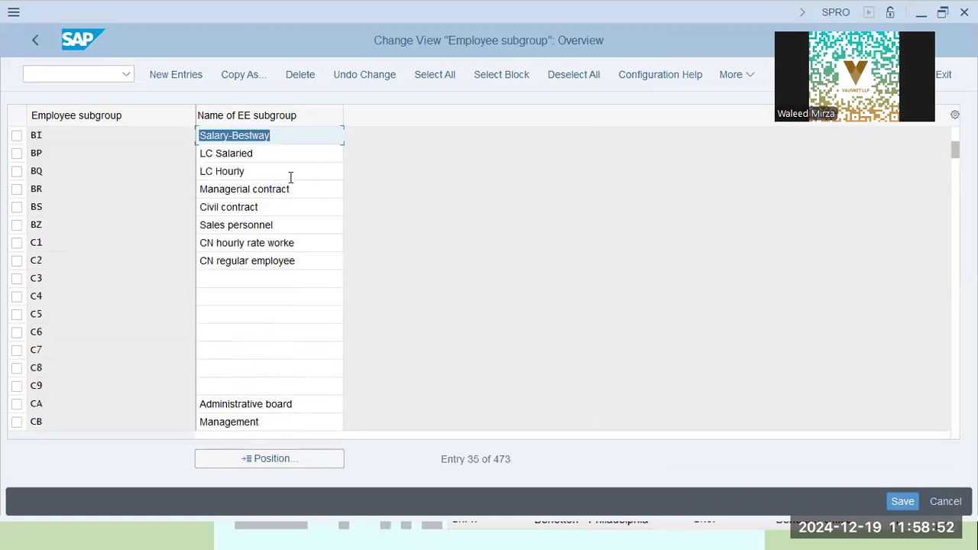
pyautogui.scroll(1, 291, 177)
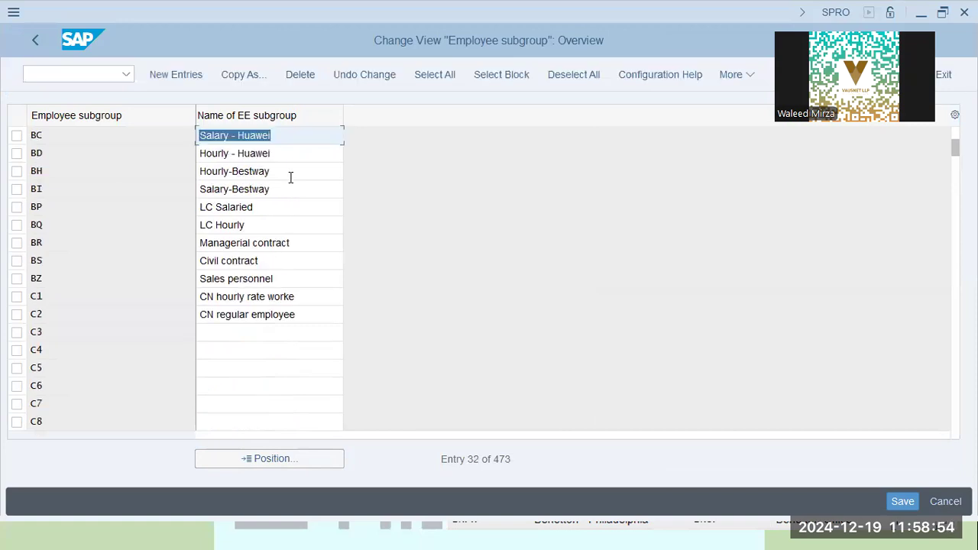
# Enter Cal as the name of employee subgroup C3 and return to the start of the subgroup list
pyautogui.click(236, 333)
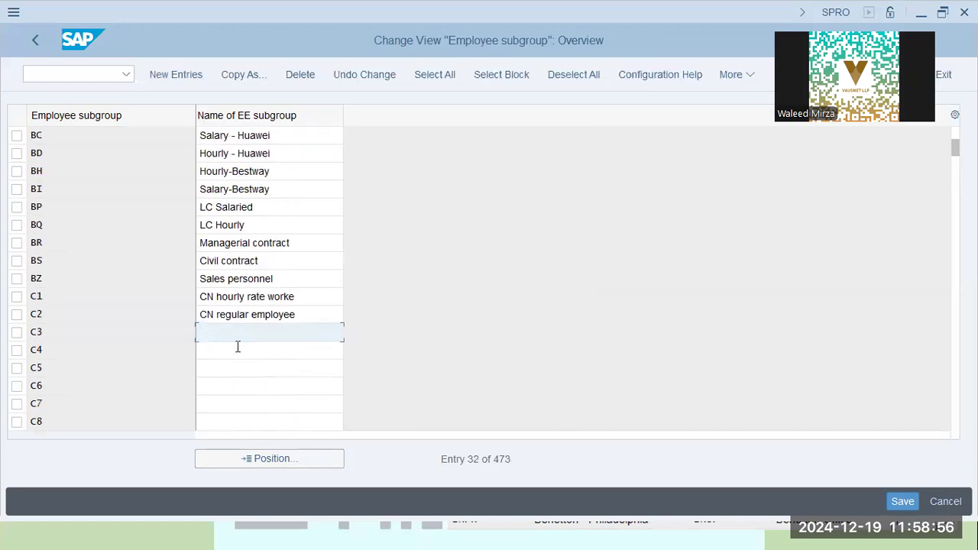
pyautogui.write('Cal')
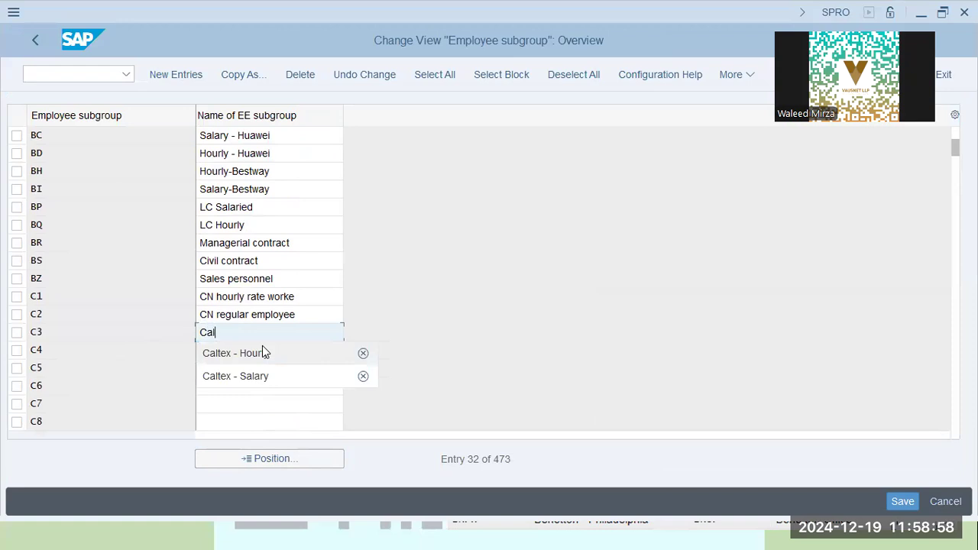
pyautogui.click(283, 276)
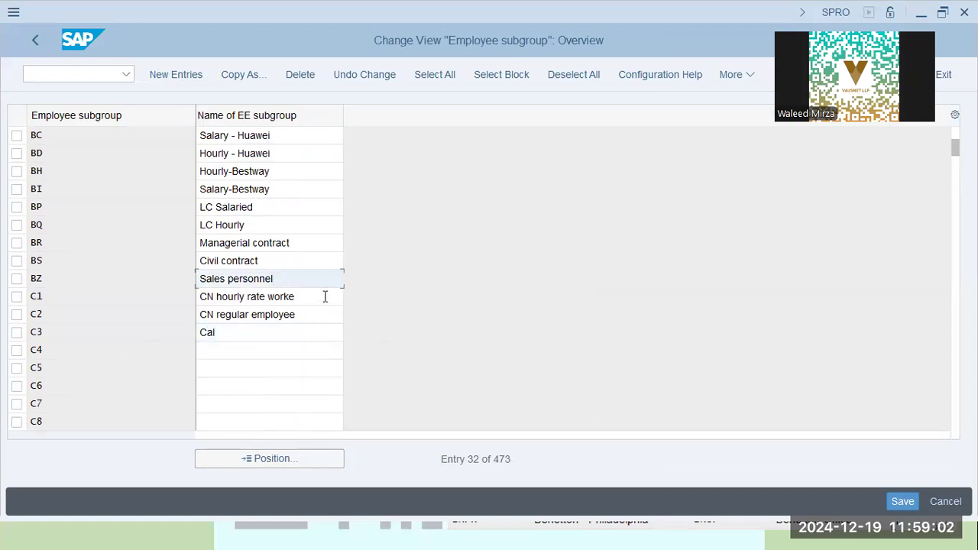
pyautogui.moveTo(950, 149); pyautogui.dragTo(954, 130)
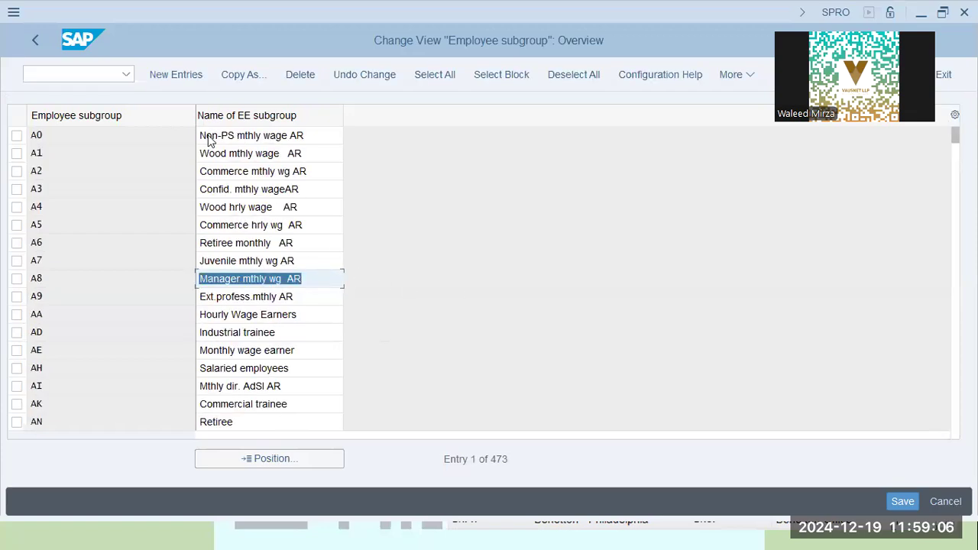
# Look through the entire employee subgroup list from A0 to YD to review the existing codes and names
pyautogui.click(206, 334)
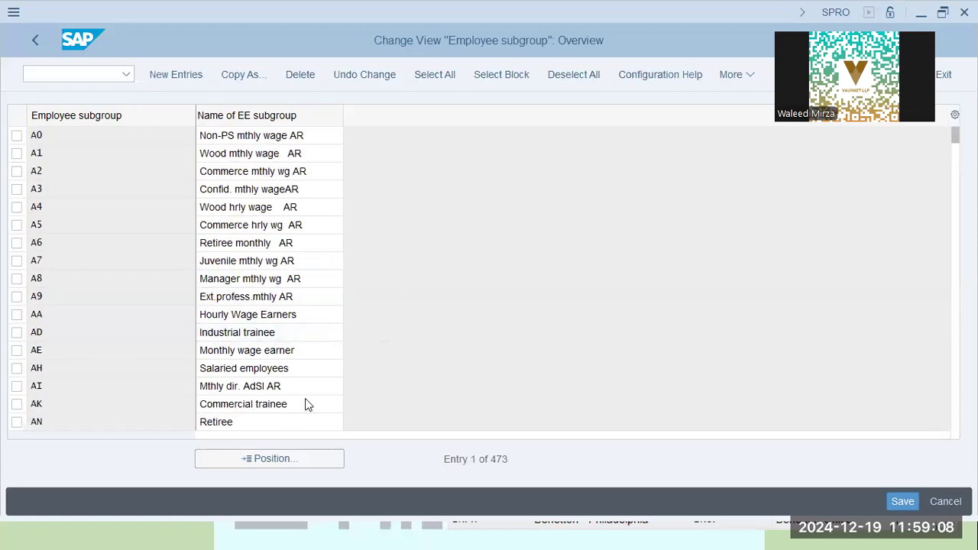
pyautogui.scroll(-5, 304, 398)
pyautogui.scroll(-5, 305, 398)
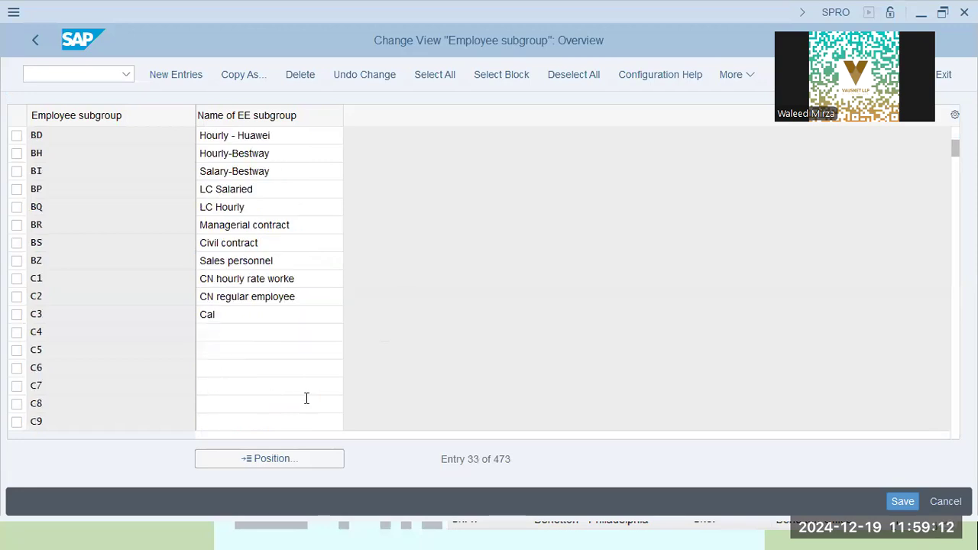
pyautogui.scroll(-5, 304, 398)
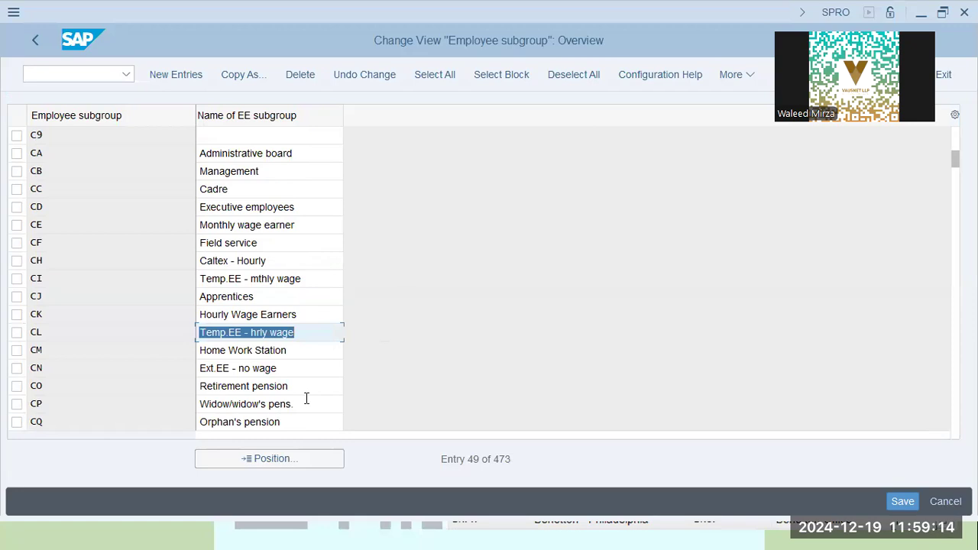
pyautogui.scroll(-5, 306, 398)
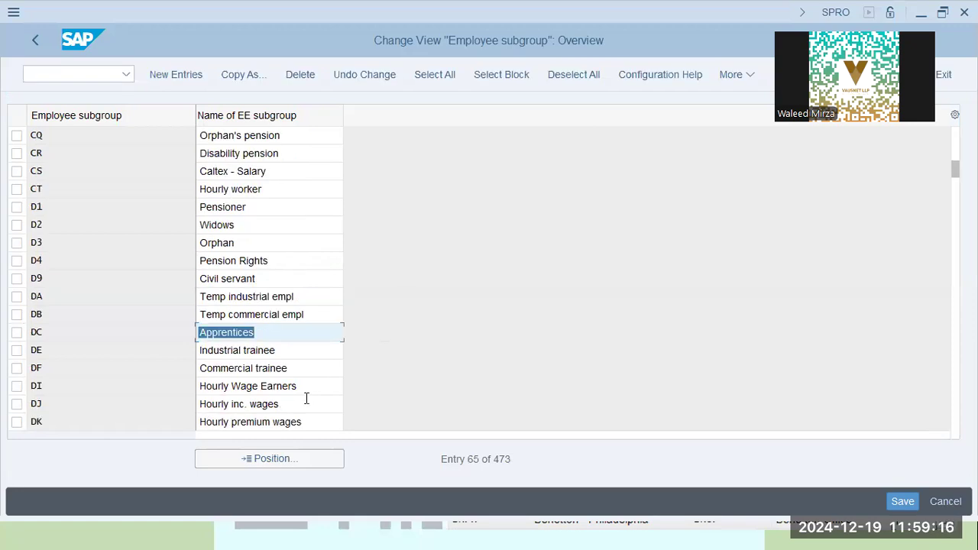
pyautogui.scroll(-5, 306, 398)
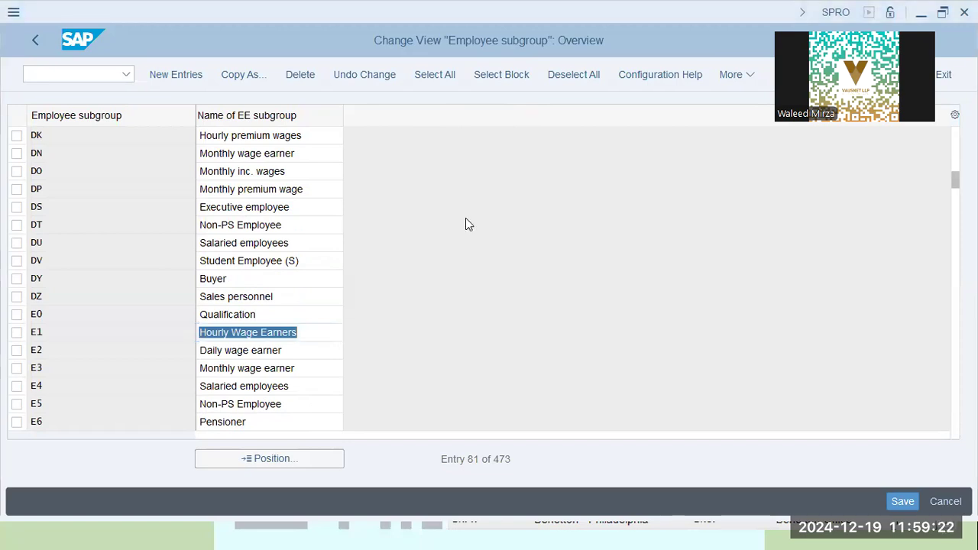
pyautogui.click(282, 243)
pyautogui.scroll(-5, 282, 242)
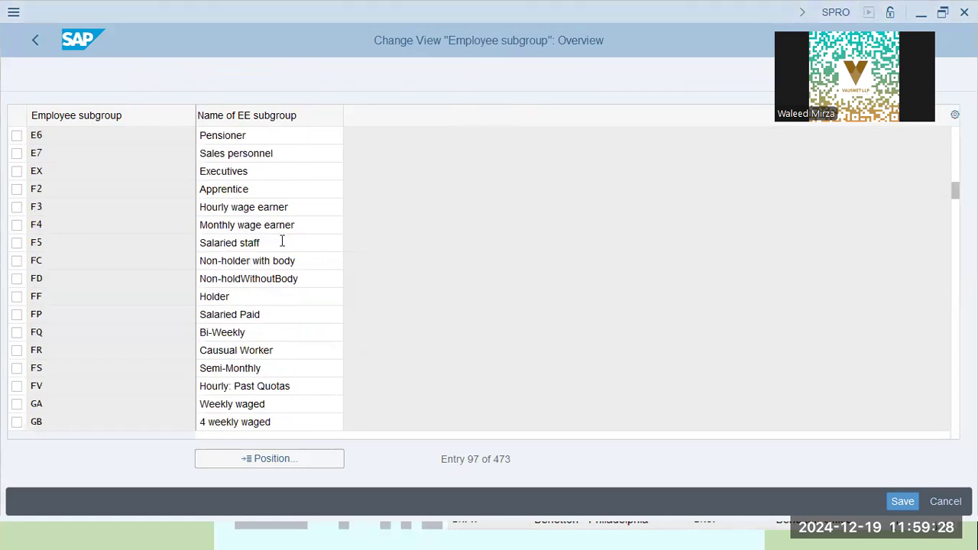
pyautogui.scroll(-5, 282, 241)
pyautogui.scroll(-5, 282, 243)
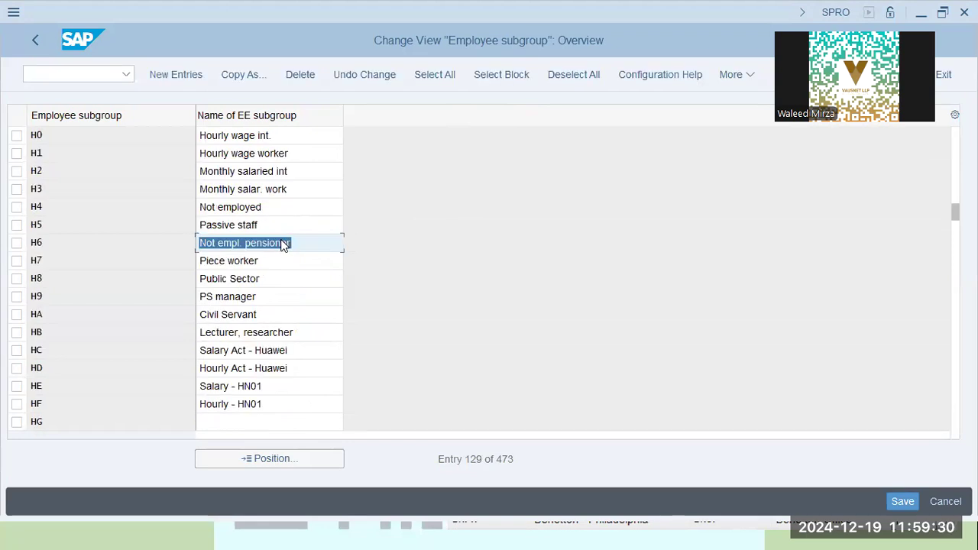
pyautogui.scroll(-5, 282, 243)
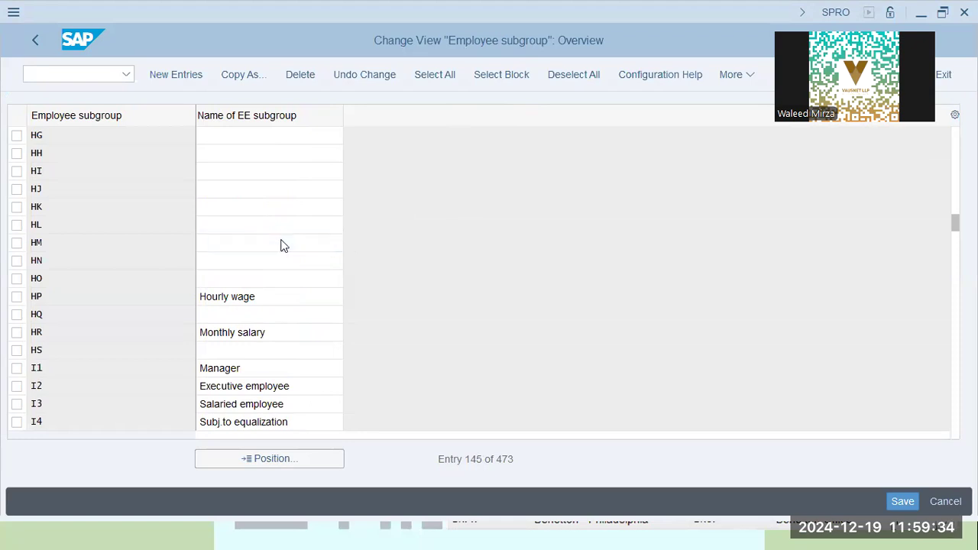
pyautogui.scroll(-5, 282, 243)
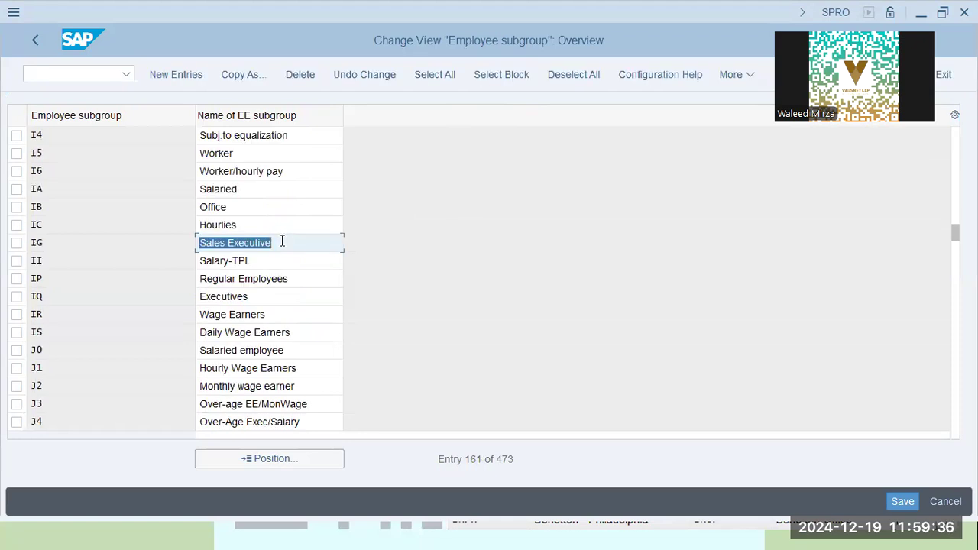
pyautogui.scroll(-5, 281, 244)
pyautogui.click(282, 241)
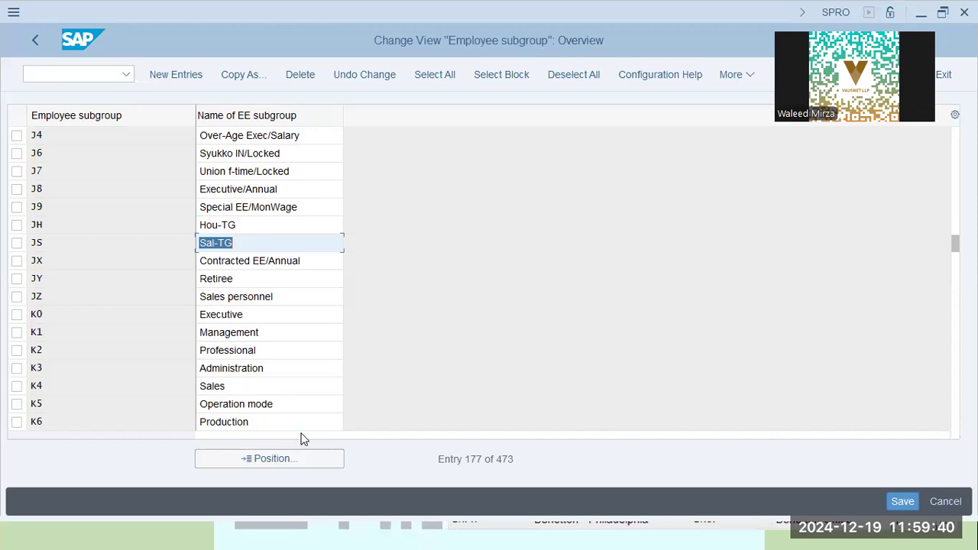
pyautogui.scroll(-5, 301, 413)
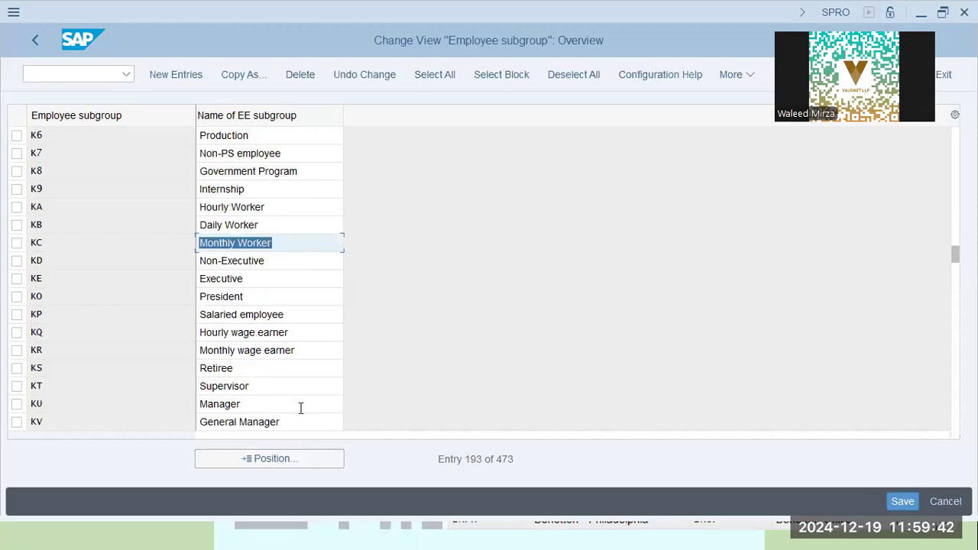
pyautogui.scroll(-5, 301, 408)
pyautogui.scroll(-5, 300, 411)
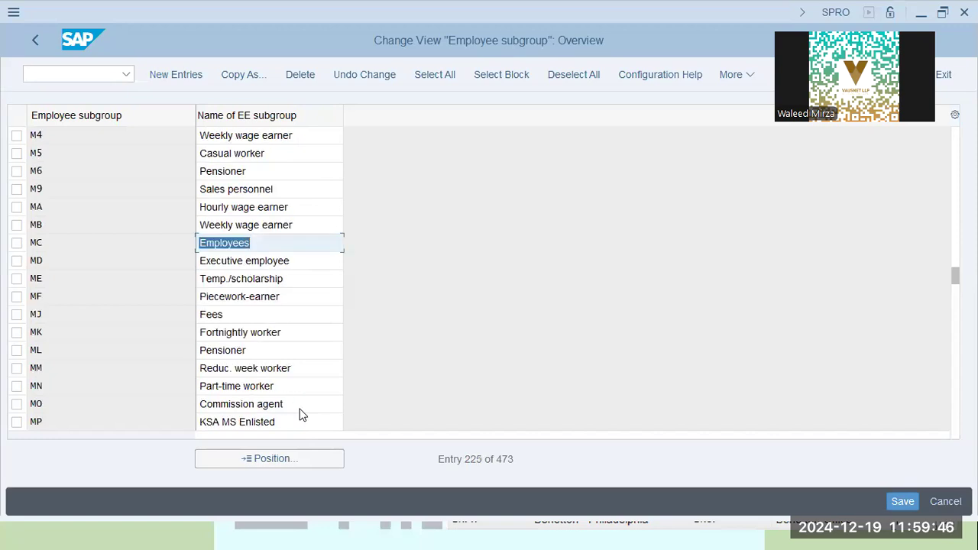
pyautogui.scroll(-5, 300, 411)
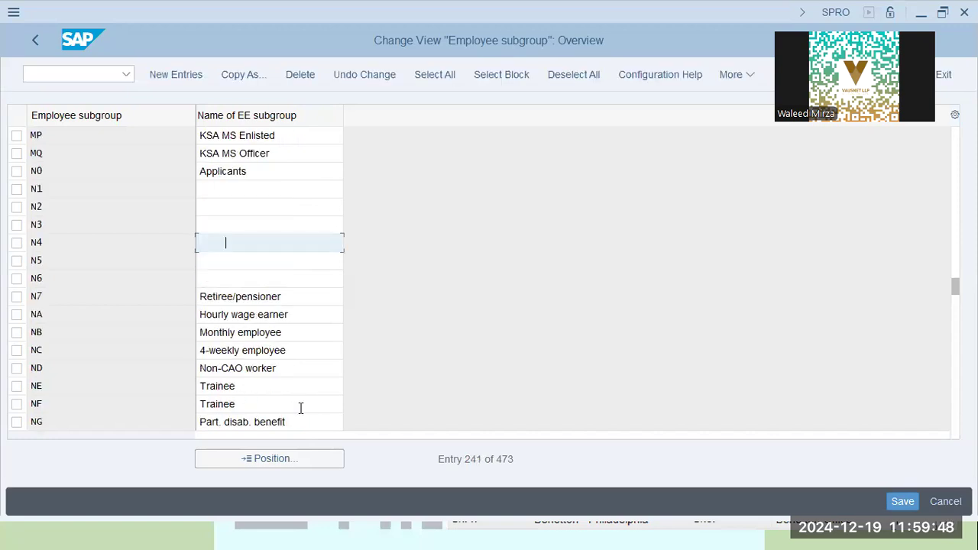
pyautogui.scroll(-5, 300, 409)
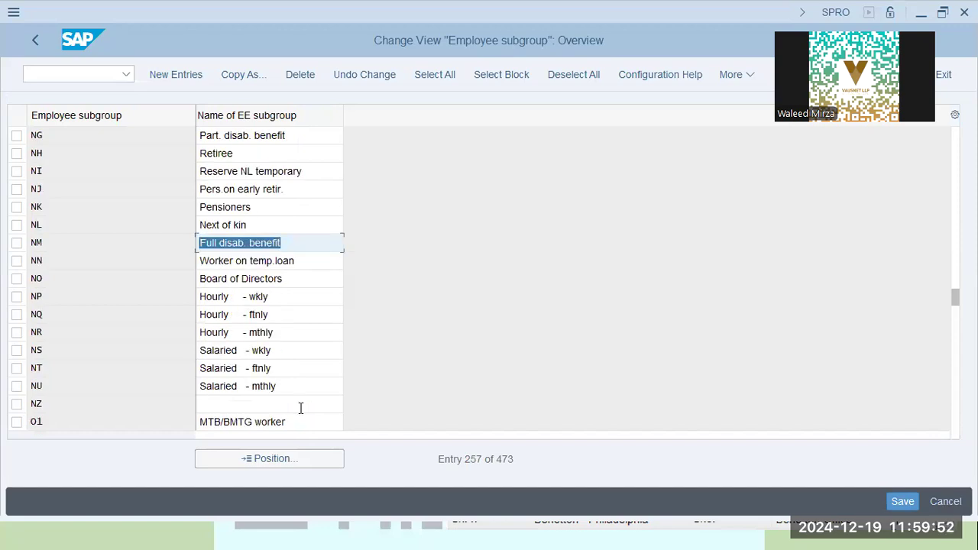
pyautogui.scroll(-5, 300, 409)
pyautogui.scroll(-5, 300, 409)
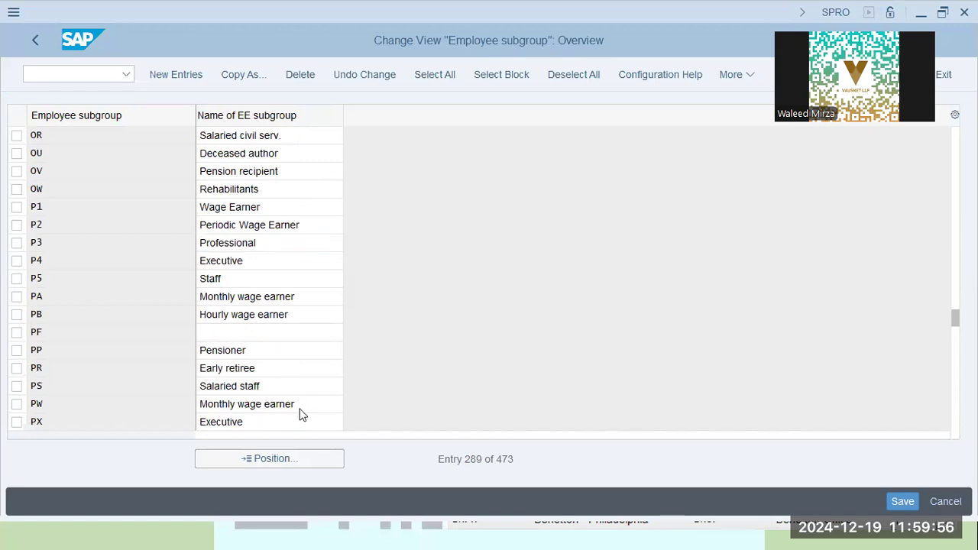
pyautogui.scroll(-5, 300, 409)
pyautogui.scroll(-5, 300, 412)
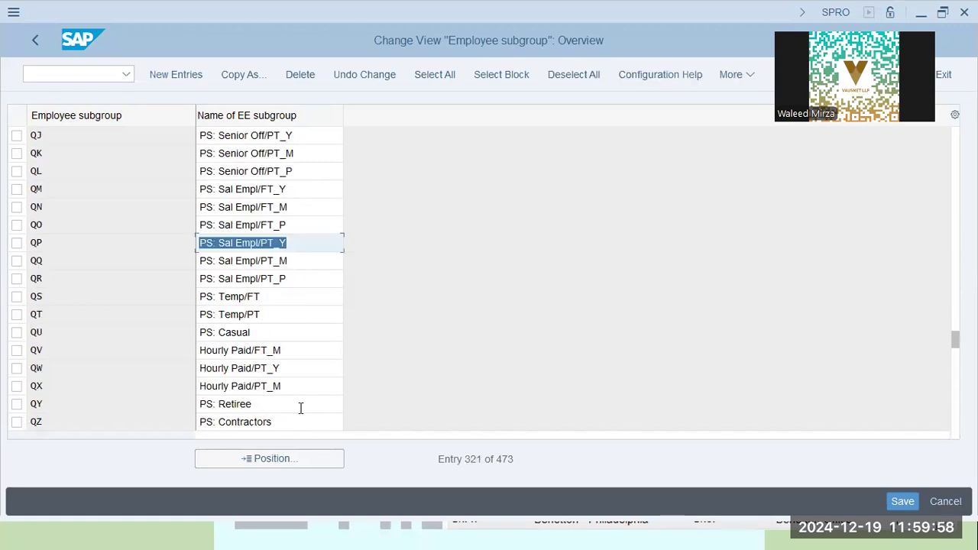
pyautogui.scroll(-5, 300, 411)
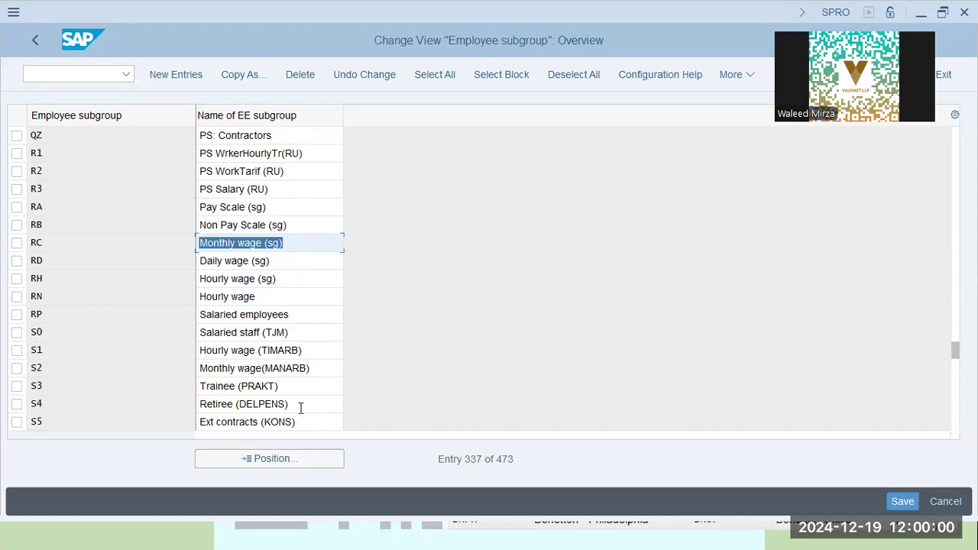
pyautogui.scroll(-5, 301, 410)
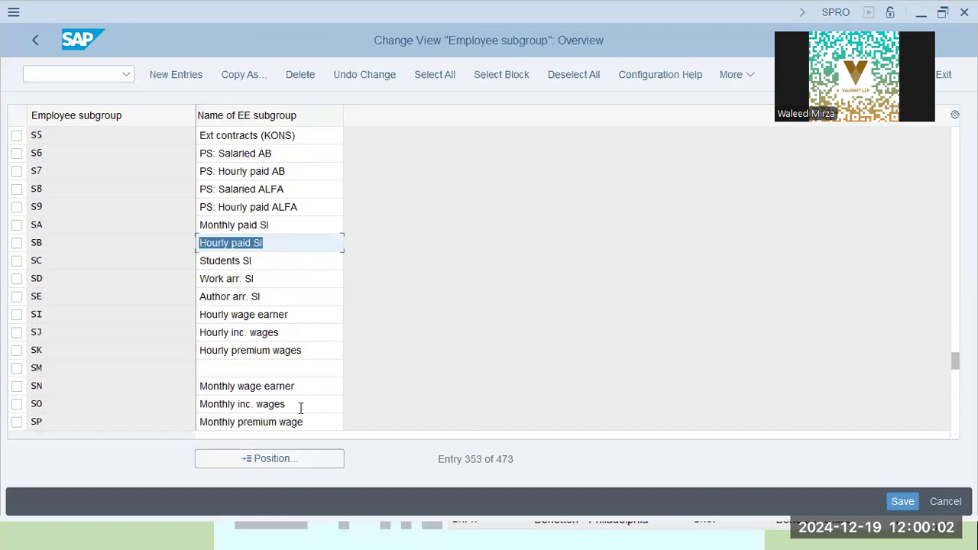
pyautogui.scroll(-5, 300, 412)
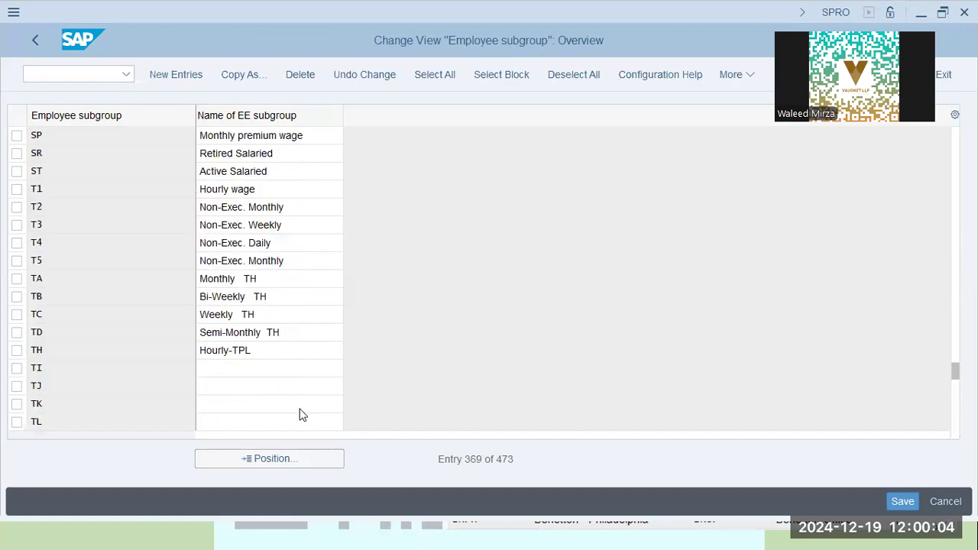
pyautogui.scroll(-5, 300, 409)
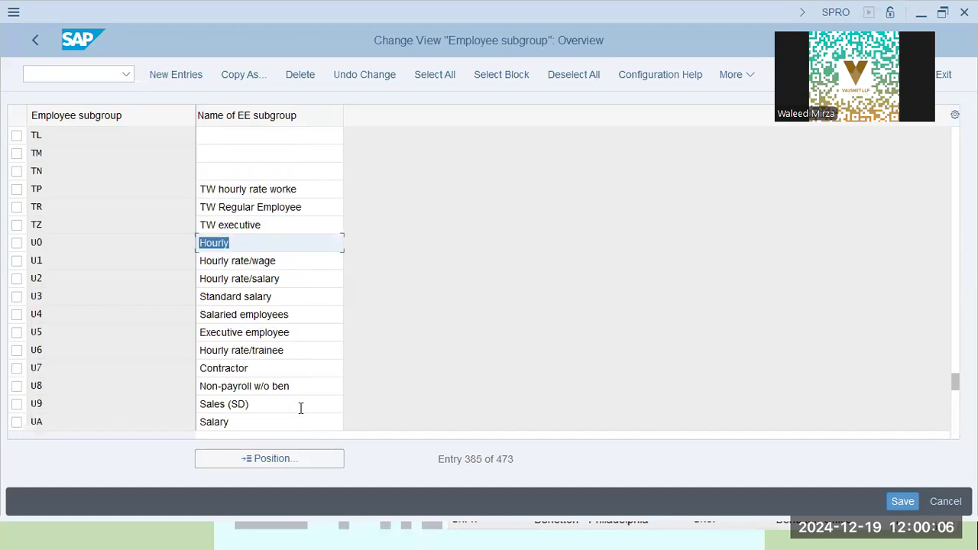
pyautogui.scroll(-5, 301, 409)
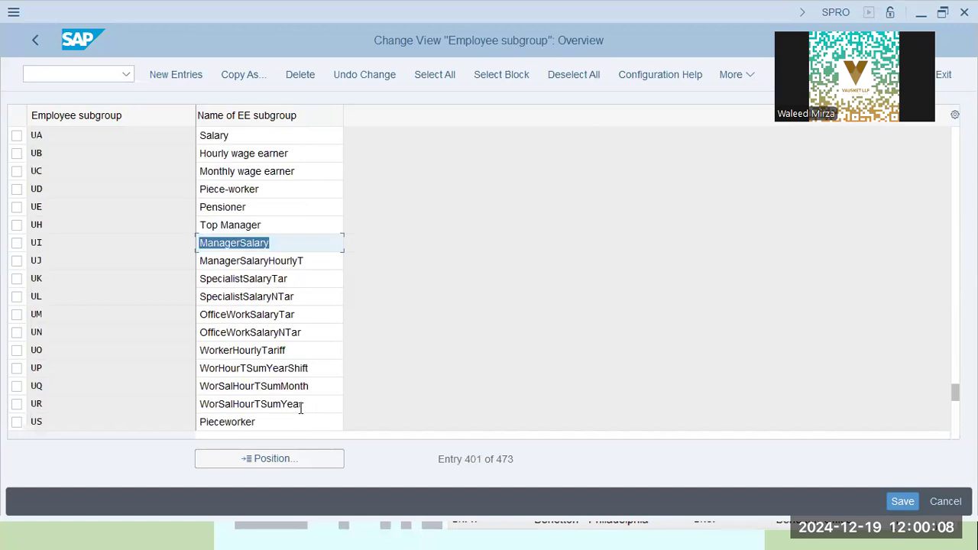
pyautogui.scroll(-5, 300, 410)
pyautogui.scroll(-5, 301, 408)
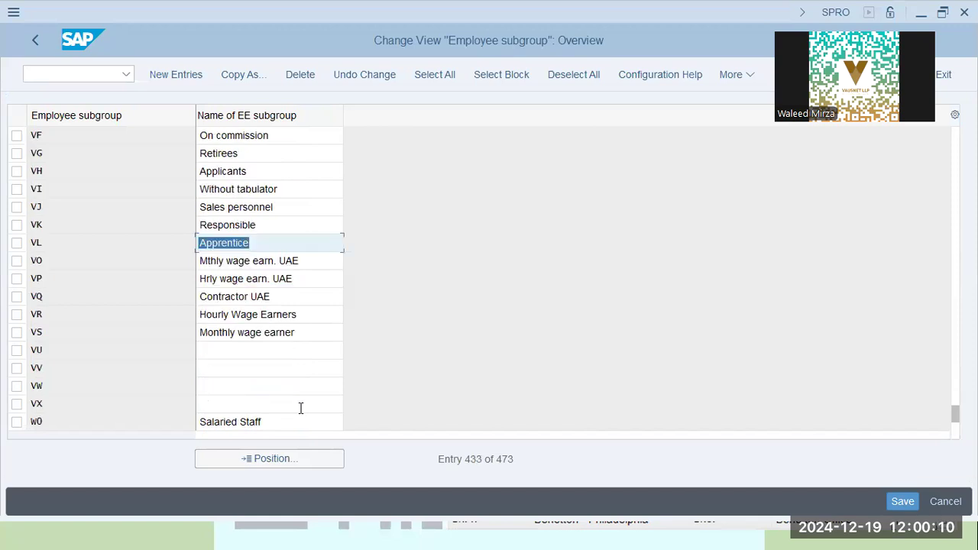
pyautogui.scroll(-5, 300, 409)
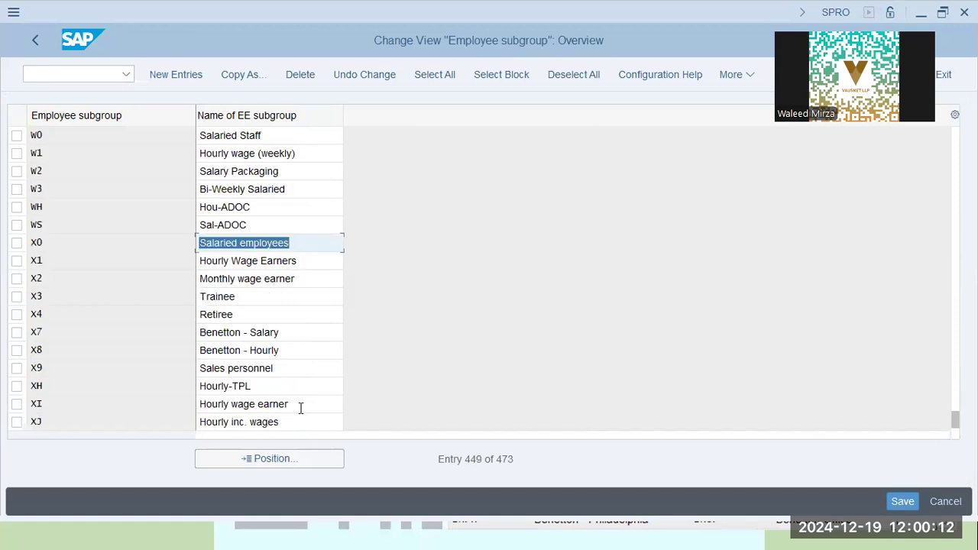
pyautogui.scroll(-5, 300, 410)
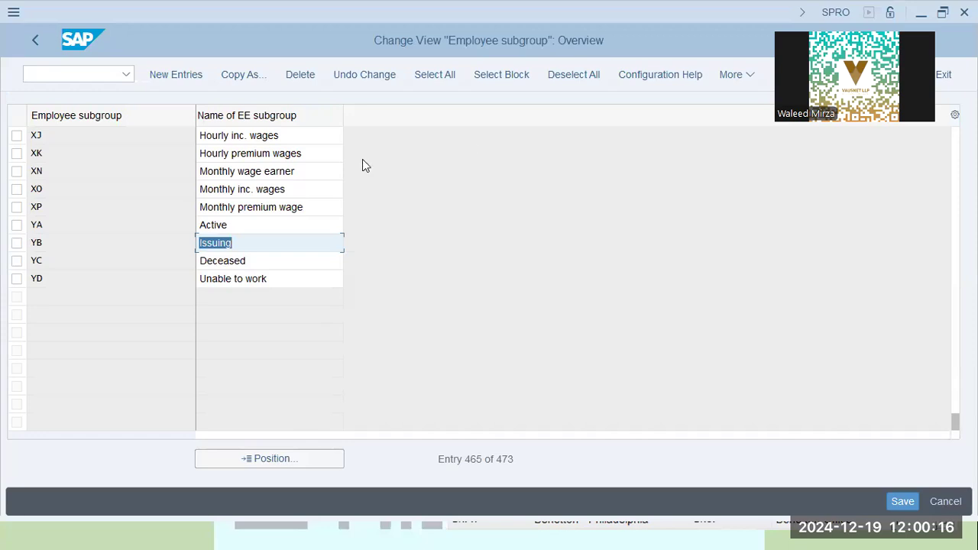
# Go back to employee subgroup C3 and set its name to Caltex - Hourly
pyautogui.moveTo(955, 422); pyautogui.dragTo(956, 136)
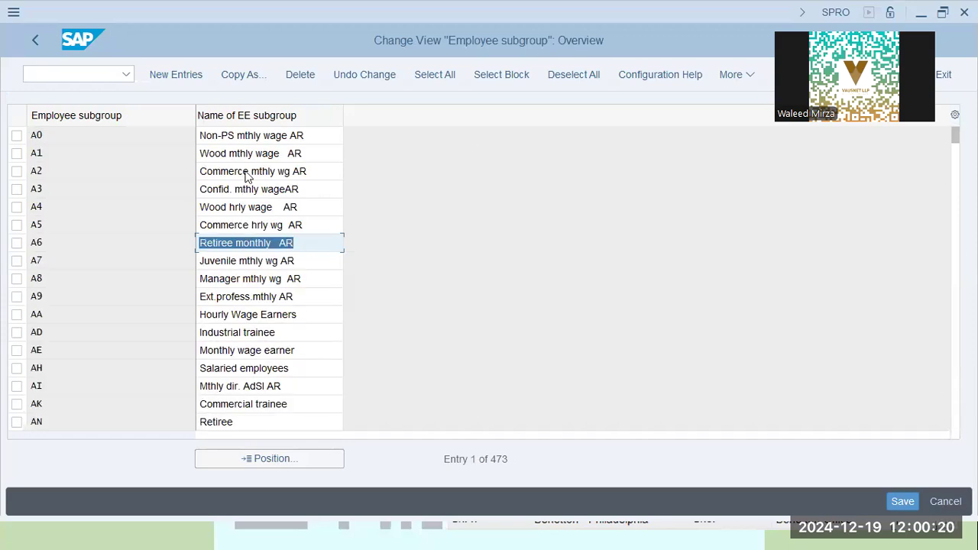
pyautogui.scroll(-1, 274, 336)
pyautogui.scroll(-1, 274, 336)
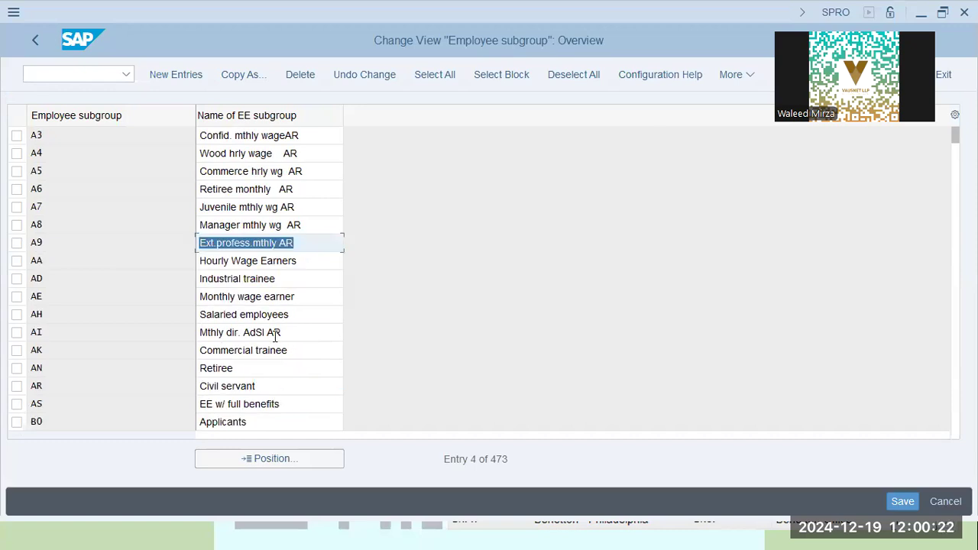
pyautogui.scroll(-5, 274, 336)
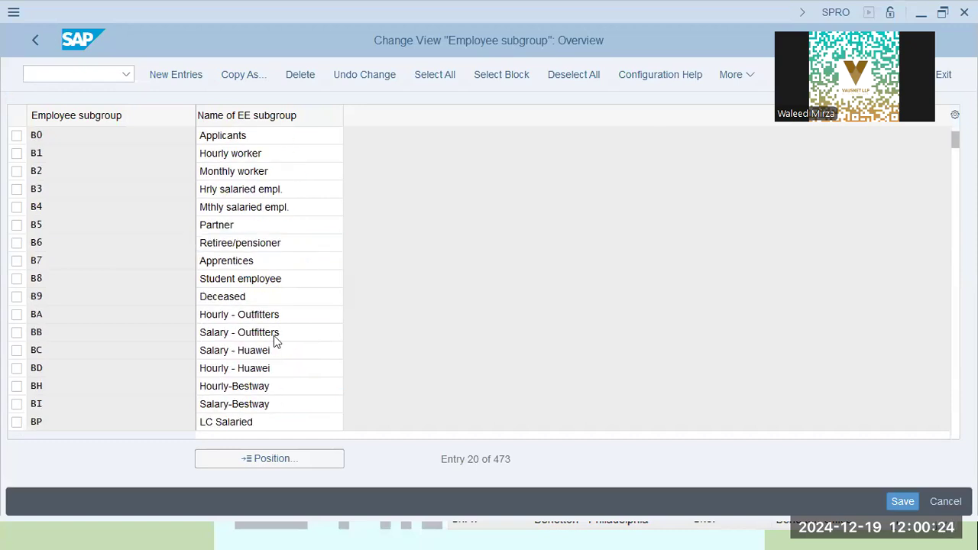
pyautogui.scroll(-5, 275, 336)
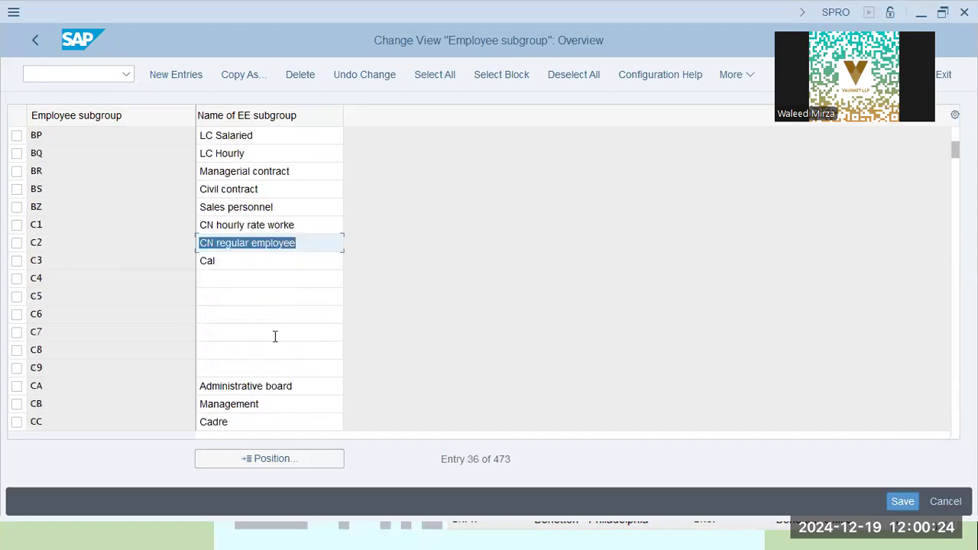
pyautogui.click(227, 264)
pyautogui.write('t')
pyautogui.click(269, 282)
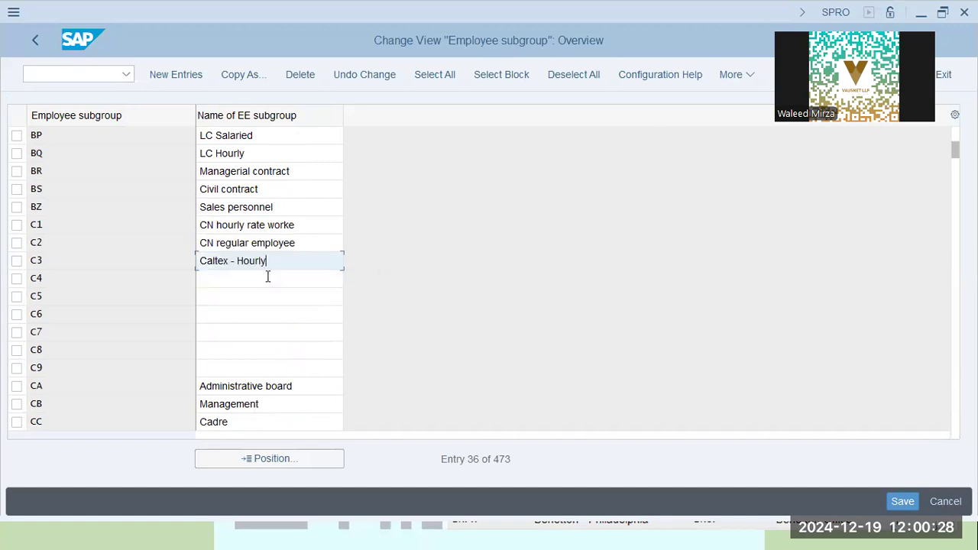
# Name employee subgroup C4 Caltex - Salary
pyautogui.click(242, 280)
pyautogui.write('c')
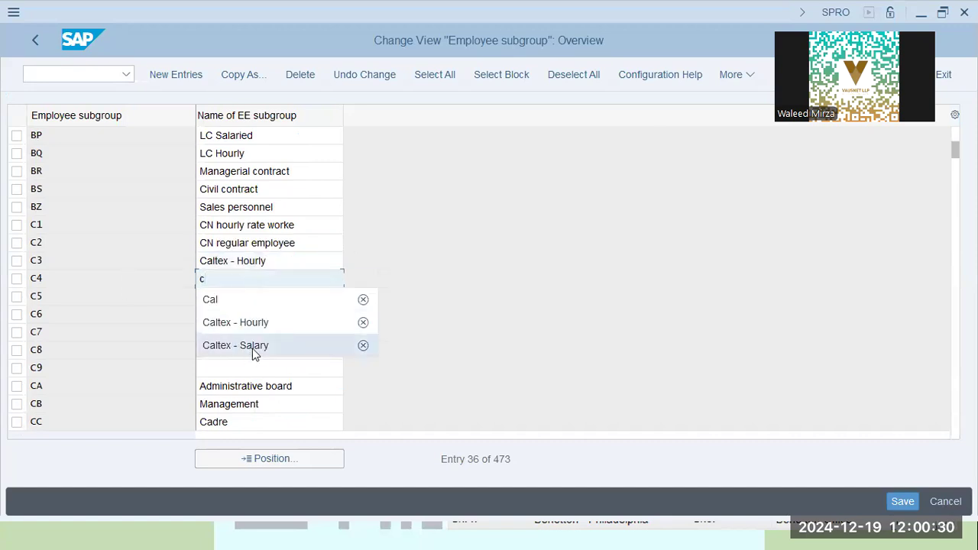
pyautogui.click(253, 348)
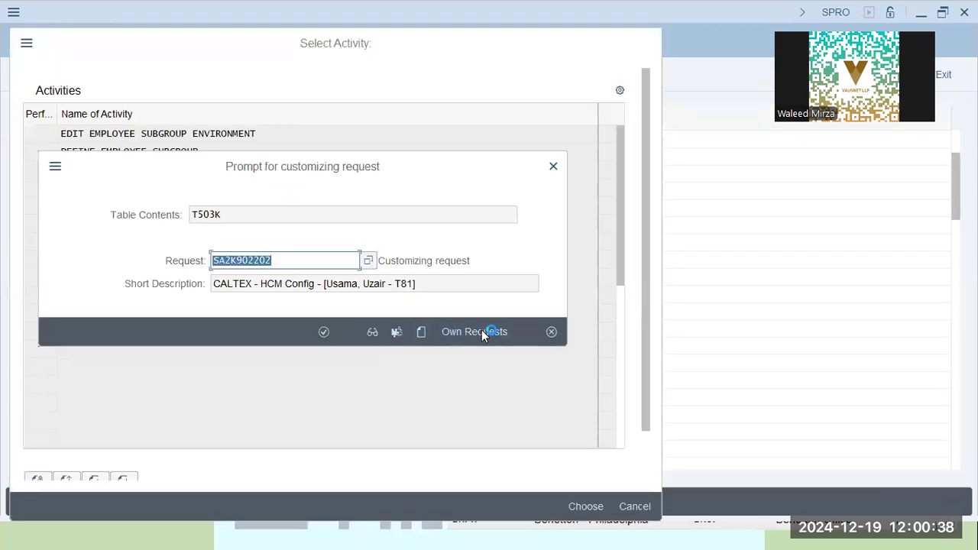
# Save the subgroup names under the CALTEX - HCM Config customizing request SA2K902202 and return to the activity selection
pyautogui.click(482, 331)
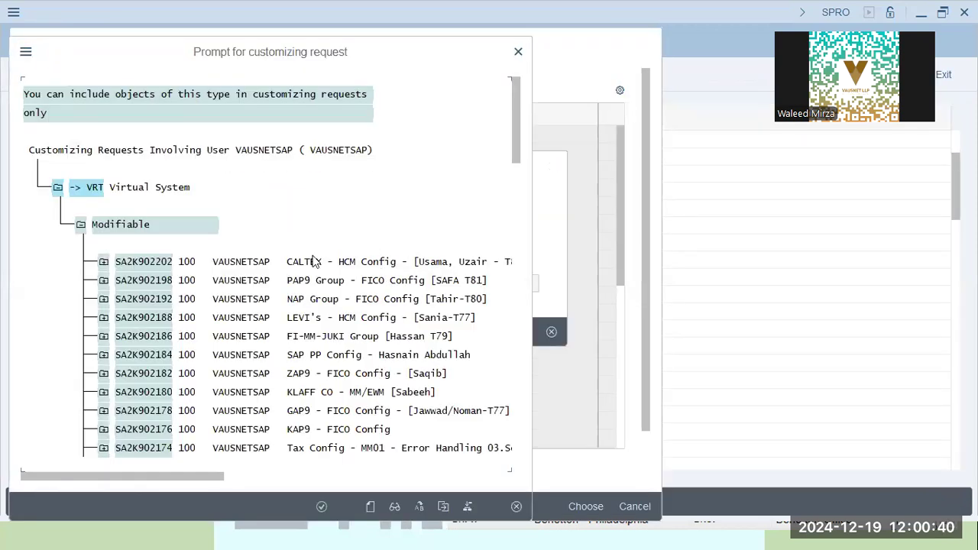
pyautogui.click(325, 332)
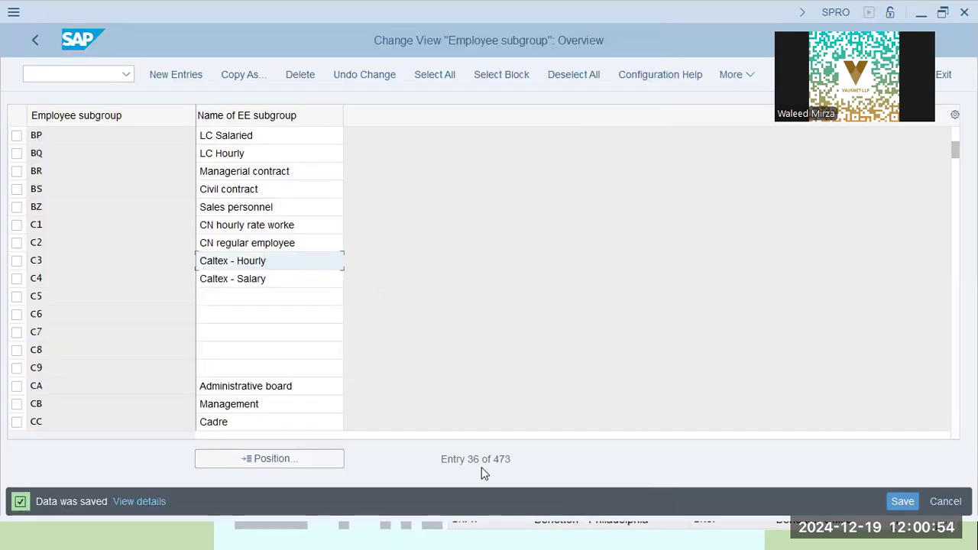
pyautogui.click(292, 493)
pyautogui.click(288, 263)
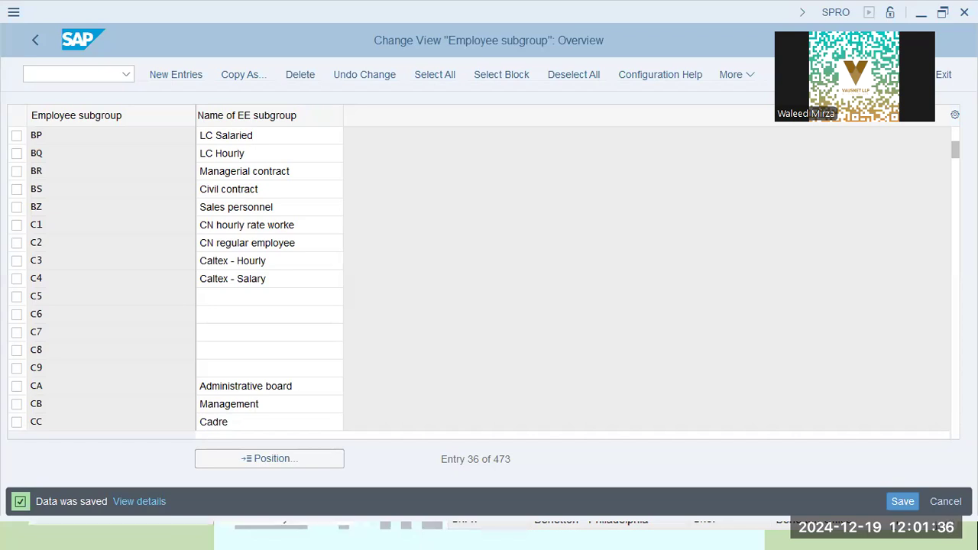
pyautogui.click(33, 34)
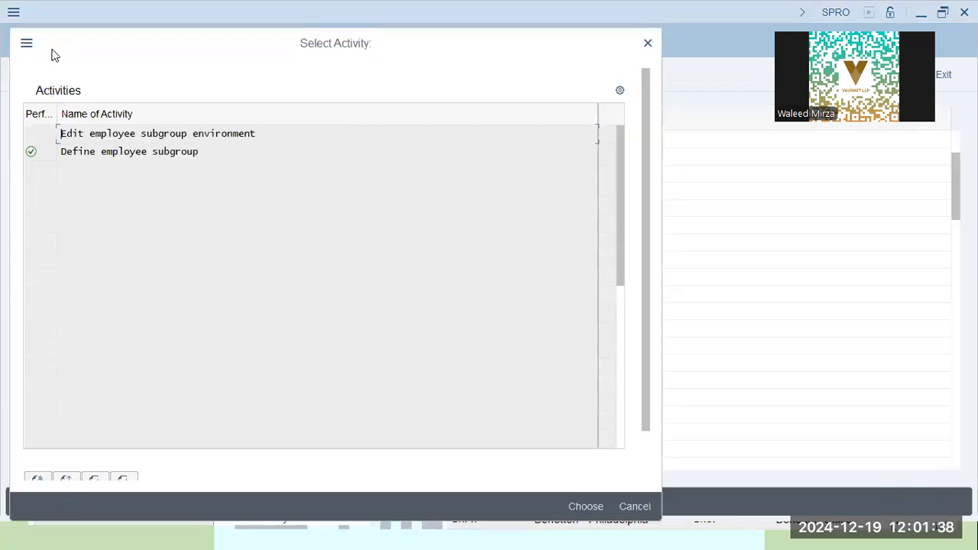
# Close the activity selection, look up employee group C in the Employee Groups table, and return to the IMG structure
pyautogui.click(635, 507)
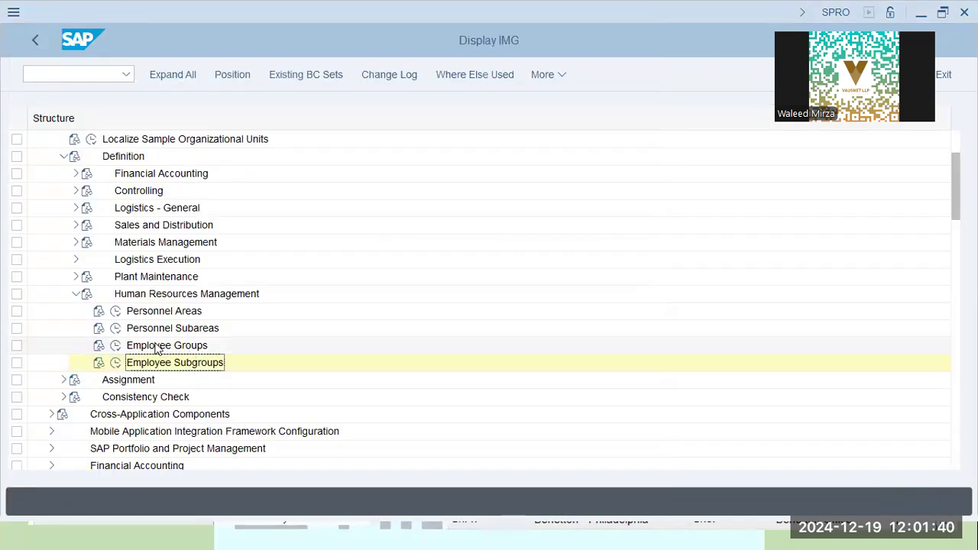
pyautogui.click(115, 346)
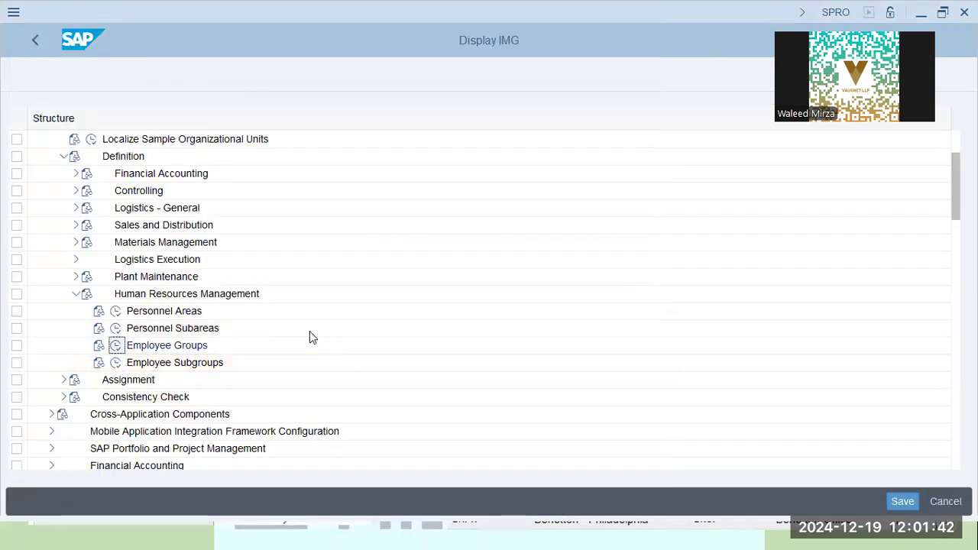
pyautogui.click(269, 458)
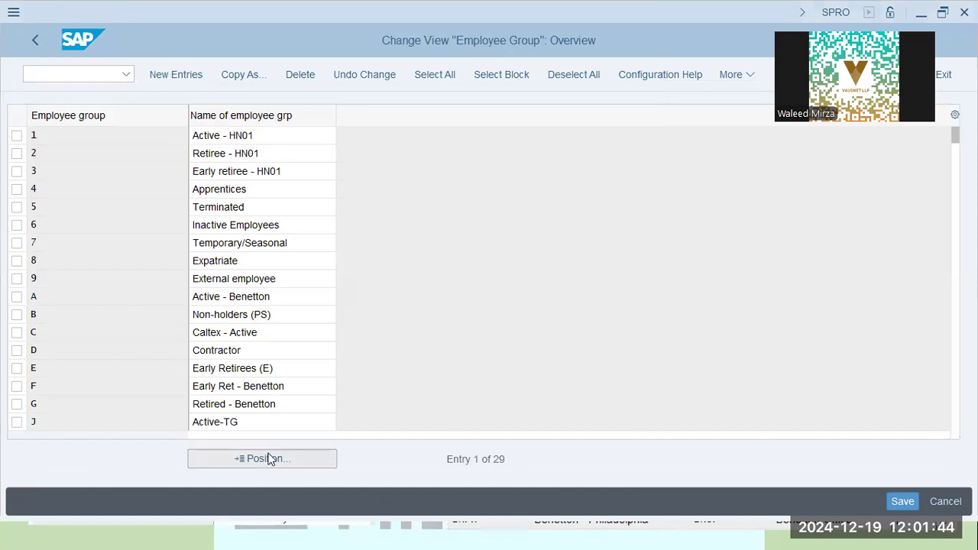
pyautogui.write('c')
pyautogui.press('Return')
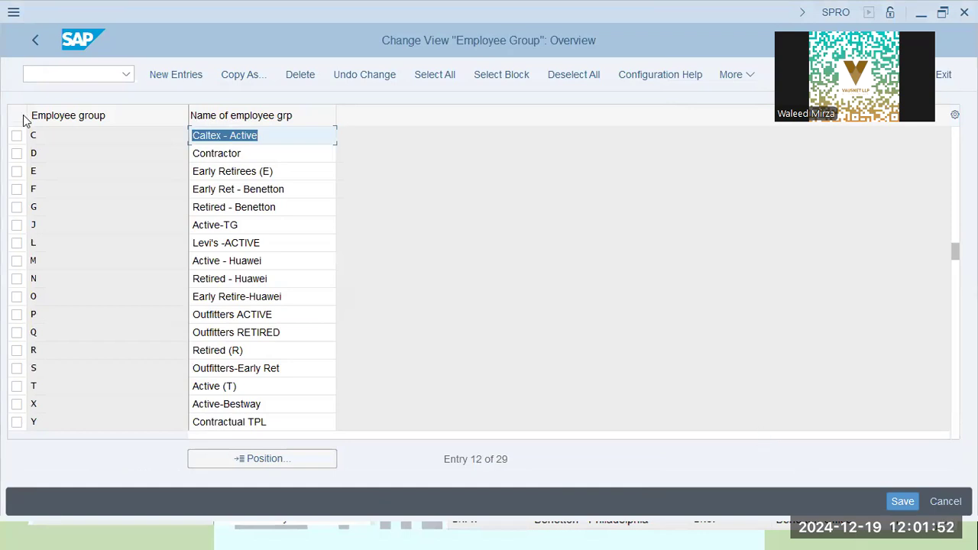
pyautogui.hotkey('alt', 'Tab')
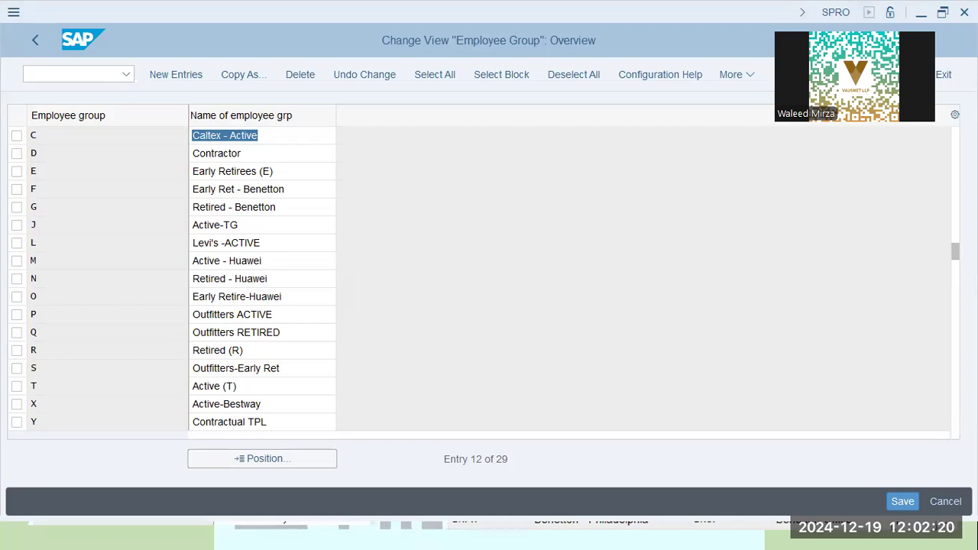
pyautogui.click(42, 37)
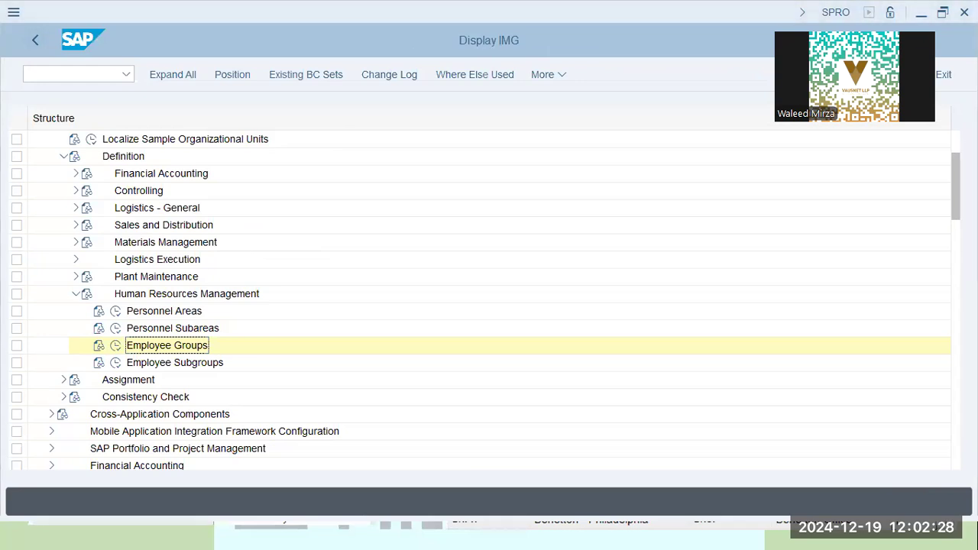
# Consult the notes slide on enterprise structure assignment and expand the Financial Accounting assignment activities in the IMG structure
pyautogui.hotkey('alt', 'Tab')
pyautogui.press('Right')
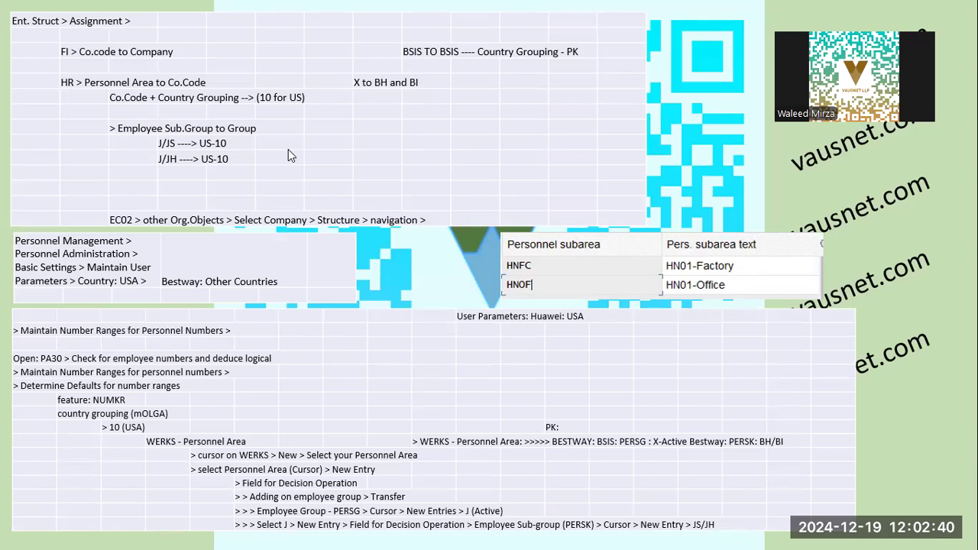
pyautogui.hotkey('alt', 'Tab')
pyautogui.click(64, 156)
pyautogui.click(64, 173)
pyautogui.click(130, 192)
pyautogui.click(76, 191)
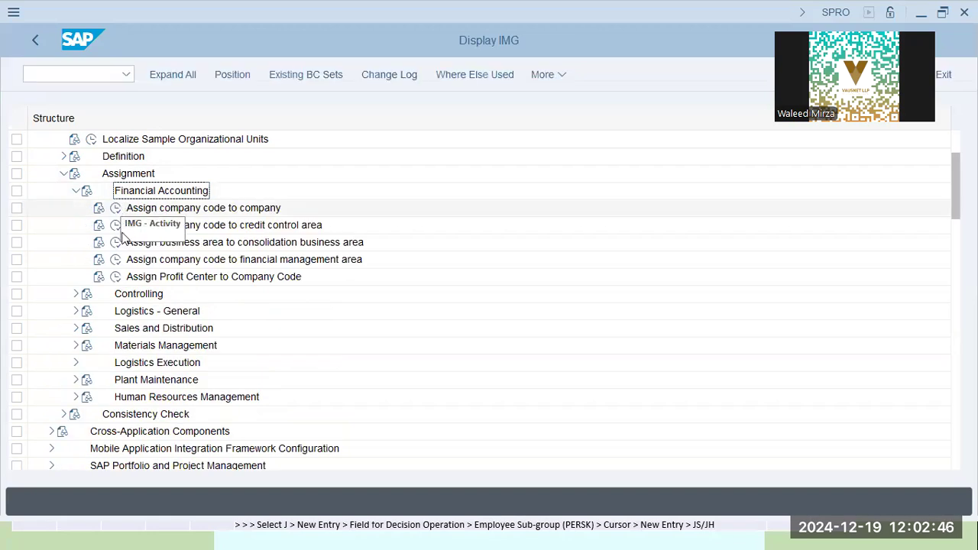
# Check which company is assigned to company code CLTX, positioning the company code list at CL, and return to the IMG structure
pyautogui.click(116, 208)
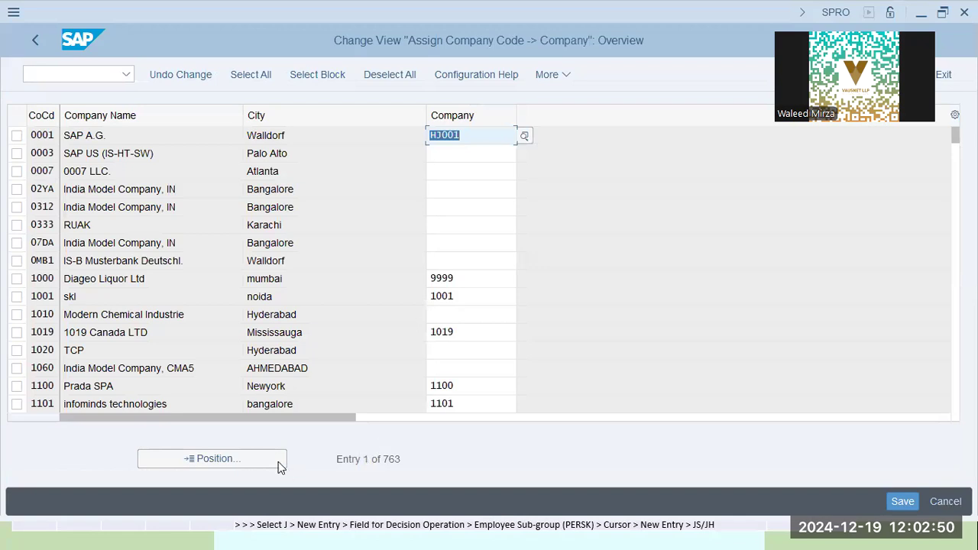
pyautogui.click(258, 461)
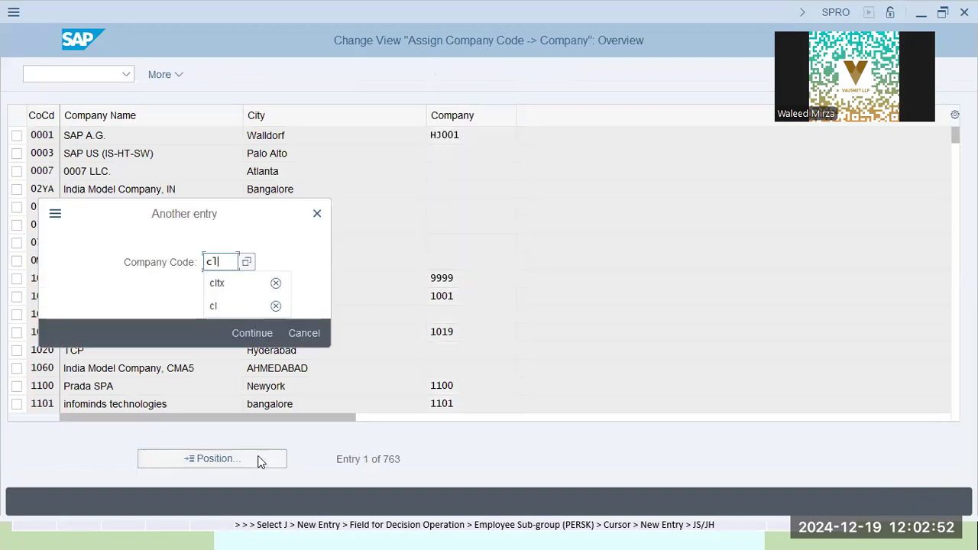
pyautogui.press('Return')
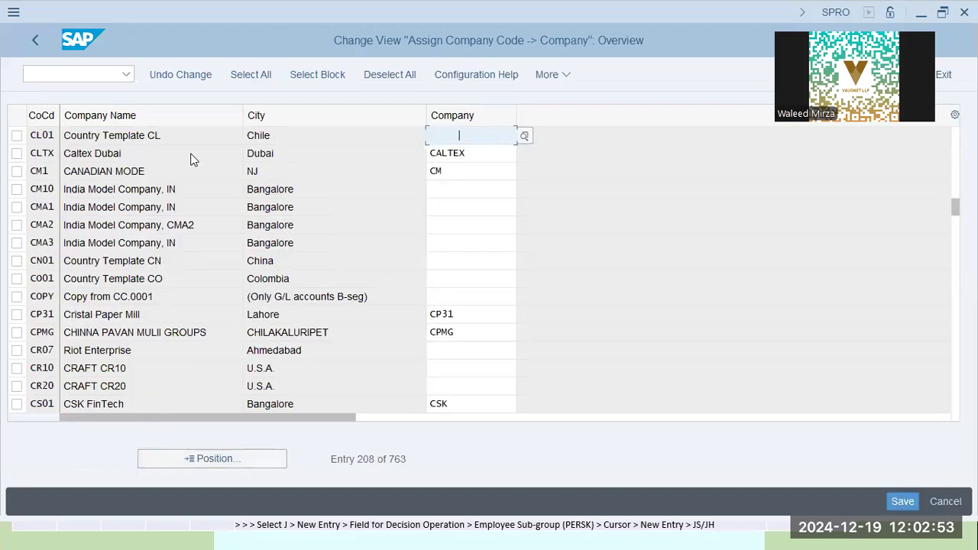
pyautogui.click(483, 154)
pyautogui.click(41, 39)
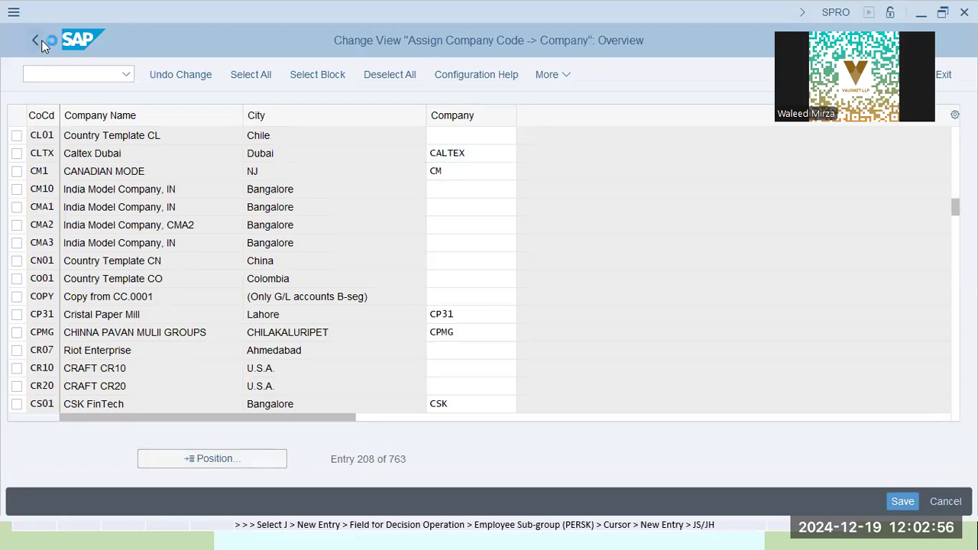
# Check the company code and country grouping assigned to personnel area CLTX under the Human Resources Management assignments
pyautogui.click(73, 192)
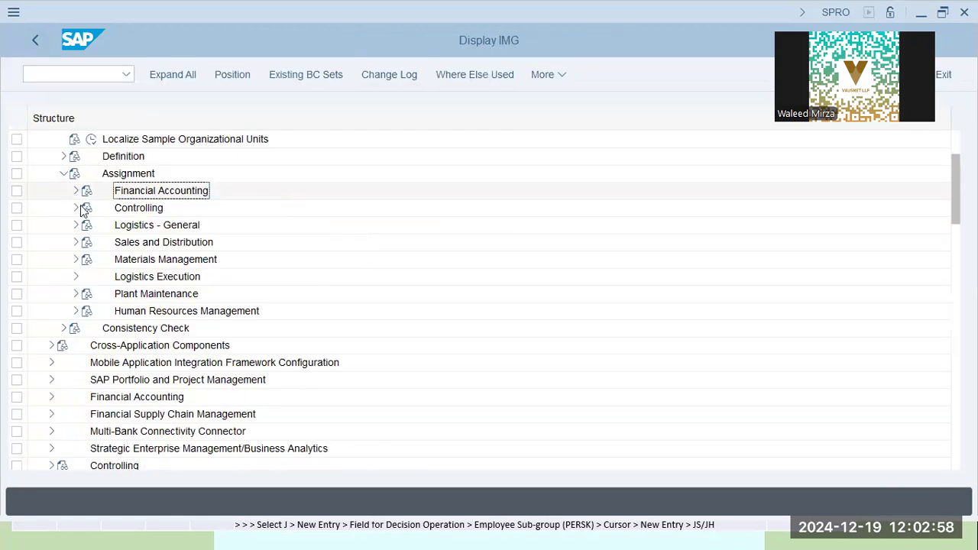
pyautogui.click(76, 311)
pyautogui.click(116, 328)
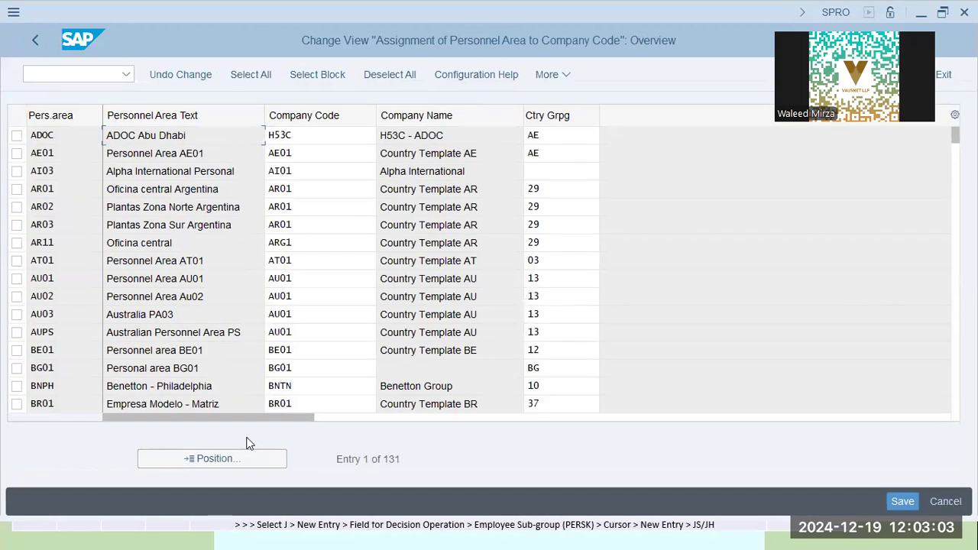
pyautogui.click(245, 457)
pyautogui.write('clt')
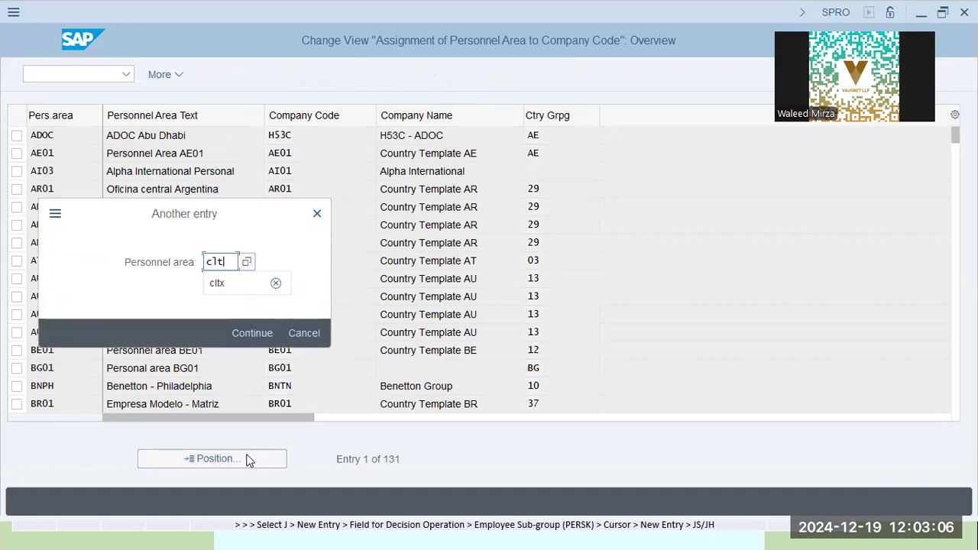
pyautogui.press('BackSpace')
pyautogui.press('Return')
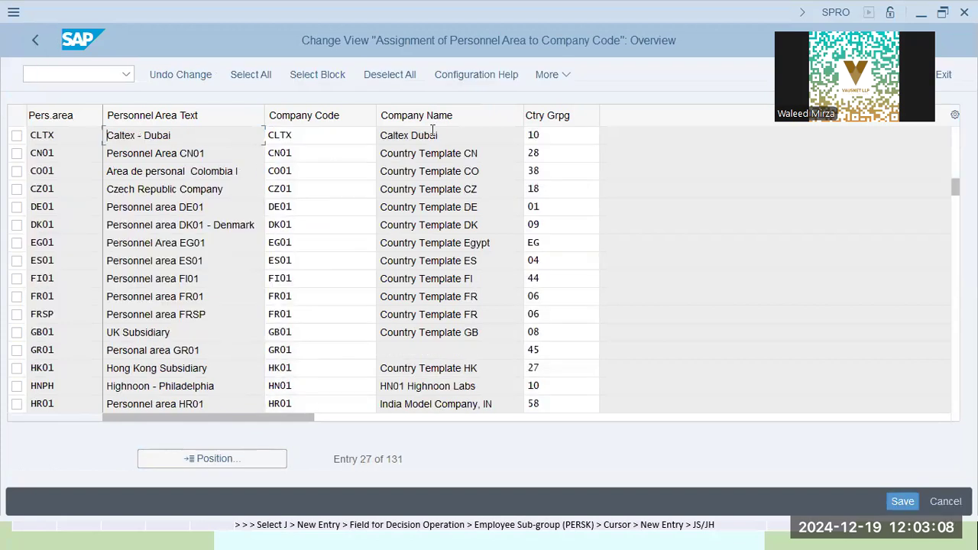
pyautogui.click(561, 136)
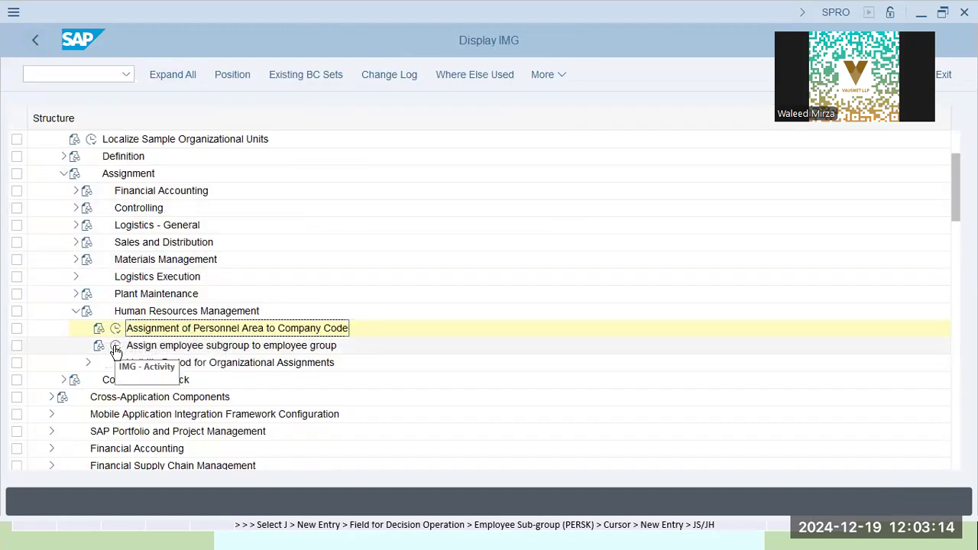
# In the employee subgroup to employee group assignment, create an entry for group C, subgroup C3, allowed for country grouping 10 USA
pyautogui.doubleClick(304, 350)
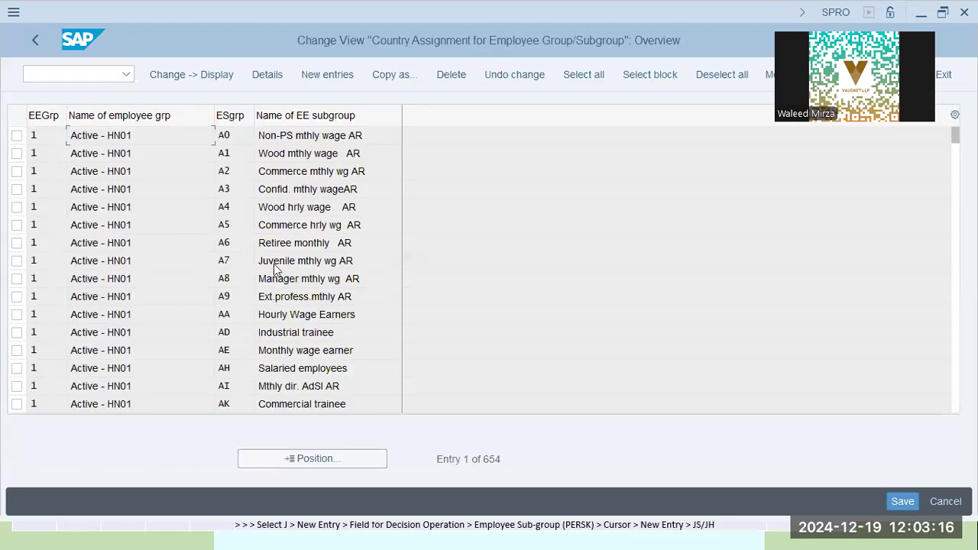
pyautogui.click(283, 459)
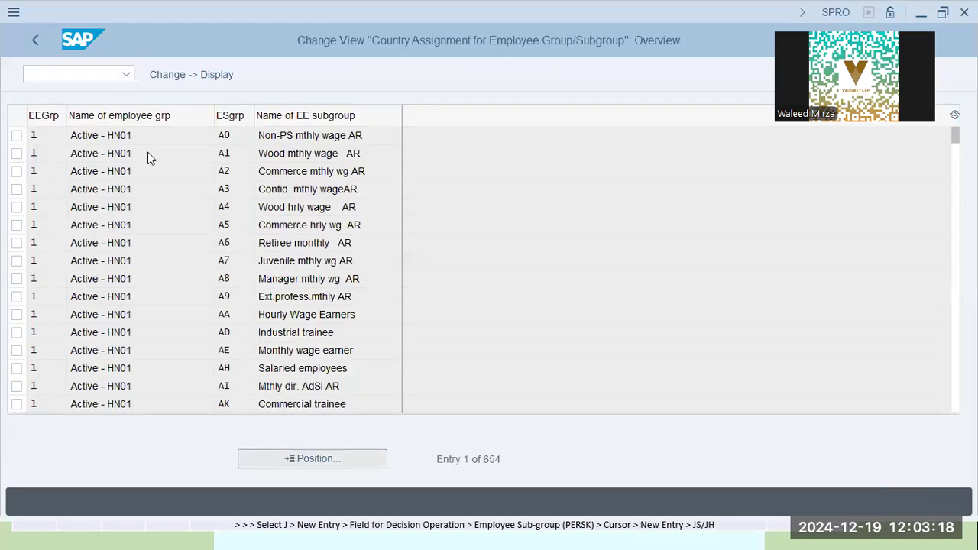
pyautogui.press('Escape')
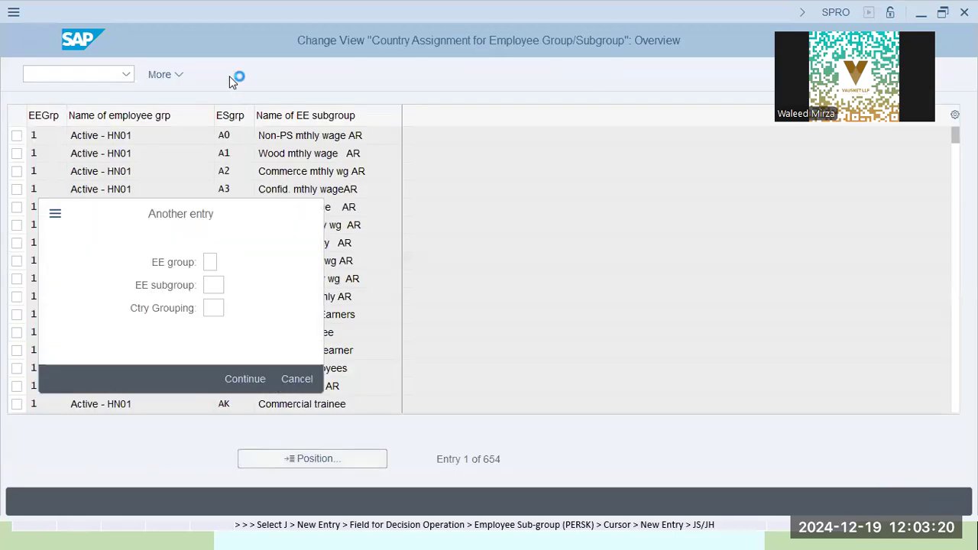
pyautogui.click(341, 76)
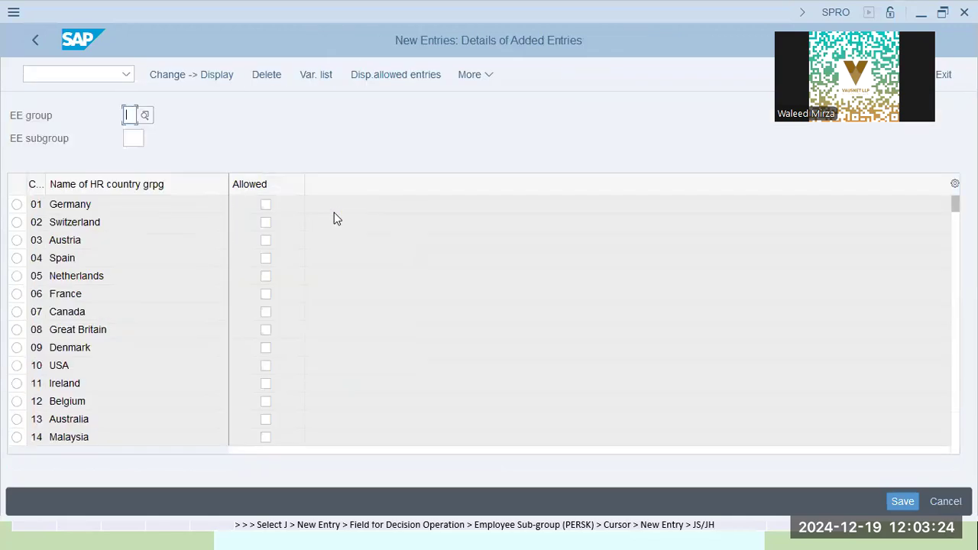
pyautogui.write('c')
pyautogui.write('C3')
pyautogui.click(17, 365)
pyautogui.click(265, 367)
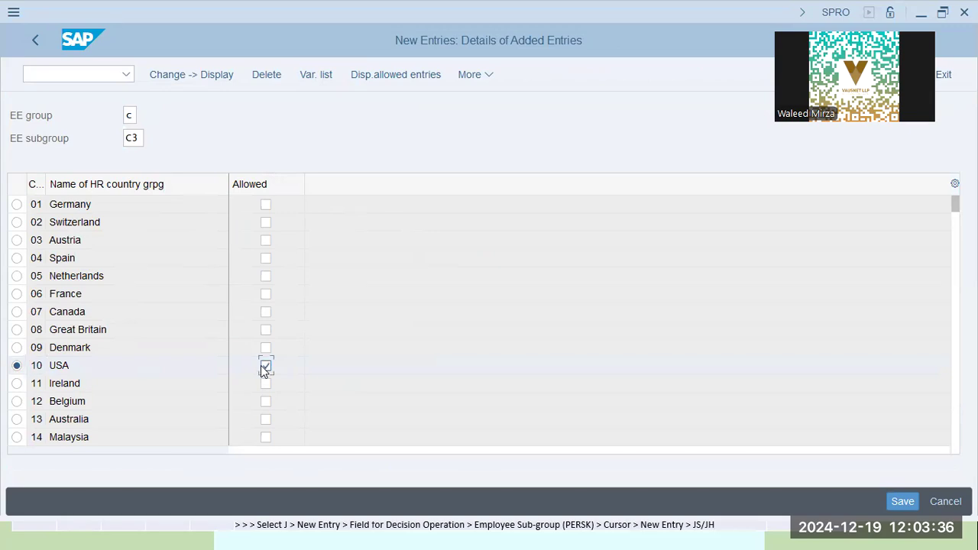
# Save the C3 assignment under customizing request SA2K902202 and return to the group/subgroup overview
pyautogui.click(892, 498)
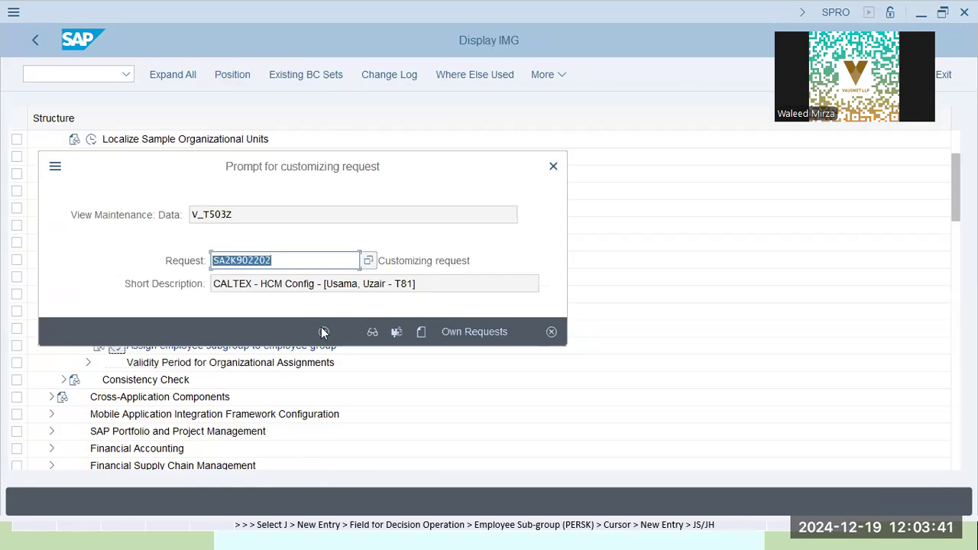
pyautogui.click(324, 332)
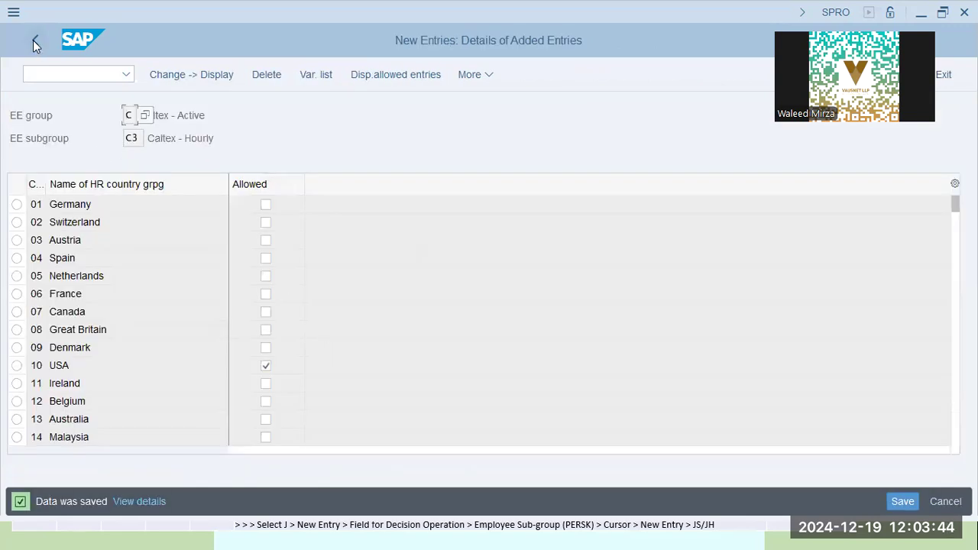
pyautogui.click(32, 39)
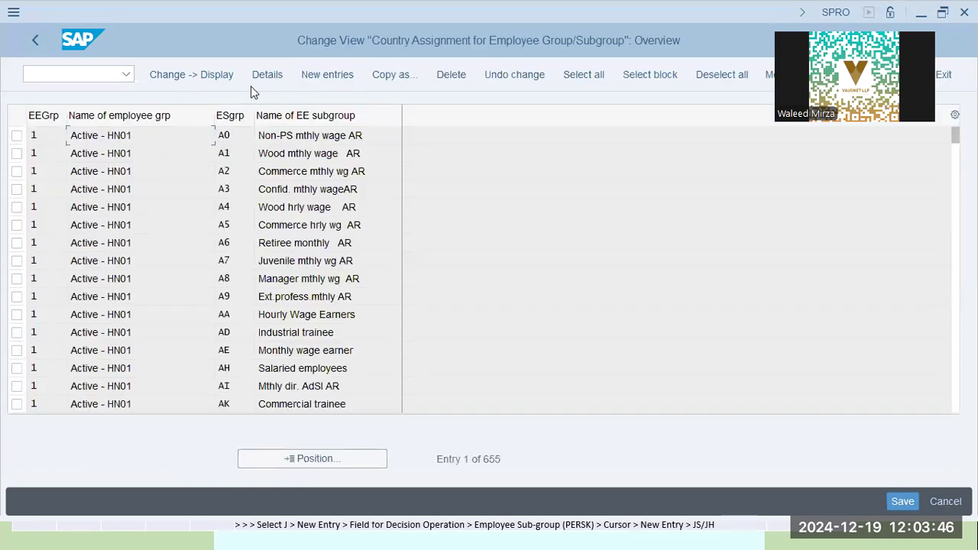
# Create and save an assignment for employee group C, subgroup C4, allowed for country grouping 10 USA, and return to the overview
pyautogui.click(321, 77)
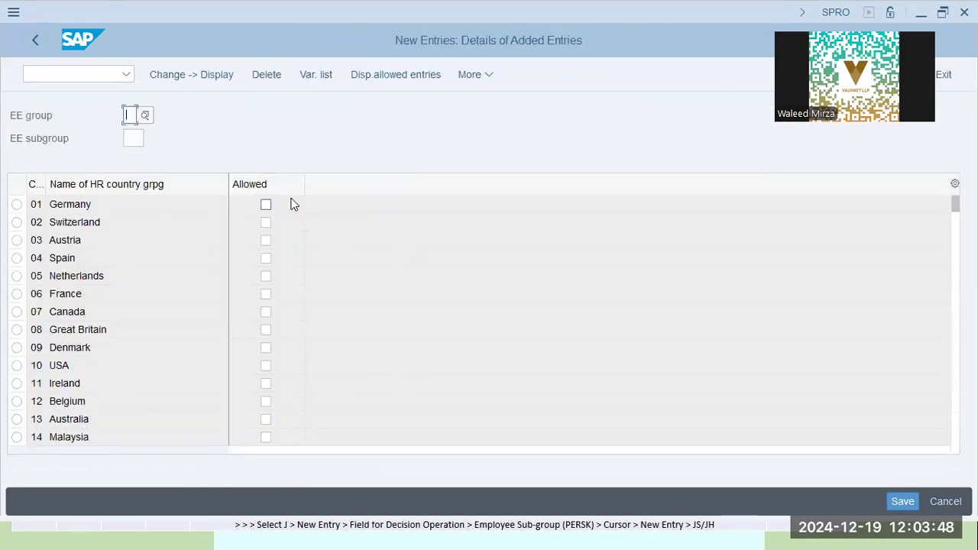
pyautogui.write('c')
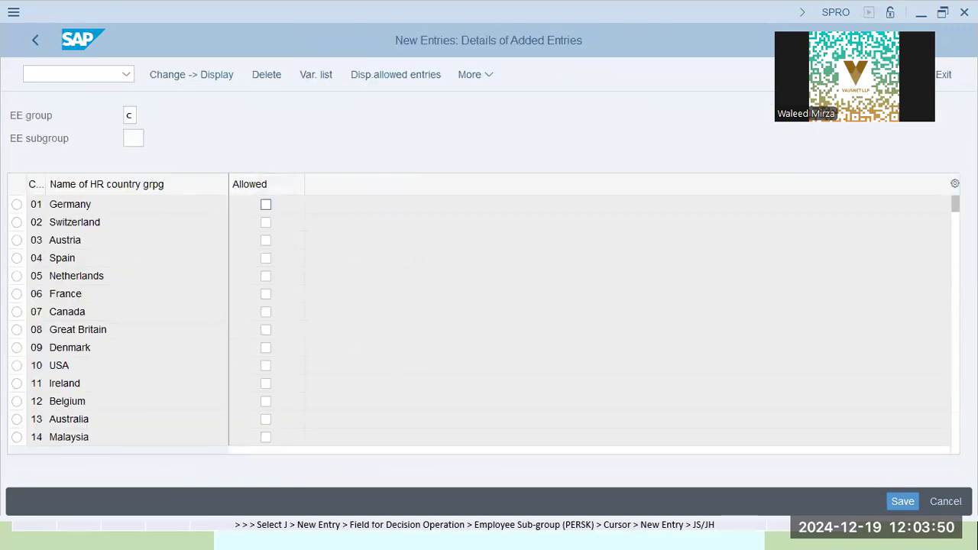
pyautogui.press('Tab')
pyautogui.write('C4')
pyautogui.click(16, 365)
pyautogui.click(265, 366)
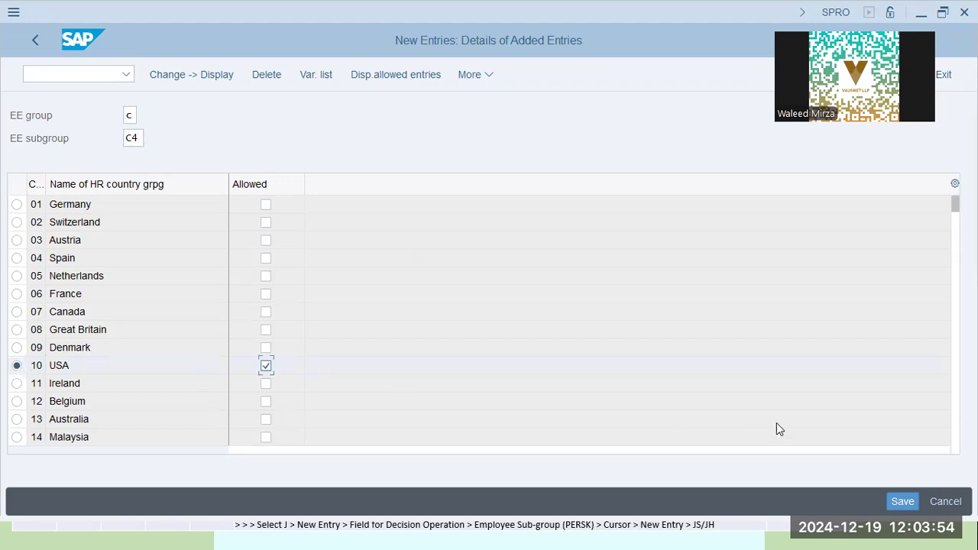
pyautogui.click(903, 502)
pyautogui.click(36, 44)
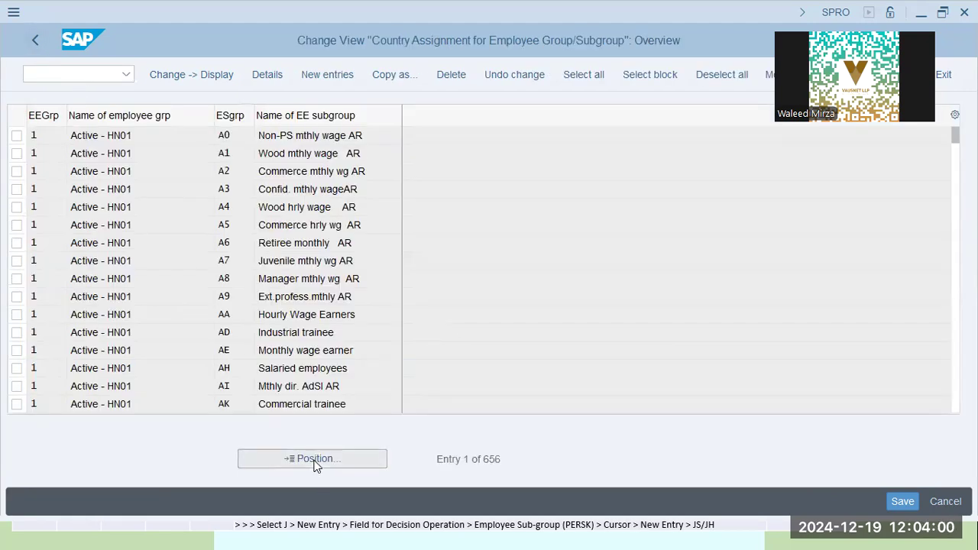
# Position the group/subgroup overview at employee group C and review the C3 and C4 entries and their names
pyautogui.click(316, 463)
pyautogui.write('c')
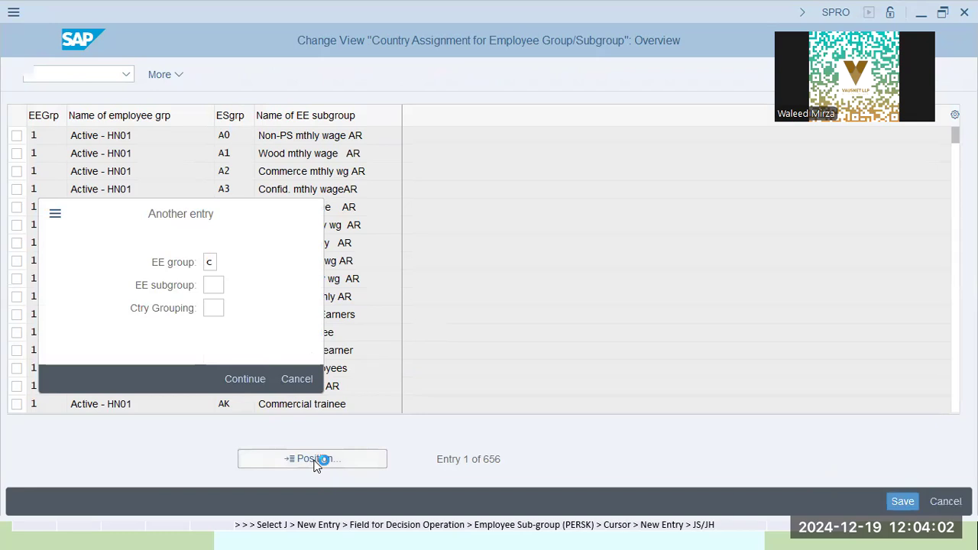
pyautogui.press('Return')
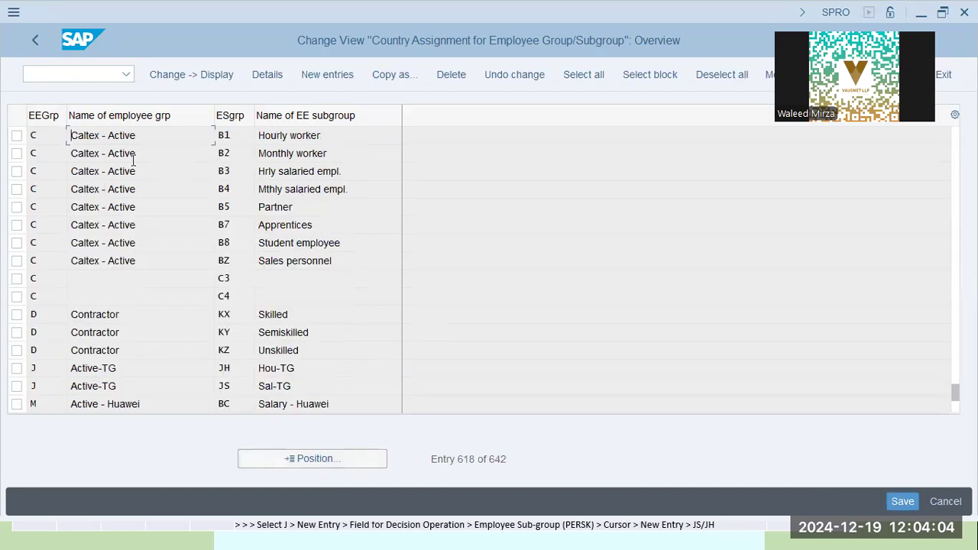
pyautogui.click(158, 159)
pyautogui.click(243, 298)
pyautogui.click(307, 281)
pyautogui.click(333, 298)
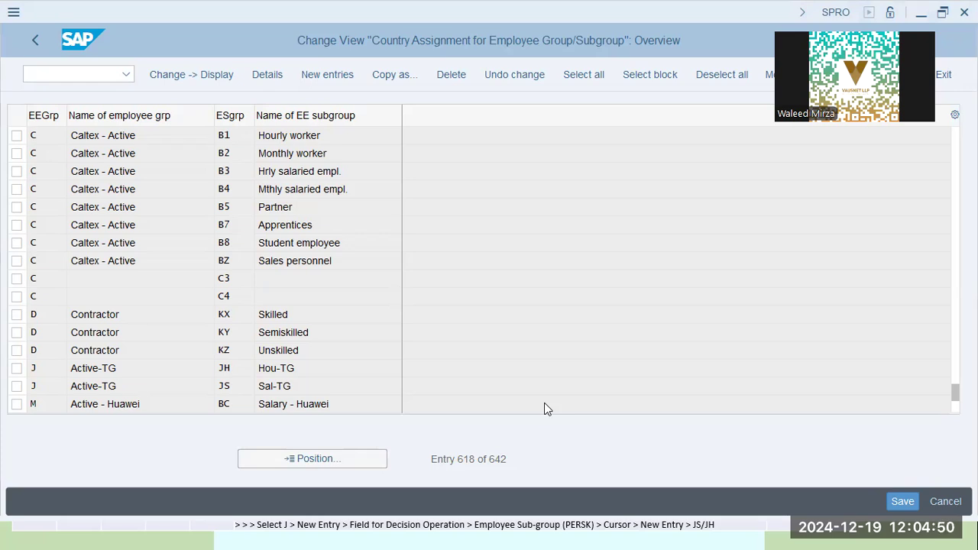
# Return to the IMG structure, consult the assignment notes slide, and start transaction EC02
pyautogui.click(31, 40)
pyautogui.click(33, 41)
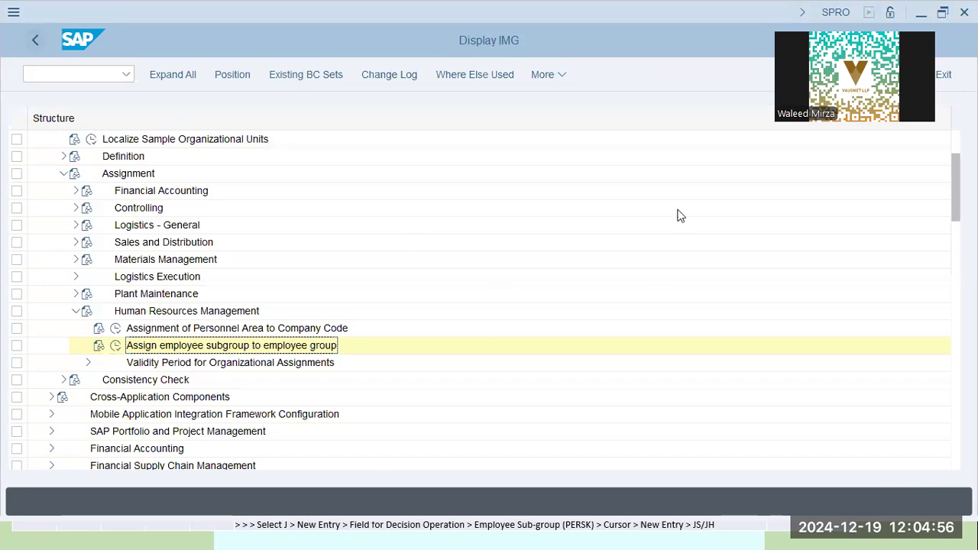
pyautogui.hotkey('alt', 'Tab')
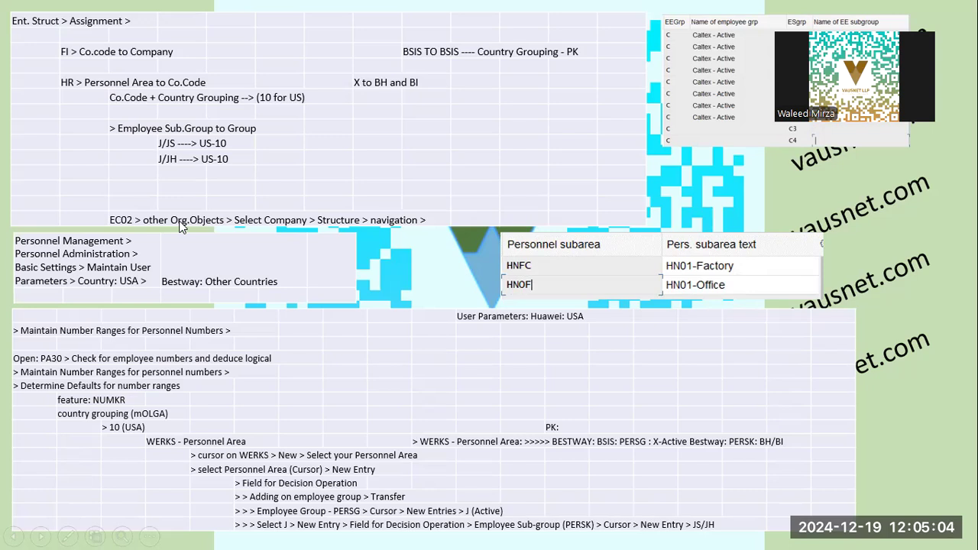
pyautogui.hotkey('alt', 'Tab')
pyautogui.write('ec02')
pyautogui.press('Return')
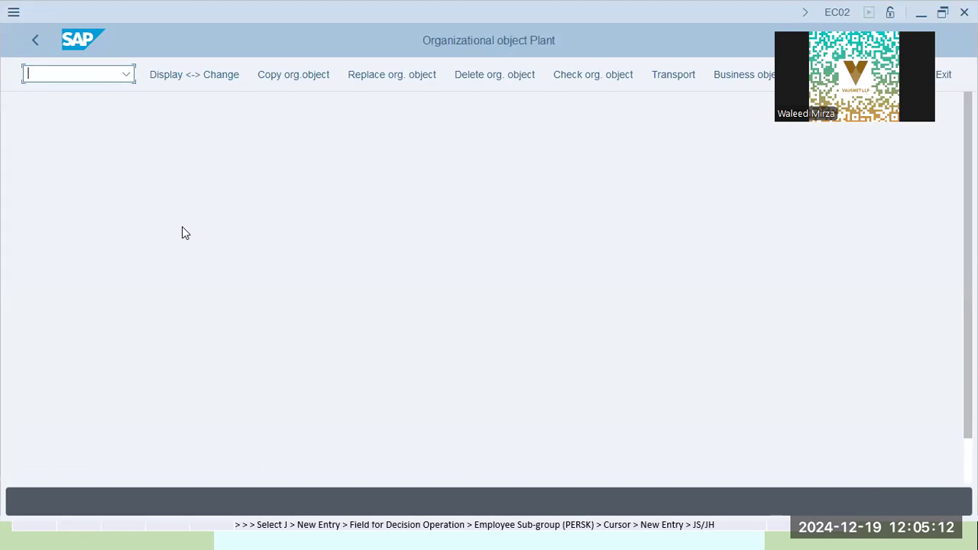
# Consult the assignment notes and switch EC02 to the other organizational object Company
pyautogui.click(818, 74)
pyautogui.click(852, 99)
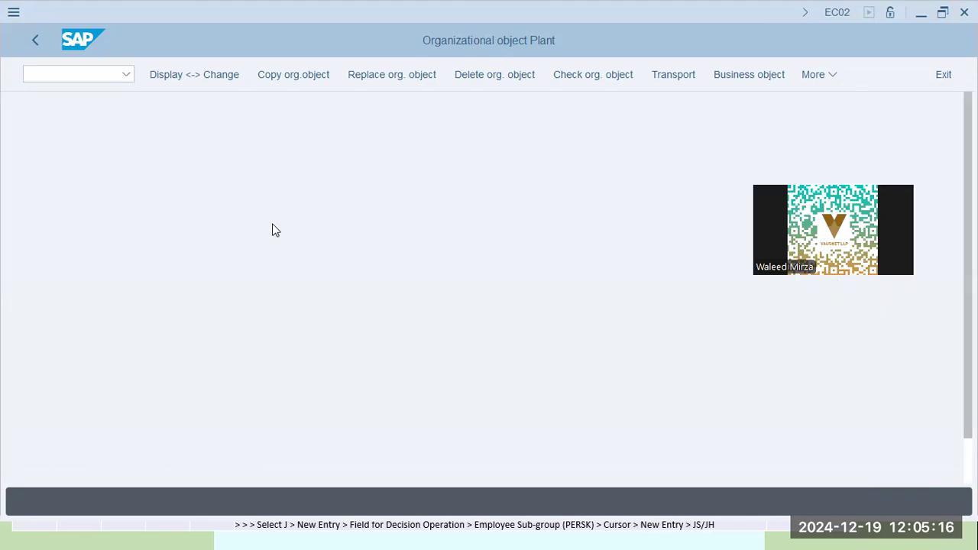
pyautogui.hotkey('alt', 'Tab')
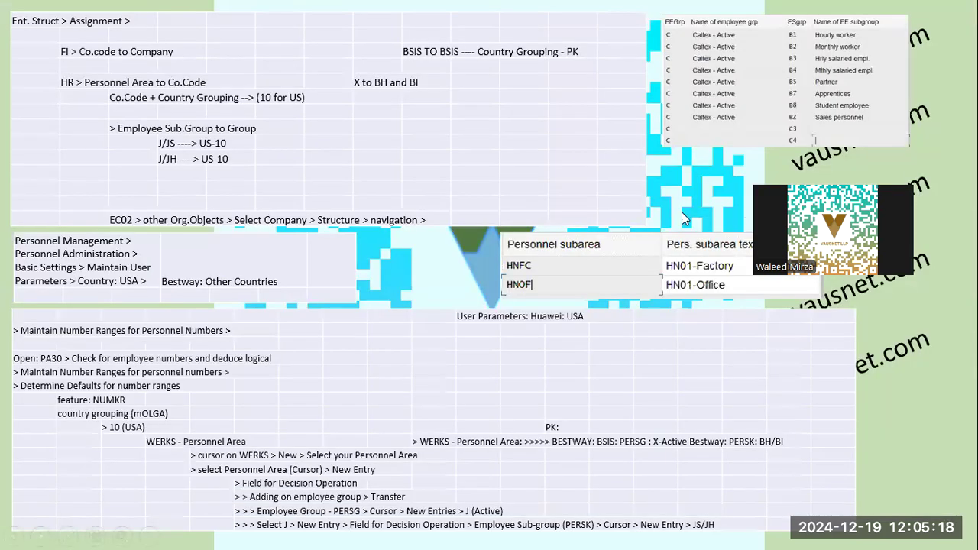
pyautogui.hotkey('alt', 'Tab')
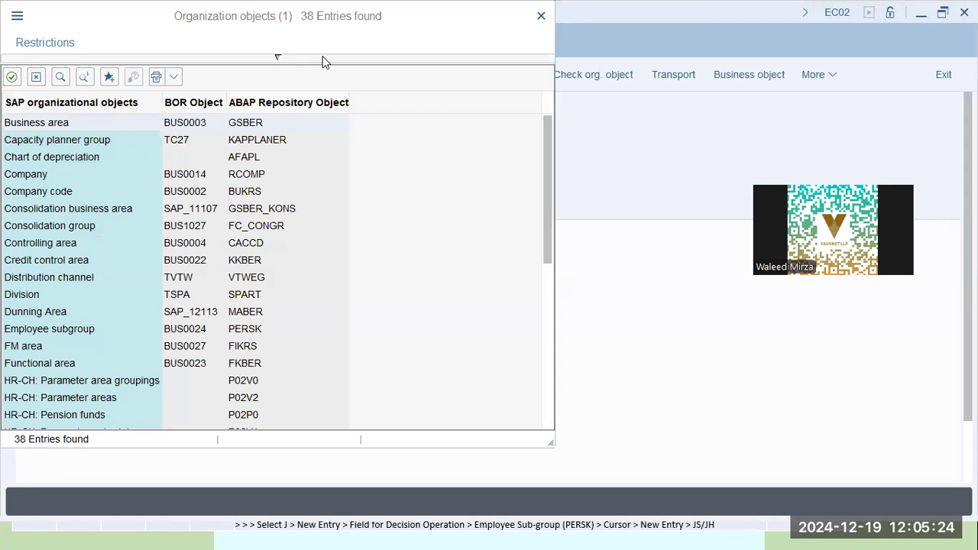
pyautogui.doubleClick(49, 174)
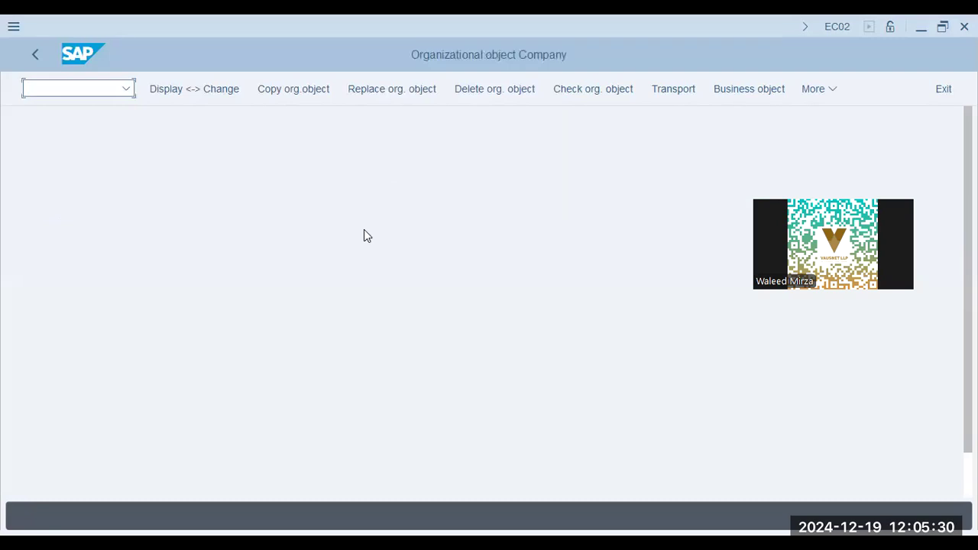
# Display the organizational structure for Company and open its navigation object list, checking the notes slide
pyautogui.click(818, 88)
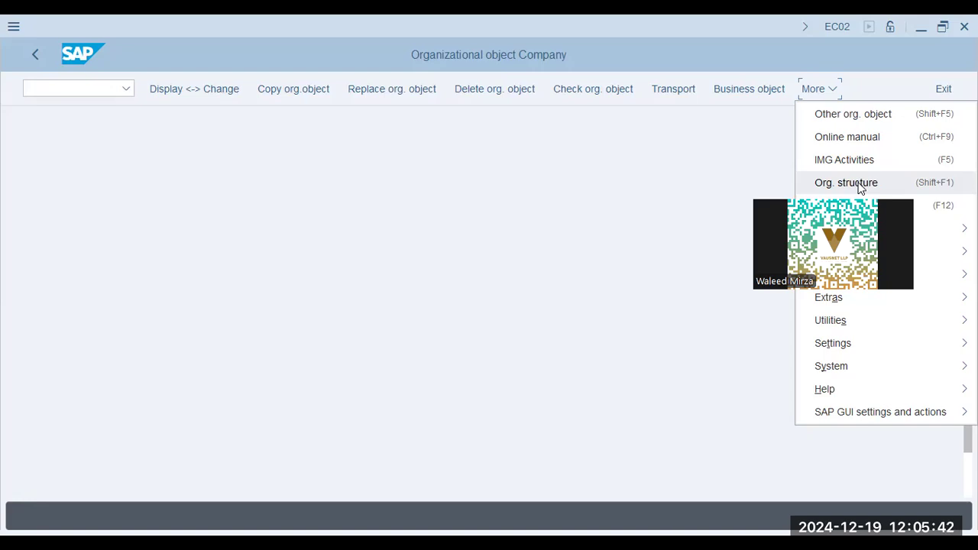
pyautogui.click(859, 185)
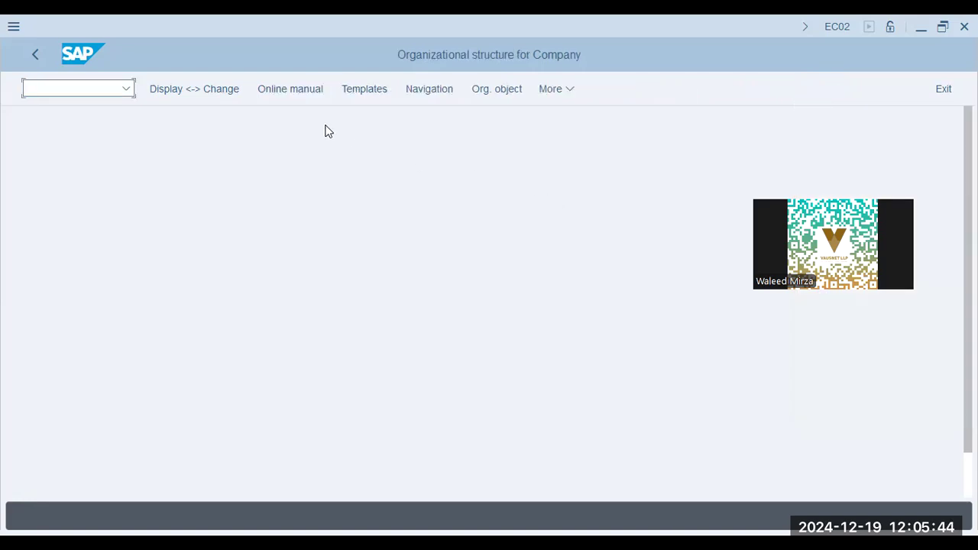
pyautogui.click(435, 90)
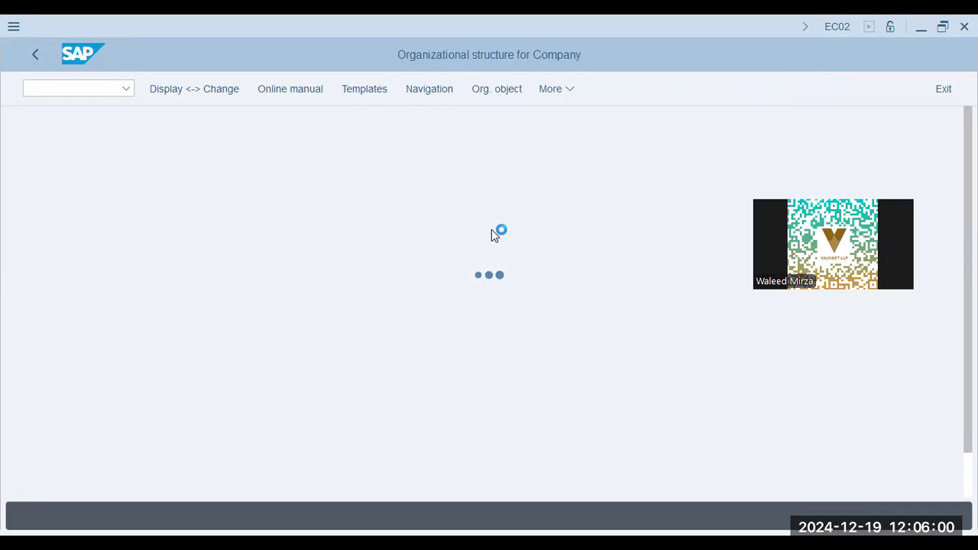
pyautogui.hotkey('alt', 'Tab')
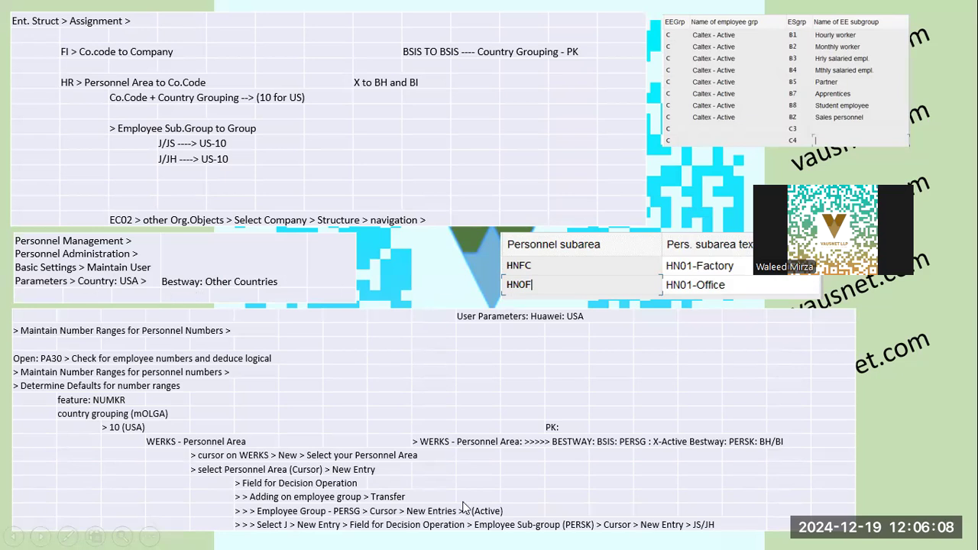
pyautogui.hotkey('alt', 'Tab')
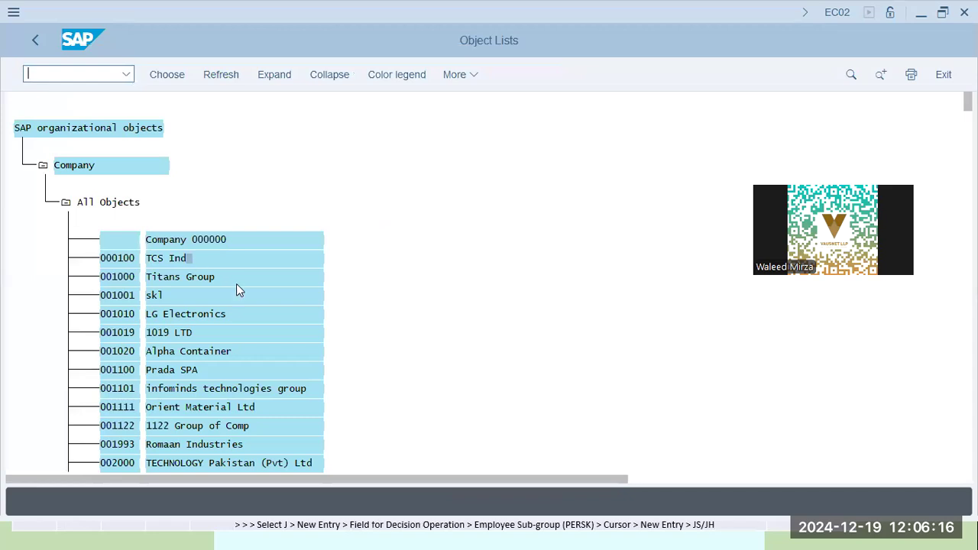
# Search the company object list for Caltex and open the CALTEX - USA structure with company code CLTX expanded
pyautogui.hotkey('ctrl', 'f')
pyautogui.write('clt')
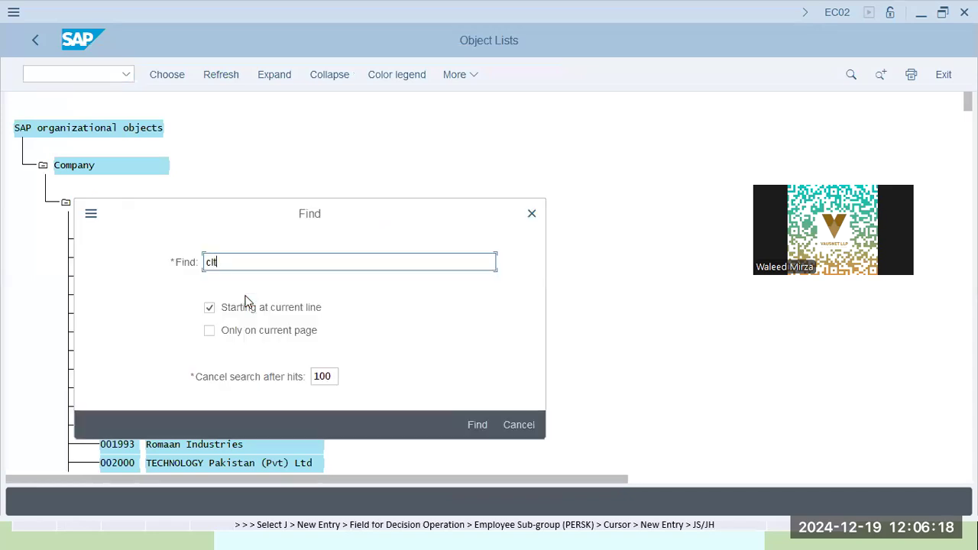
pyautogui.press('Return')
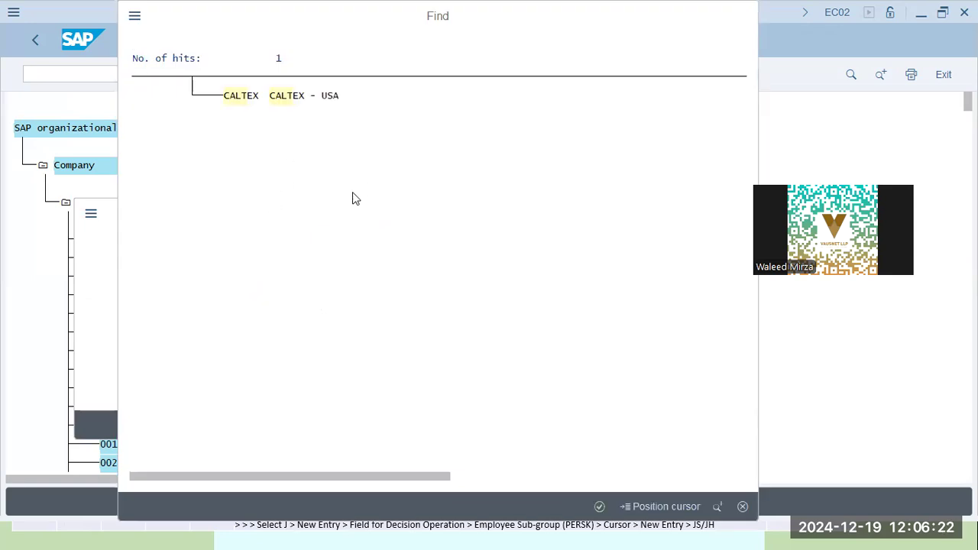
pyautogui.click(300, 96)
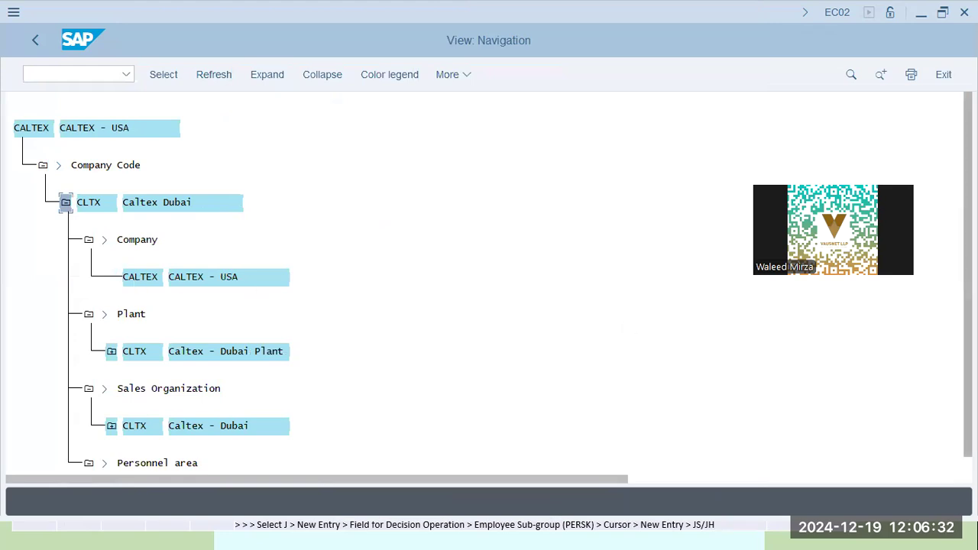
# Expand personnel area CLTX in the Caltex structure and review its personnel subareas and assigned company code
pyautogui.scroll(-1, 378, 369)
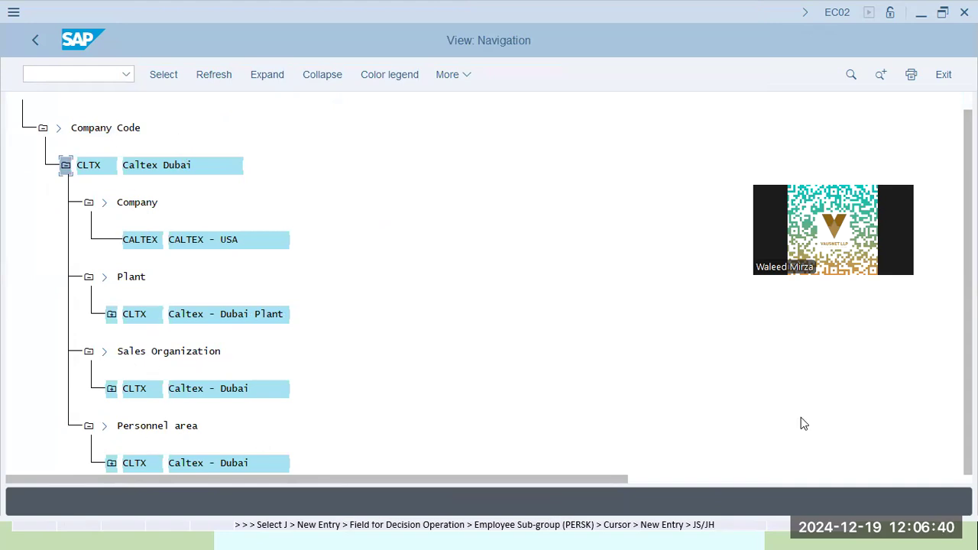
pyautogui.click(111, 463)
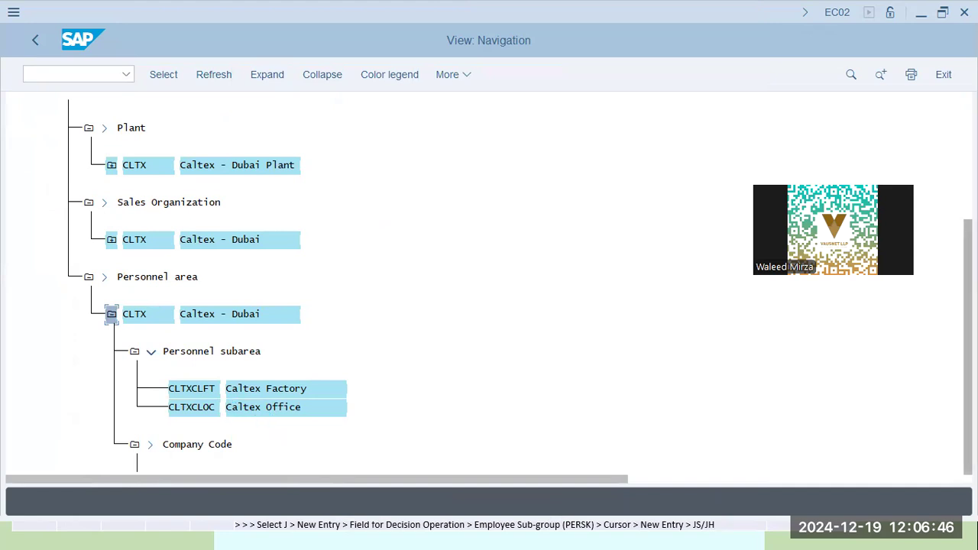
pyautogui.scroll(-1, 489, 287)
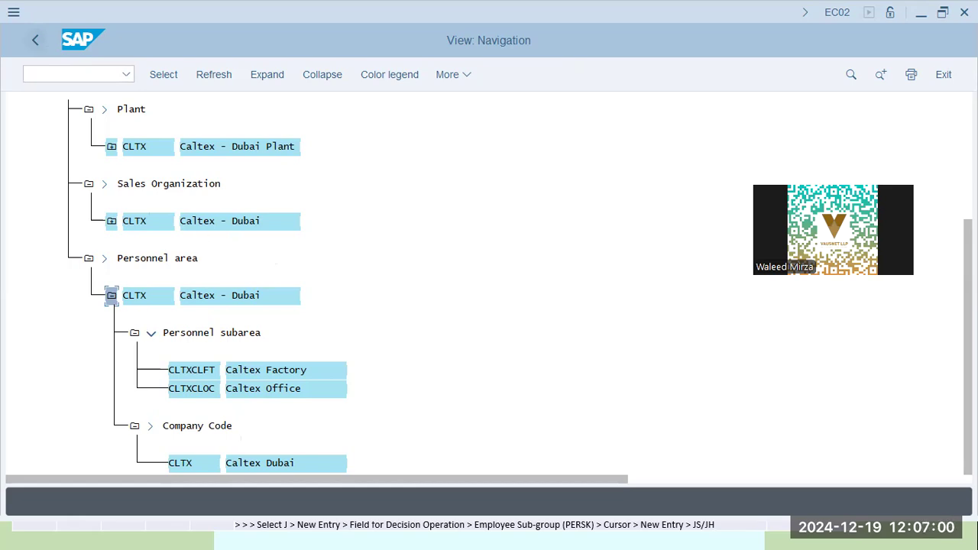
# Open the IMG in a new SPRO session and expand Personnel Management, Personnel Administration, Basic Settings, following the notes slide
pyautogui.write('/nspro')
pyautogui.press('Return')
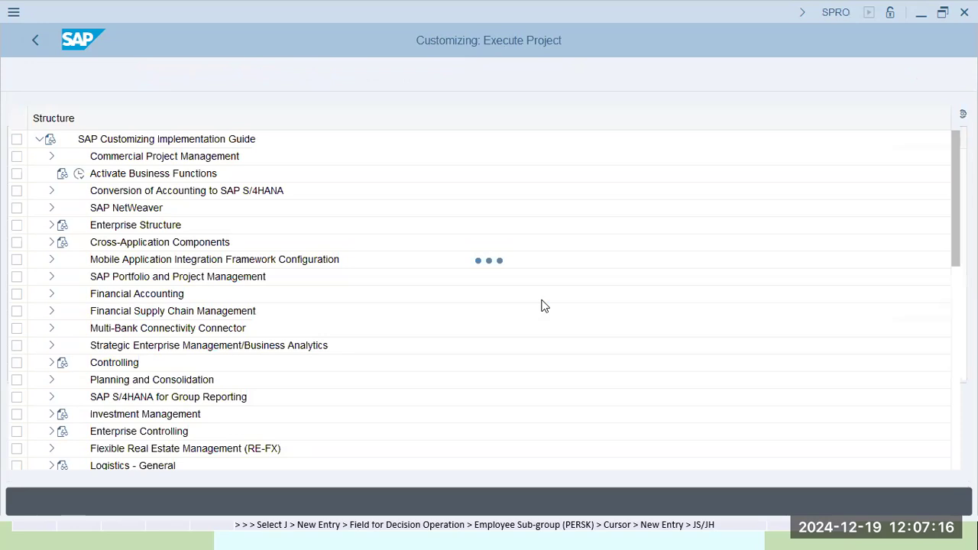
pyautogui.moveTo(950, 181); pyautogui.dragTo(930, 387)
pyautogui.click(51, 293)
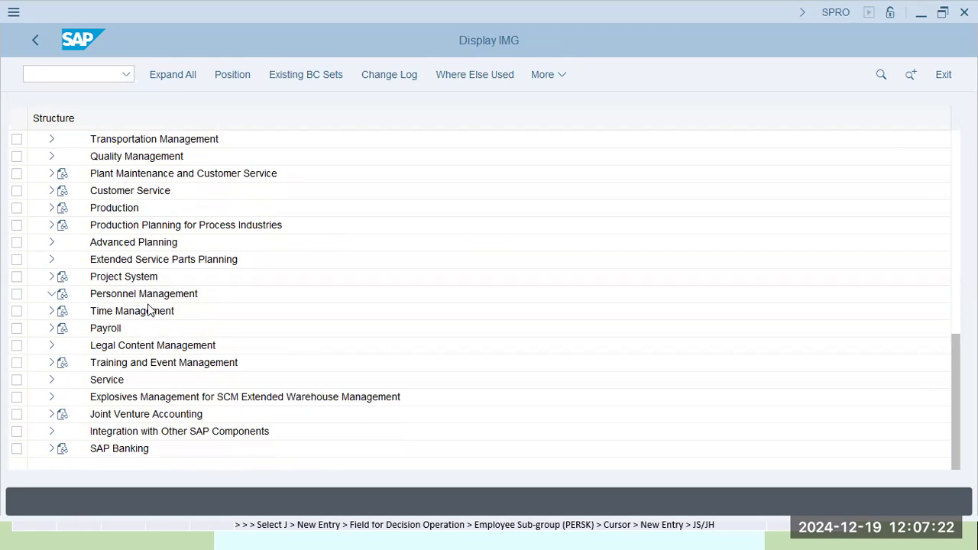
pyautogui.click(62, 275)
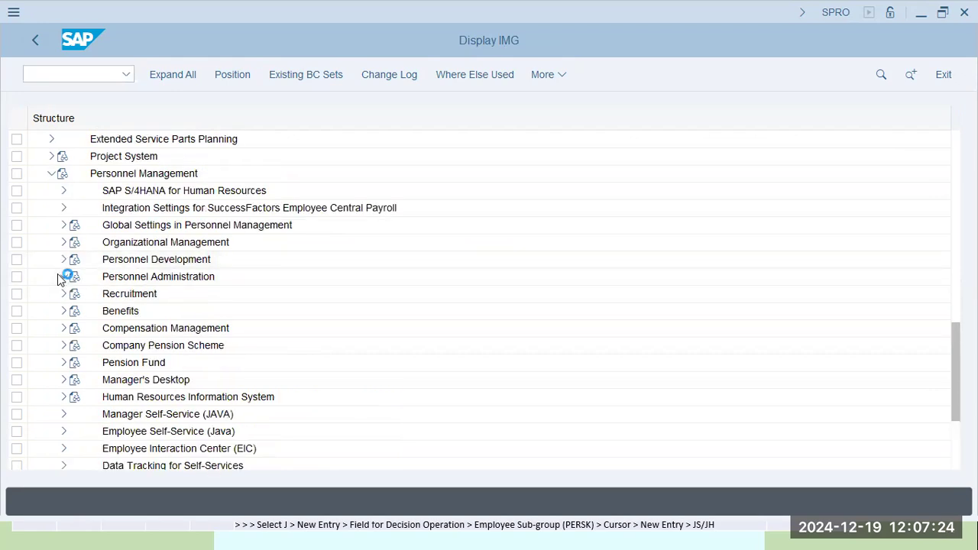
pyautogui.hotkey('alt', 'Tab')
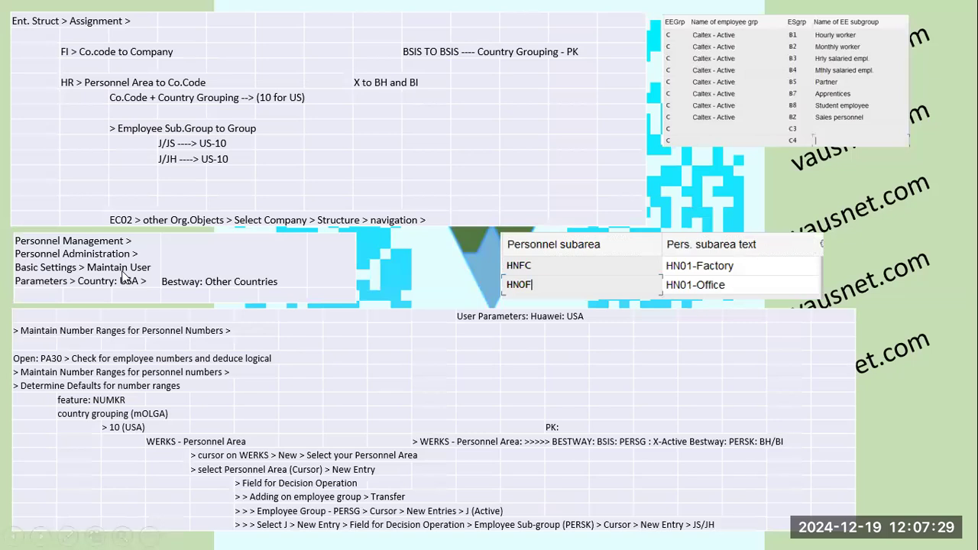
pyautogui.hotkey('alt', 'Tab')
pyautogui.click(76, 224)
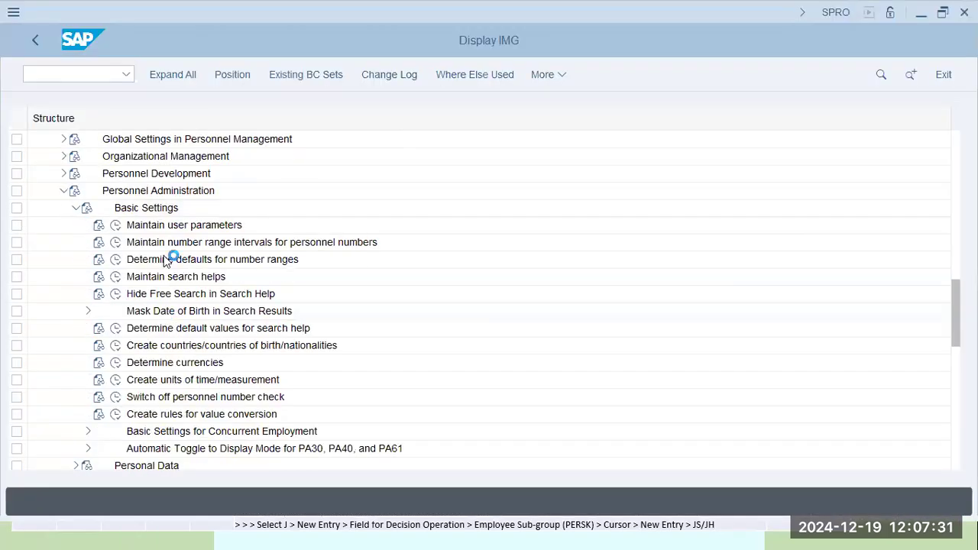
# Create the user parameters for country USA through Maintain user parameters and return to the IMG structure
pyautogui.click(116, 225)
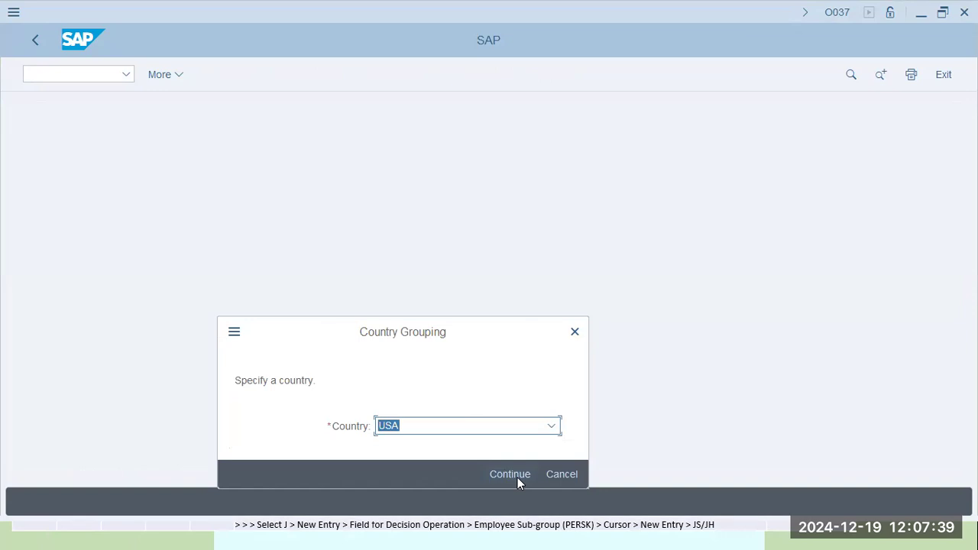
pyautogui.press('Return')
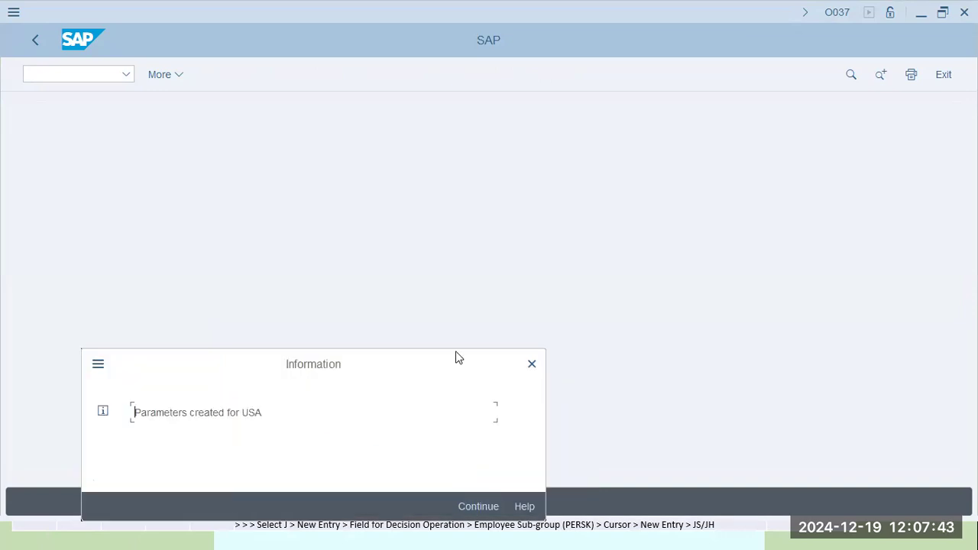
pyautogui.press('Return')
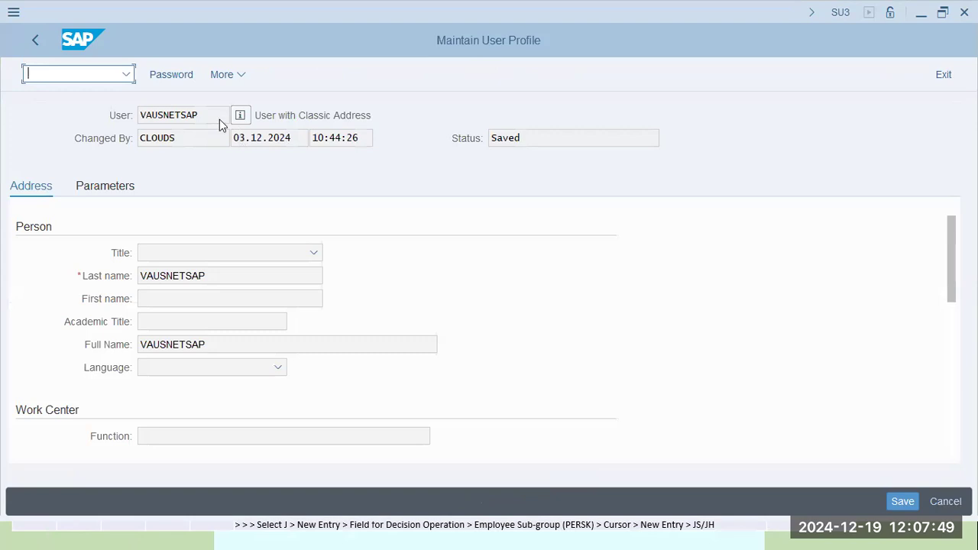
pyautogui.press('Tab')
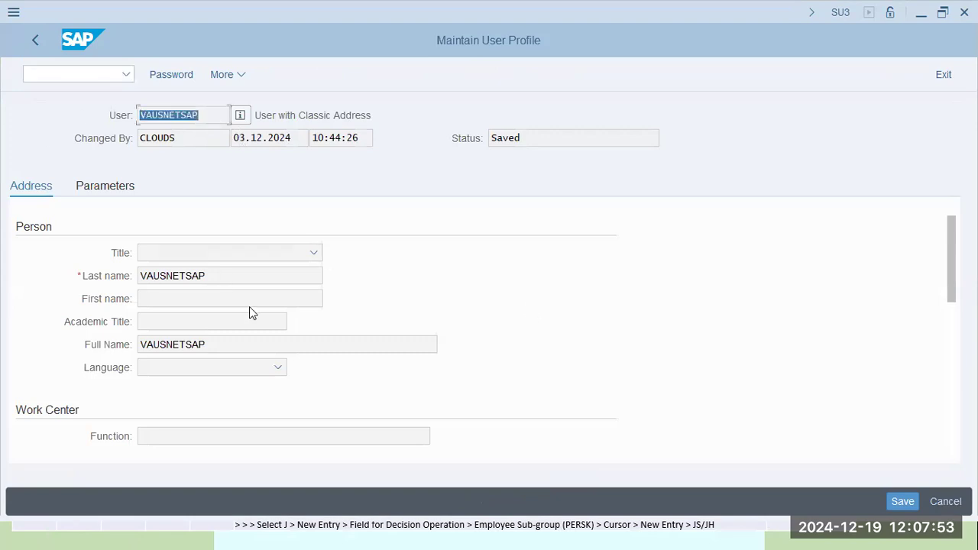
pyautogui.hotkey('alt', 'Tab')
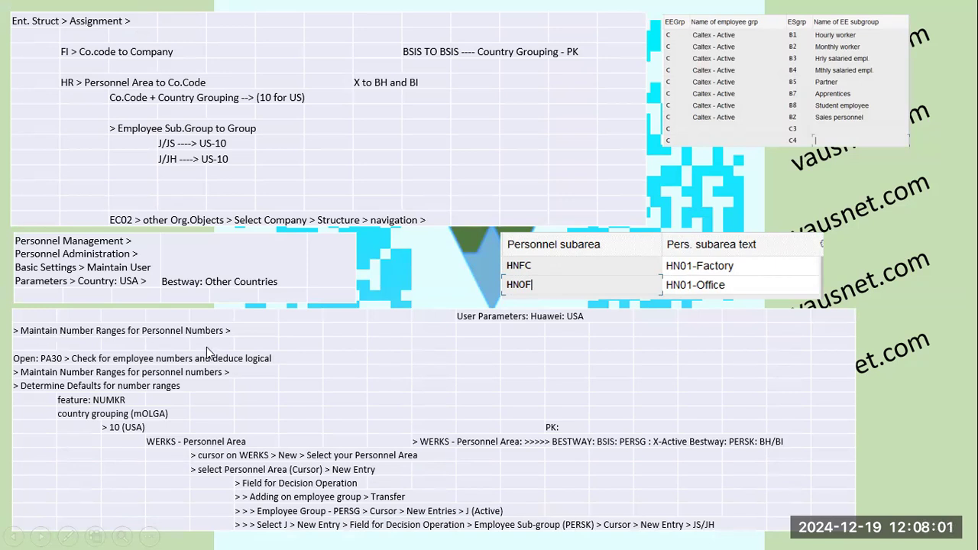
pyautogui.hotkey('alt', 'Tab')
pyautogui.click(29, 43)
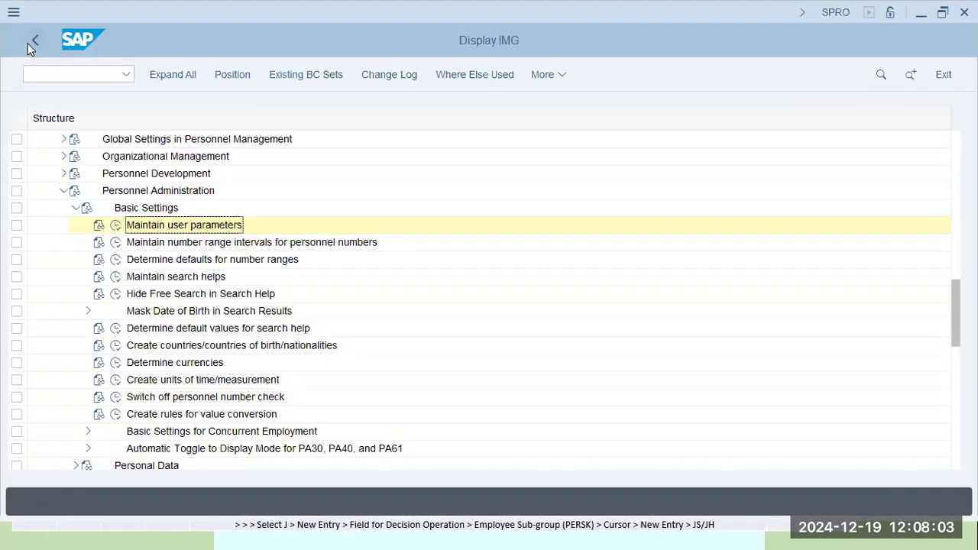
# Open the interval editor of Maintain number range intervals for personnel numbers and examine the limits and external setting of interval 02
pyautogui.click(167, 243)
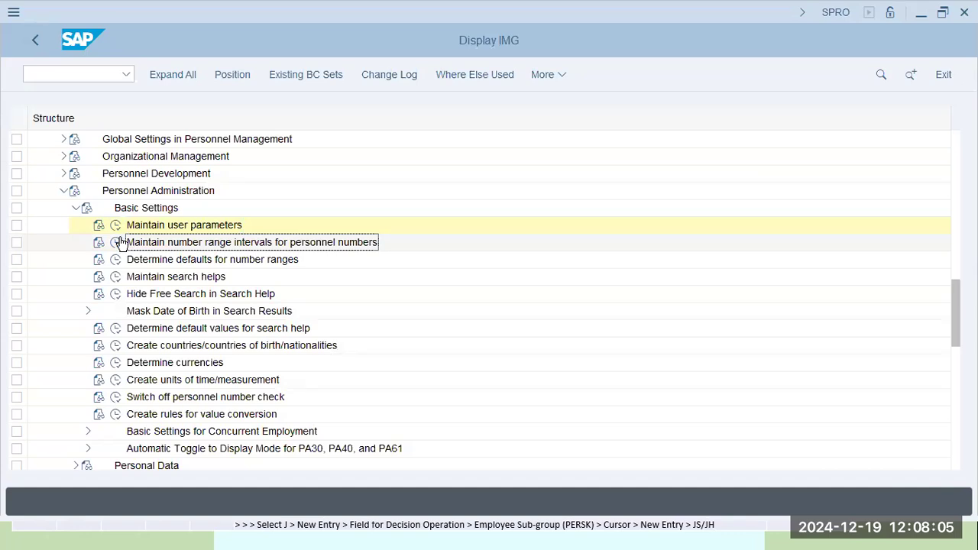
pyautogui.click(117, 243)
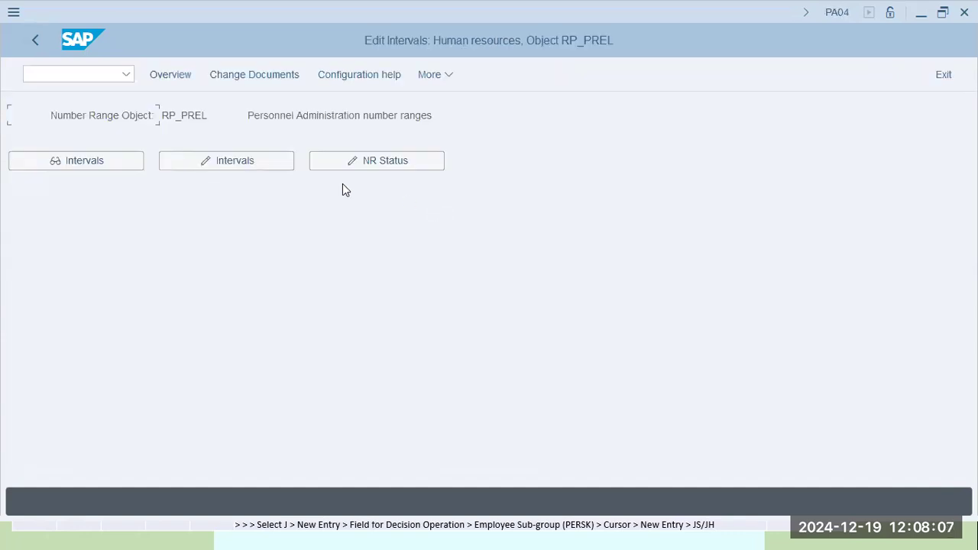
pyautogui.click(212, 158)
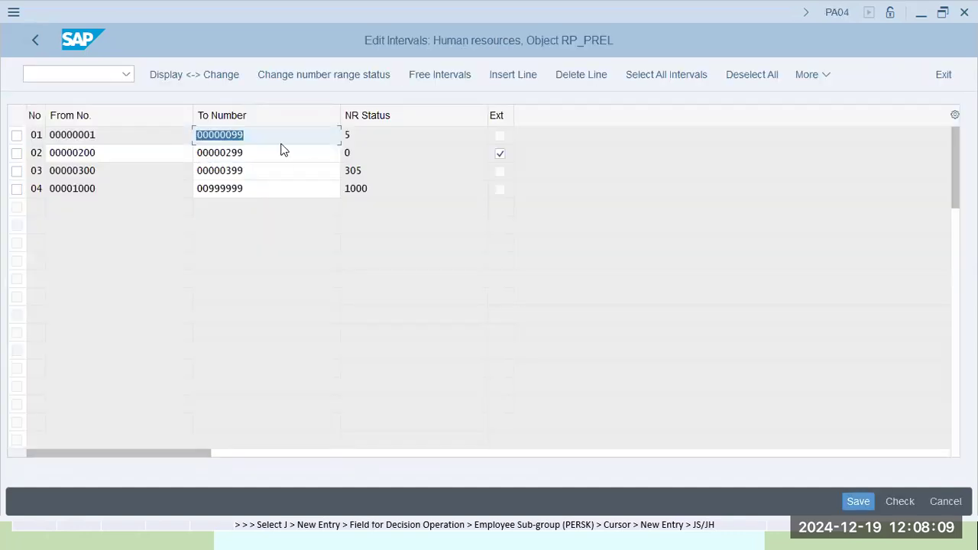
pyautogui.click(289, 184)
pyautogui.doubleClick(145, 154)
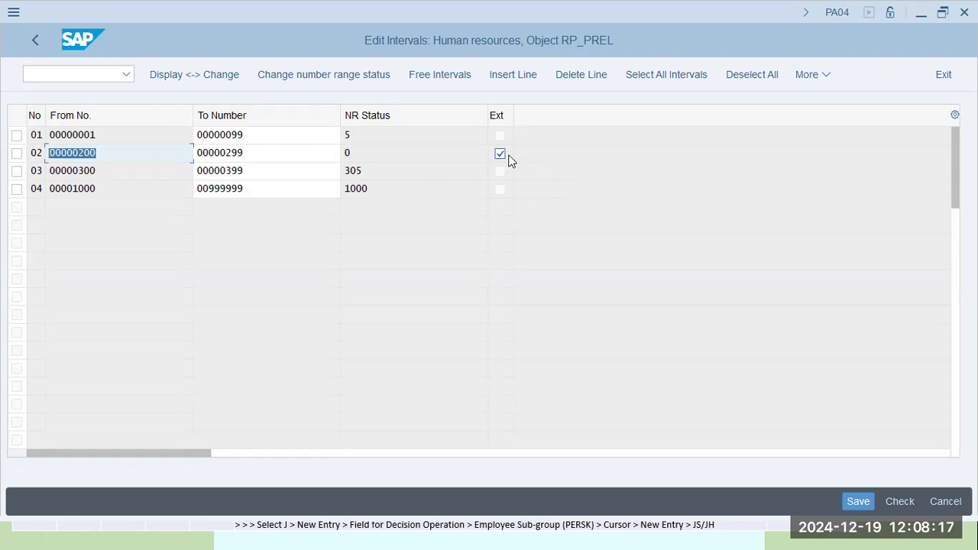
pyautogui.doubleClick(396, 161)
pyautogui.moveTo(274, 149); pyautogui.dragTo(138, 151)
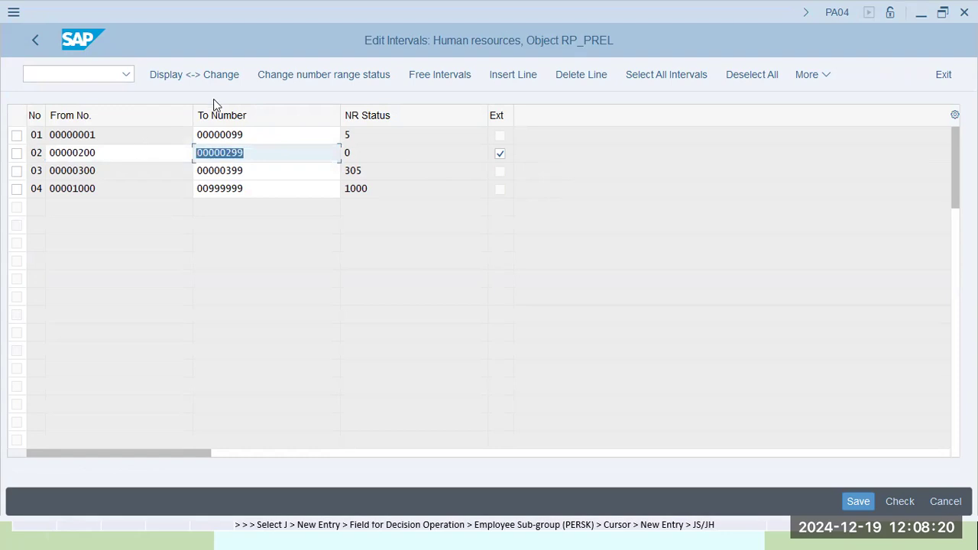
# Examine the number range status of interval 03, leave the interval editor and consult the notes for the next activity
pyautogui.click(339, 79)
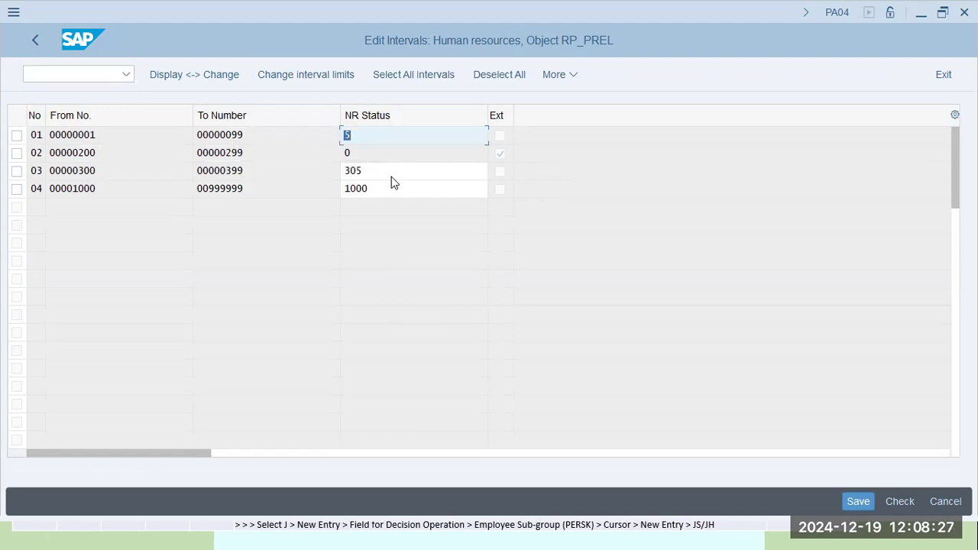
pyautogui.click(353, 171)
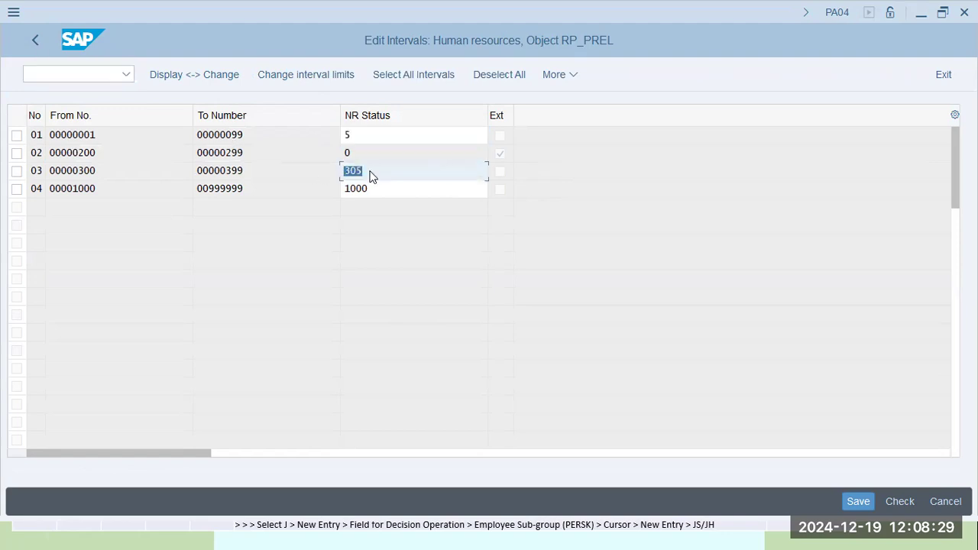
pyautogui.click(34, 41)
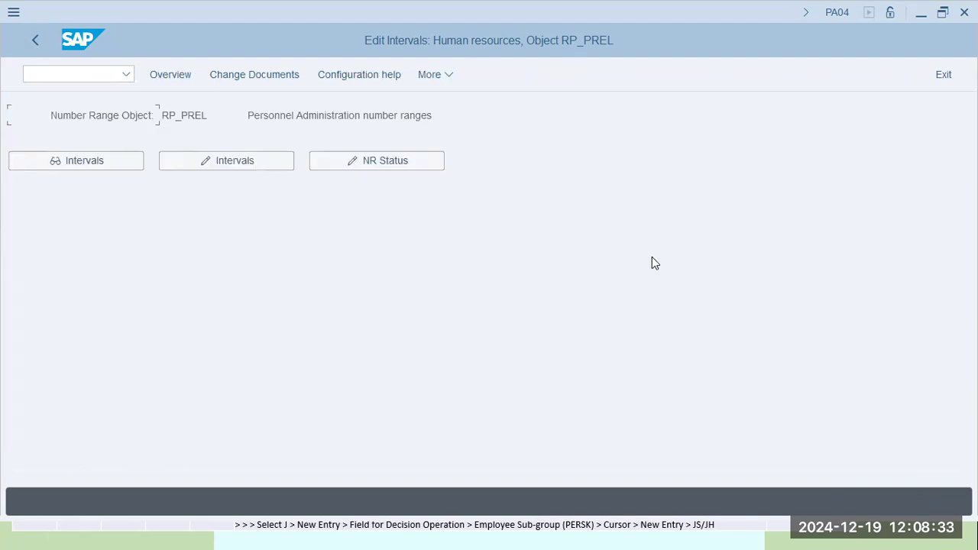
pyautogui.hotkey('alt', 'Tab')
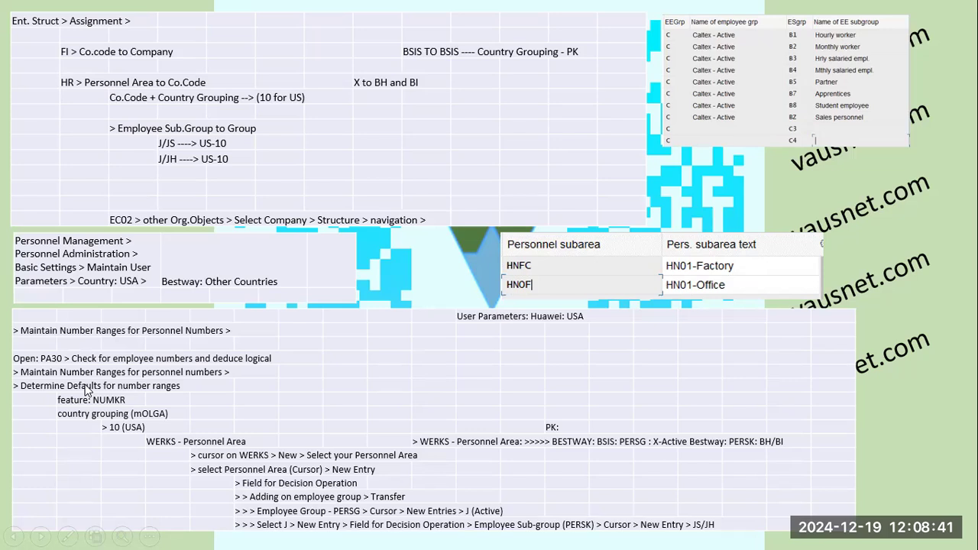
# Run transaction PA30 and load the previously used personnel number in Maintain HR Master Data
pyautogui.hotkey('alt', 'Tab')
pyautogui.write('30')
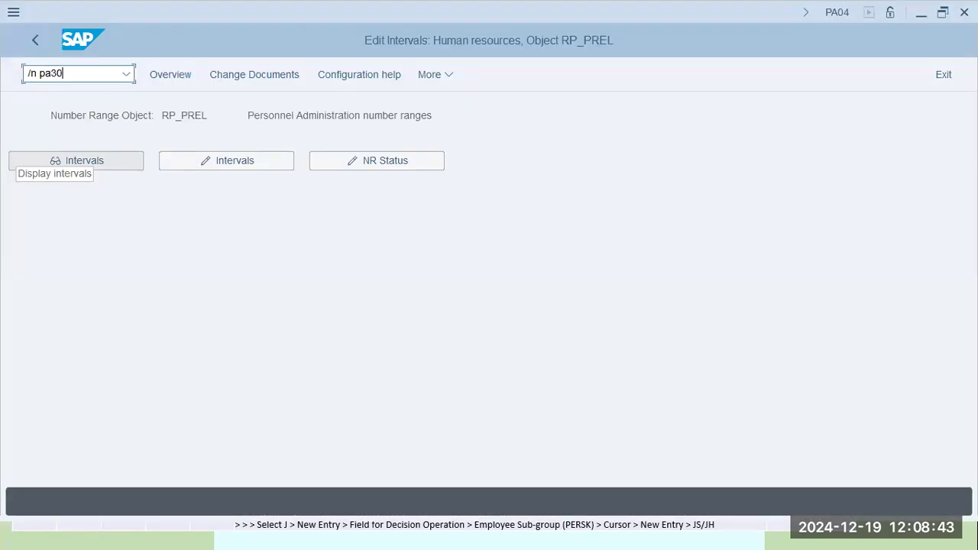
pyautogui.press('Return')
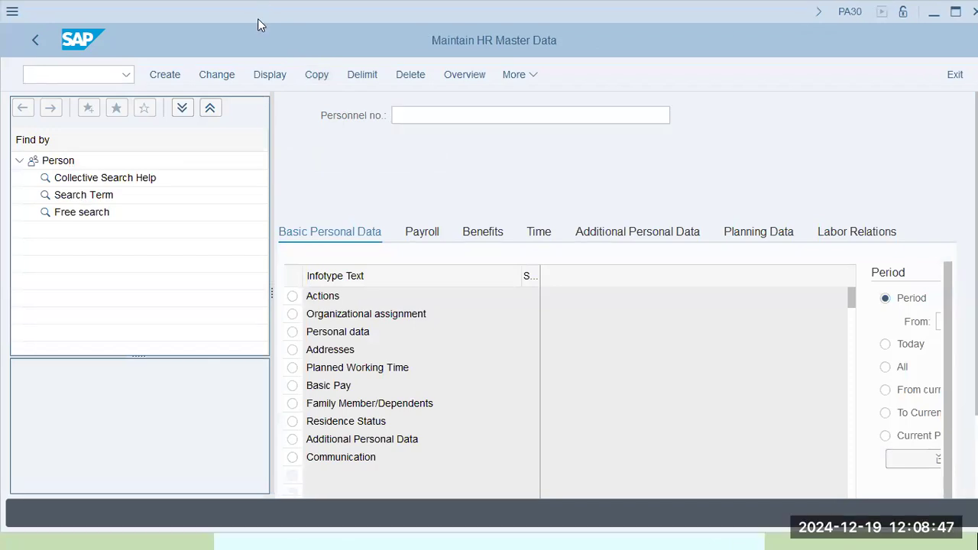
pyautogui.click(445, 120)
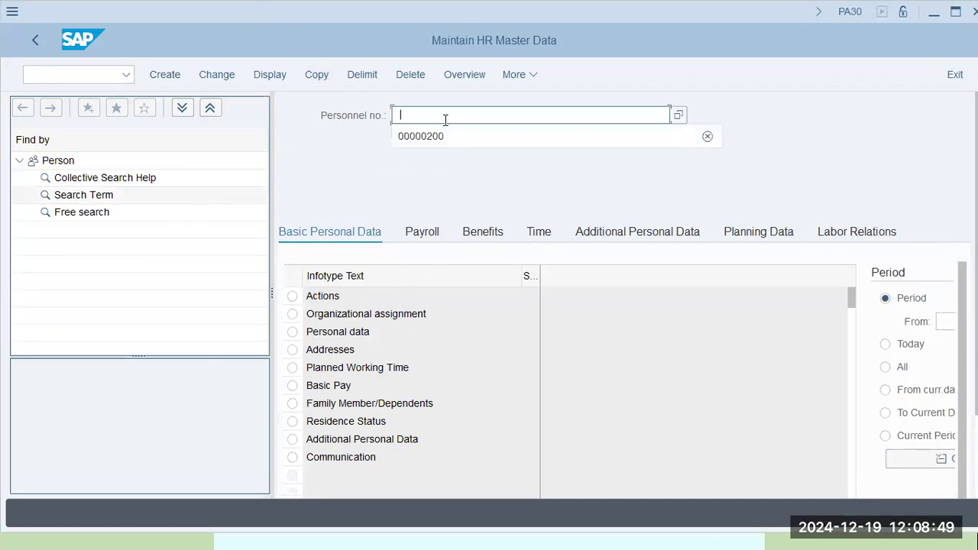
pyautogui.click(448, 139)
pyautogui.click(397, 215)
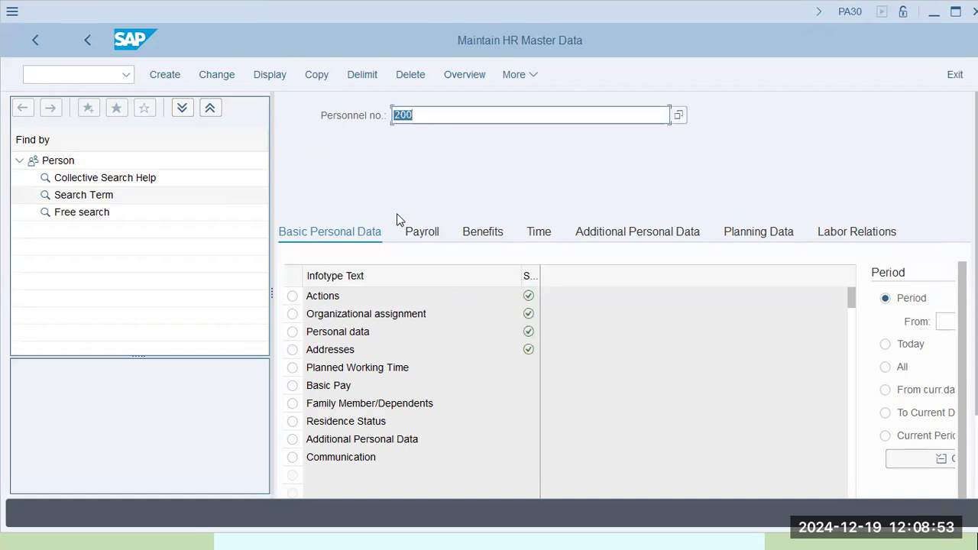
# Display the employee's Organizational assignment infotype, examine the enterprise and personnel structure, and return to Maintain HR Master Data
pyautogui.click(297, 298)
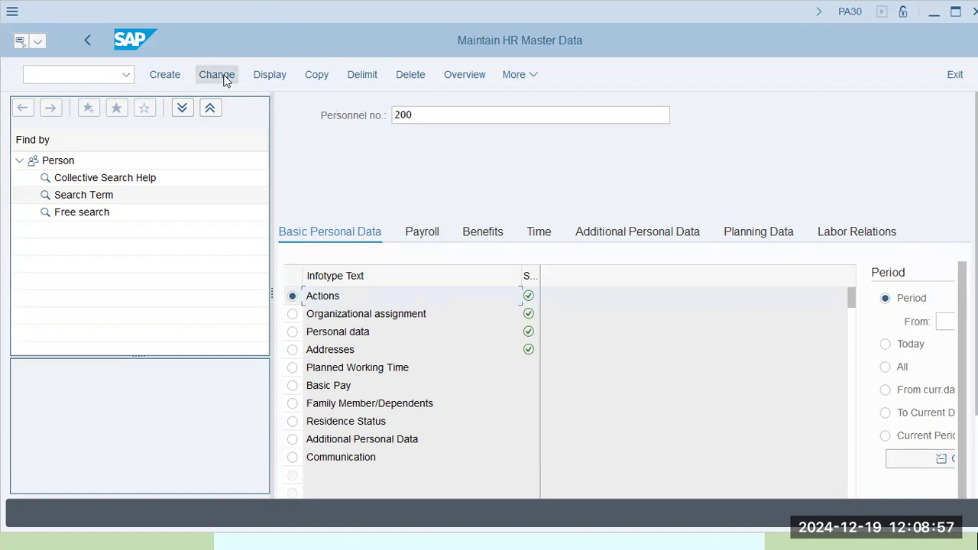
pyautogui.click(349, 332)
pyautogui.click(293, 314)
pyautogui.click(264, 81)
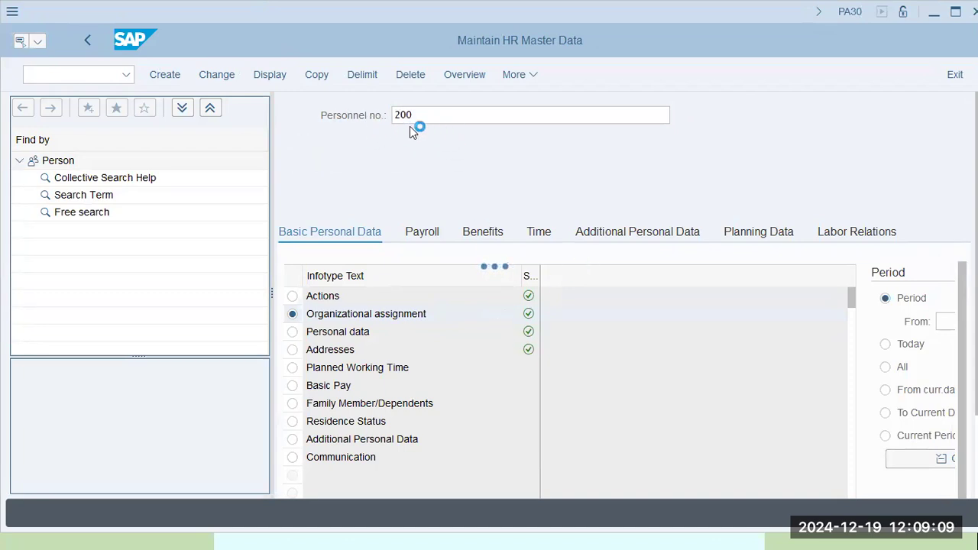
pyautogui.click(394, 183)
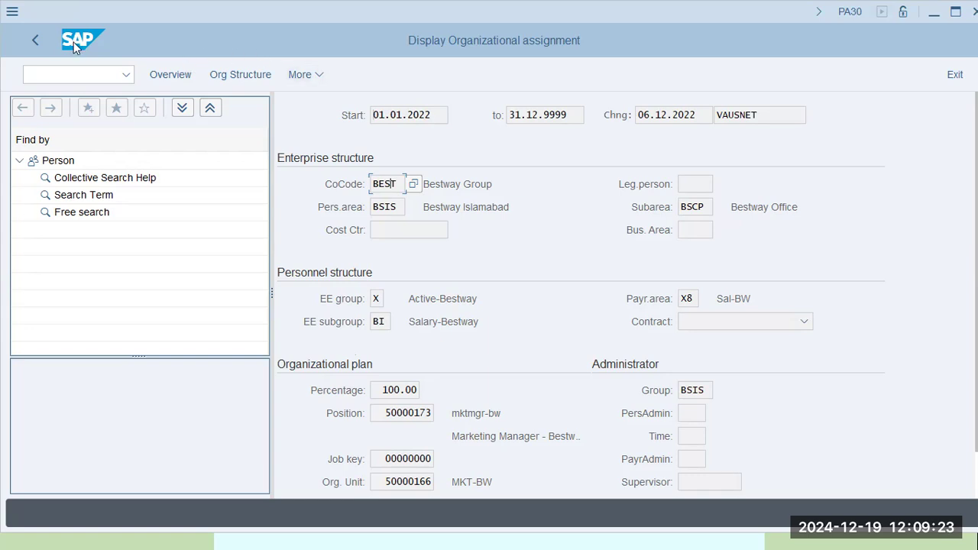
pyautogui.click(36, 40)
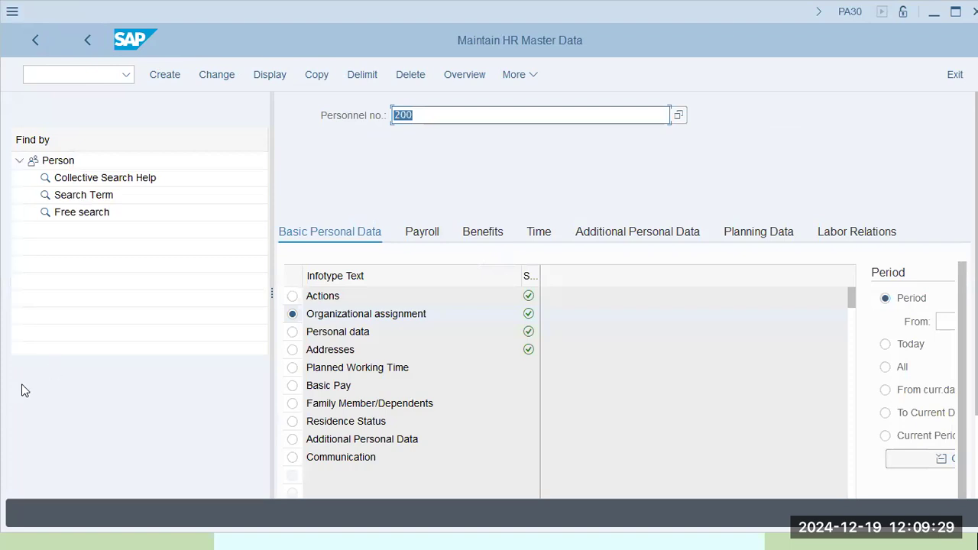
# Consult the notes slide, leave Maintain HR Master Data and open the SAP Reference IMG through transaction SPRO
pyautogui.hotkey('alt', 'Tab')
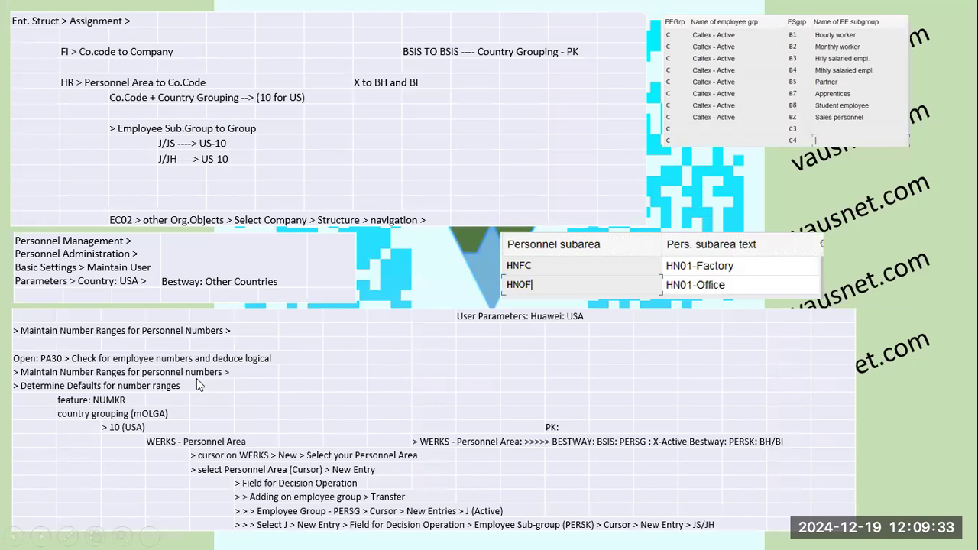
pyautogui.hotkey('alt', 'Tab')
pyautogui.click(88, 40)
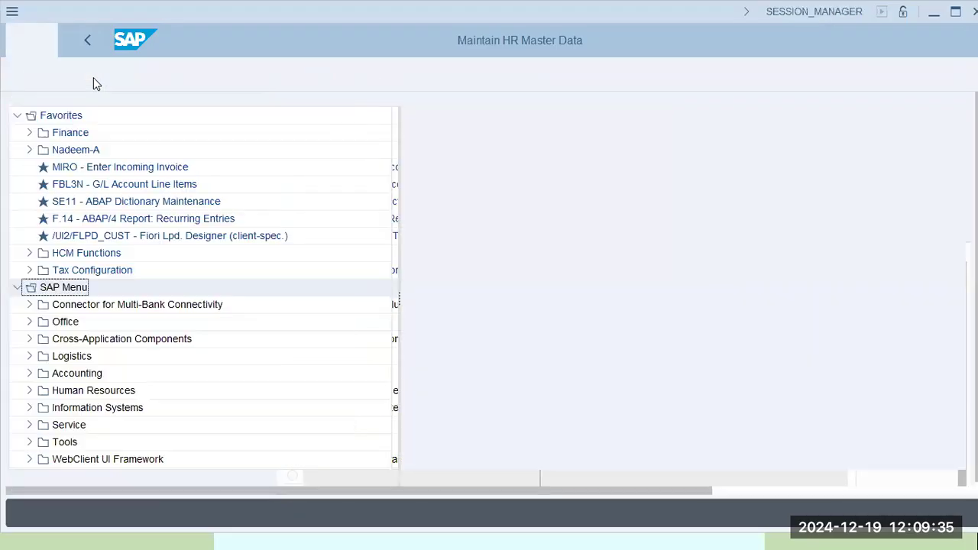
pyautogui.write('n spro')
pyautogui.press('BackSpace')
pyautogui.press('BackSpace')
pyautogui.press('BackSpace')
pyautogui.press('BackSpace')
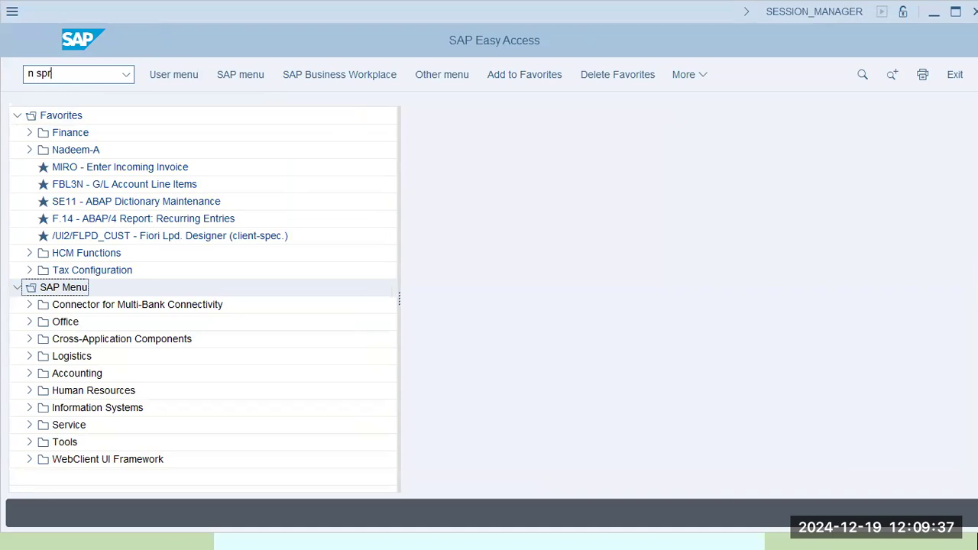
pyautogui.press('Return')
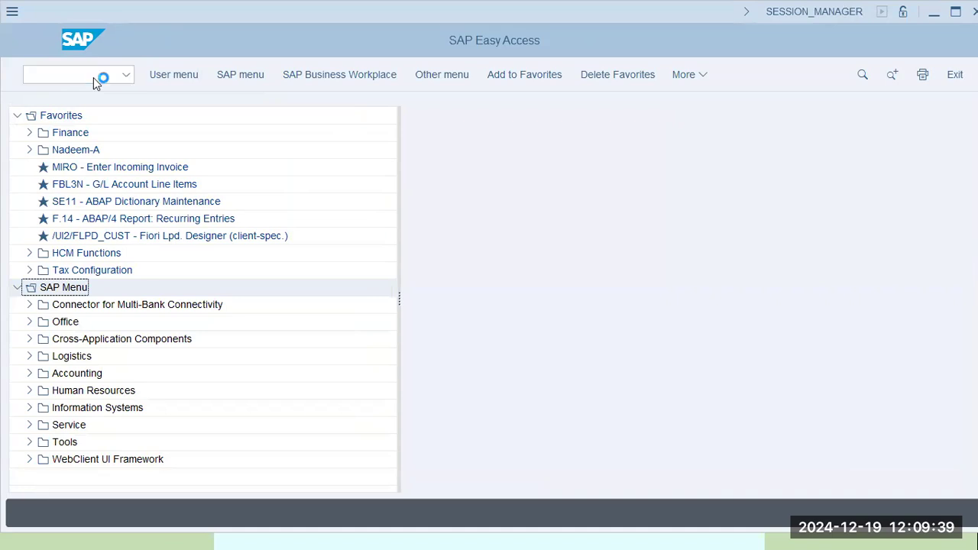
pyautogui.click(193, 76)
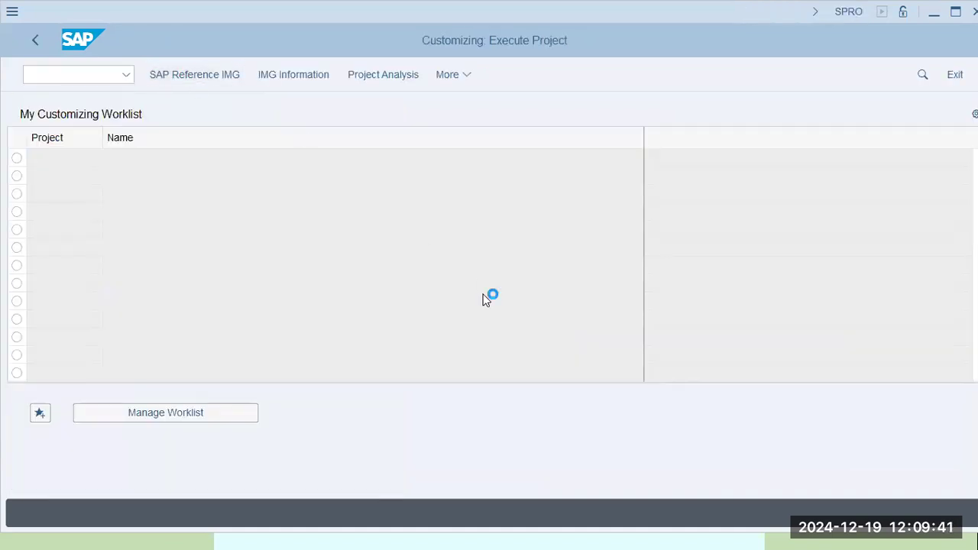
# Expand Personnel Management, Personnel Administration, Basic Settings in the IMG and execute Determine defaults for number ranges
pyautogui.click(154, 299)
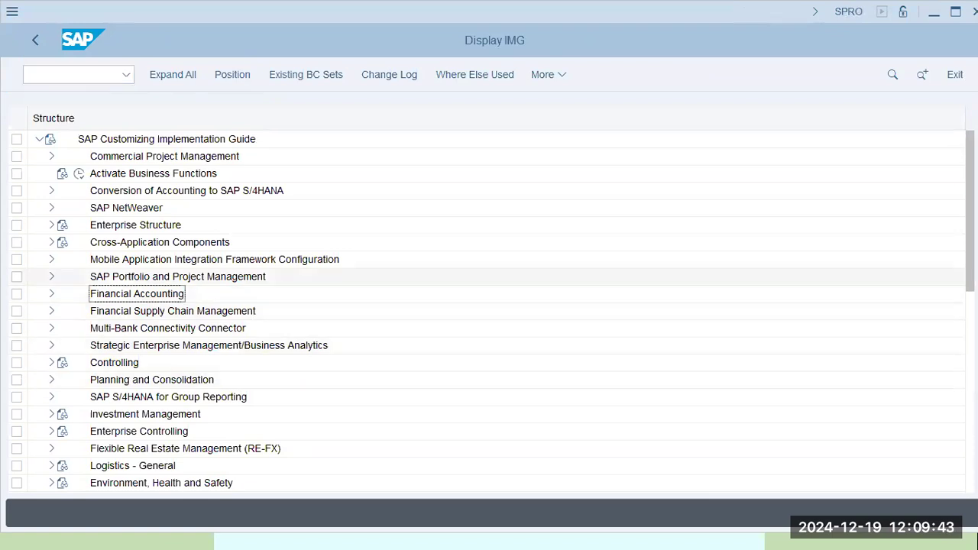
pyautogui.press('pagedown')
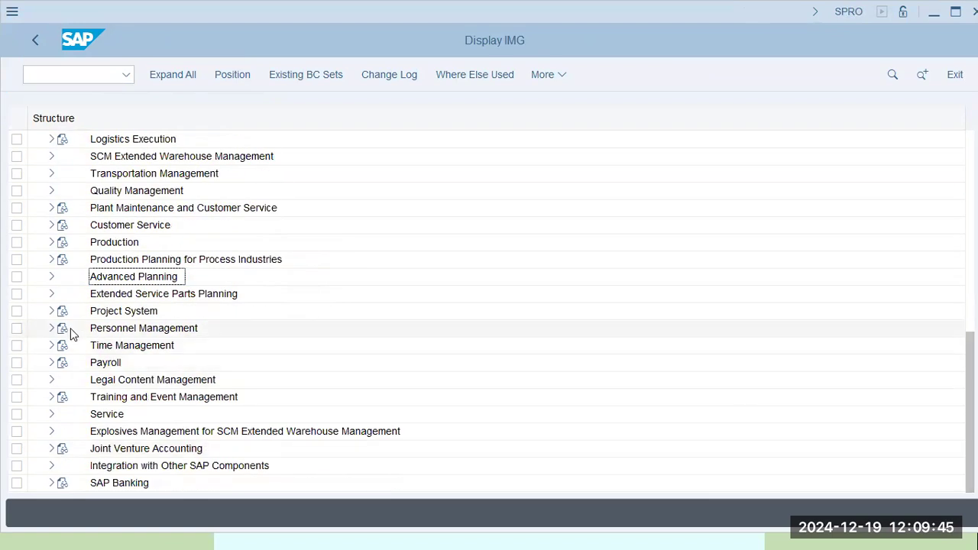
pyautogui.click(51, 329)
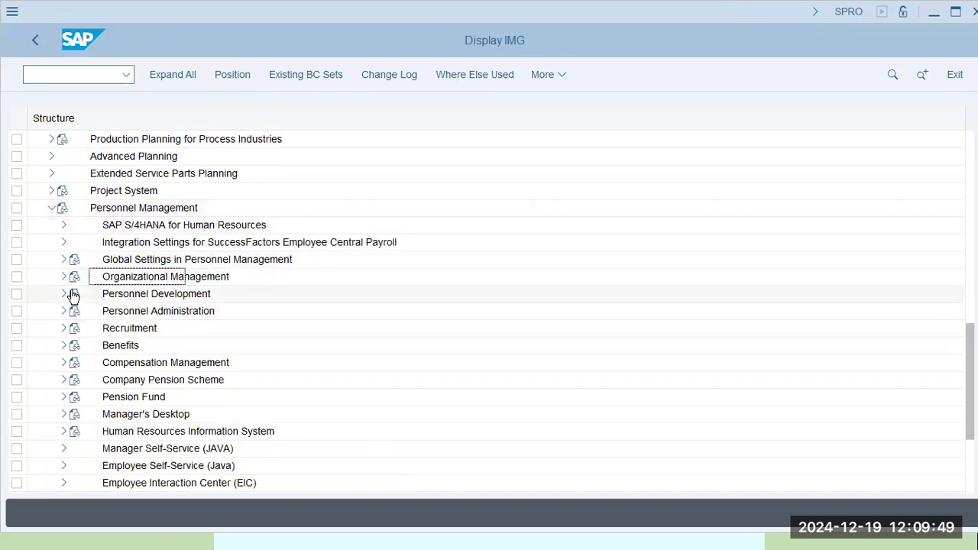
pyautogui.click(63, 312)
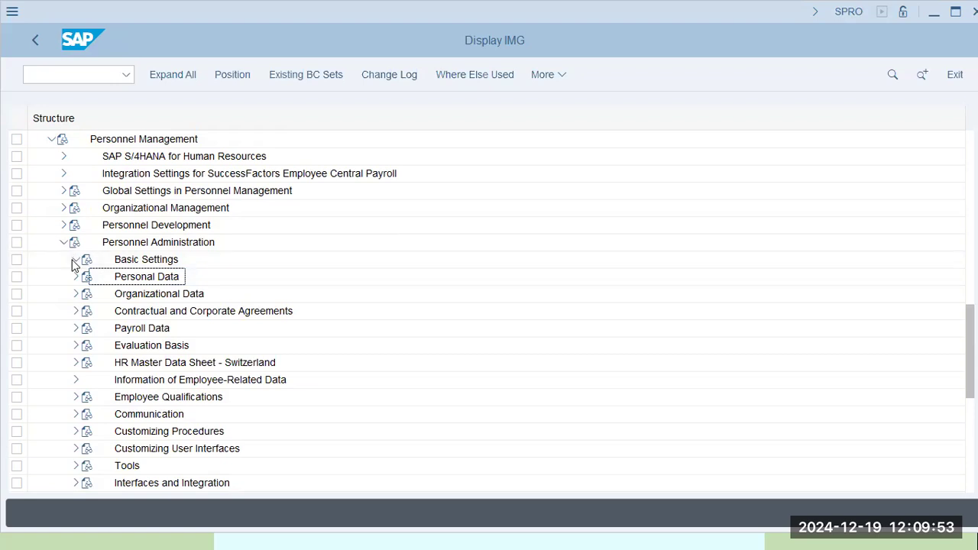
pyautogui.click(75, 260)
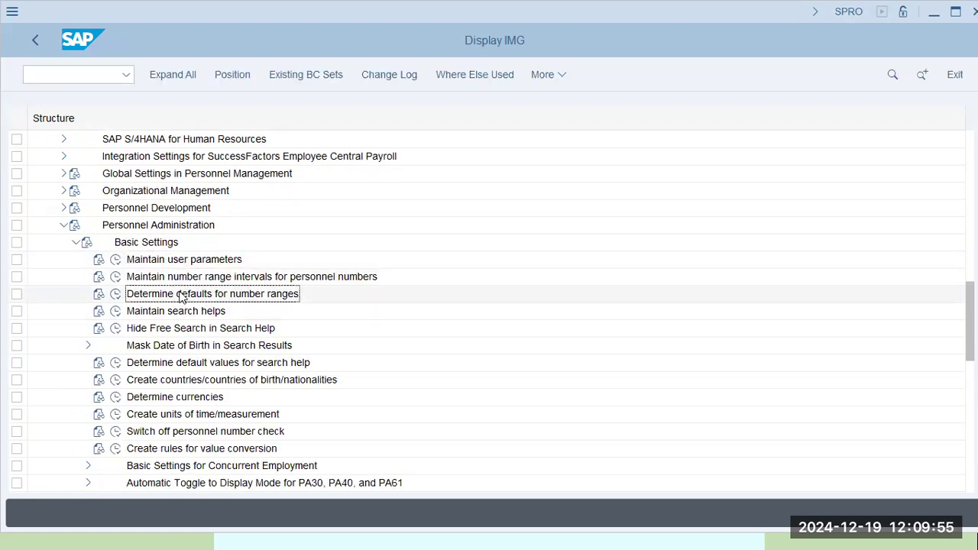
pyautogui.click(115, 295)
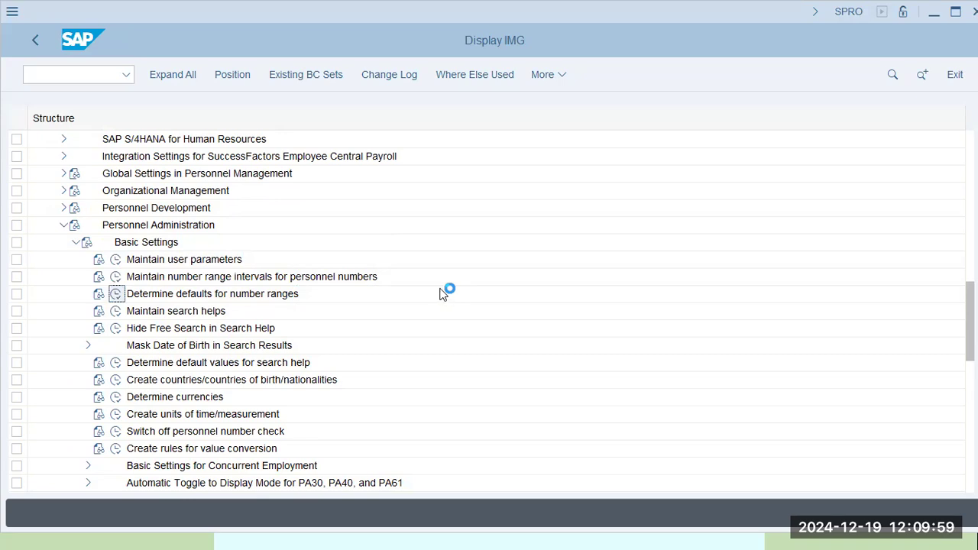
# Check the notes for feature NUMKR and expand country grouping 10 USA and its WERKS Personnel Area node
pyautogui.hotkey('alt', 'Tab')
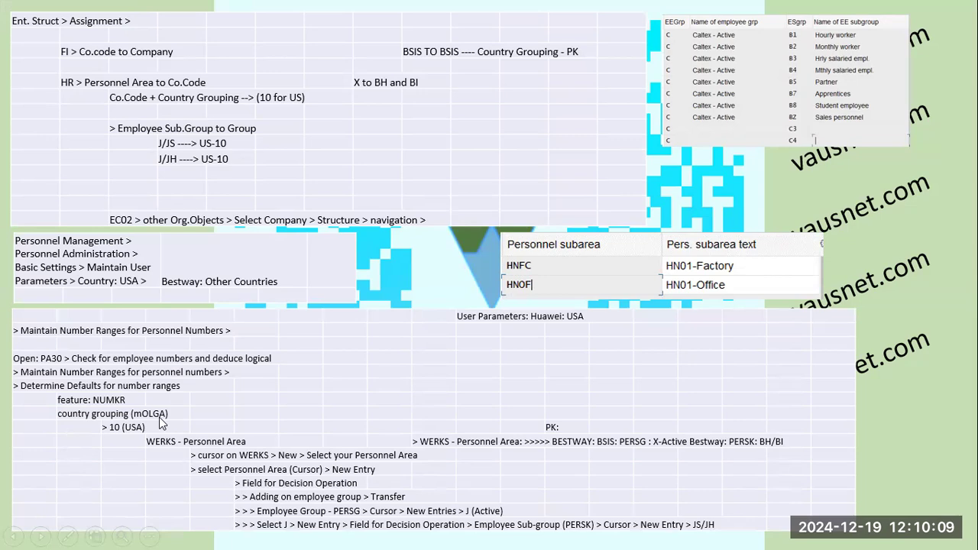
pyautogui.hotkey('alt', 'Tab')
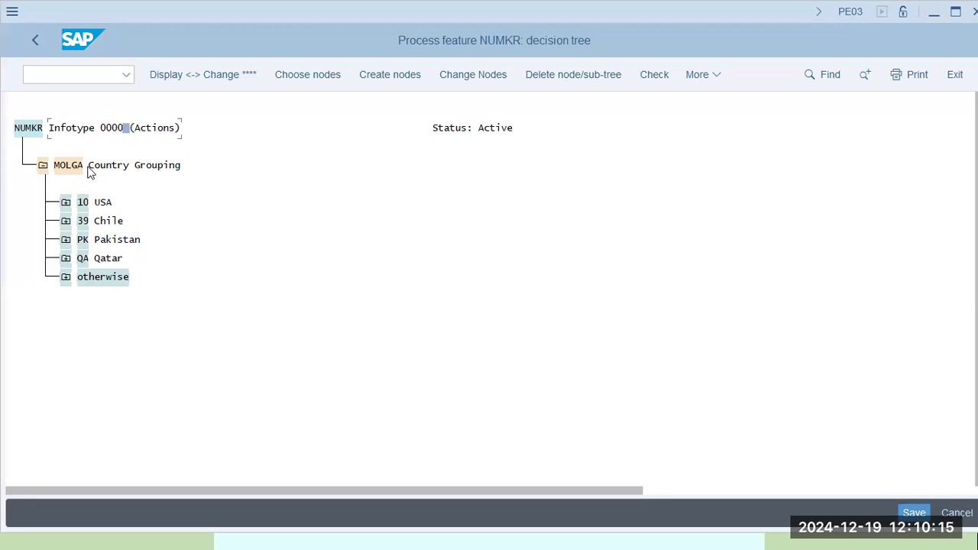
pyautogui.click(65, 203)
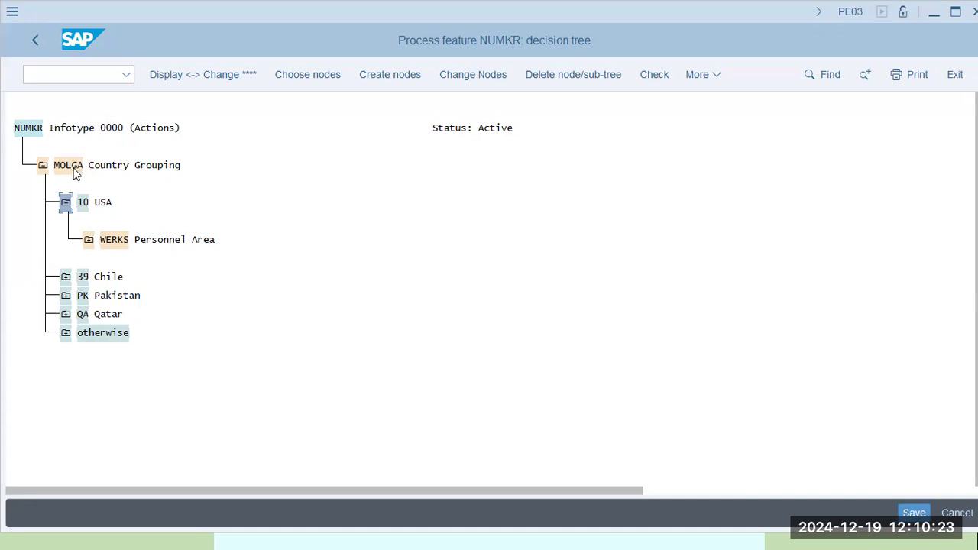
pyautogui.click(90, 241)
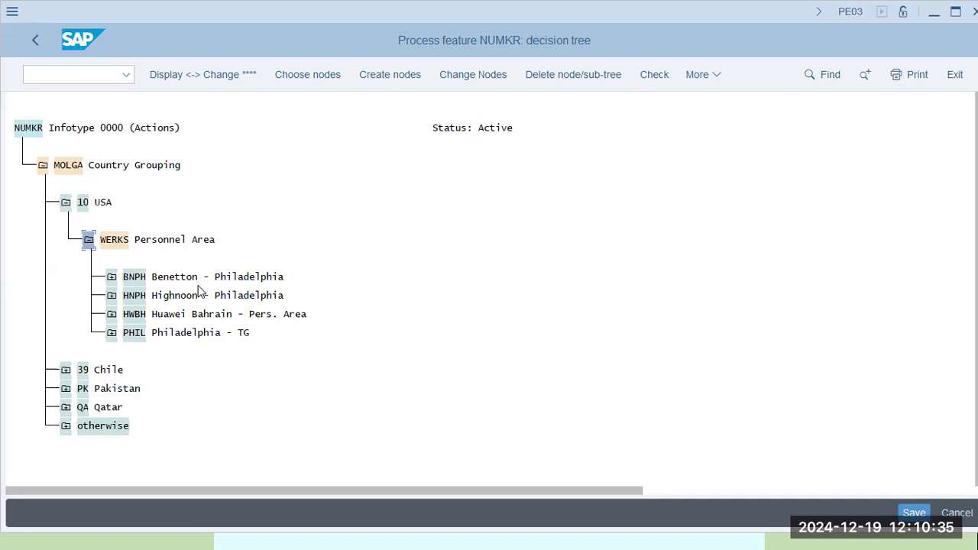
# Create a node under WERKS Personnel Area for CLTX Caltex - Dubai, finding it in the personnel area list with "cal"
pyautogui.click(120, 243)
pyautogui.click(389, 74)
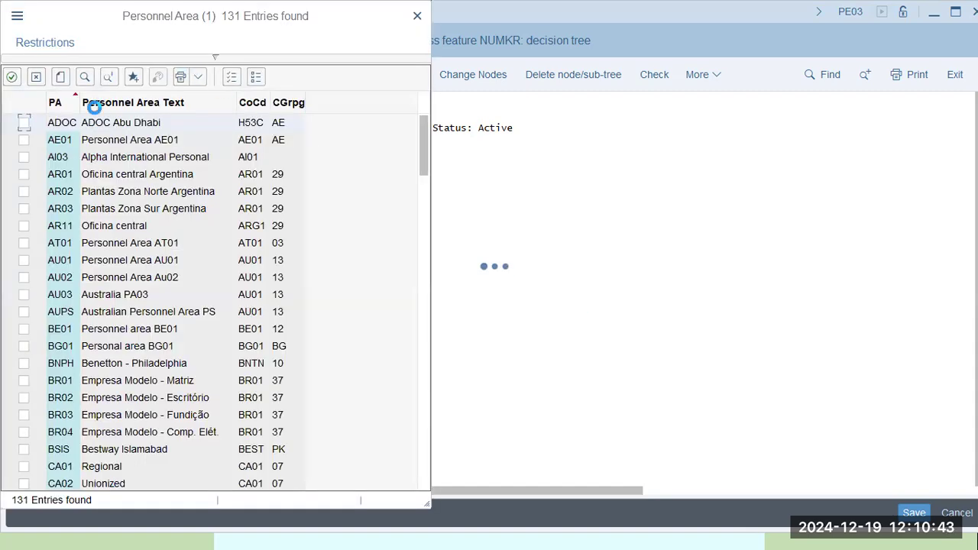
pyautogui.click(85, 76)
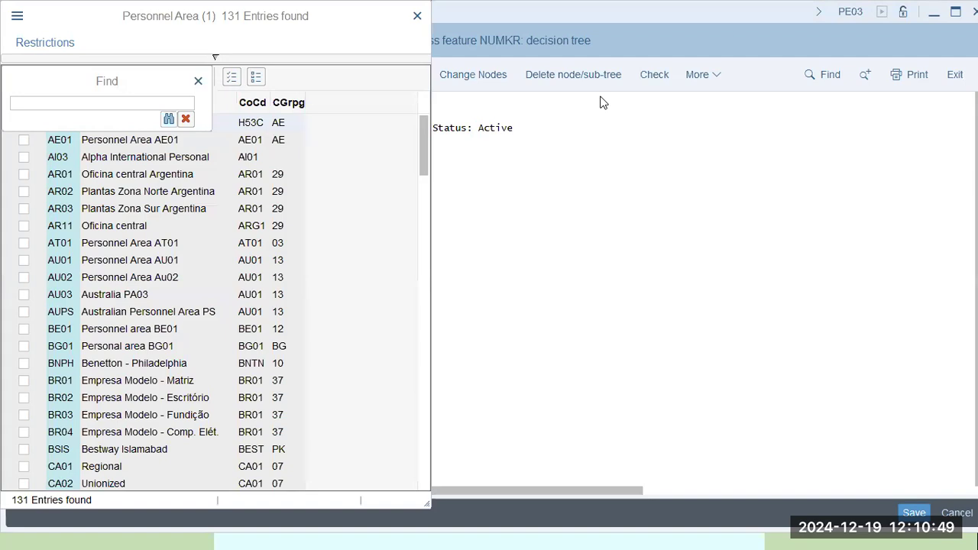
pyautogui.write('cal')
pyautogui.press('Return')
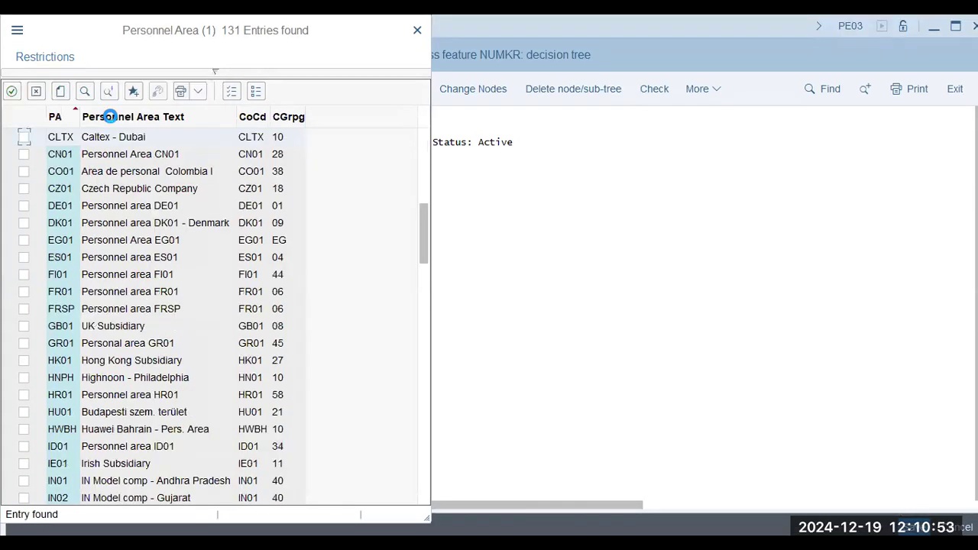
pyautogui.click(24, 139)
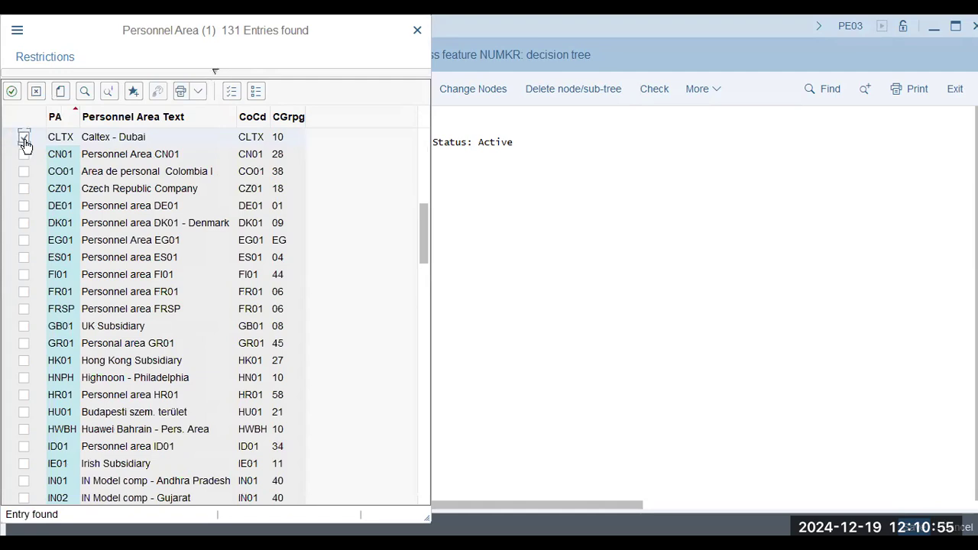
pyautogui.click(11, 91)
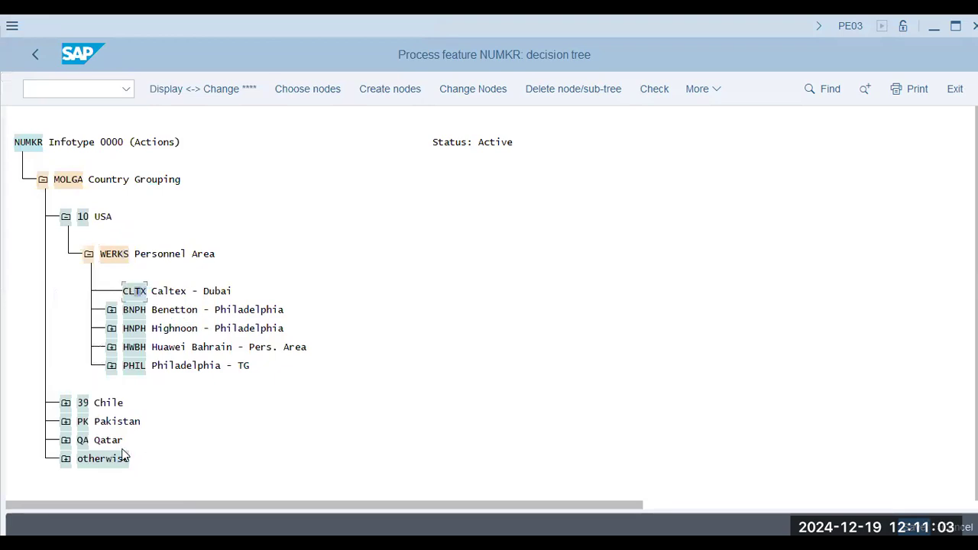
# Following the notes, add a decision operation field PERSG Employee Group beneath the CLTX node
pyautogui.hotkey('alt', 'Tab')
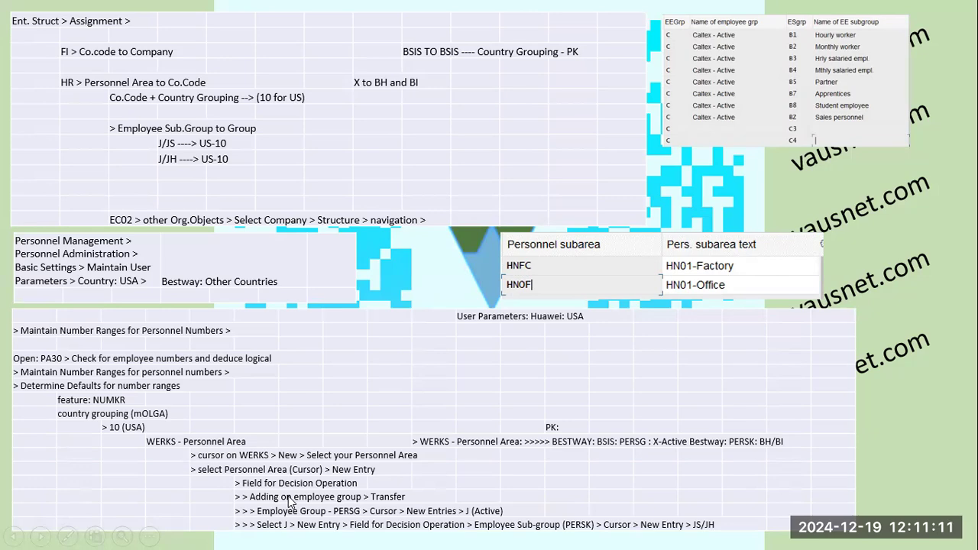
pyautogui.hotkey('alt', 'Tab')
pyautogui.click(395, 81)
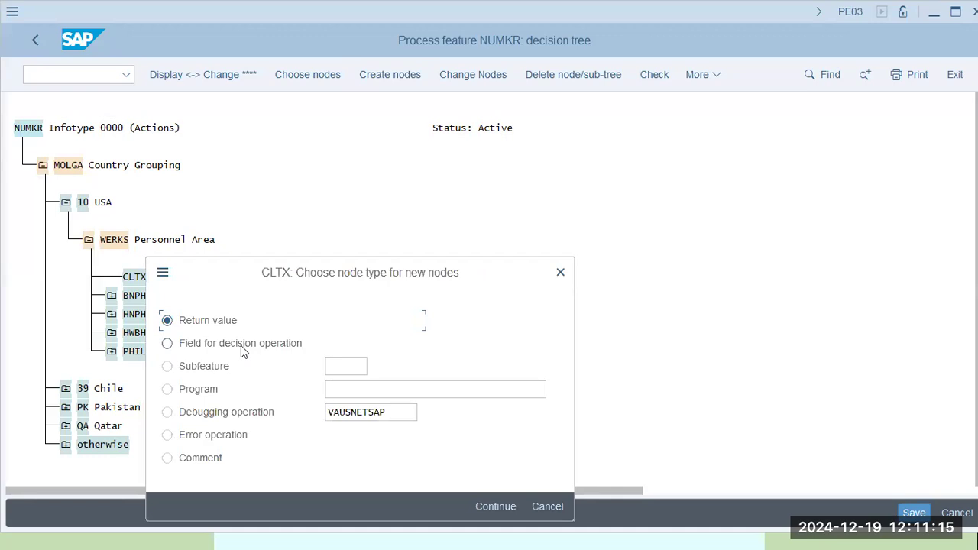
pyautogui.click(240, 345)
pyautogui.click(360, 268)
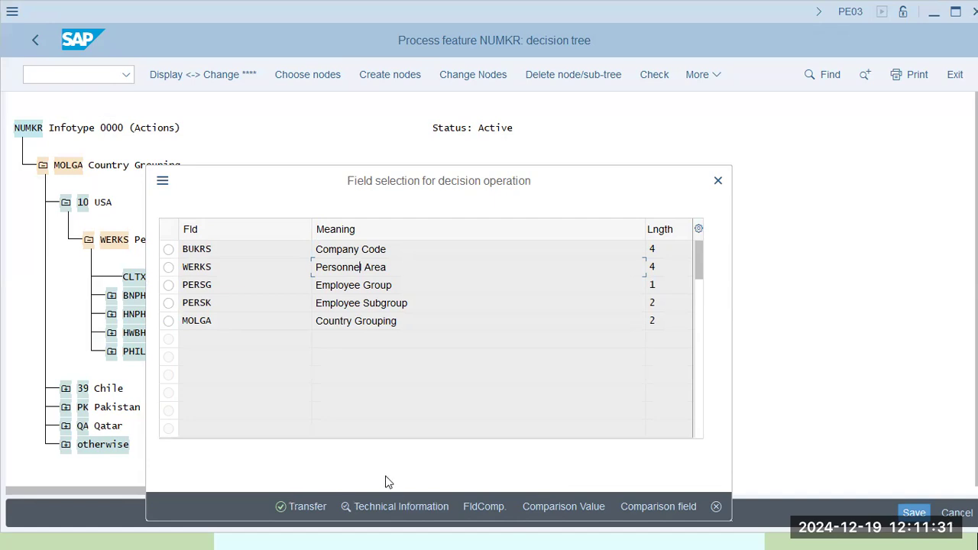
pyautogui.click(168, 286)
pyautogui.press('Return')
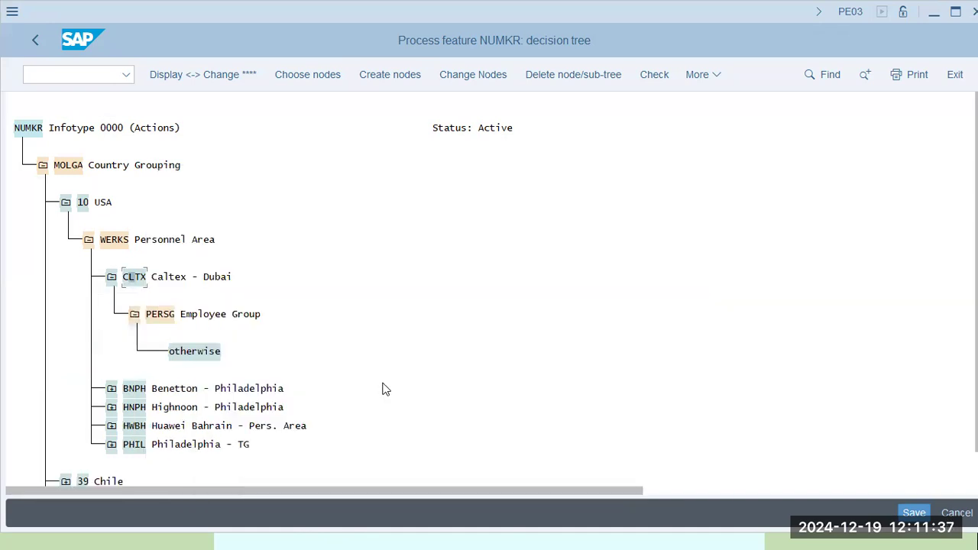
# Create a node with value C under PERSG Employee Group of the CLTX branch
pyautogui.click(162, 314)
pyautogui.click(397, 78)
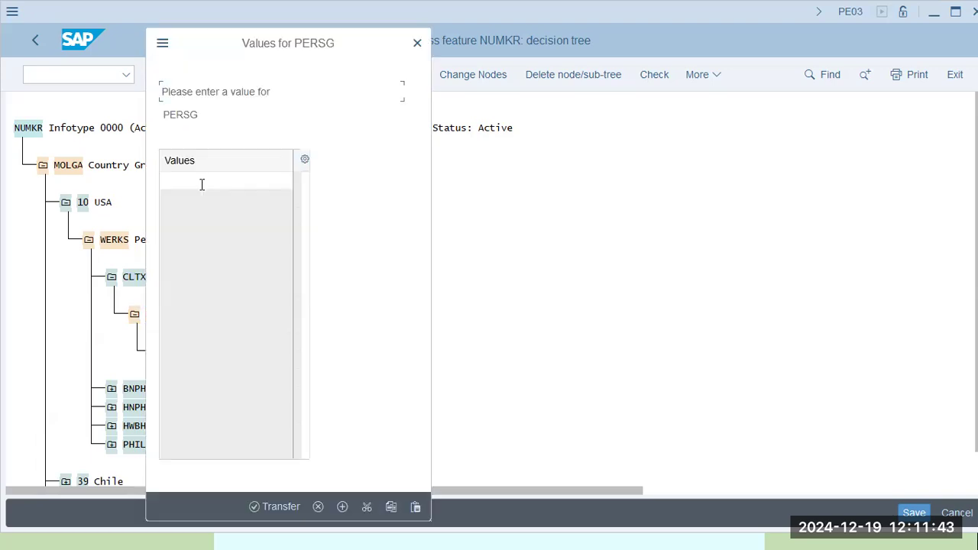
pyautogui.click(202, 184)
pyautogui.write('c')
pyautogui.press('Return')
# Following the notes, add a decision operation field PERSK Employee Subgroup beneath node C of the CLTX branch
pyautogui.click(172, 352)
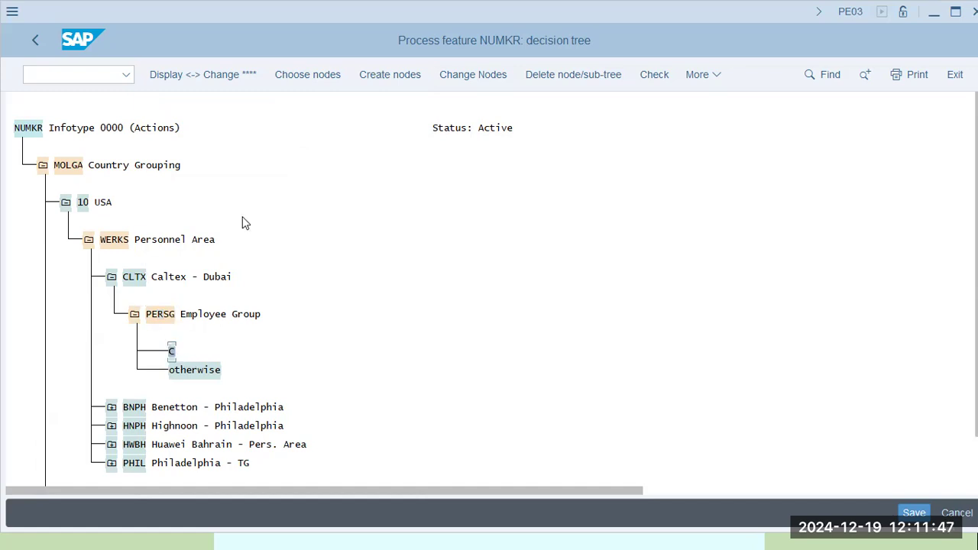
pyautogui.click(385, 76)
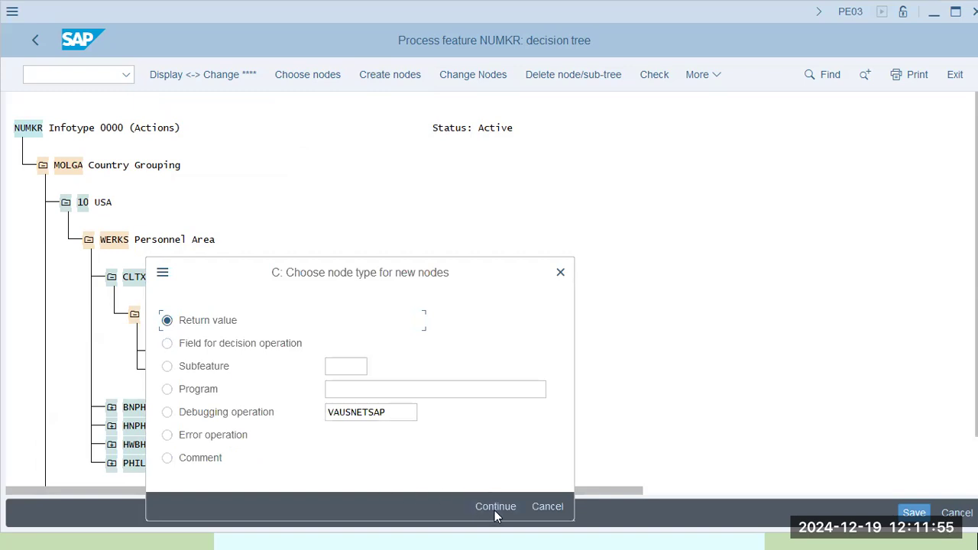
pyautogui.hotkey('alt', 'Tab')
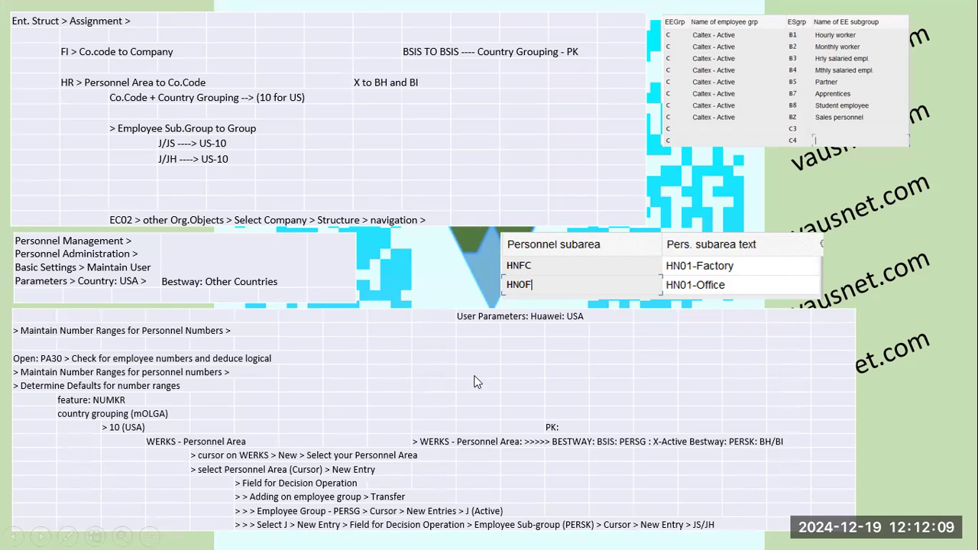
pyautogui.hotkey('alt', 'Tab')
pyautogui.click(168, 303)
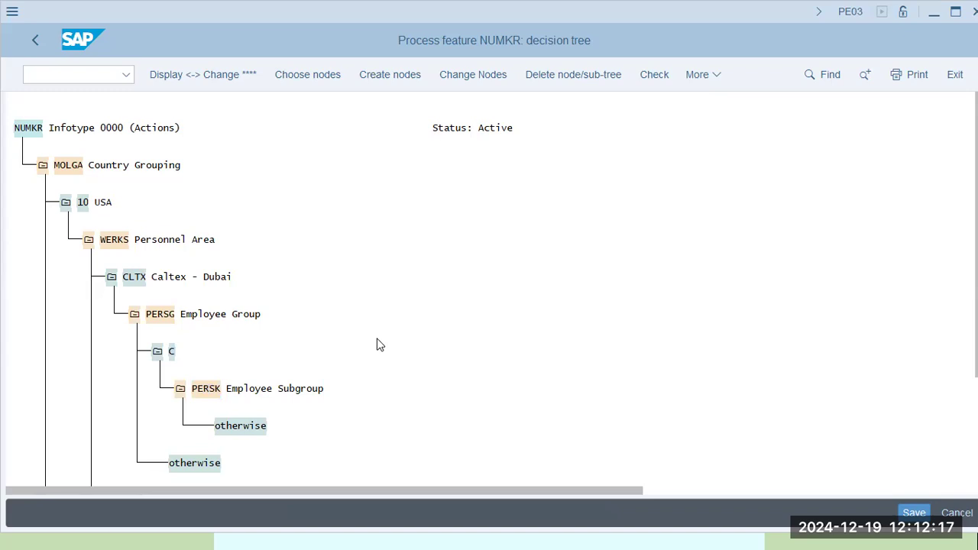
# Create nodes with values C3 and C4 under PERSK Employee Subgroup of the CLTX branch
pyautogui.write('3')
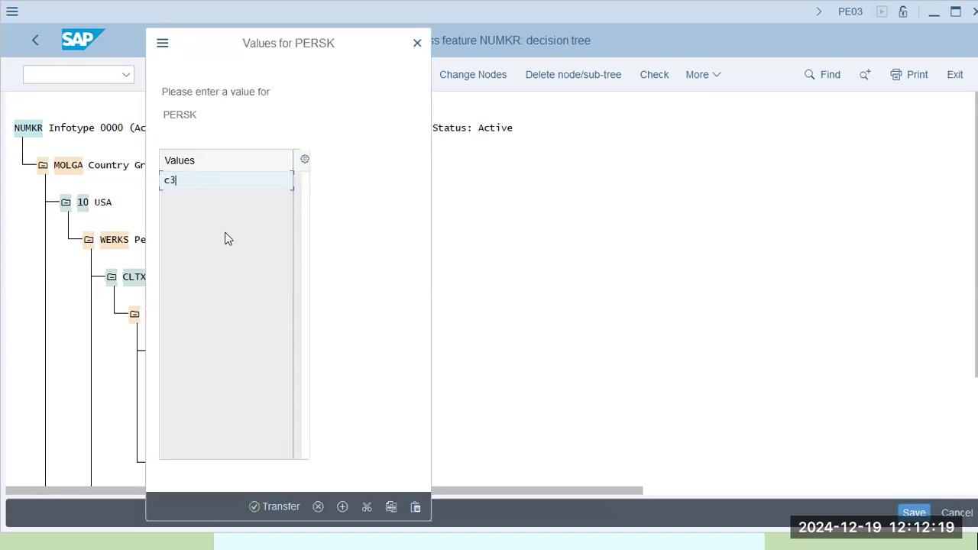
pyautogui.press('Return')
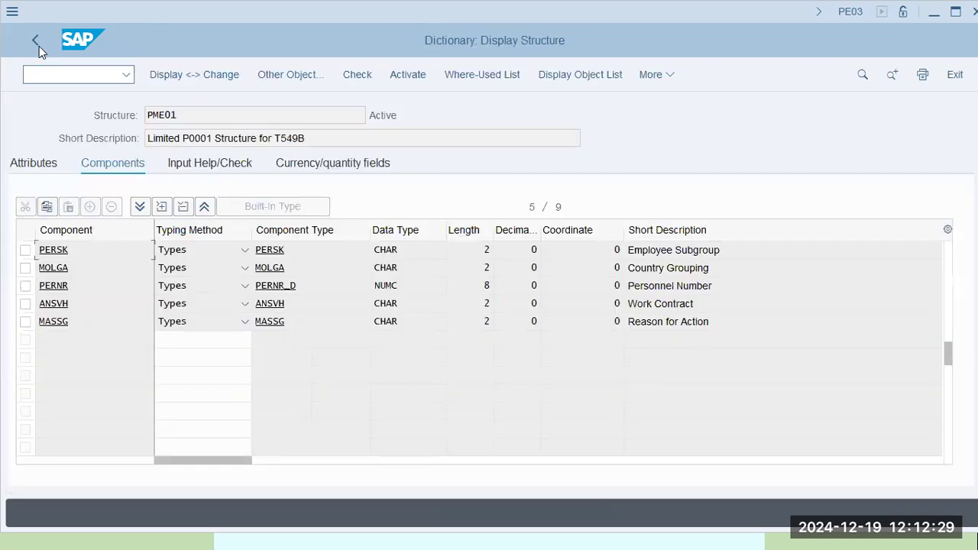
pyautogui.click(23, 38)
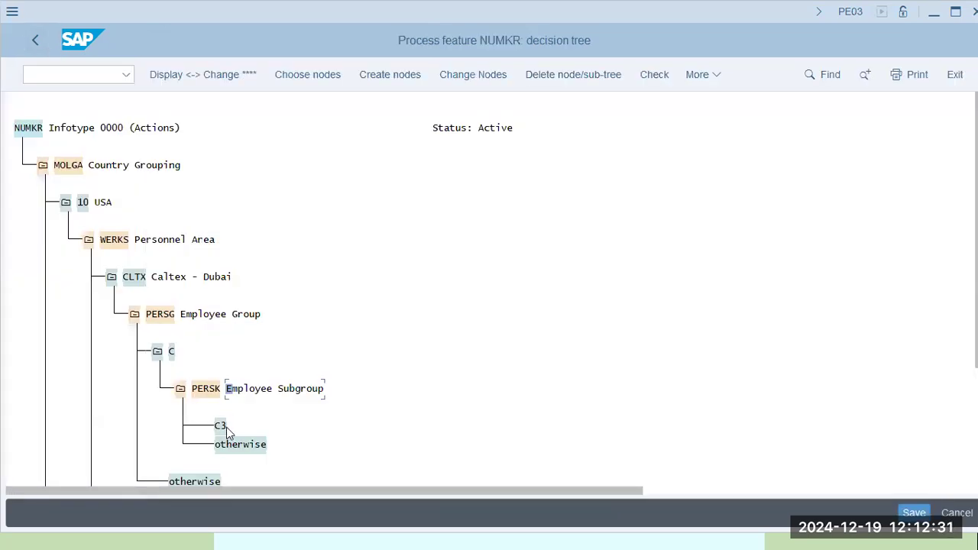
pyautogui.click(205, 390)
pyautogui.click(350, 76)
pyautogui.write('c4')
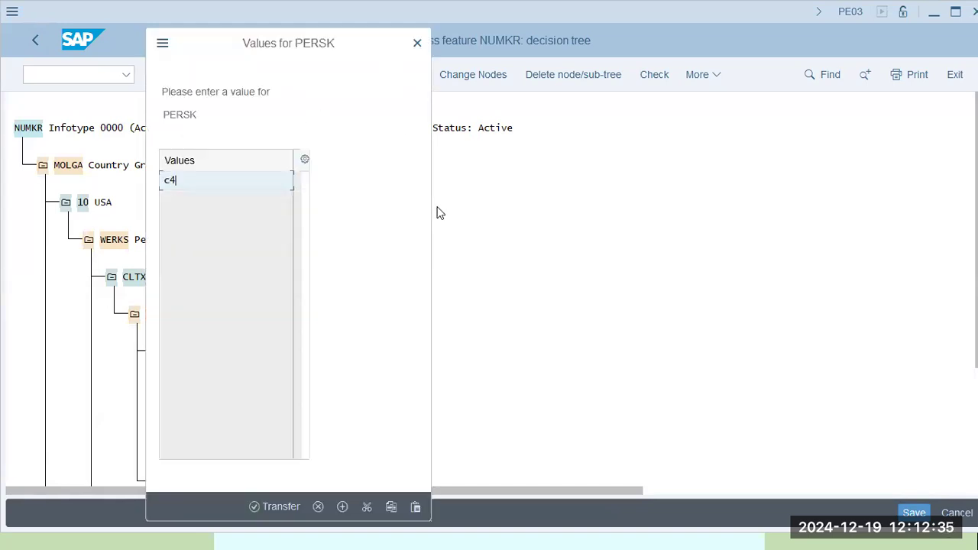
pyautogui.press('Return')
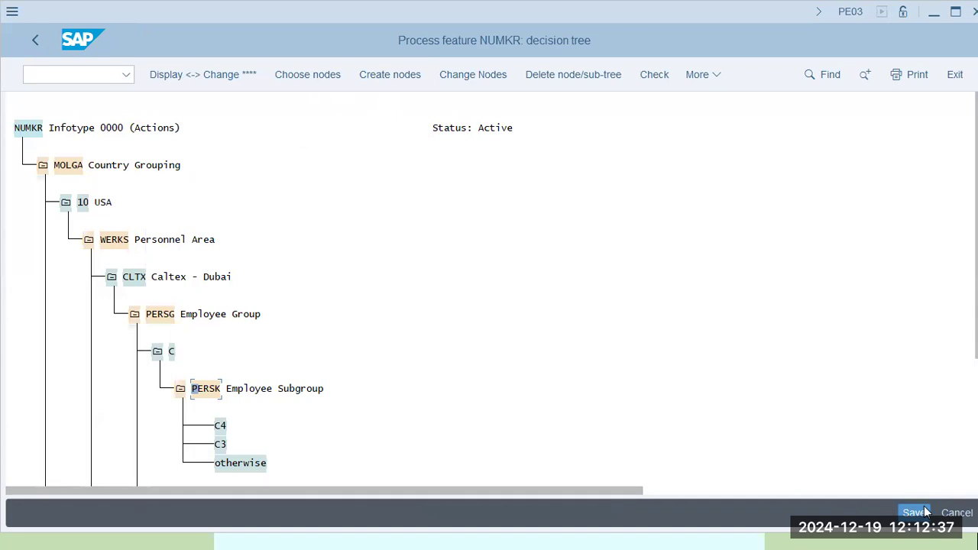
# Check the notes on the number range return value and create return value 02 beneath node C4
pyautogui.click(220, 425)
pyautogui.hotkey('alt', 'Tab')
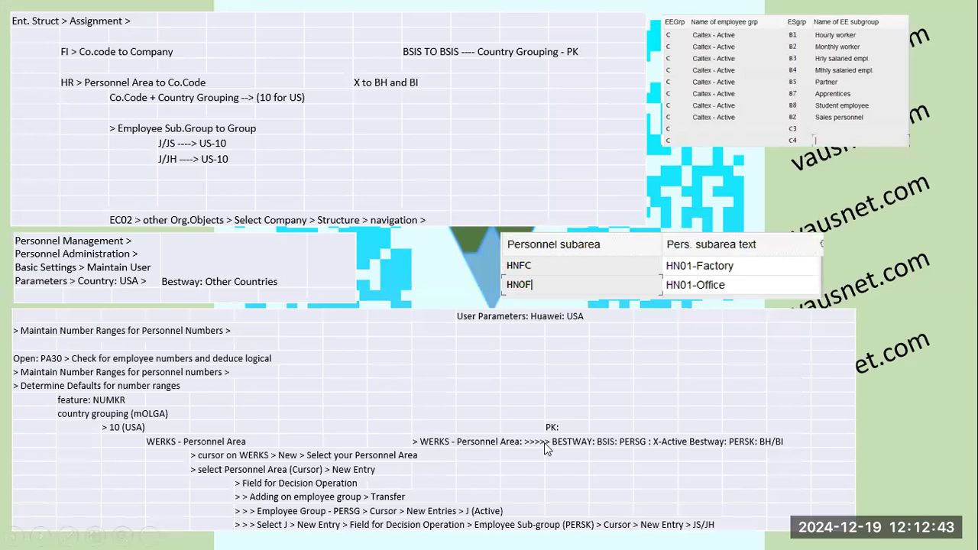
pyautogui.click(454, 367)
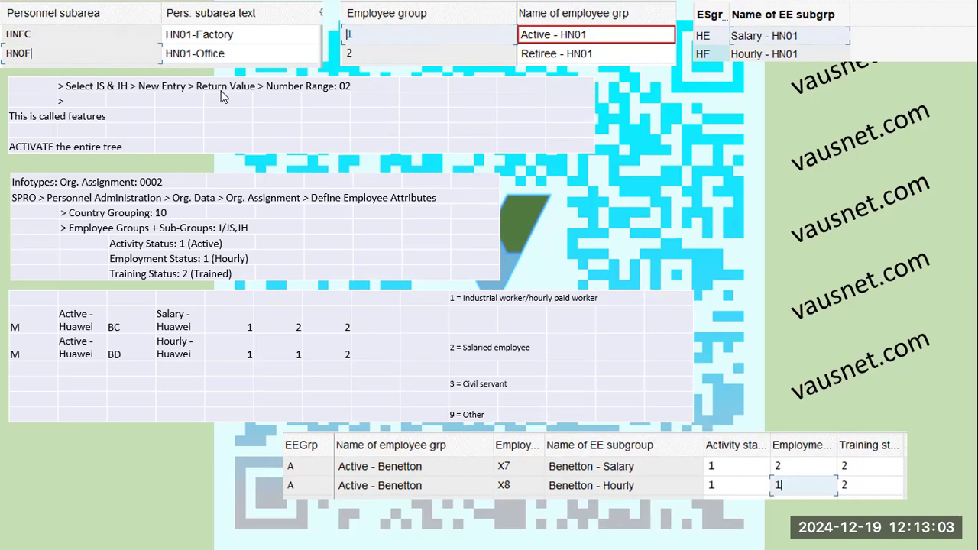
pyautogui.hotkey('alt', 'Tab')
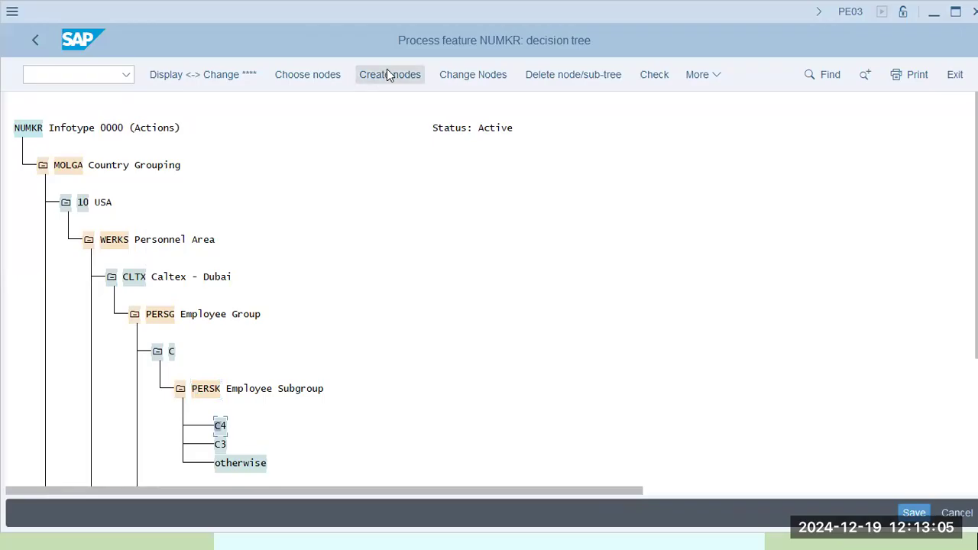
pyautogui.click(388, 74)
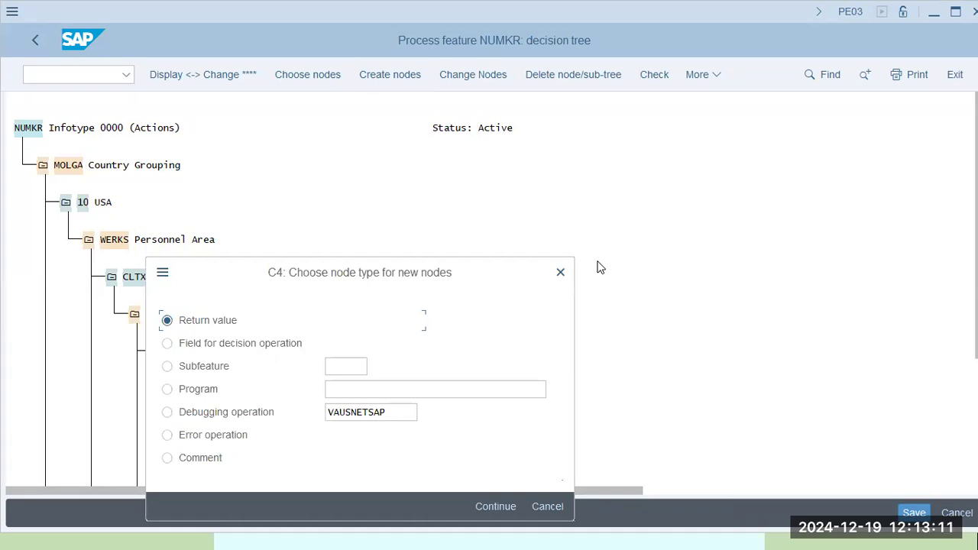
pyautogui.press('Return')
pyautogui.write('02')
pyautogui.press('Return')
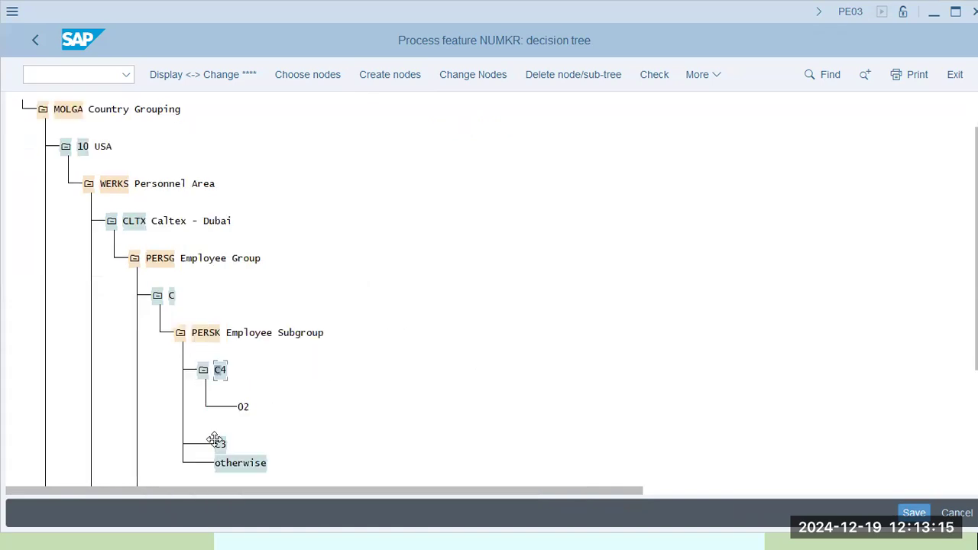
# Create return value 02 beneath node C3 of the PERSK Employee Subgroup field
pyautogui.click(391, 74)
pyautogui.press('Return')
pyautogui.write('02')
pyautogui.press('Return')
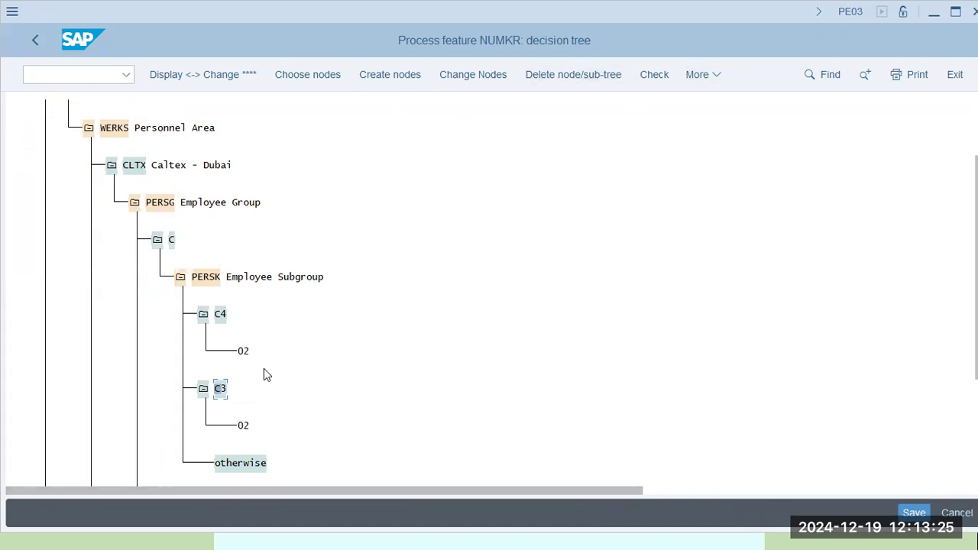
# Delete the otherwise nodes under PERSK Employee Subgroup and PERSG Employee Group of the CLTX branch, trying to activate the feature in between
pyautogui.scroll(-1, 240, 463)
pyautogui.click(240, 445)
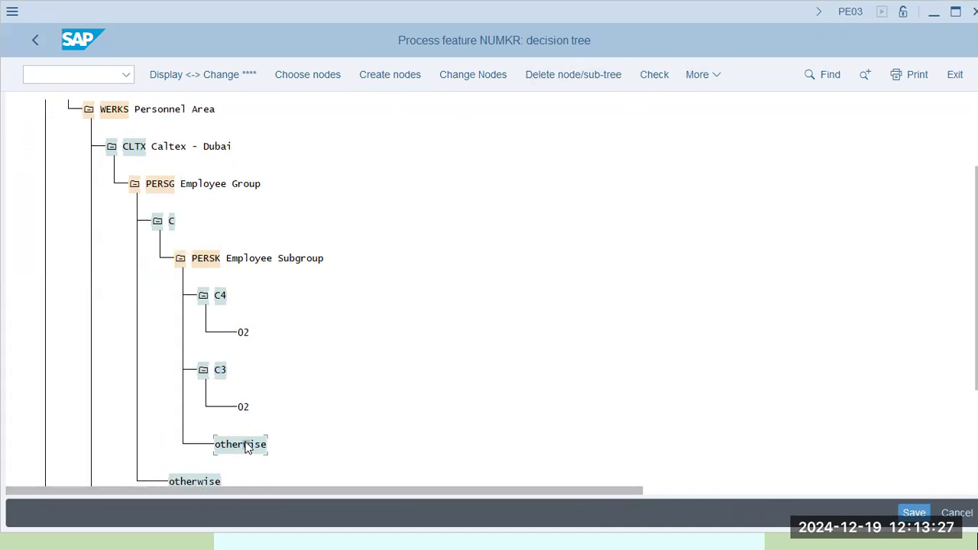
pyautogui.click(571, 75)
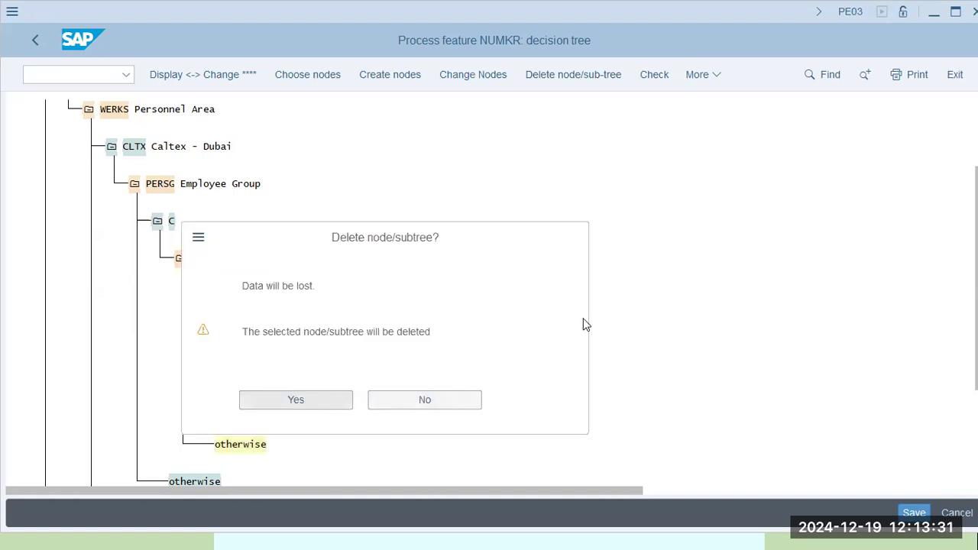
pyautogui.press('Return')
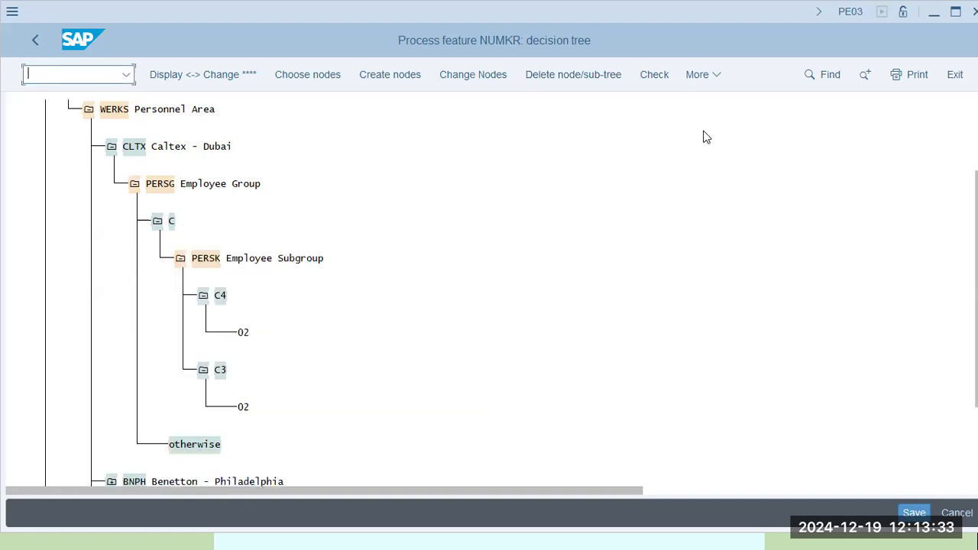
pyautogui.click(709, 74)
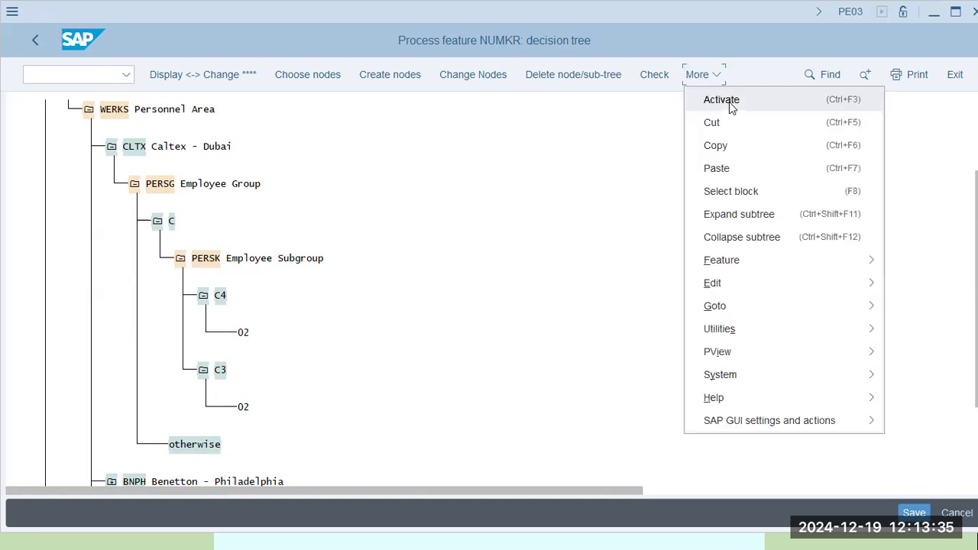
pyautogui.click(729, 102)
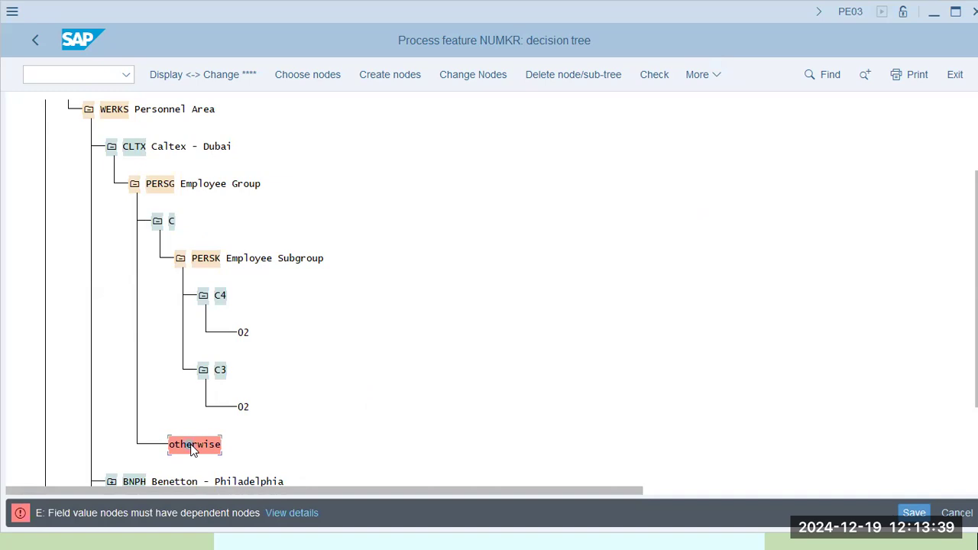
pyautogui.click(575, 74)
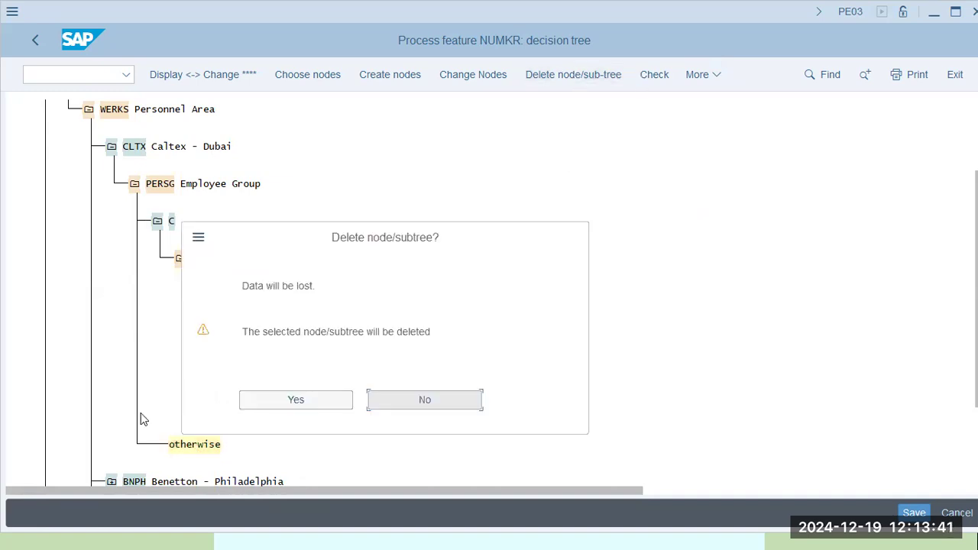
pyautogui.click(317, 399)
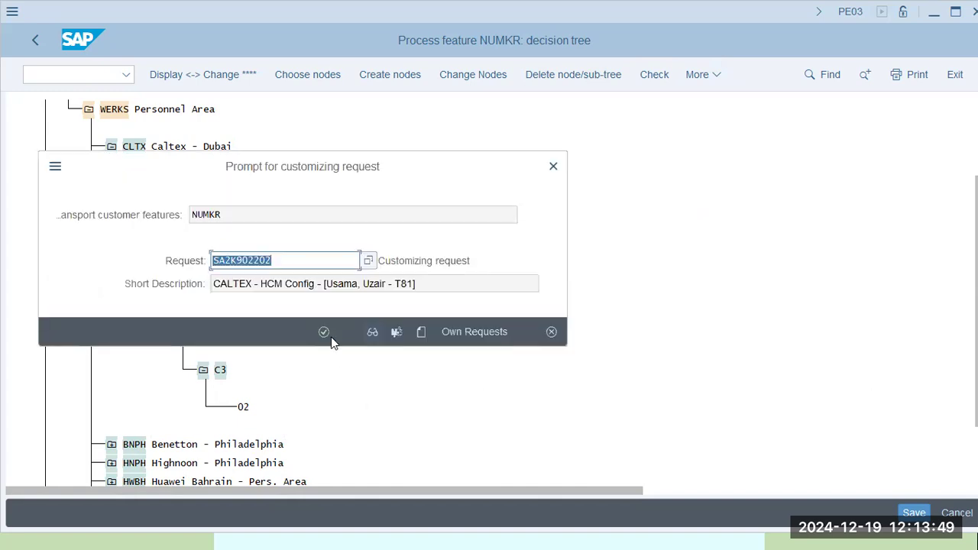
# Activate feature NUMKR under the proposed CALTEX - HCM Config customizing request, check the notes and save the decision tree
pyautogui.click(324, 332)
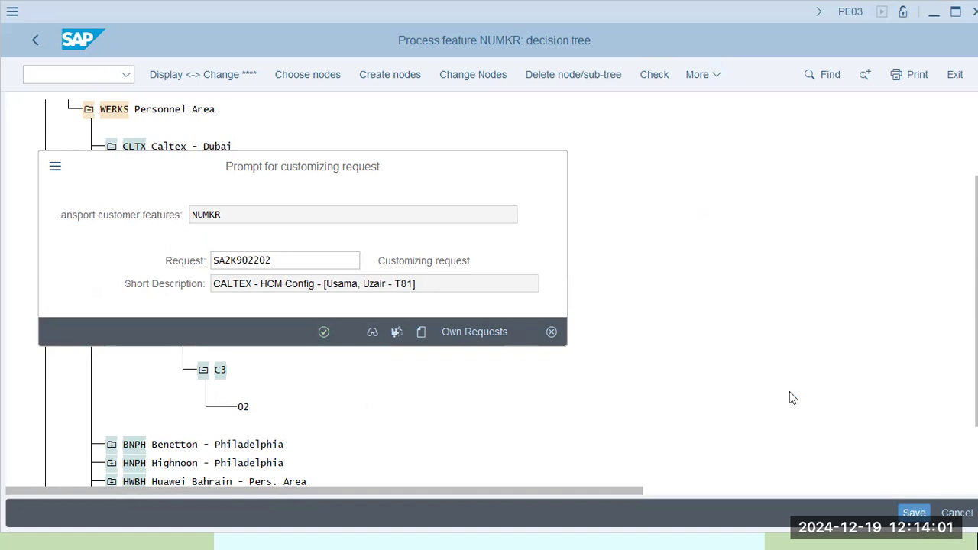
pyautogui.hotkey('alt', 'Tab')
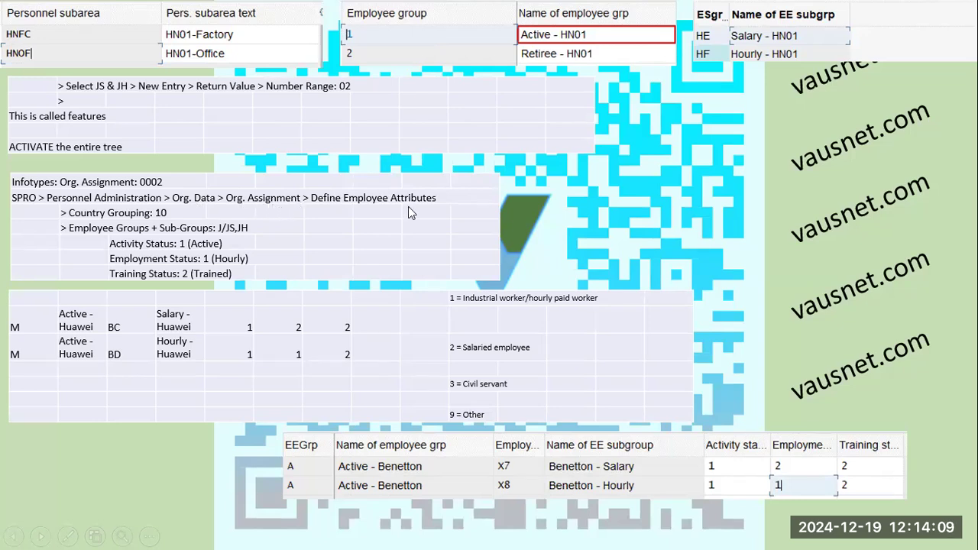
pyautogui.hotkey('alt', 'Tab')
pyautogui.hotkey('ctrl', 's')
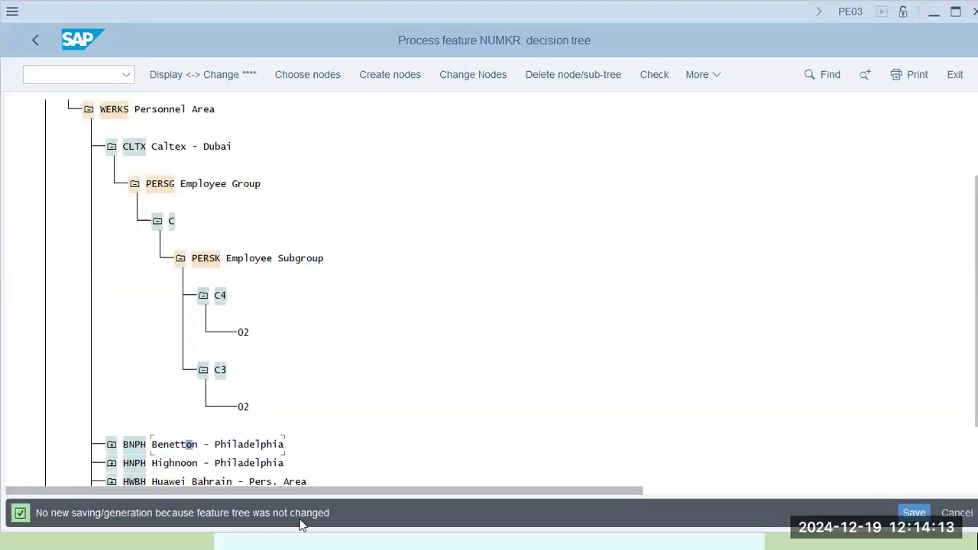
# Reopen Determine defaults for number ranges and examine the CLTX branch under USA, down to the return values of C3 and C4
pyautogui.click(38, 42)
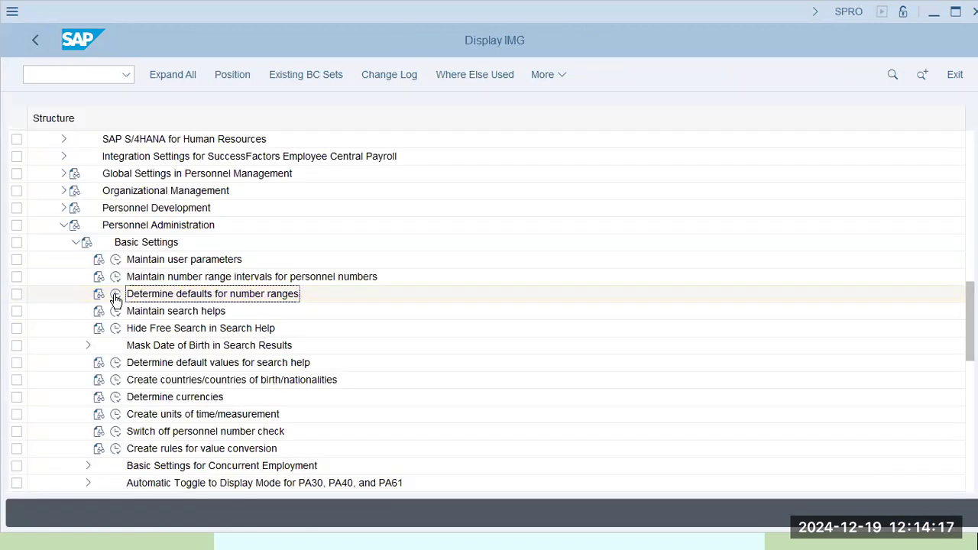
pyautogui.doubleClick(234, 298)
pyautogui.click(66, 203)
pyautogui.click(88, 240)
pyautogui.click(112, 297)
pyautogui.click(135, 337)
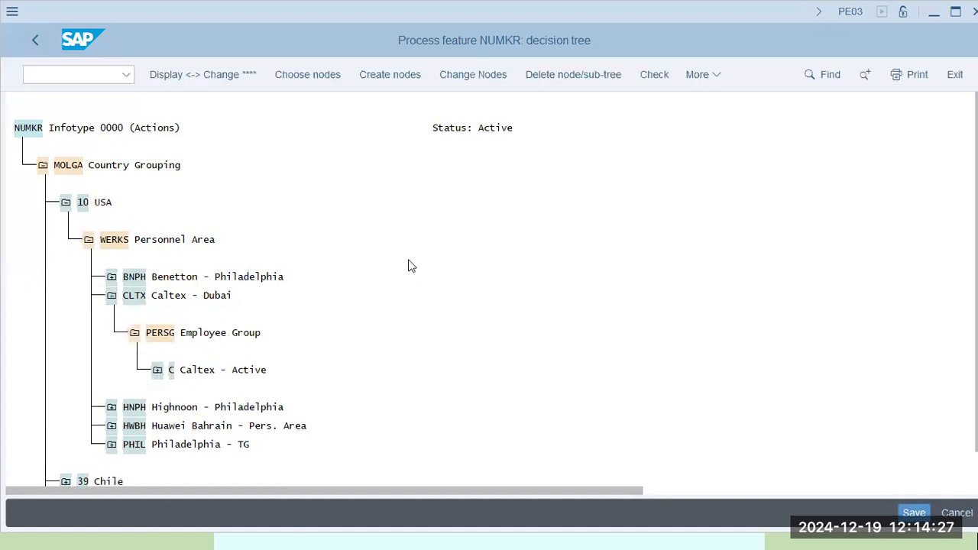
pyautogui.click(181, 406)
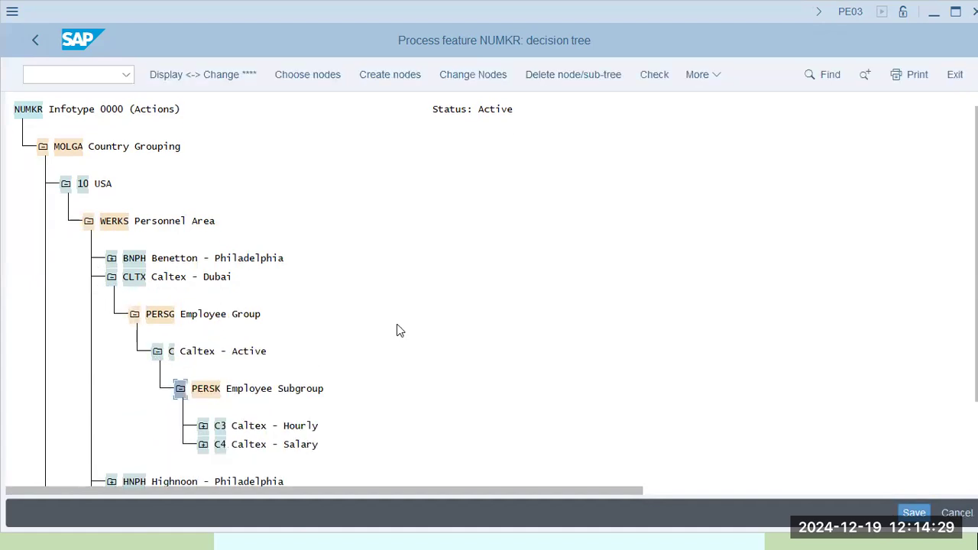
pyautogui.click(204, 426)
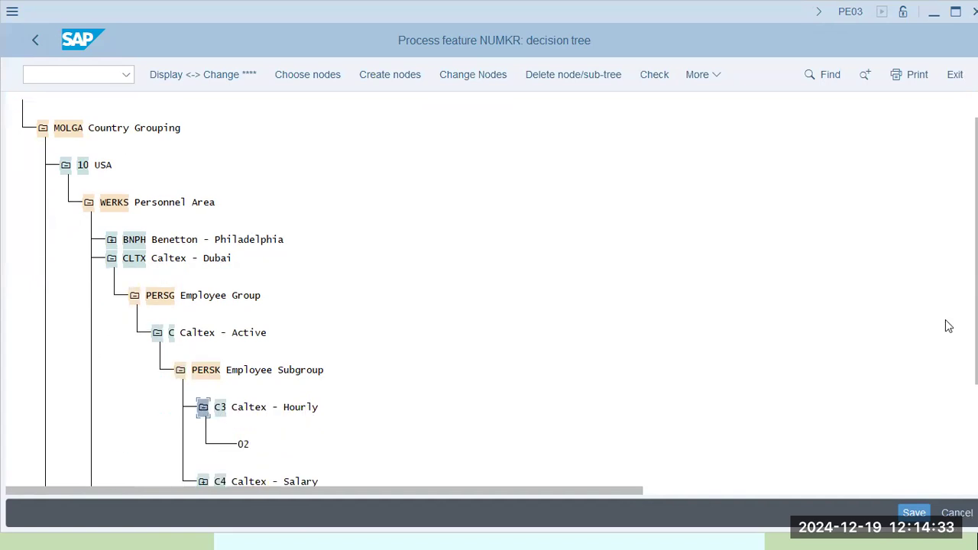
pyautogui.click(203, 482)
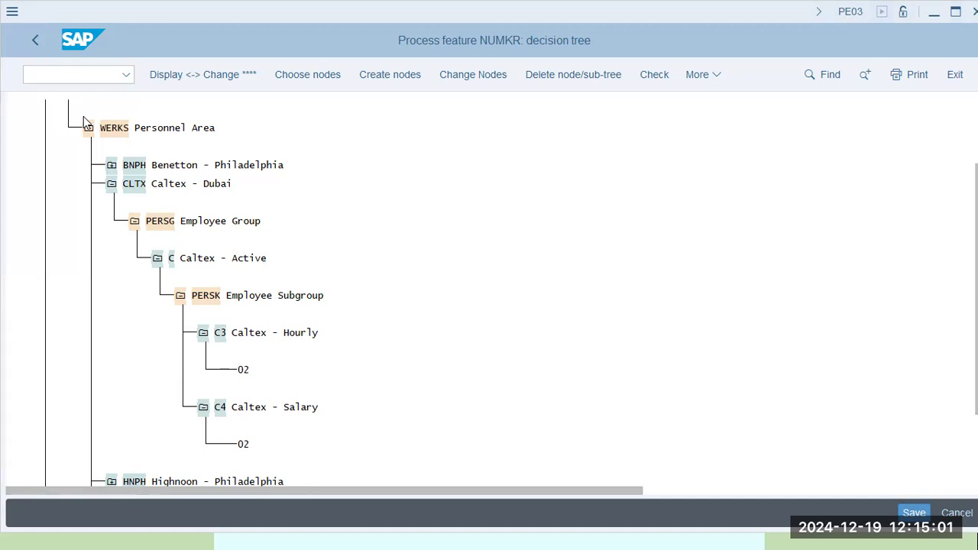
# Return to the IMG structure and, following the notes, expand Organizational Data under Personnel Administration
pyautogui.click(36, 44)
pyautogui.click(178, 315)
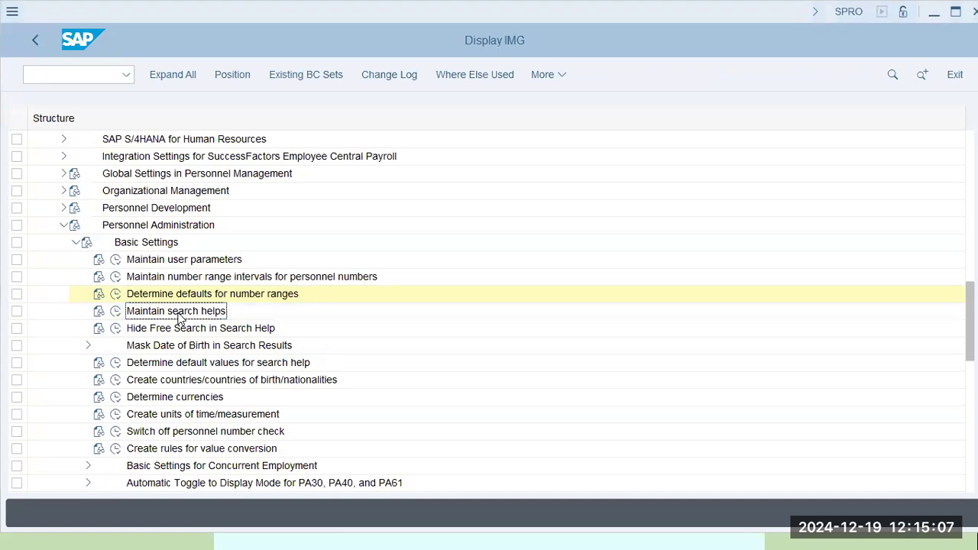
pyautogui.hotkey('alt', 'Tab')
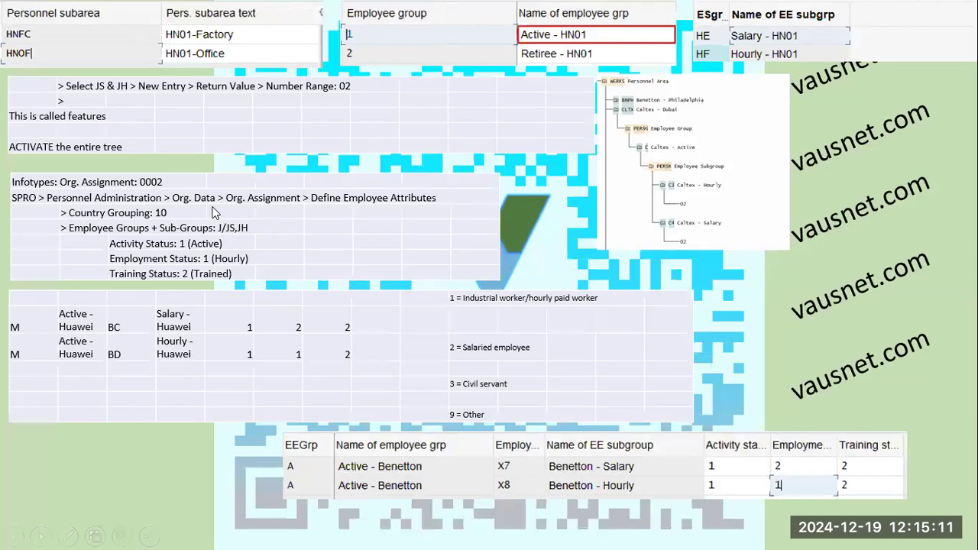
pyautogui.hotkey('alt', 'Tab')
pyautogui.click(80, 278)
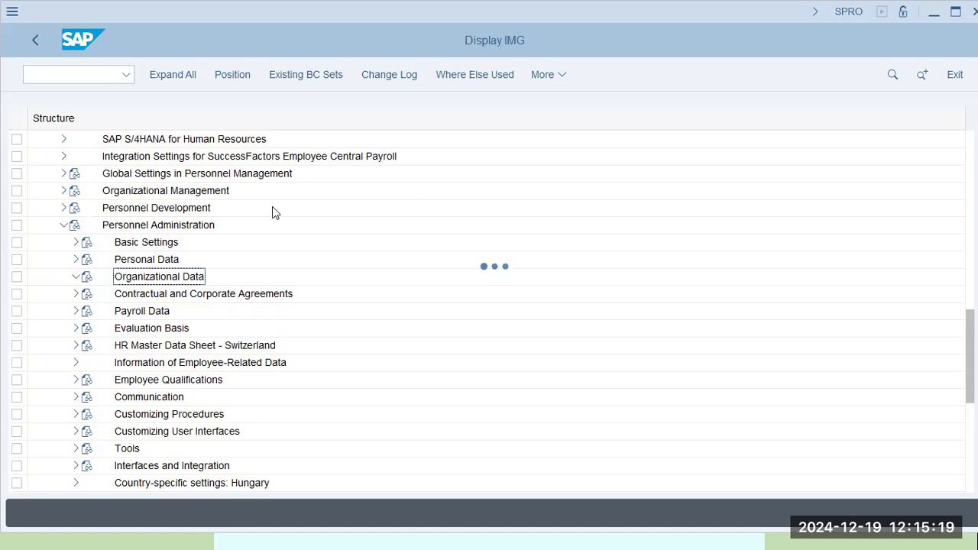
pyautogui.hotkey('alt', 'Tab')
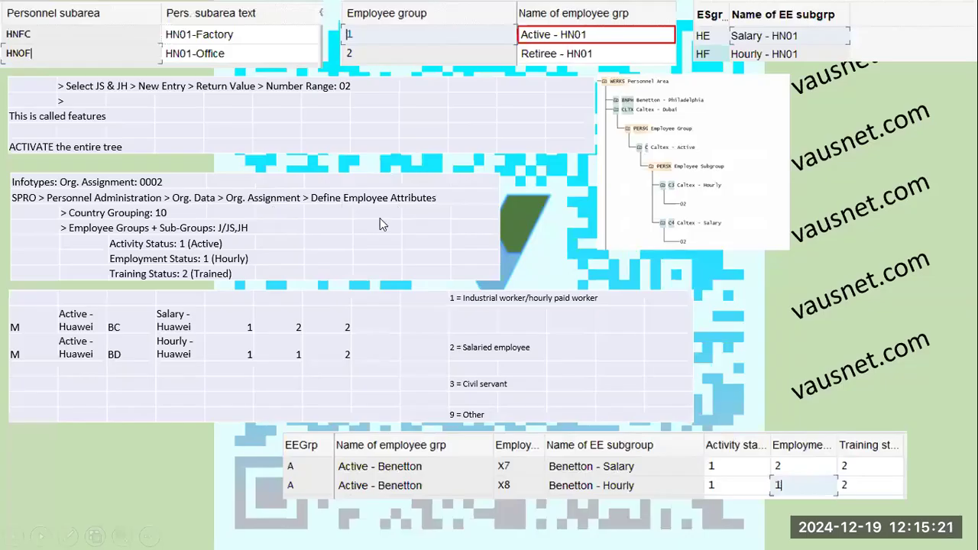
pyautogui.hotkey('alt', 'Tab')
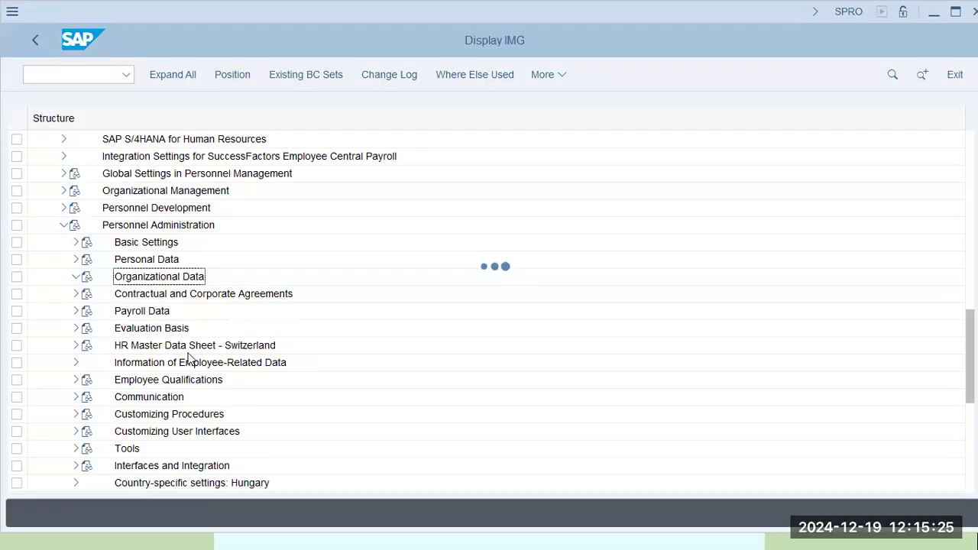
# Review the organizational assignment notes on the PowerPoint slide, including the Define Employee Attributes path and status values
pyautogui.hotkey('alt', 'Tab')
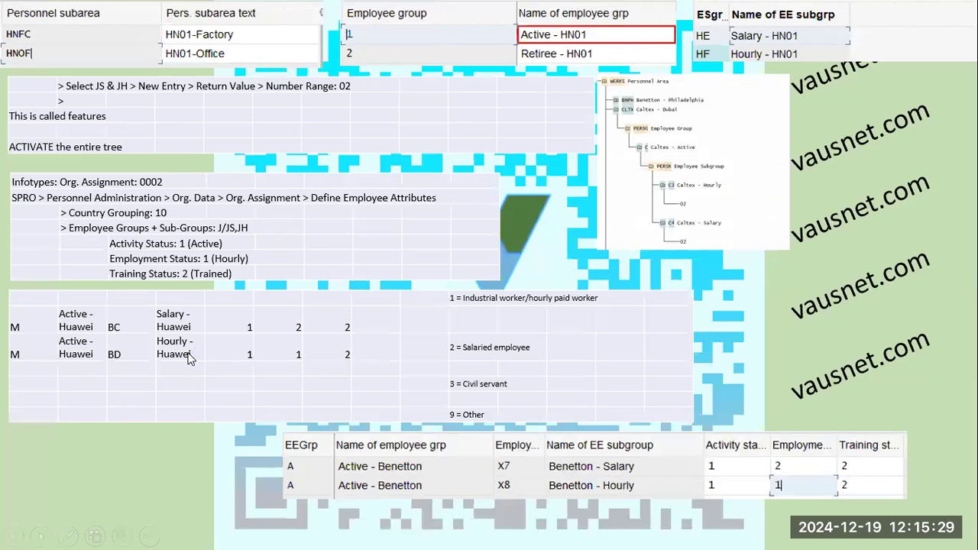
pyautogui.hotkey('alt', 'Tab')
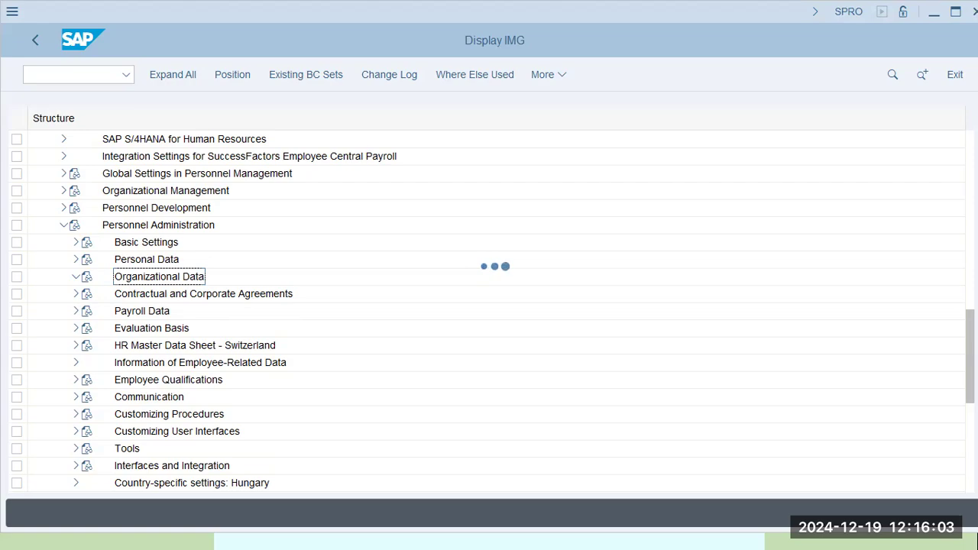
pyautogui.hotkey('alt', 'Tab')
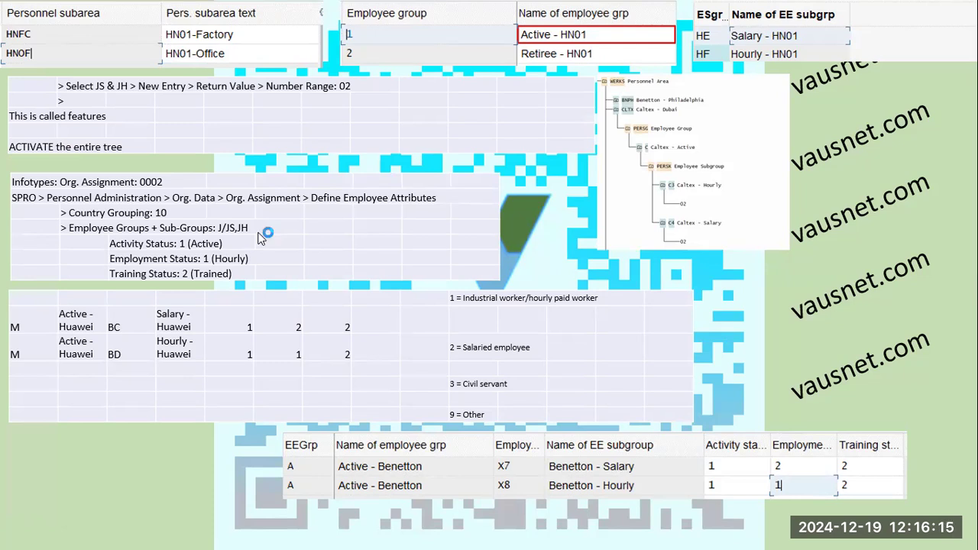
pyautogui.click(461, 529)
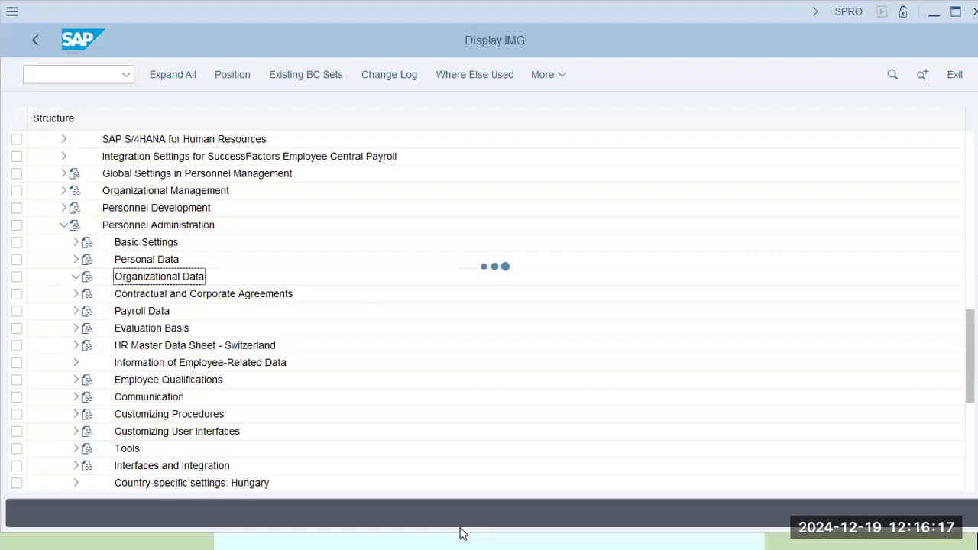
pyautogui.hotkey('alt', 'Tab')
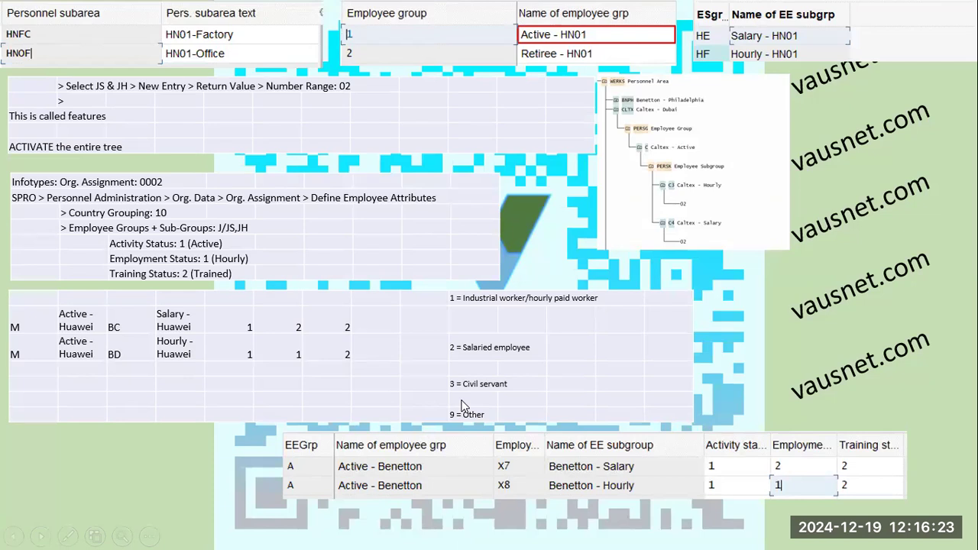
pyautogui.hotkey('alt', 'Tab')
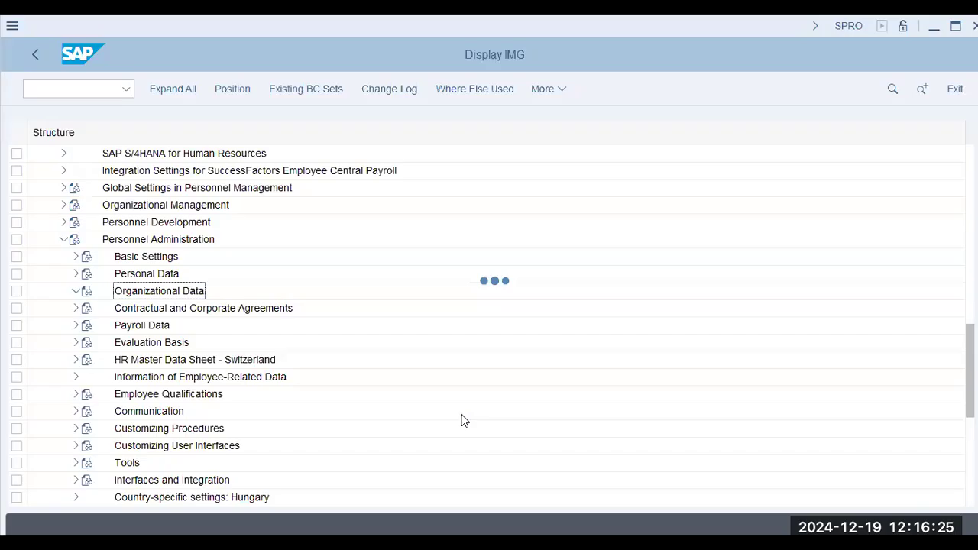
pyautogui.hotkey('alt', 'Tab')
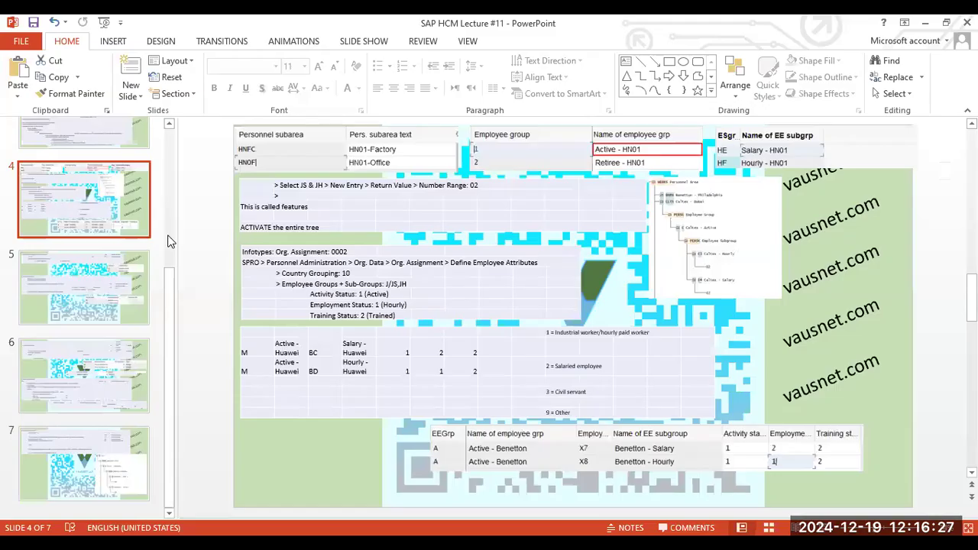
# Narrow the slide thumbnail area in PowerPoint and select the personnel area tree picture on slide 4
pyautogui.scroll(-1, 77, 221)
pyautogui.moveTo(76, 221); pyautogui.dragTo(57, 221)
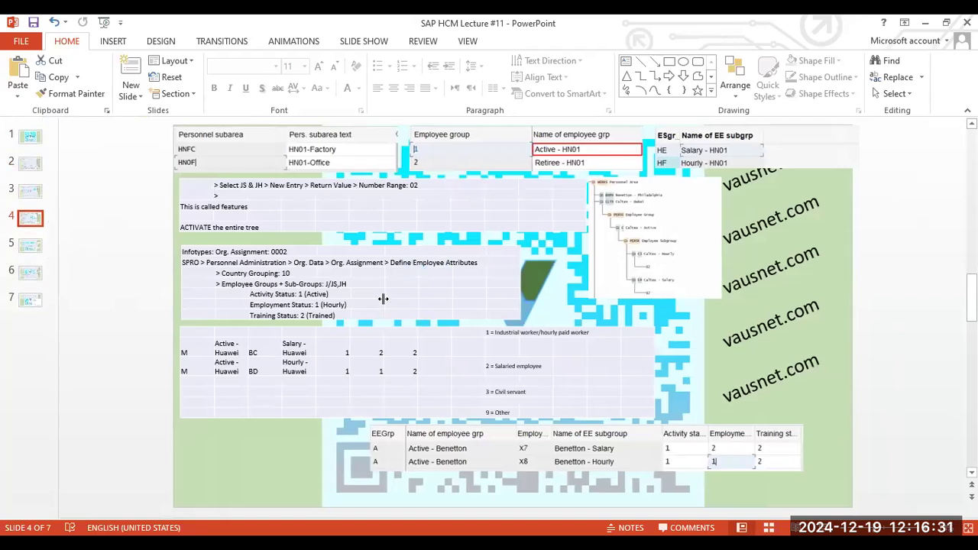
pyautogui.click(677, 260)
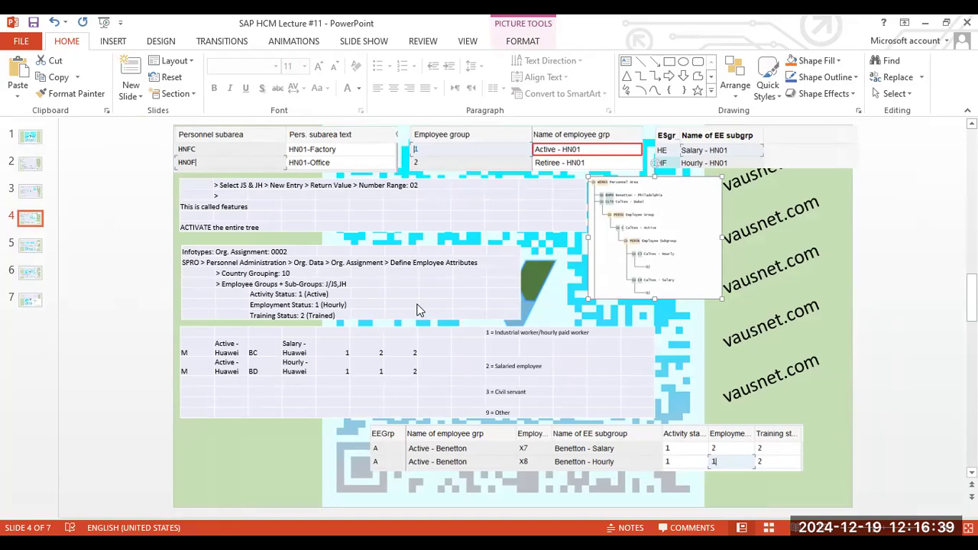
pyautogui.hotkey('alt', 'Tab')
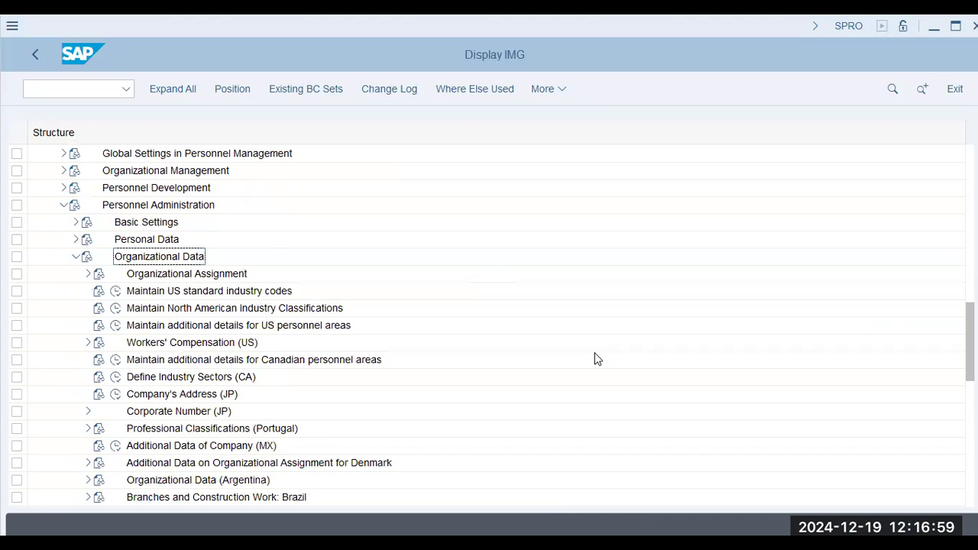
pyautogui.hotkey('alt', 'Tab')
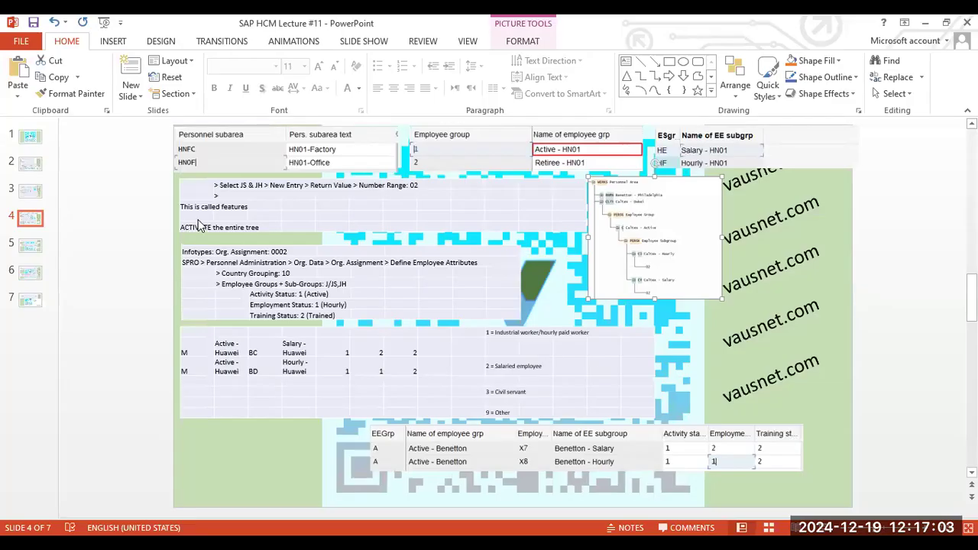
# Switch to the SAP Easy Access session and open the SAP Customizing Implementation Guide with transaction SPRO
pyautogui.hotkey('alt', 'Tab')
pyautogui.write('srpo')
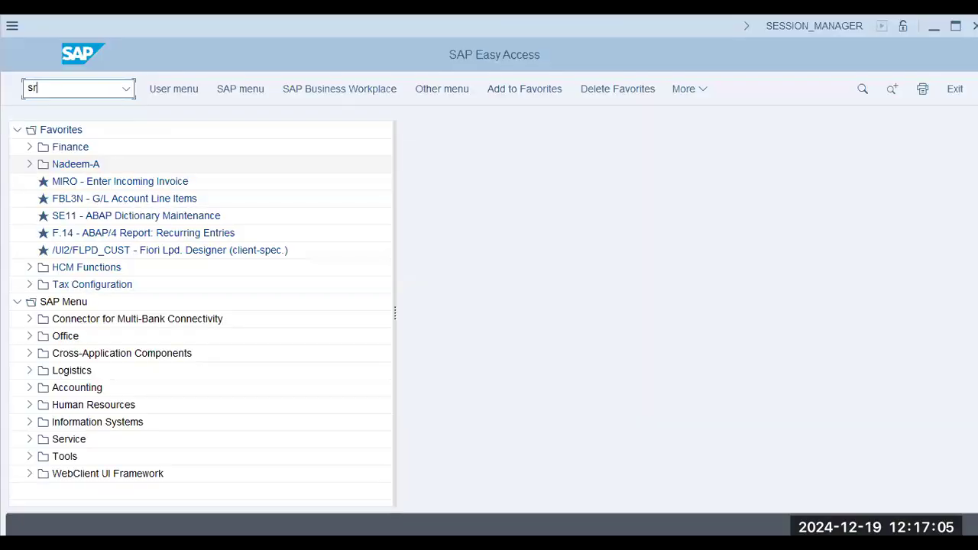
pyautogui.press('BackSpace')
pyautogui.press('BackSpace')
pyautogui.press('BackSpace')
pyautogui.write('pro')
pyautogui.press('Return')
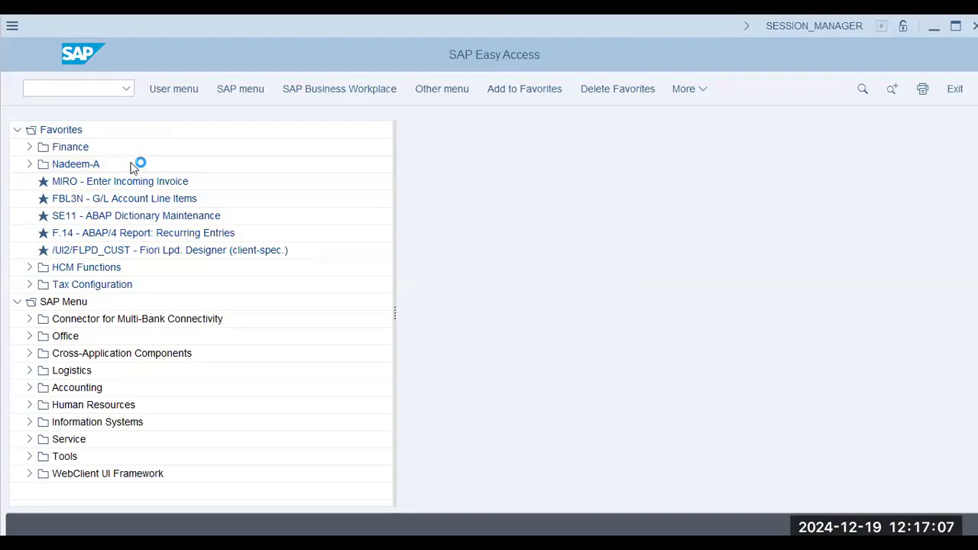
pyautogui.click(208, 89)
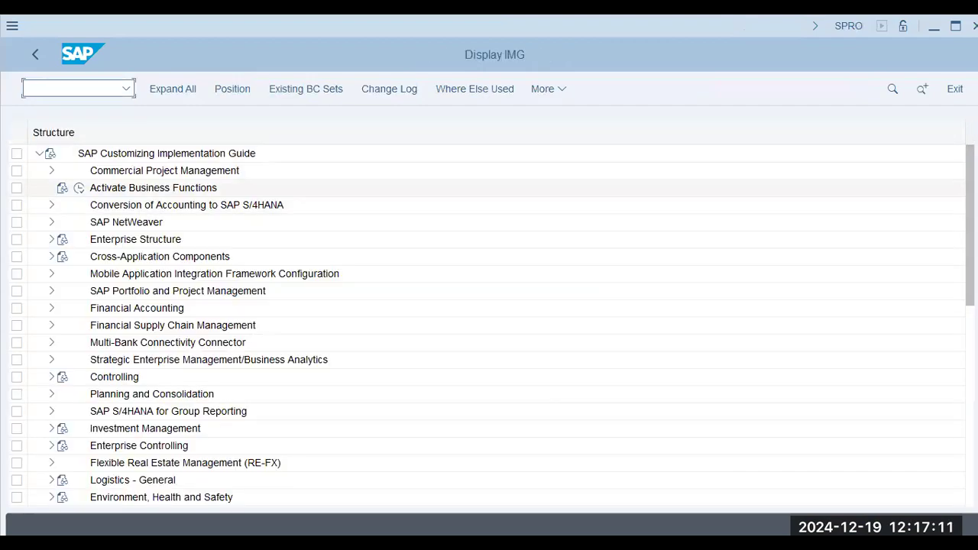
# Expand the guide through Personnel Management, Personnel Administration and Organizational Data down to Organizational Assignment
pyautogui.moveTo(970, 229); pyautogui.dragTo(969, 451)
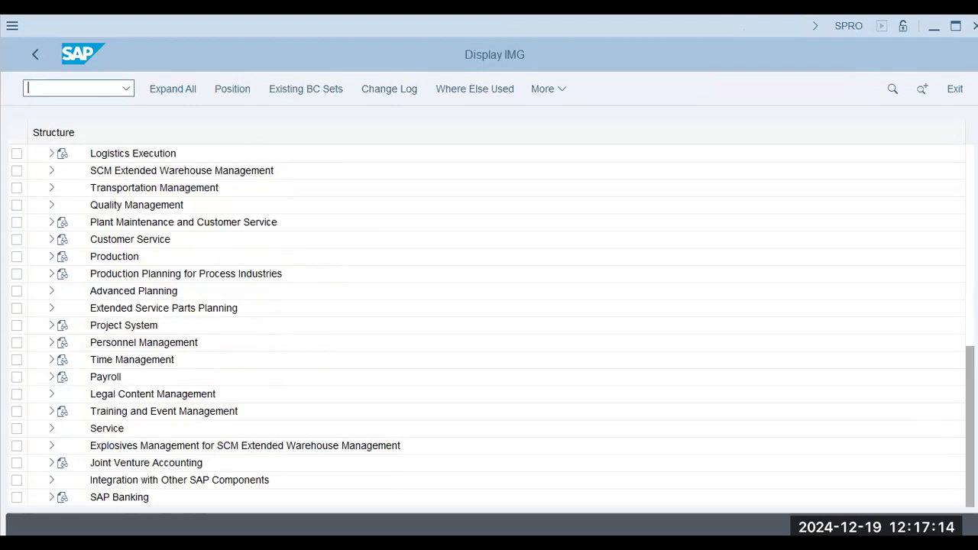
pyautogui.click(48, 343)
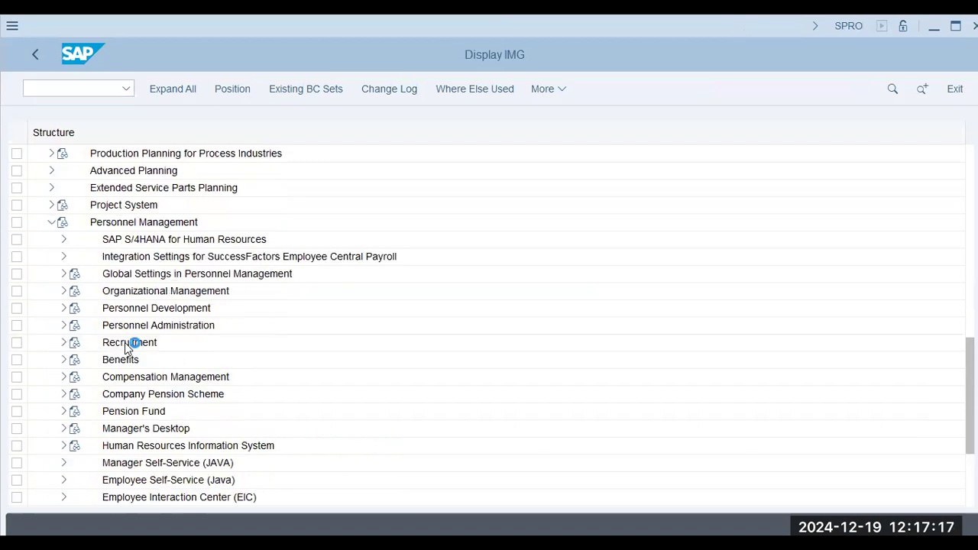
pyautogui.click(166, 293)
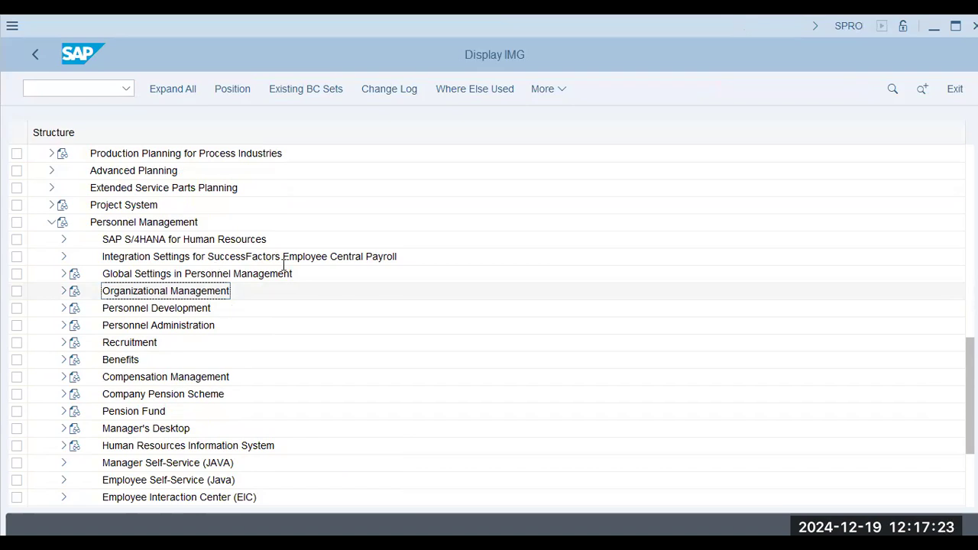
pyautogui.hotkey('alt', 'Tab')
pyautogui.hotkey('alt', 'Tab')
pyautogui.click(54, 223)
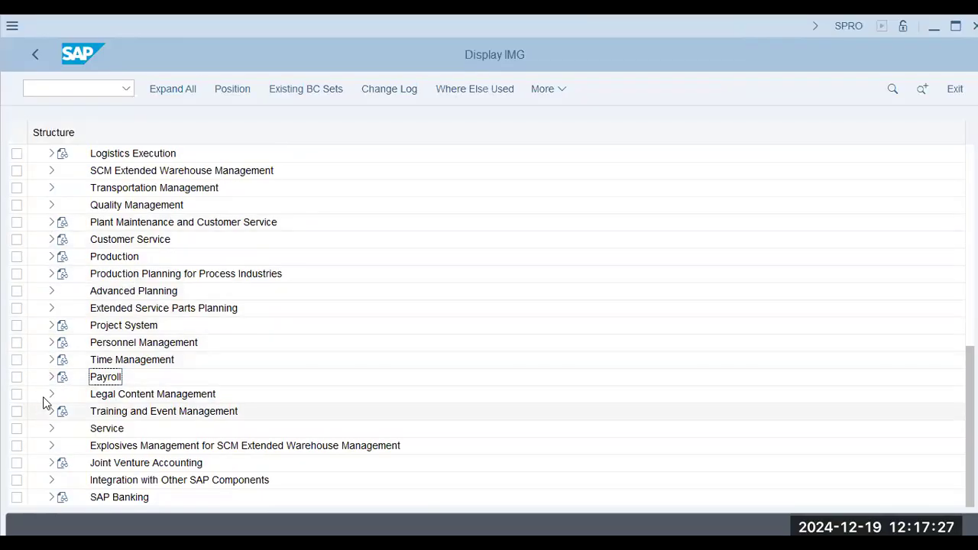
pyautogui.click(50, 342)
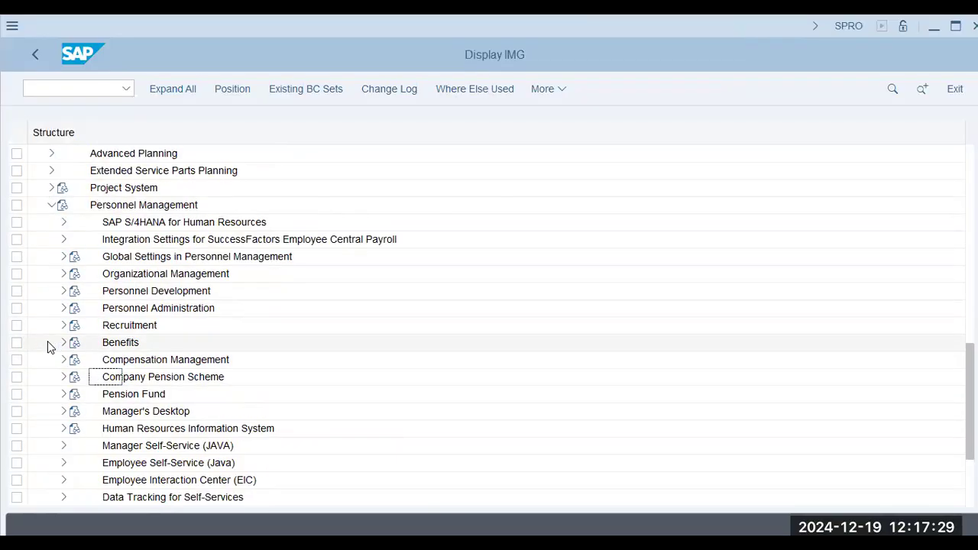
pyautogui.click(63, 308)
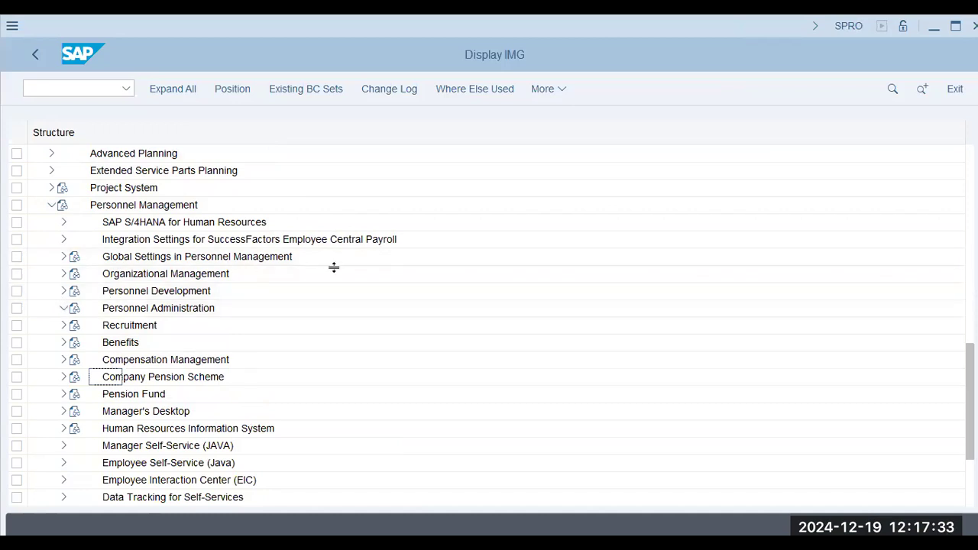
pyautogui.click(75, 308)
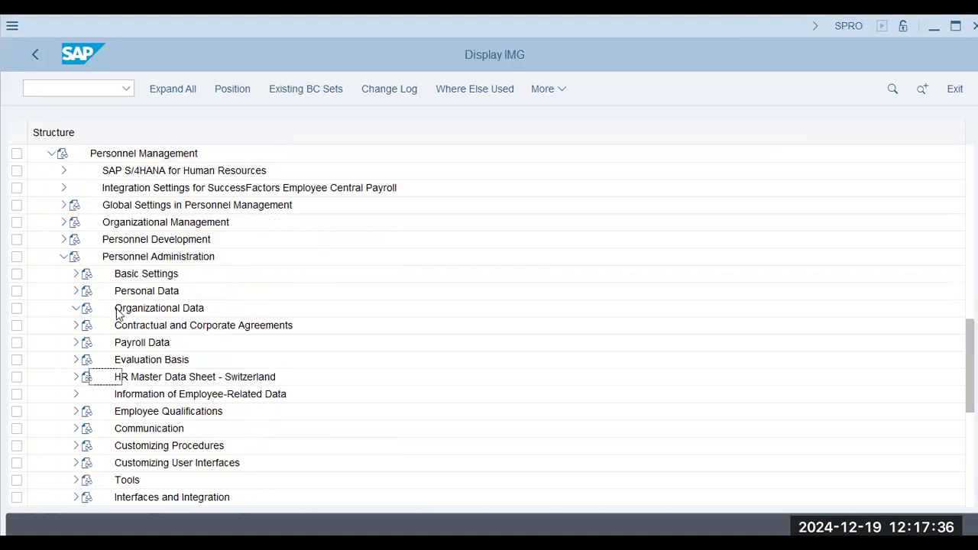
pyautogui.click(89, 274)
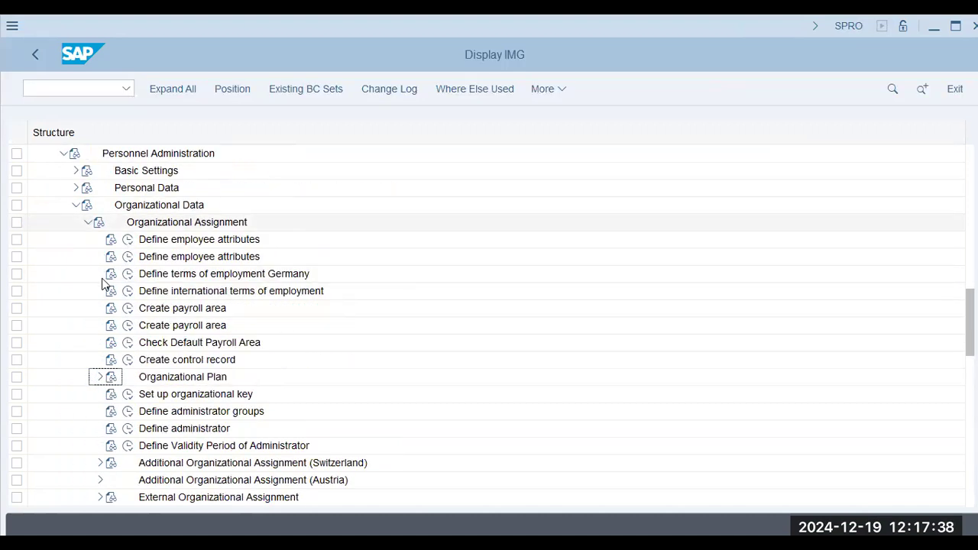
# Open the first Define employee attributes activity with country grouping 10 as the work area
pyautogui.click(201, 239)
pyautogui.click(126, 240)
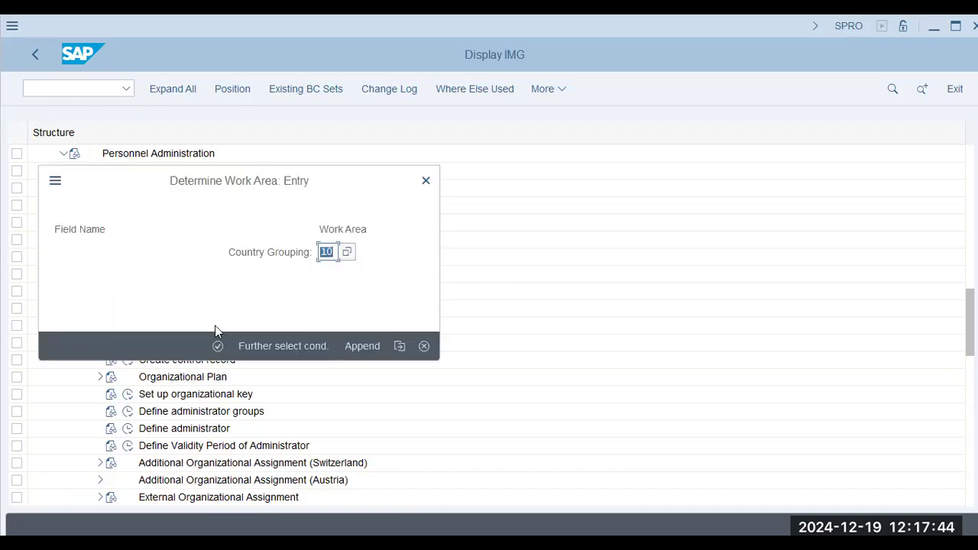
pyautogui.click(217, 347)
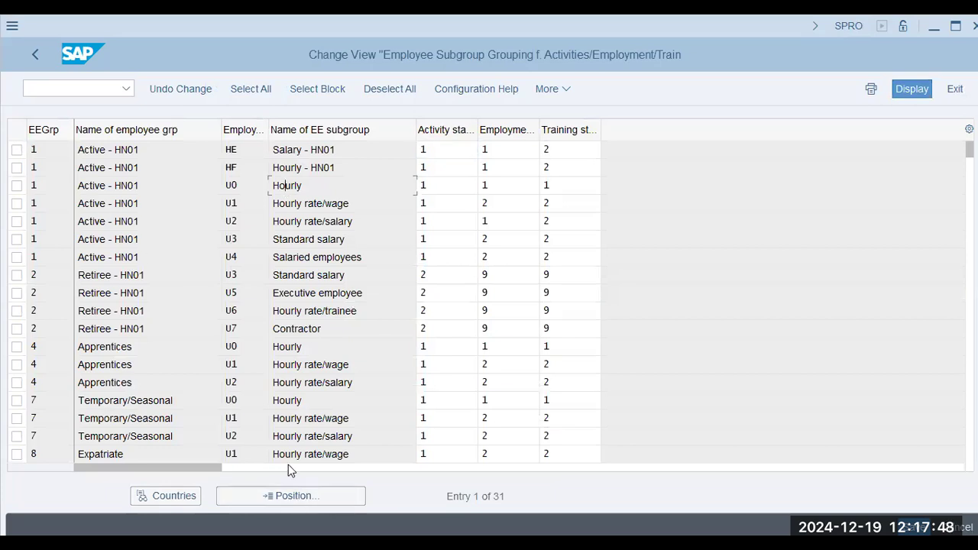
# Position the employee subgroup grouping list at employee group C
pyautogui.click(288, 496)
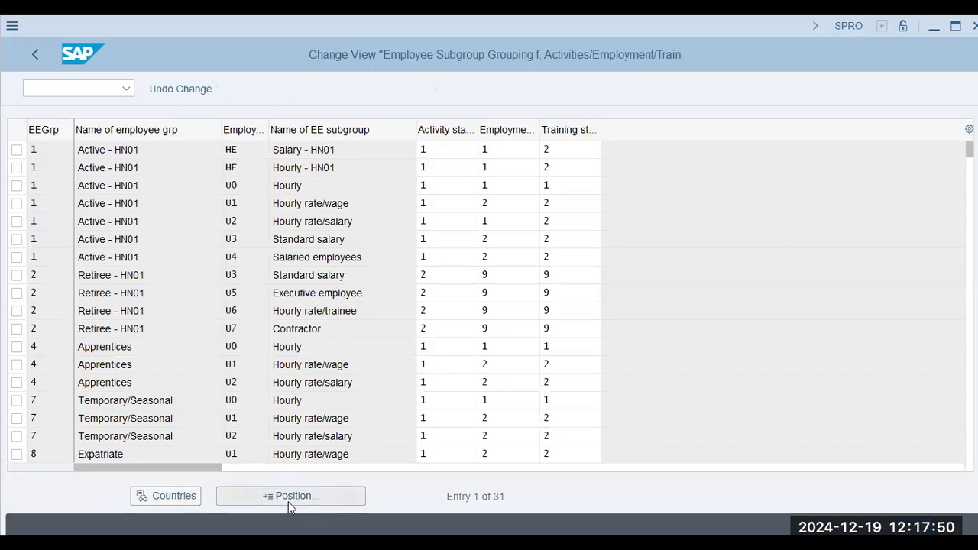
pyautogui.write('c')
pyautogui.press('Return')
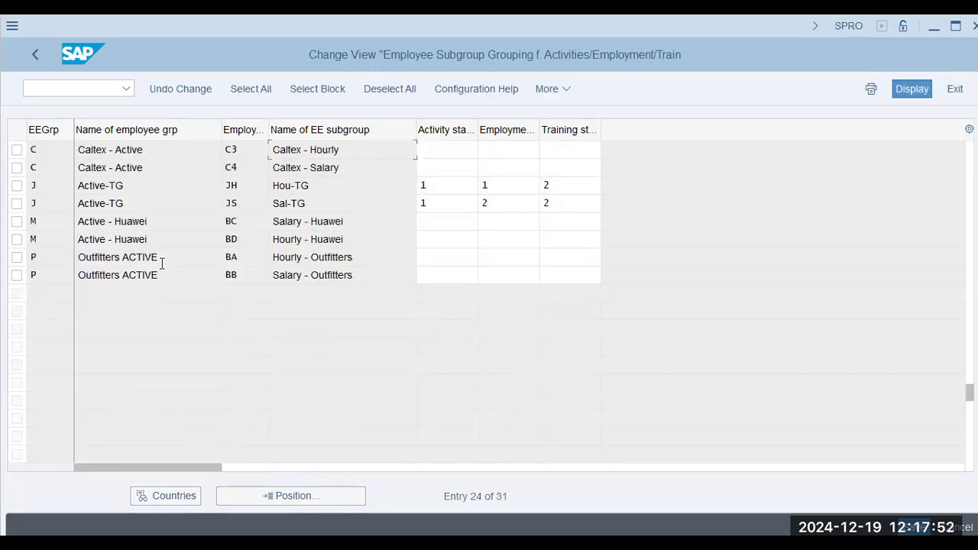
# Check the slide's example values and set Caltex - Salary (C4) to activity status 1, employment status 2 and training status 2
pyautogui.click(357, 152)
pyautogui.hotkey('alt', 'Tab')
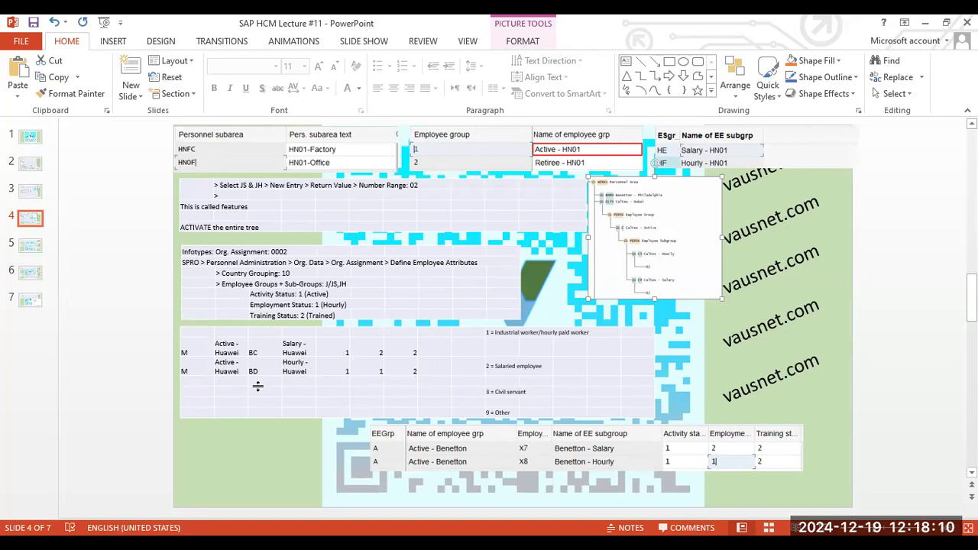
pyautogui.hotkey('alt', 'Tab')
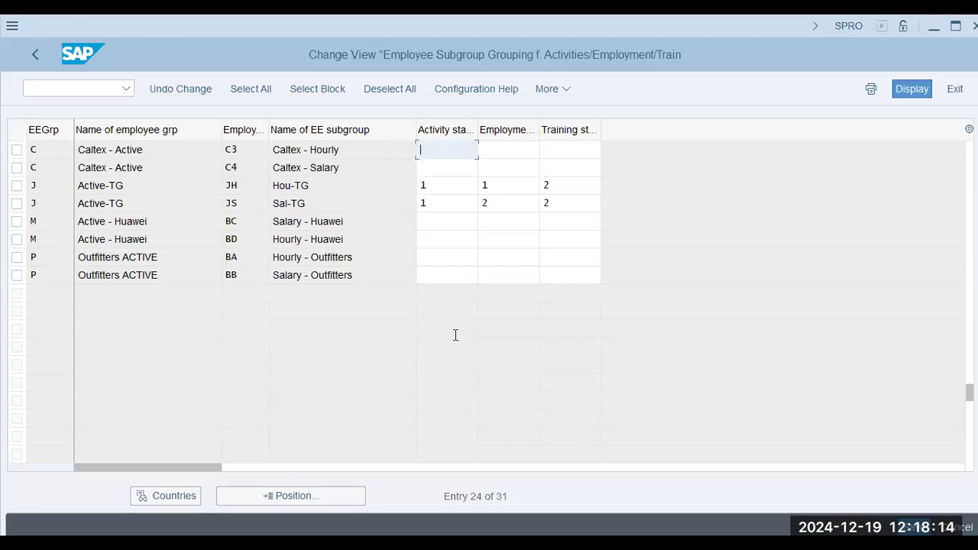
pyautogui.hotkey('alt', 'Tab')
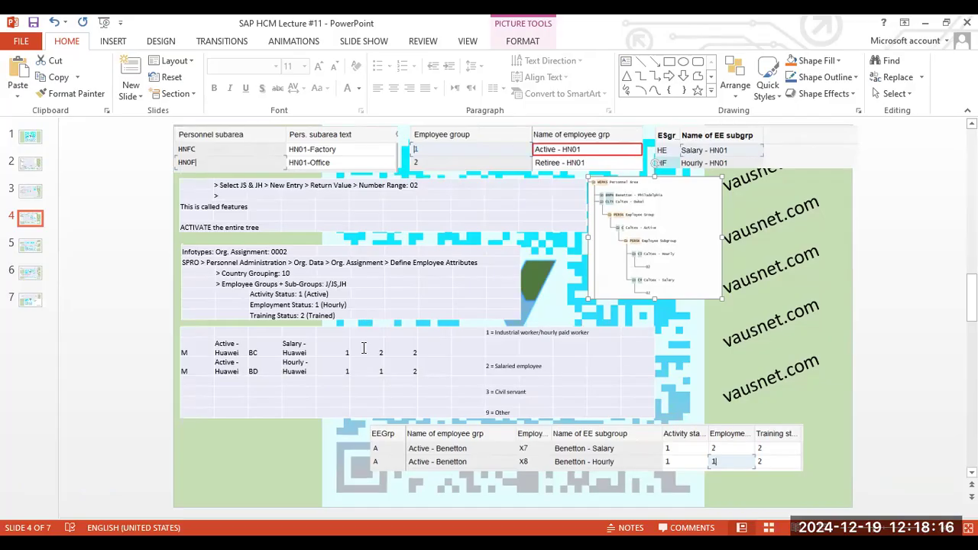
pyautogui.hotkey('alt', 'Tab')
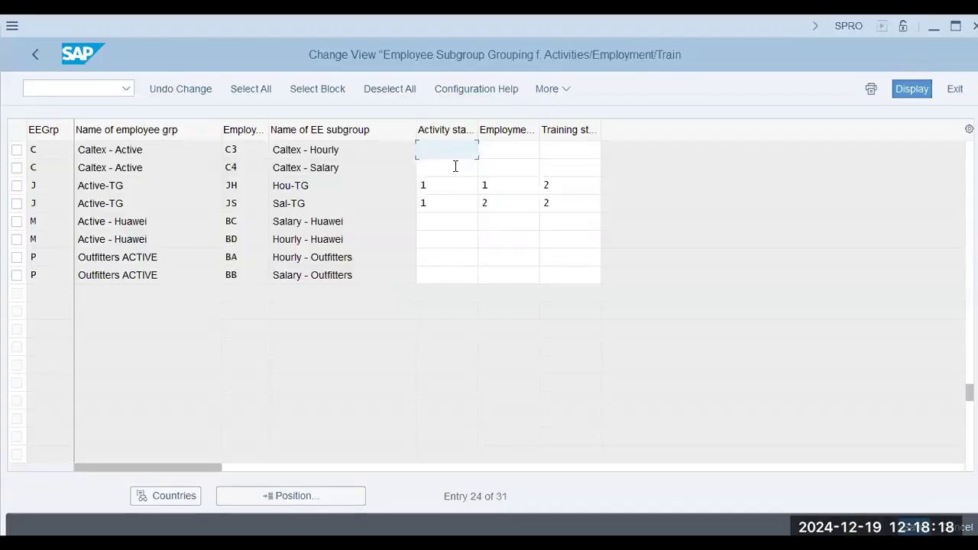
pyautogui.click(455, 166)
pyautogui.write('1')
pyautogui.press('Tab')
pyautogui.write('2')
pyautogui.press('Tab')
pyautogui.write('2')
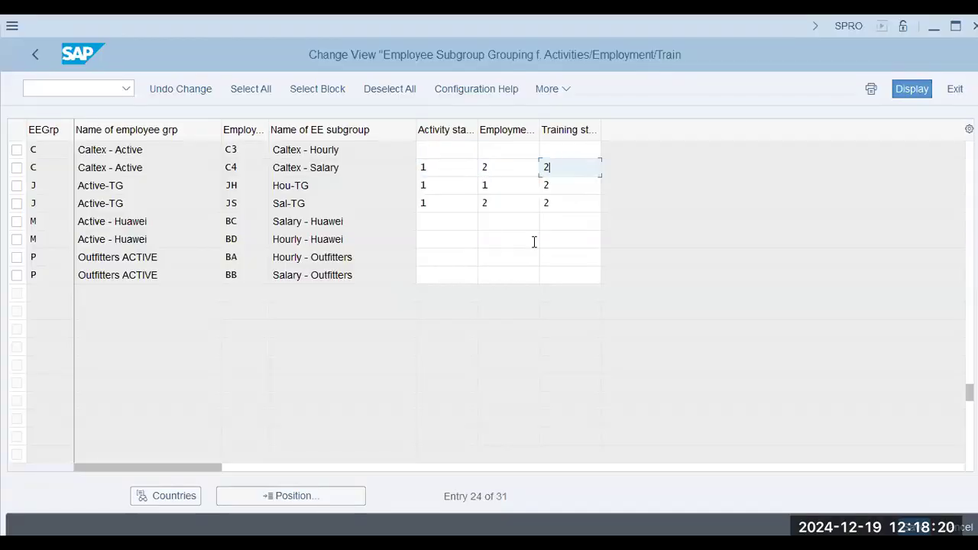
# Set Caltex - Hourly (C3) to activity status 1, employment status 1 and training status 2, checking the slide for reference
pyautogui.press('Up')
pyautogui.hotkey('shift', 'Tab')
pyautogui.hotkey('shift', 'Tab')
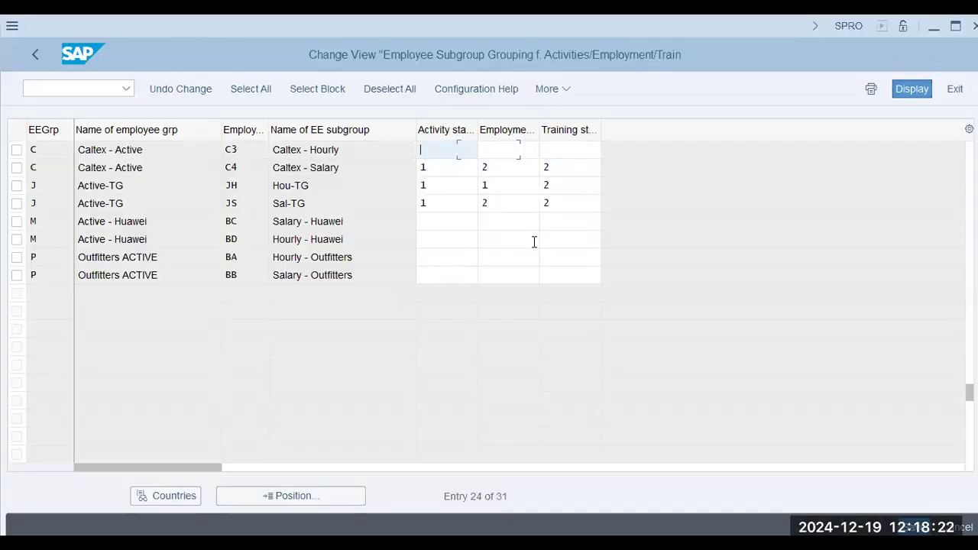
pyautogui.hotkey('alt', 'Tab')
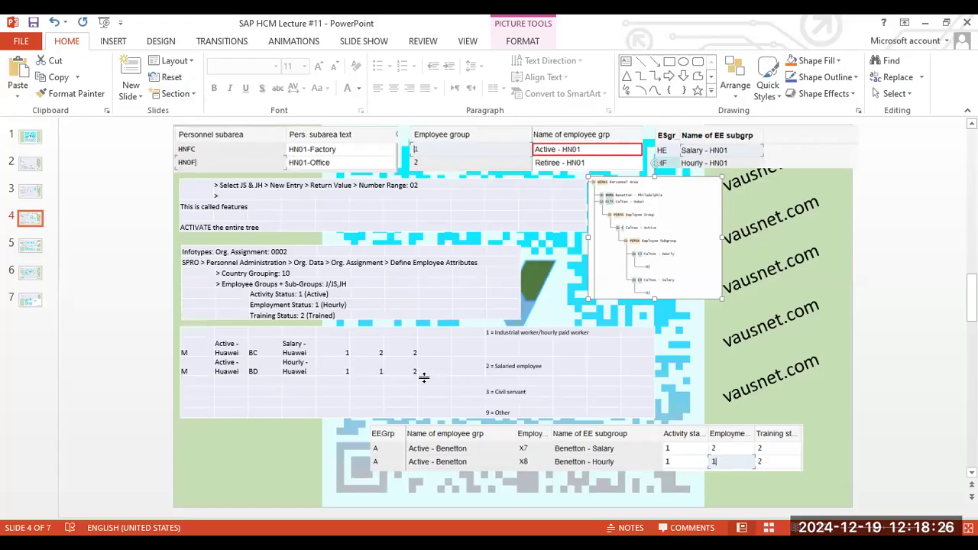
pyautogui.hotkey('alt', 'Tab')
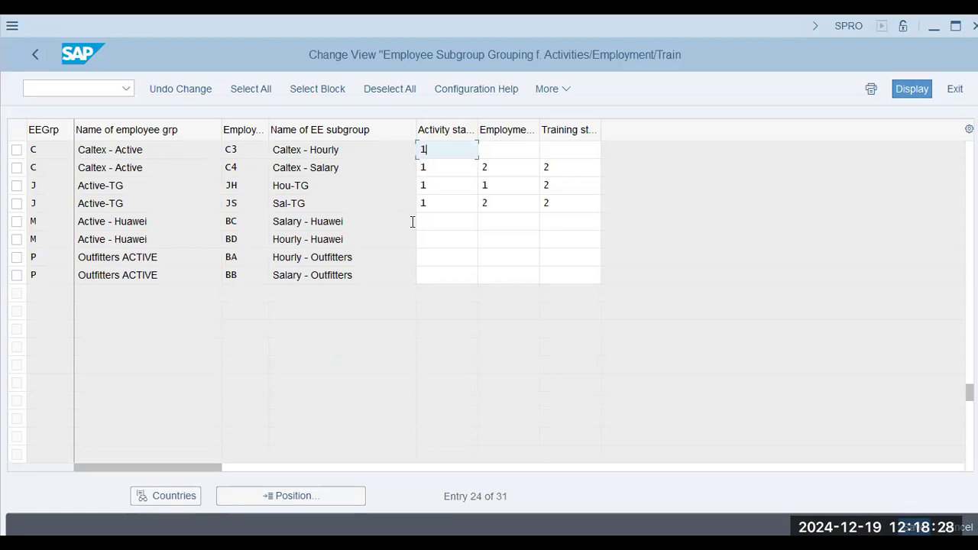
pyautogui.press('Tab')
pyautogui.write('1')
pyautogui.press('Tab')
pyautogui.write('2')
pyautogui.press('Return')
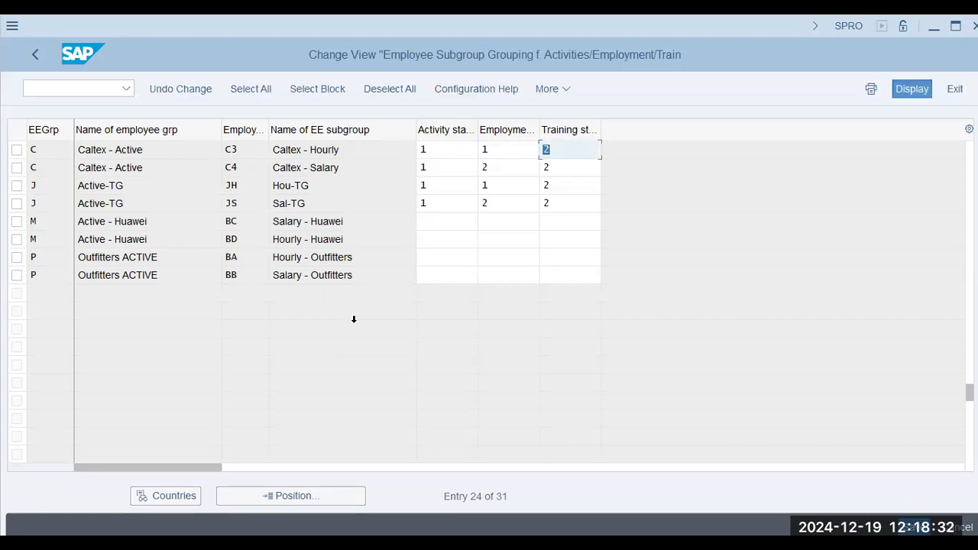
# Check the Caltex status values against the slide and save them in customizing request SA2K902202
pyautogui.hotkey('alt', 'Tab')
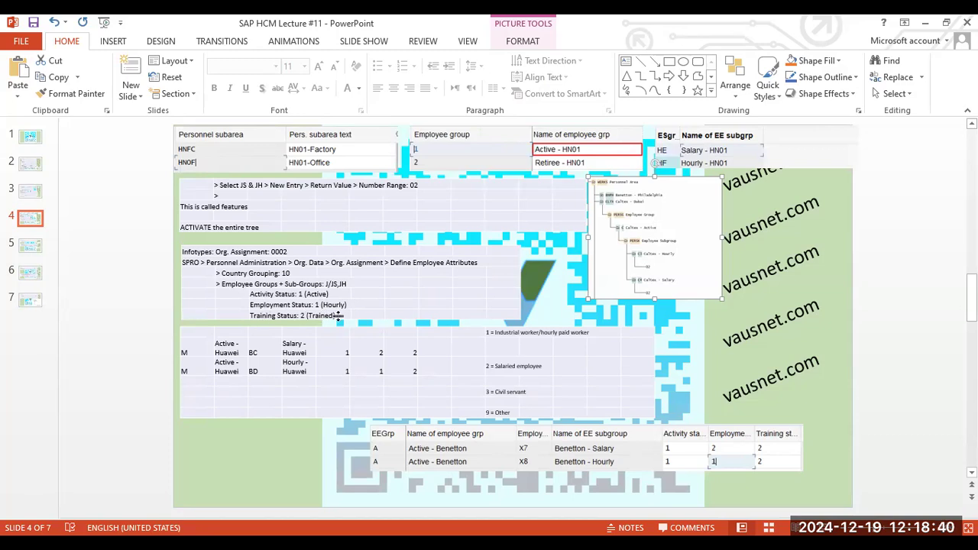
pyautogui.hotkey('alt', 'Tab')
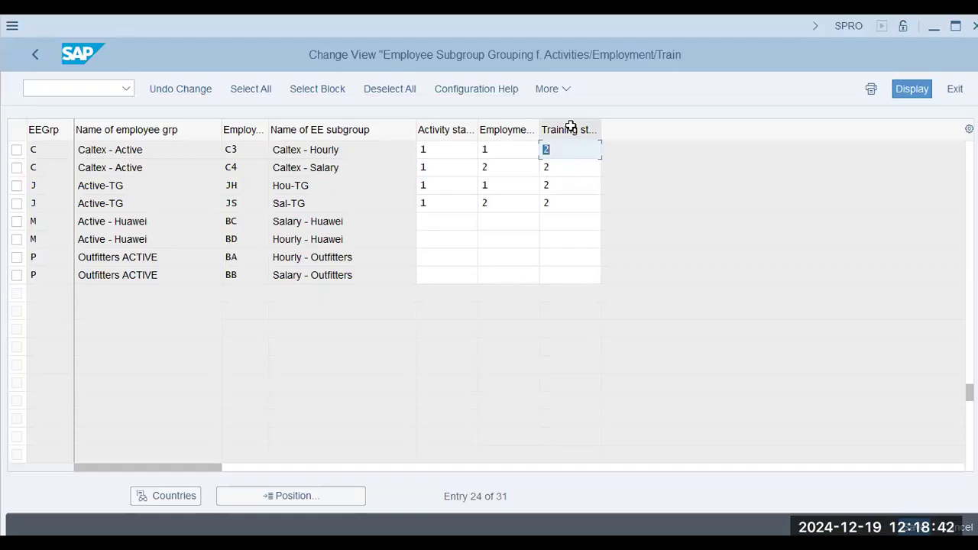
pyautogui.click(446, 150)
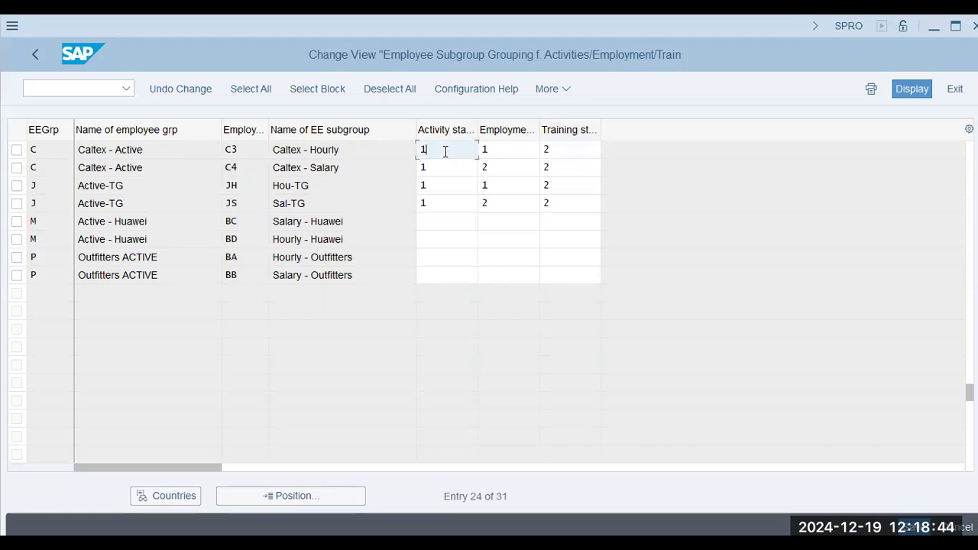
pyautogui.click(520, 150)
pyautogui.click(521, 168)
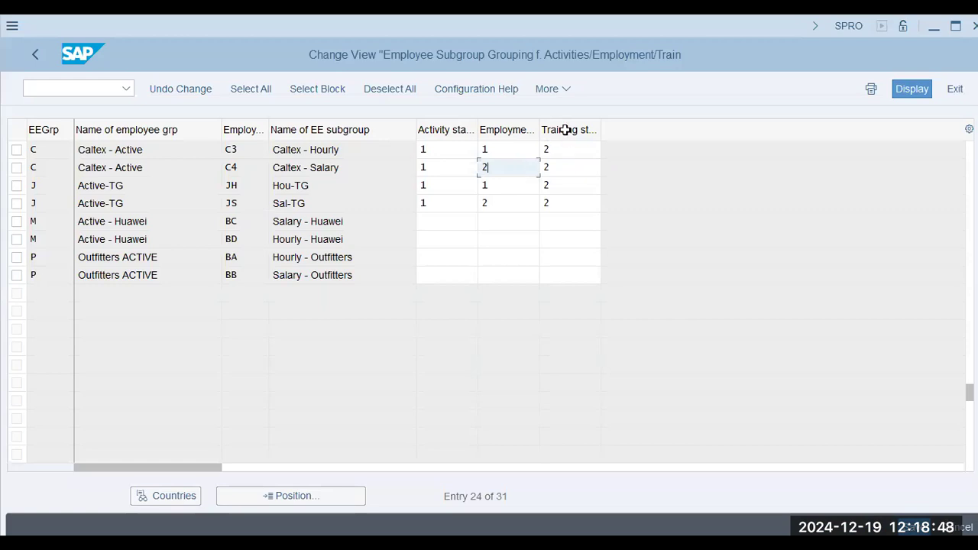
pyautogui.click(578, 171)
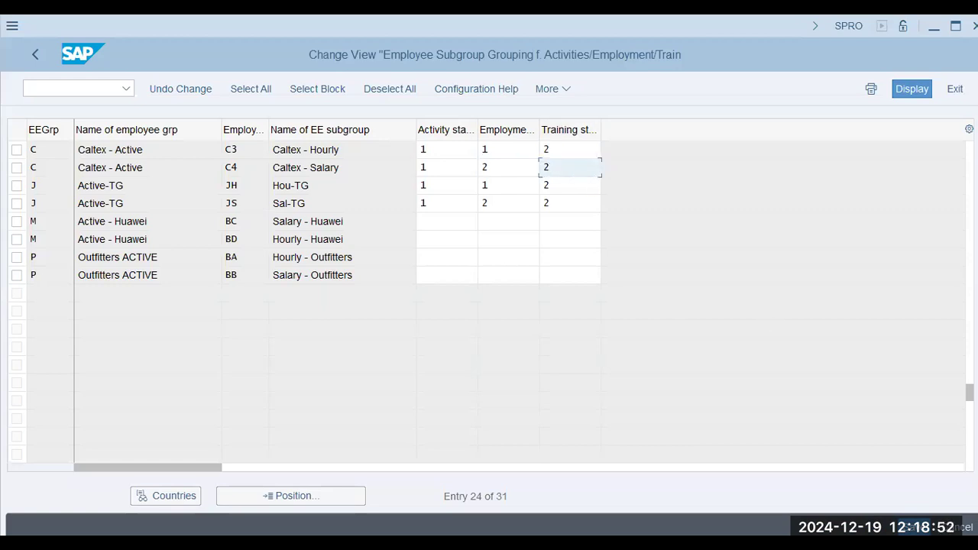
pyautogui.hotkey('ctrl', 's')
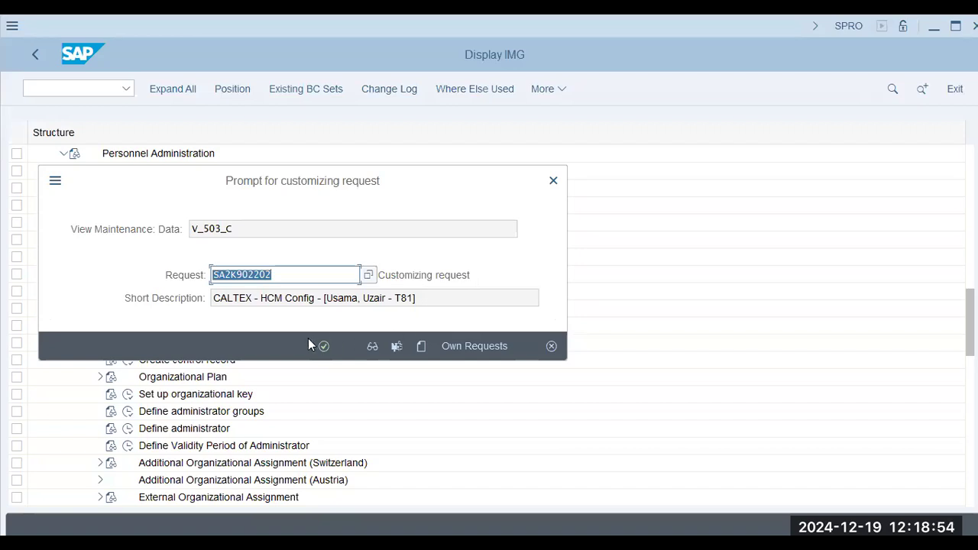
pyautogui.click(322, 344)
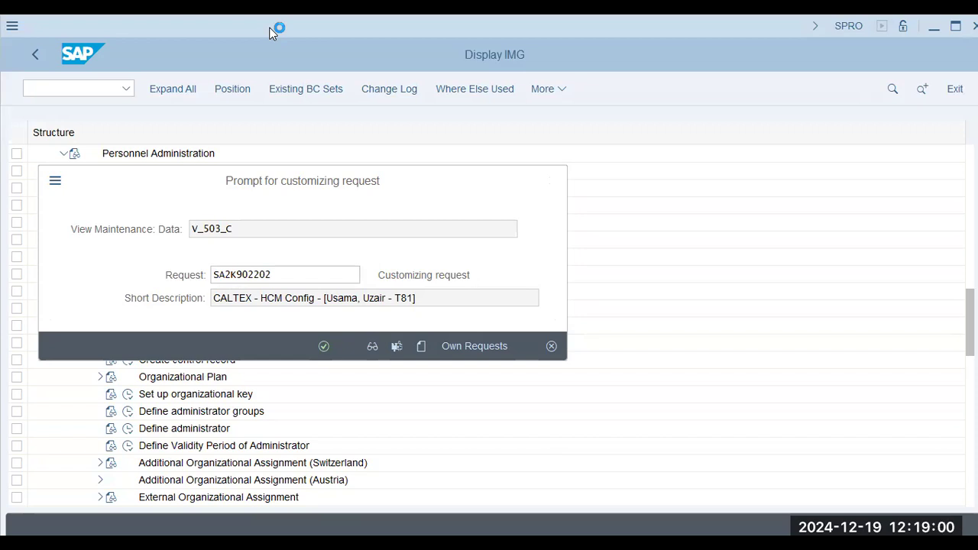
pyautogui.hotkey('alt', 'Tab')
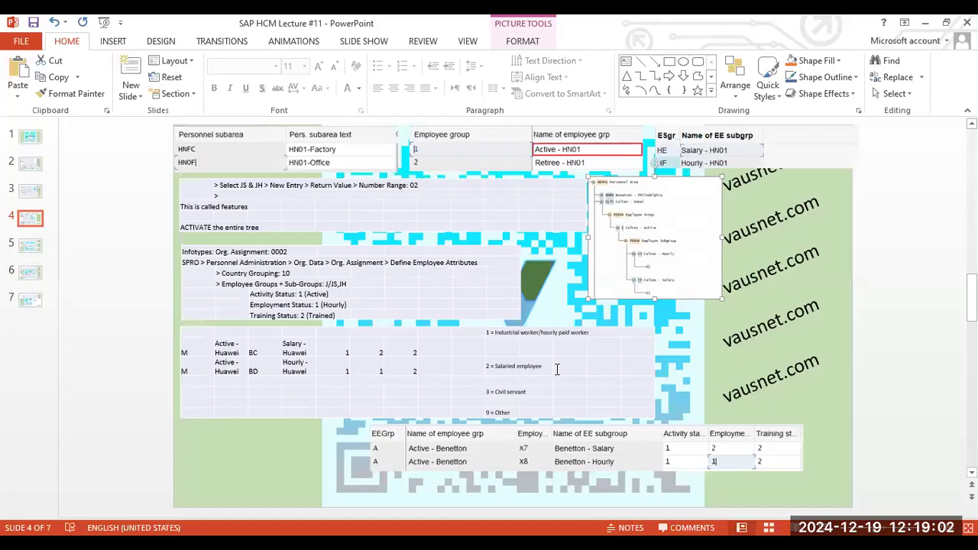
pyautogui.hotkey('alt', 'Tab')
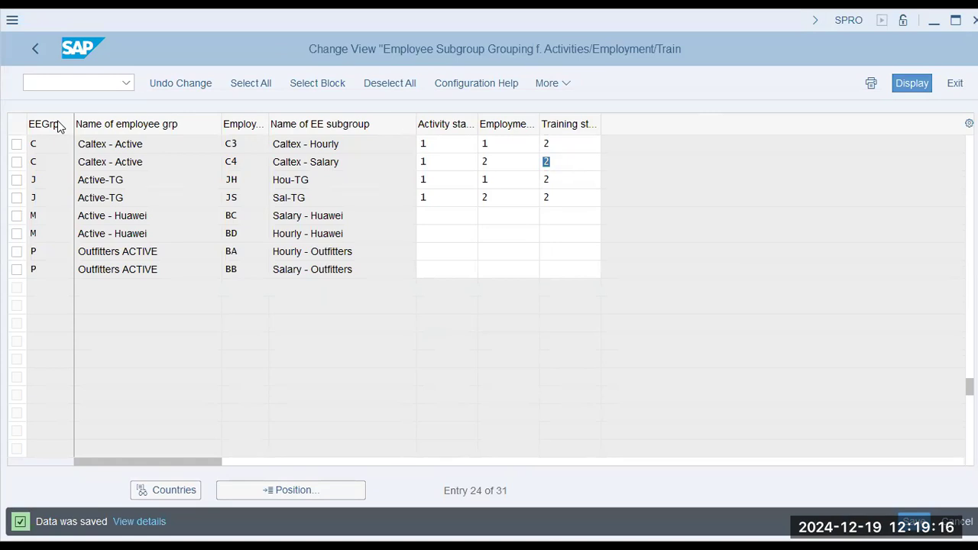
# Switch to PowerPoint, paste the captured Caltex grouping rows onto slide 4 and arrange them directly beneath the repositioned Benetton table picture
pyautogui.hotkey('alt', 'Tab')
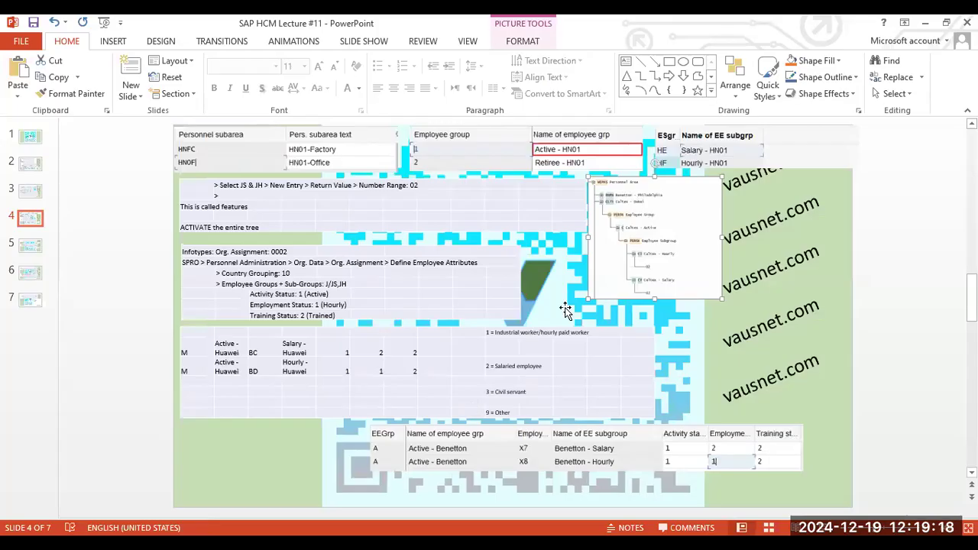
pyautogui.hotkey('ctrl', 'v')
pyautogui.moveTo(569, 294); pyautogui.dragTo(639, 457)
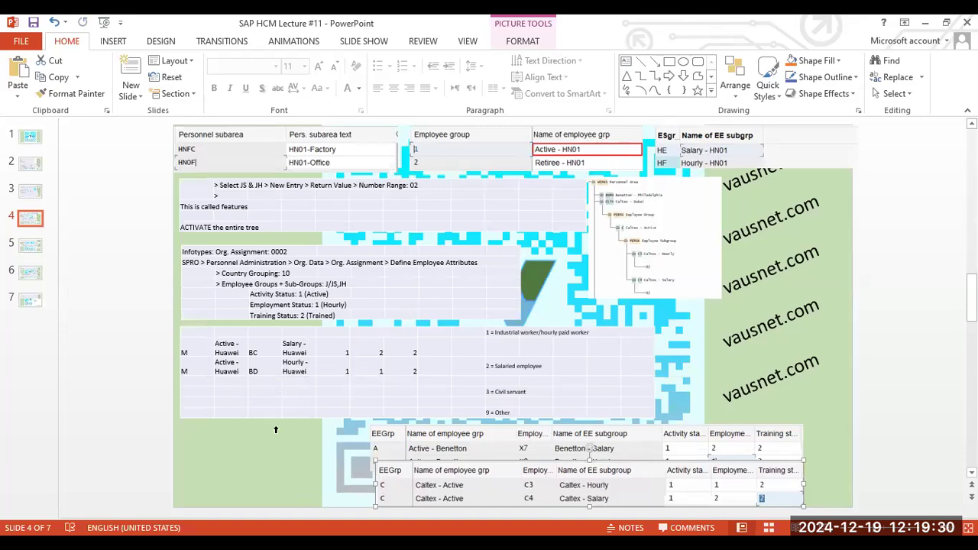
pyautogui.moveTo(493, 451); pyautogui.dragTo(360, 434)
pyautogui.moveTo(501, 499); pyautogui.dragTo(366, 492)
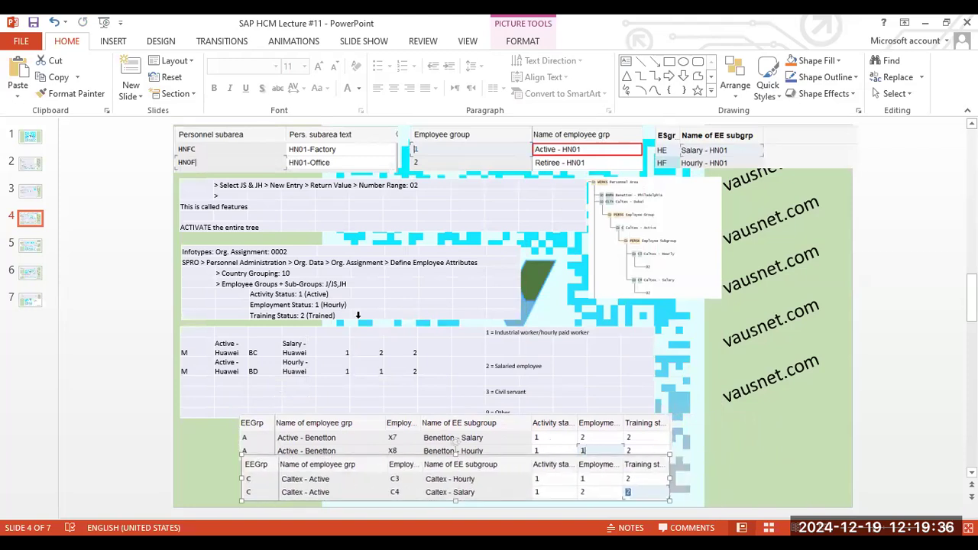
# Consult slide 5's notes and open Define international terms of employment in SAP with country grouping 10 as the work area
pyautogui.click(28, 246)
pyautogui.click(31, 219)
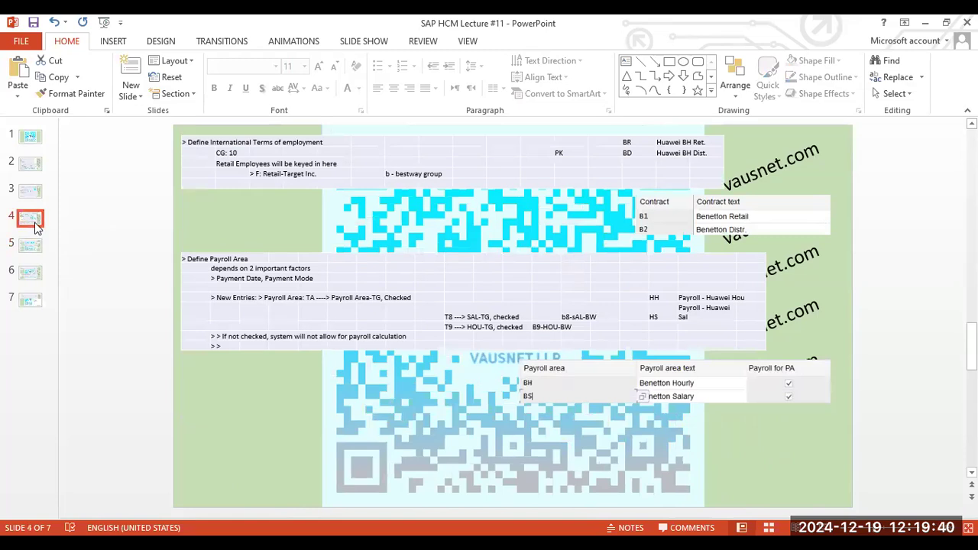
pyautogui.click(30, 245)
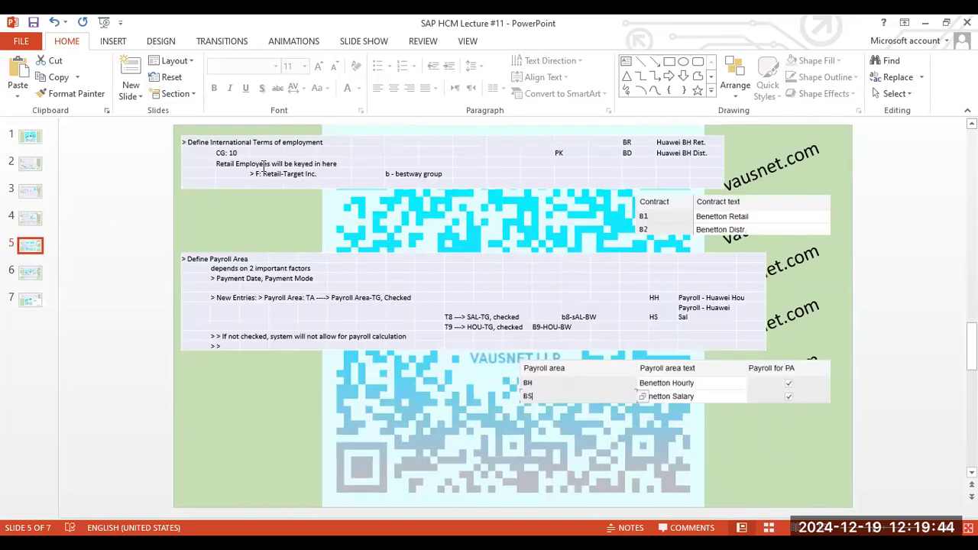
pyautogui.hotkey('alt', 'Tab')
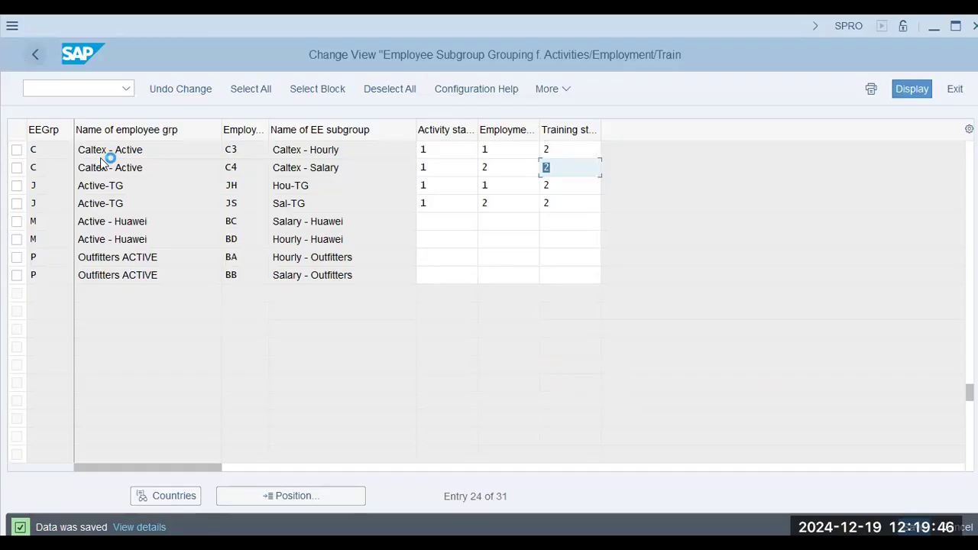
pyautogui.click(129, 294)
pyautogui.hotkey('alt', 'Tab')
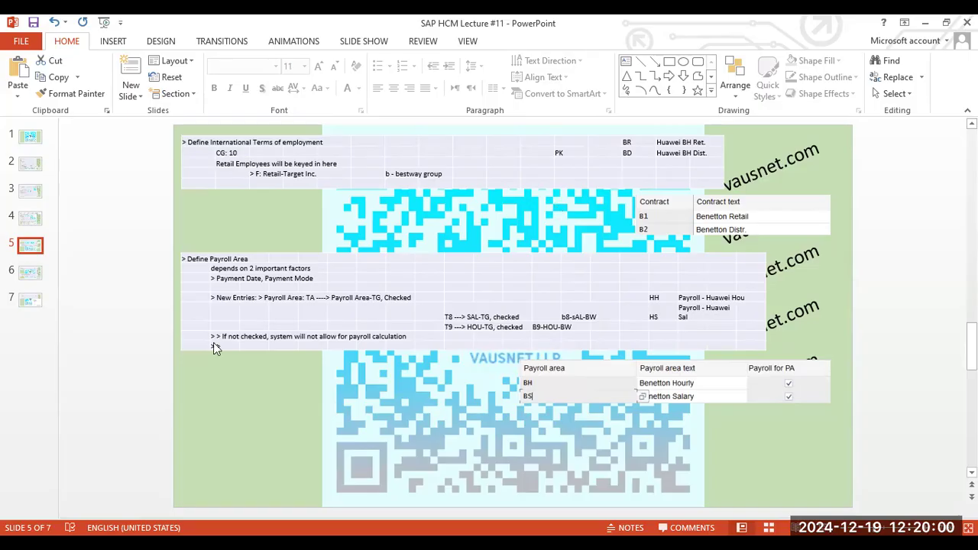
pyautogui.hotkey('alt', 'Tab')
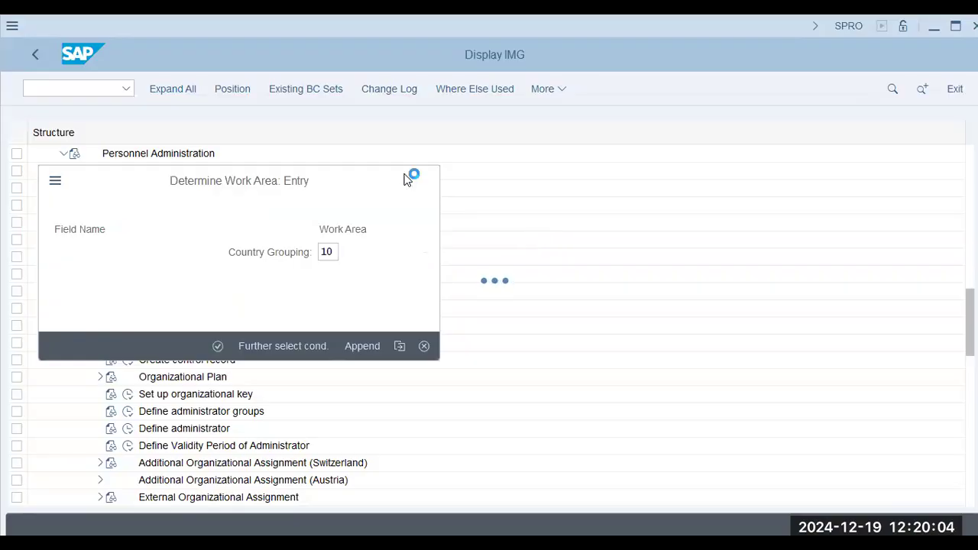
pyautogui.hotkey('alt', 'Tab')
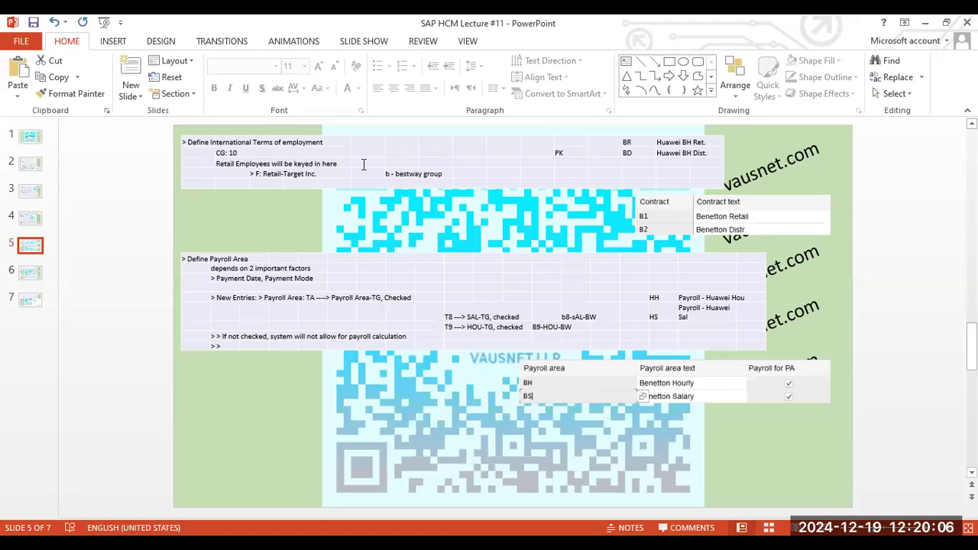
pyautogui.hotkey('alt', 'Tab')
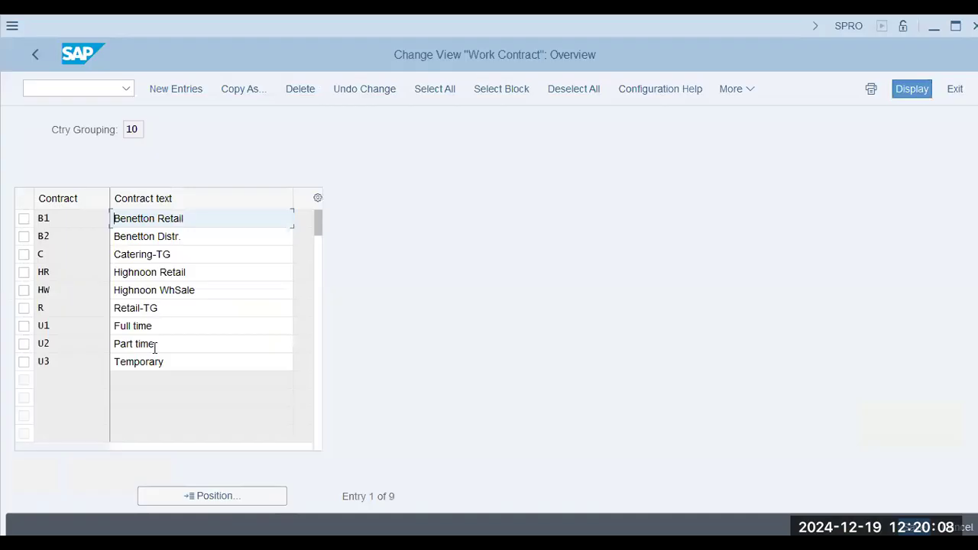
# Add work contract CX with the text Caltex-Employee and save it in customizing request SA2K902202
pyautogui.click(195, 255)
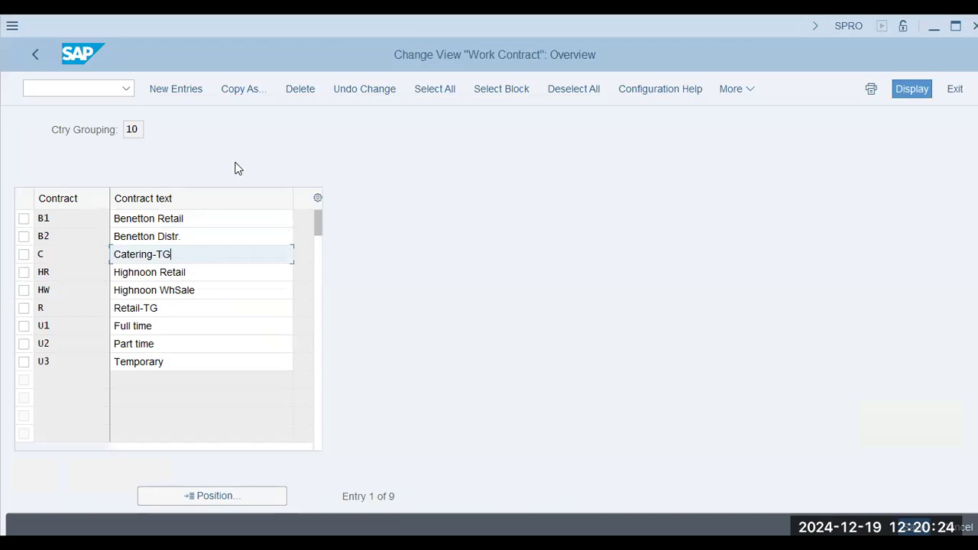
pyautogui.click(192, 219)
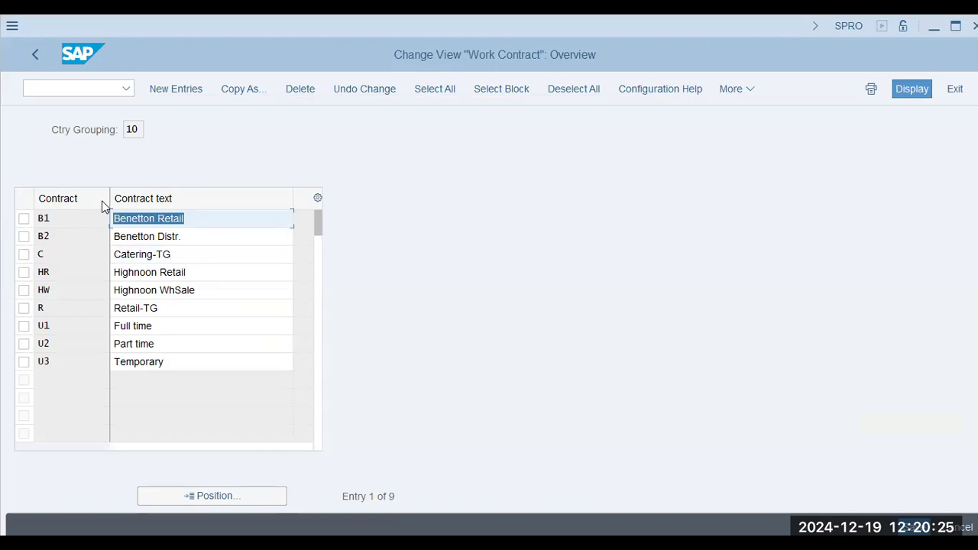
pyautogui.click(191, 234)
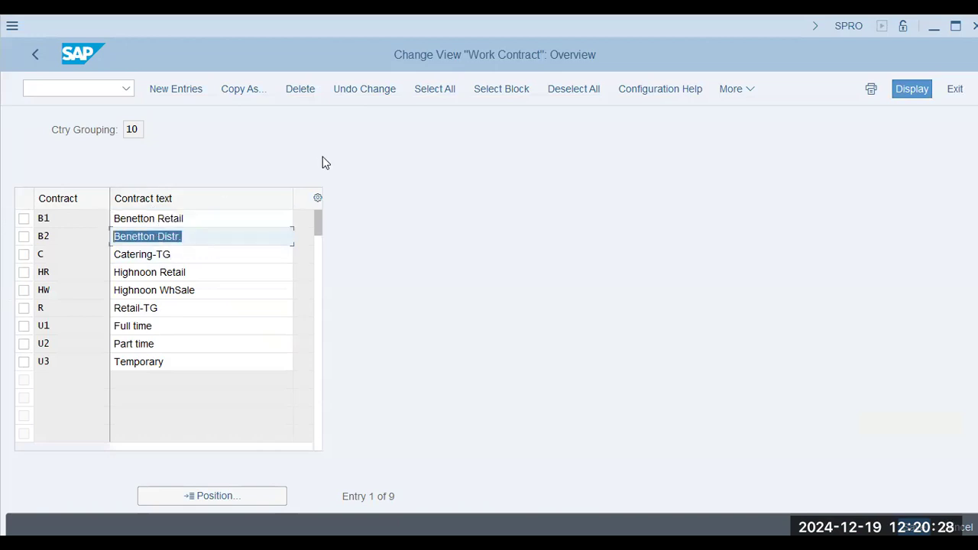
pyautogui.click(234, 239)
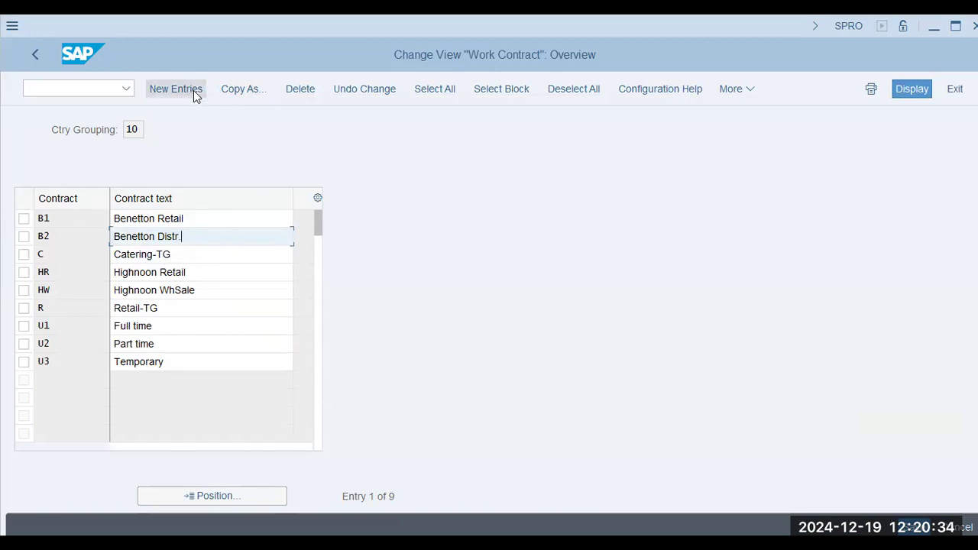
pyautogui.click(163, 92)
pyautogui.write('cx')
pyautogui.press('Tab')
pyautogui.write('C')
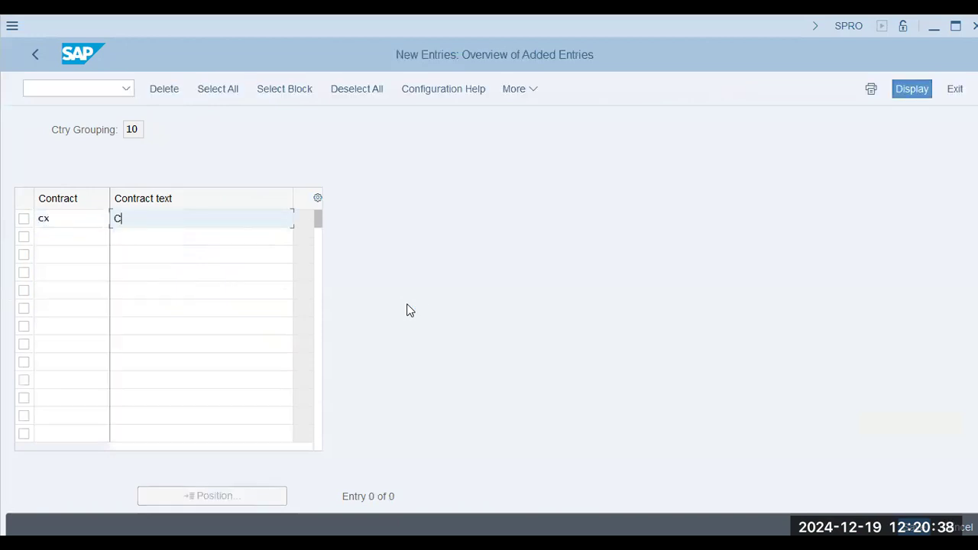
pyautogui.write('altex-Em')
pyautogui.press('BackSpace')
pyautogui.press('BackSpace')
pyautogui.press('BackSpace')
pyautogui.write('Employee')
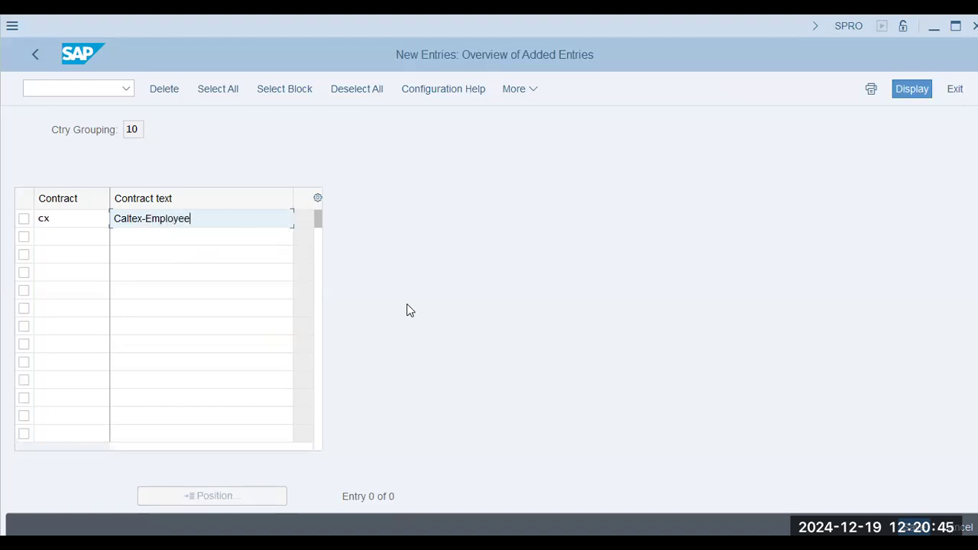
pyautogui.press('Return')
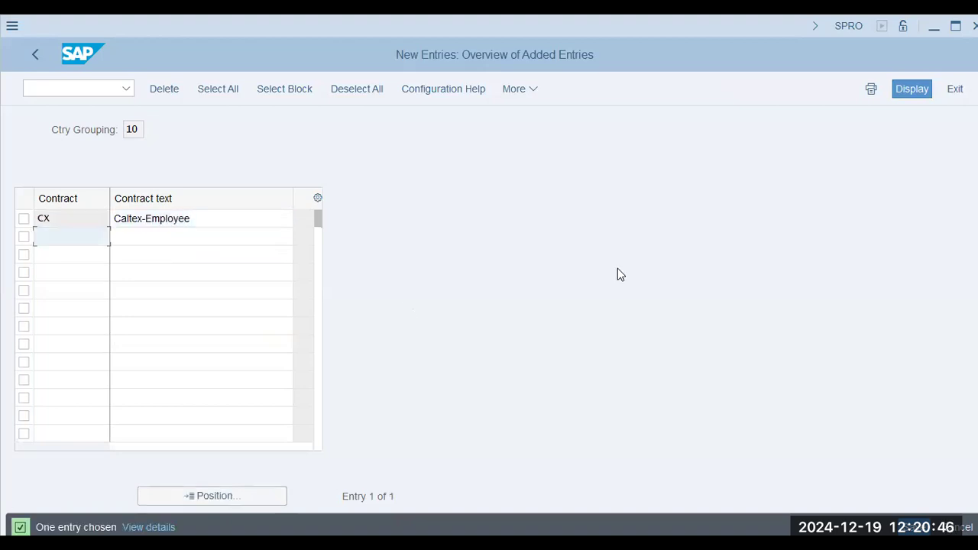
pyautogui.click(915, 528)
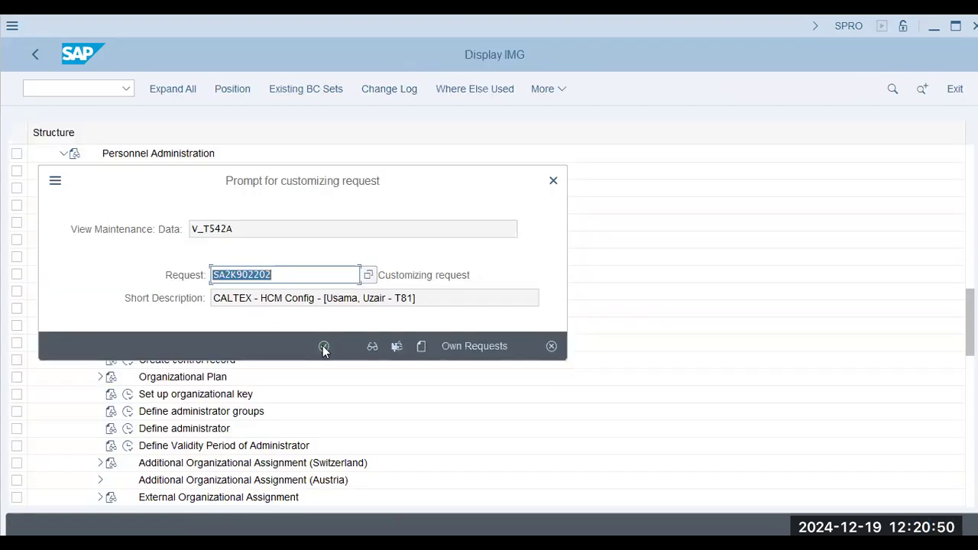
pyautogui.click(324, 348)
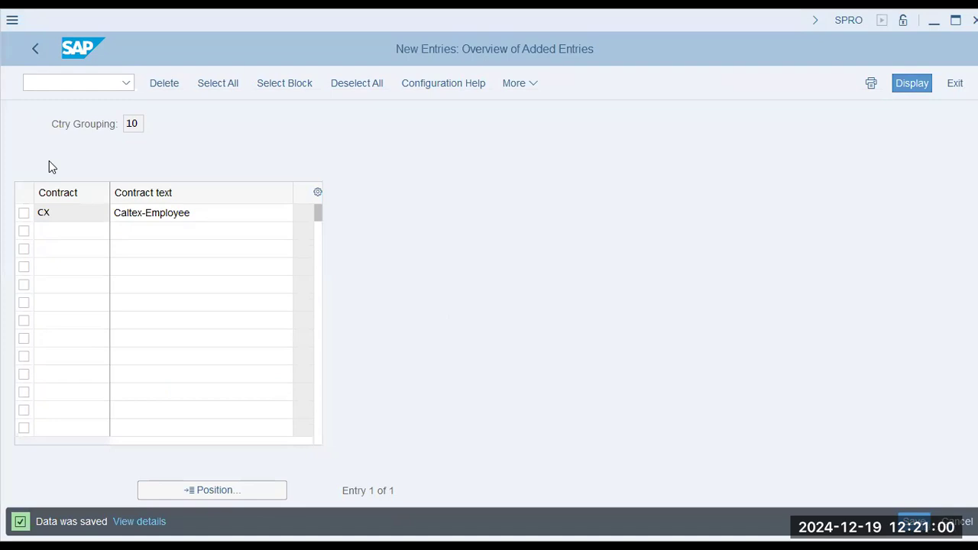
# Switch to PowerPoint and paste the captured CX contract entry onto slide 5 beside the Benetton contract picture
pyautogui.hotkey('alt', 'Tab')
pyautogui.hotkey('ctrl', 'v')
pyautogui.moveTo(546, 299); pyautogui.dragTo(536, 187)
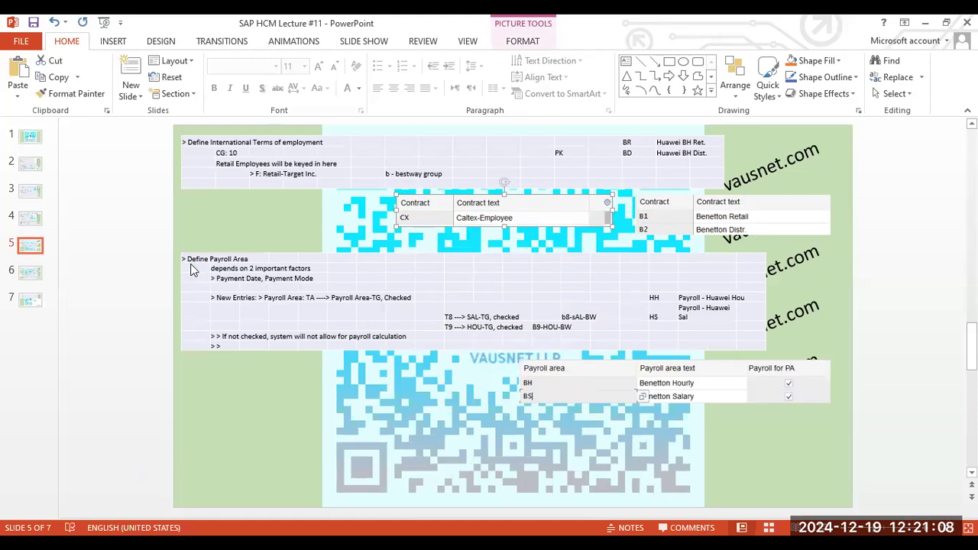
# Return to the SAP customizing structure and open the Create payroll area activity, consulting the payroll area notes on slide 5
pyautogui.hotkey('alt', 'Tab')
pyautogui.click(38, 55)
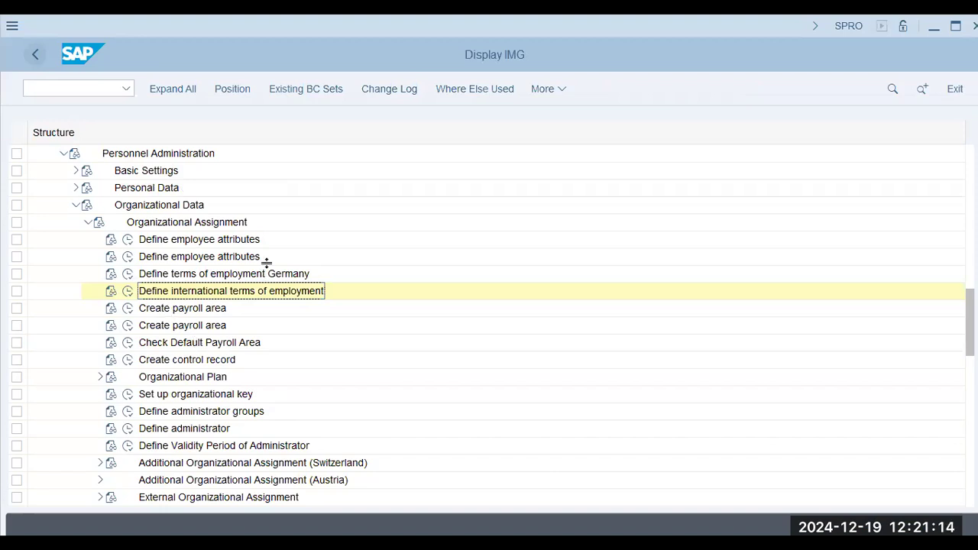
pyautogui.hotkey('alt', 'Tab')
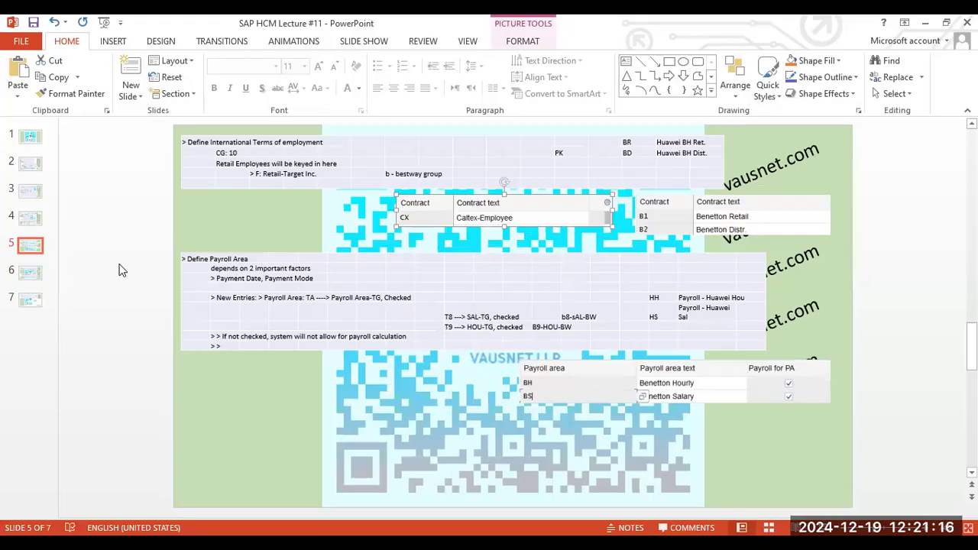
pyautogui.hotkey('alt', 'Tab')
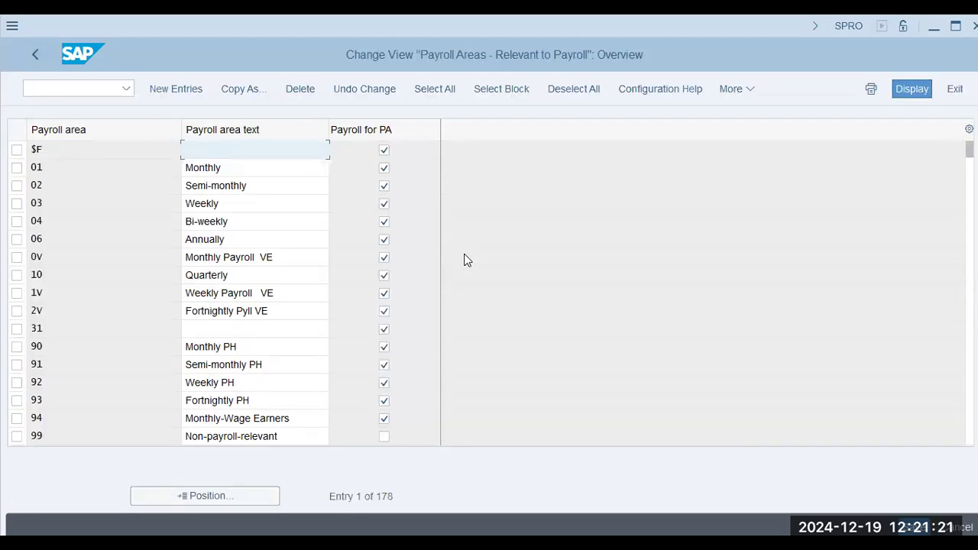
pyautogui.click(258, 170)
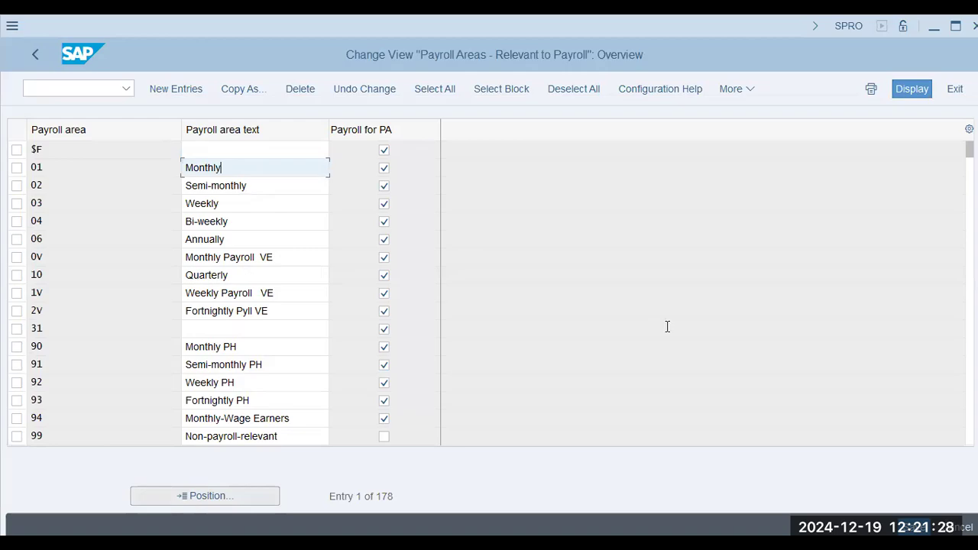
pyautogui.hotkey('alt', 'Tab')
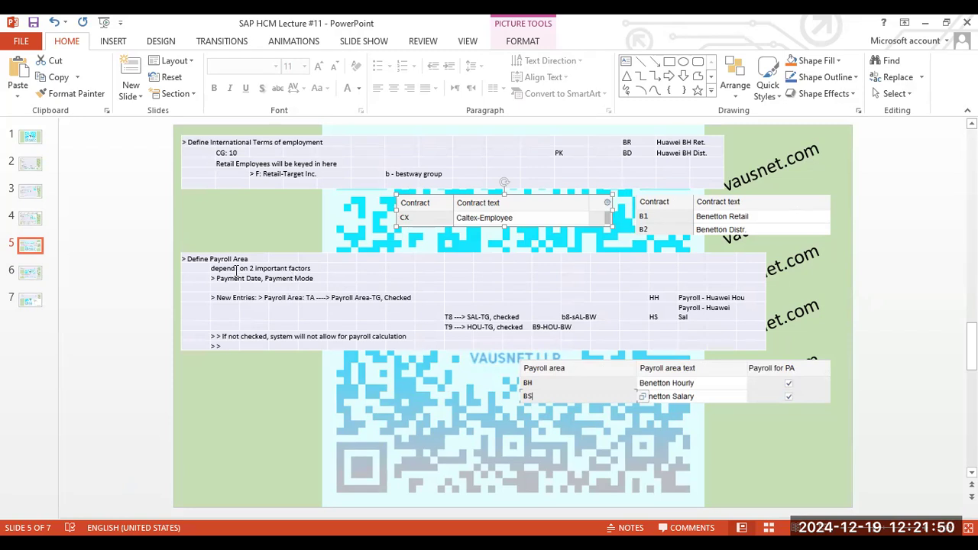
pyautogui.hotkey('alt', 'Tab')
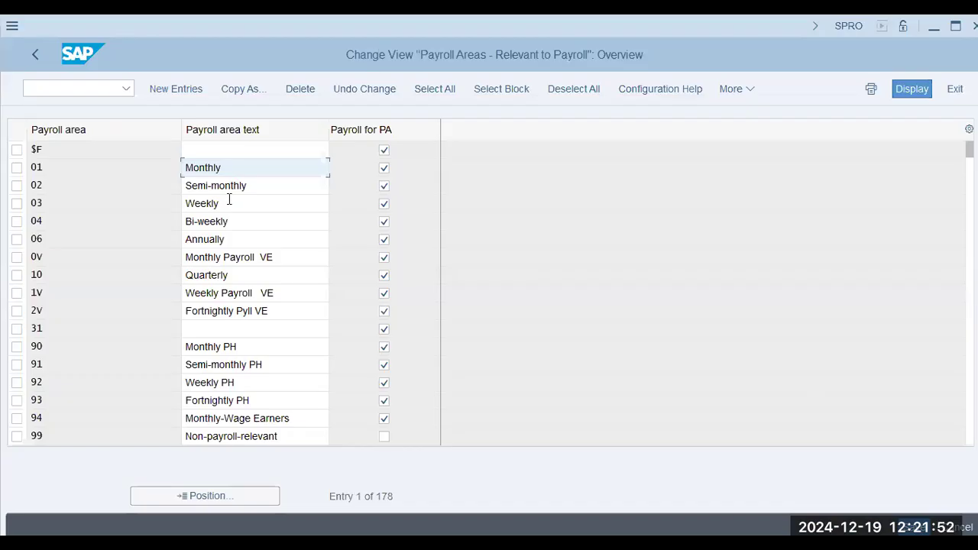
# Add new payroll area entries CM with the text Caltex Monthly and CW with the text Caltex Weekly
pyautogui.press('F5')
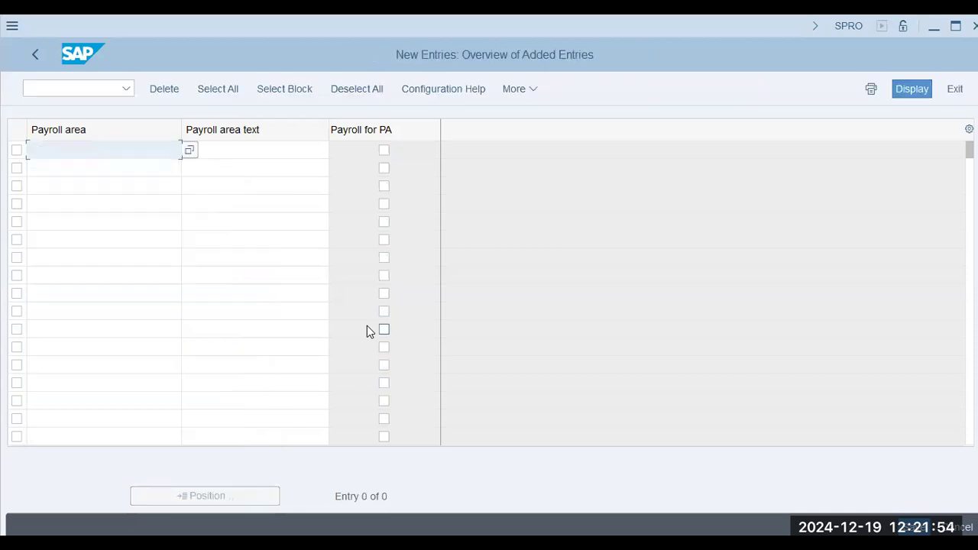
pyautogui.write('cm')
pyautogui.press('Tab')
pyautogui.write('Caltex')
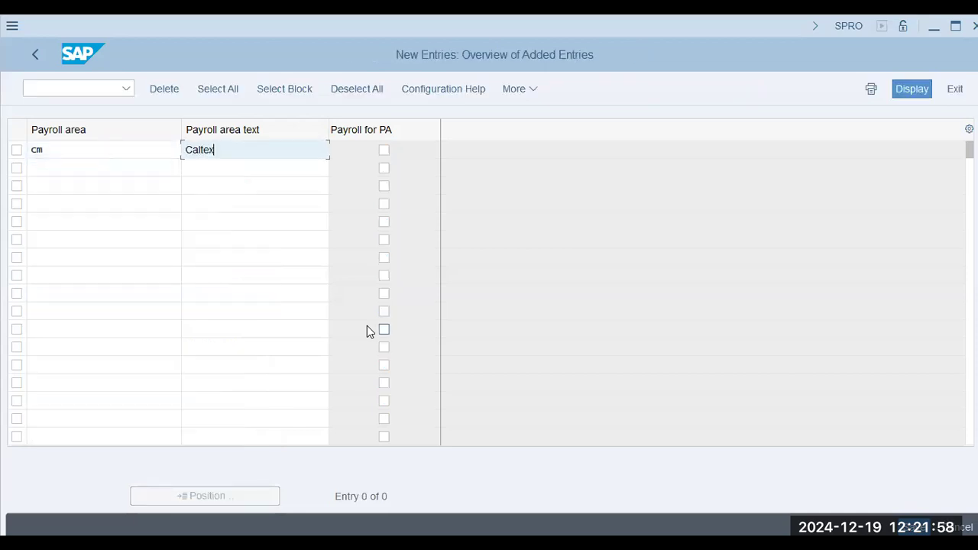
pyautogui.write(' Monthly')
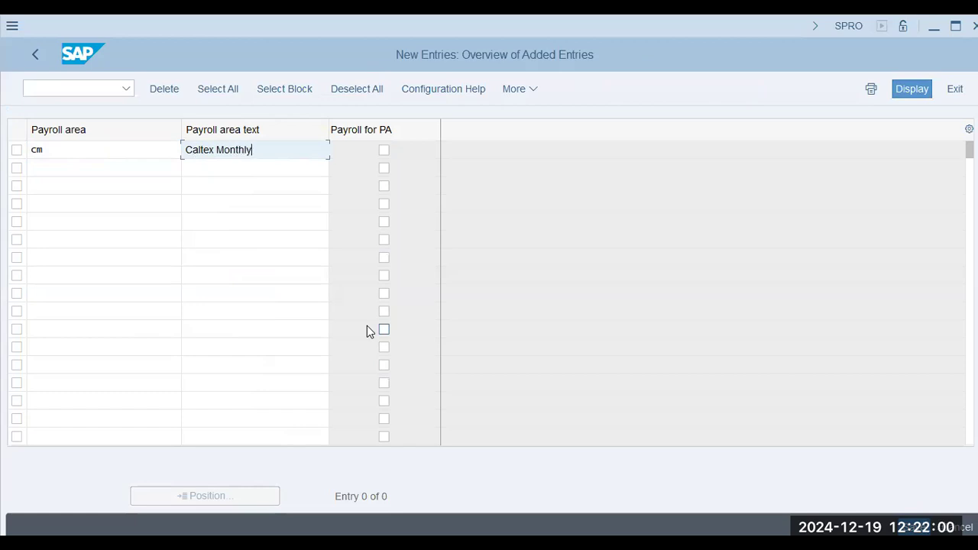
pyautogui.press('Tab')
pyautogui.press('Tab')
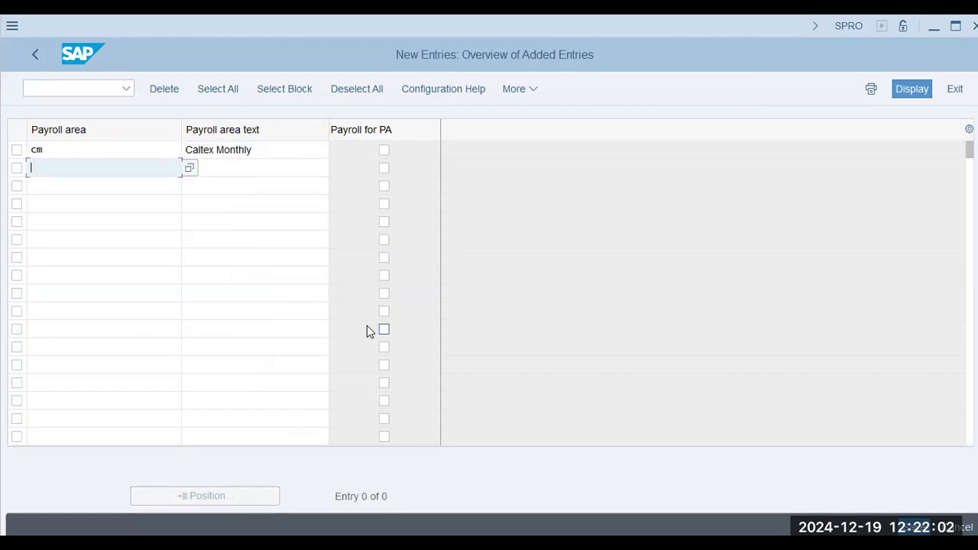
pyautogui.write('cw')
pyautogui.press('Tab')
pyautogui.write('Caltex Weekly')
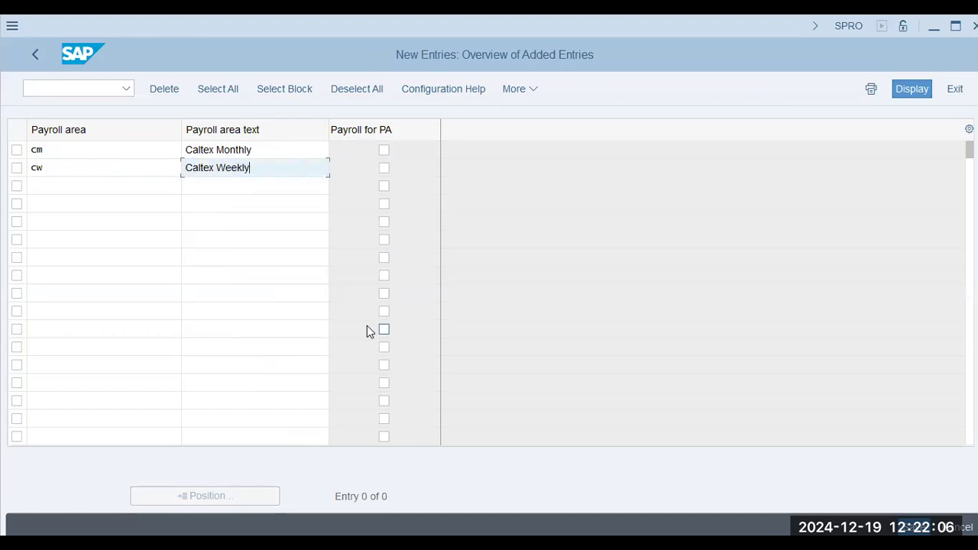
pyautogui.press('Return')
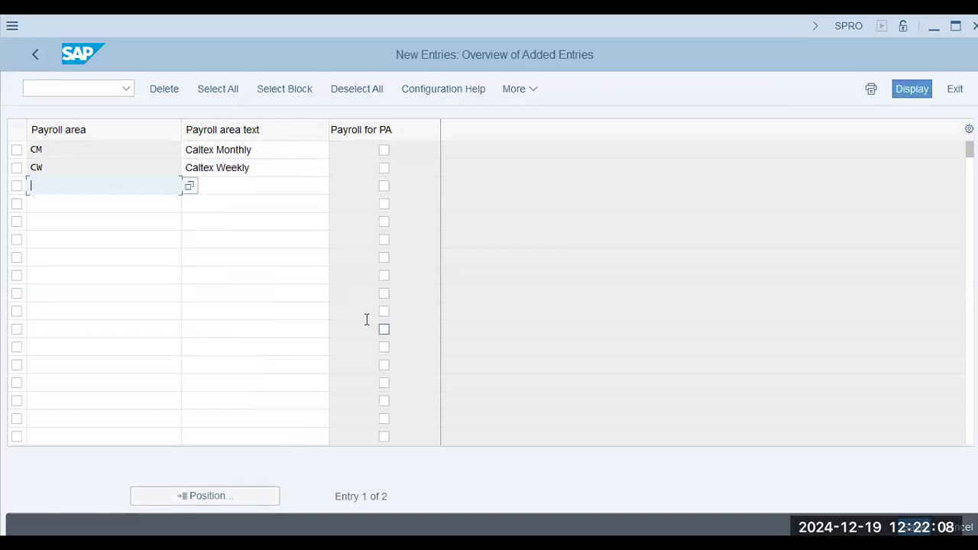
# Enable Payroll for PA for both new Caltex payroll areas, checking against slide 5, and save the entries
pyautogui.hotkey('alt', 'Tab')
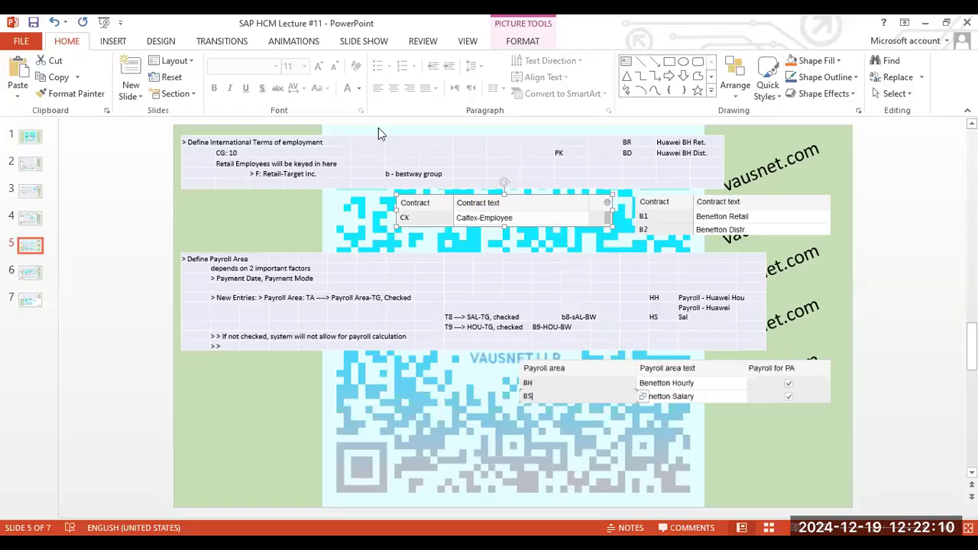
pyautogui.hotkey('alt', 'Tab')
pyautogui.click(384, 150)
pyautogui.click(385, 166)
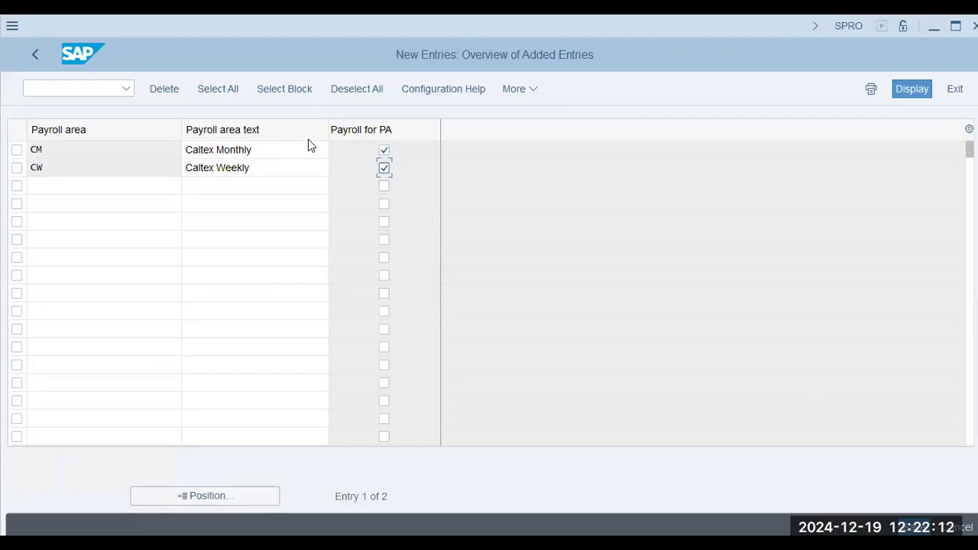
pyautogui.click(914, 528)
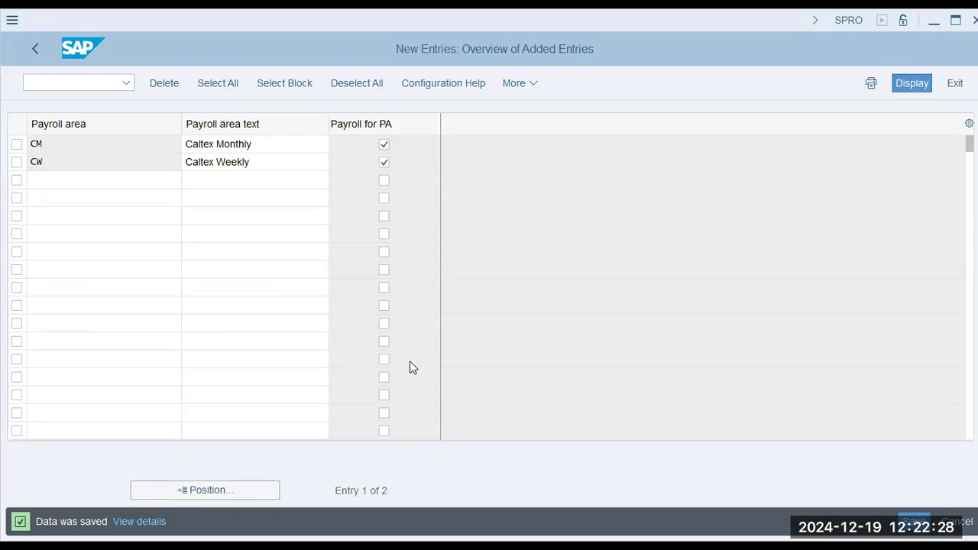
# Switch to PowerPoint and paste the captured Caltex payroll areas onto slide 5 beside the Benetton payroll area picture
pyautogui.hotkey('alt', 'Tab')
pyautogui.hotkey('ctrl', 'v')
pyautogui.moveTo(534, 295); pyautogui.dragTo(373, 357)
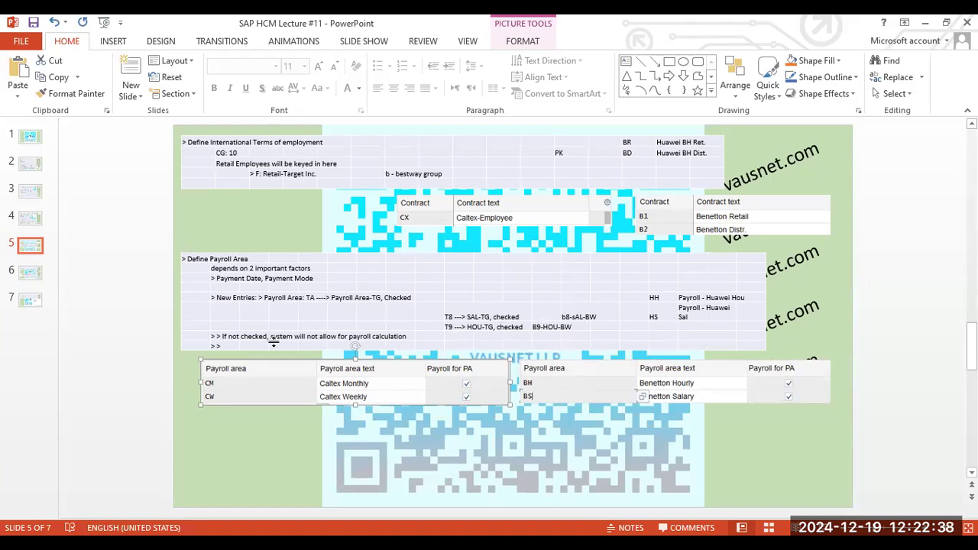
# View the Create Payroll Area notes on slide 6 and open the Payroll Areas view with period parameters in SAP
pyautogui.click(32, 274)
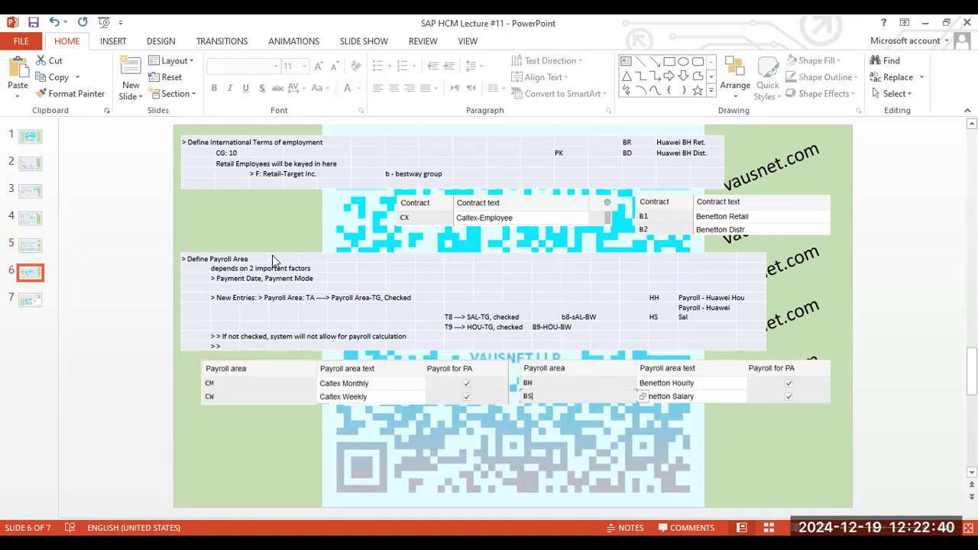
pyautogui.scroll(-3, 274, 260)
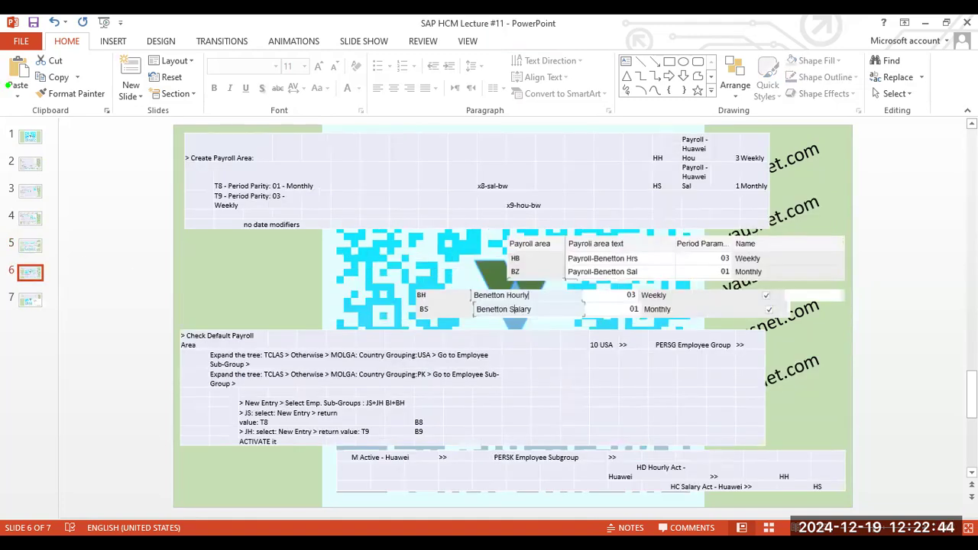
pyautogui.hotkey('alt', 'Tab')
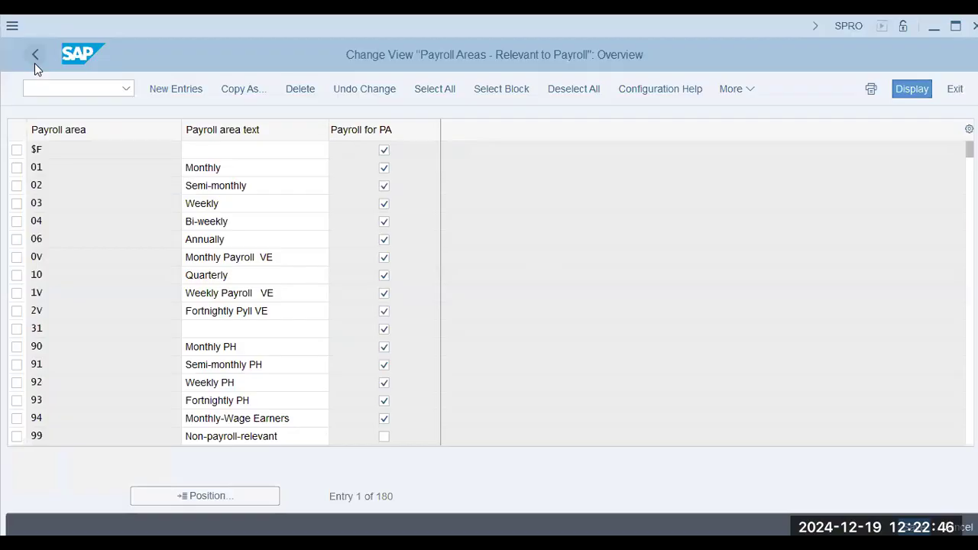
pyautogui.click(35, 63)
pyautogui.click(128, 324)
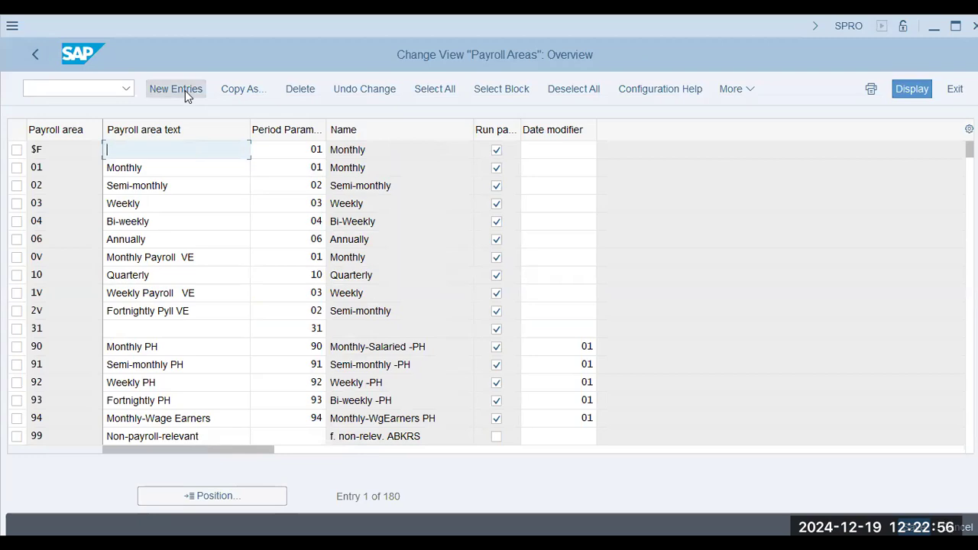
# Try to add payroll area CM as Caltex - Monthly with period parameter 01 and payroll run enabled, consulting slide 6
pyautogui.hotkey('alt', 'Tab')
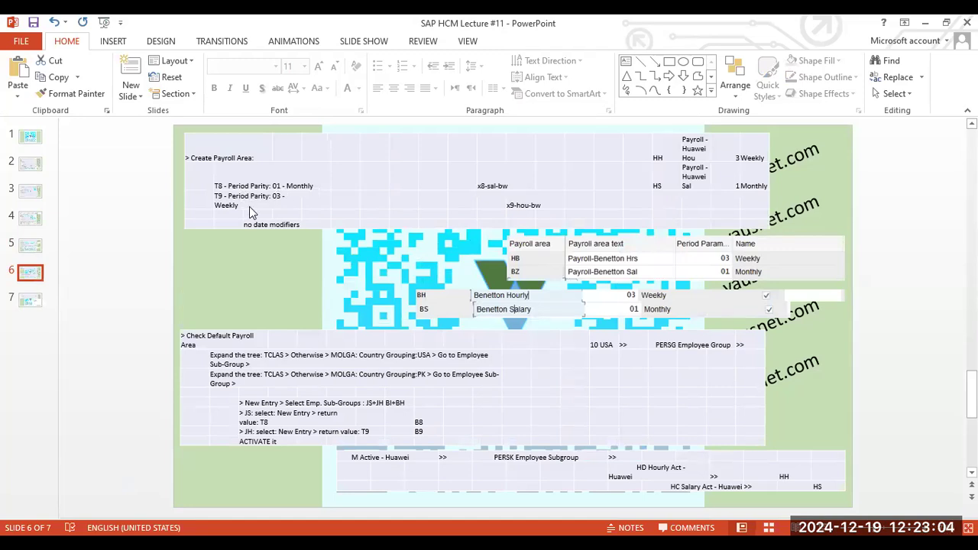
pyautogui.hotkey('alt', 'Tab')
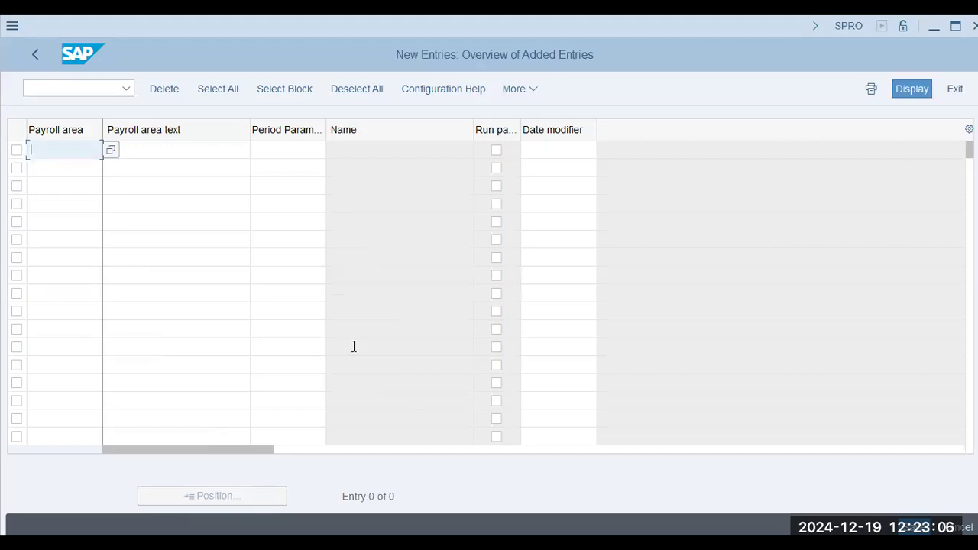
pyautogui.write('cm')
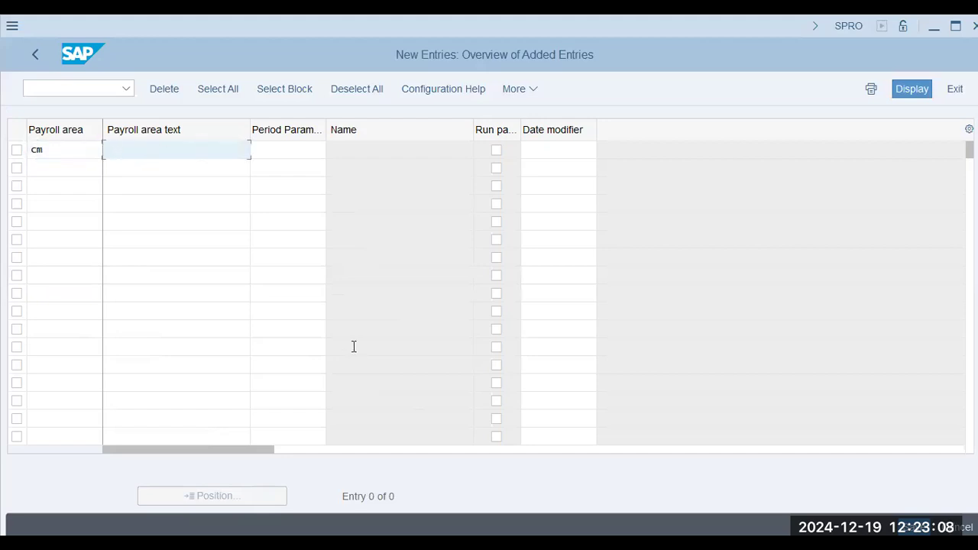
pyautogui.write('Caltex - Monthly')
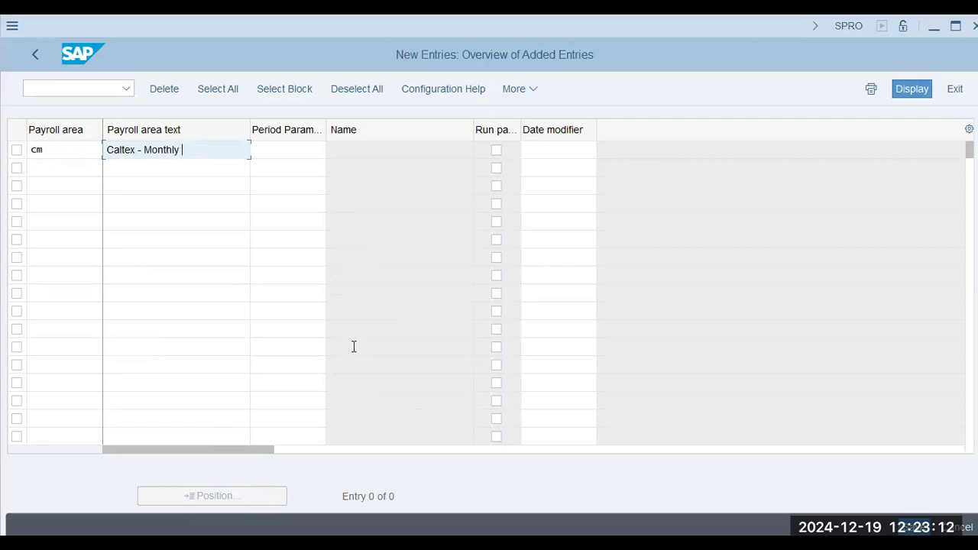
pyautogui.press('Tab')
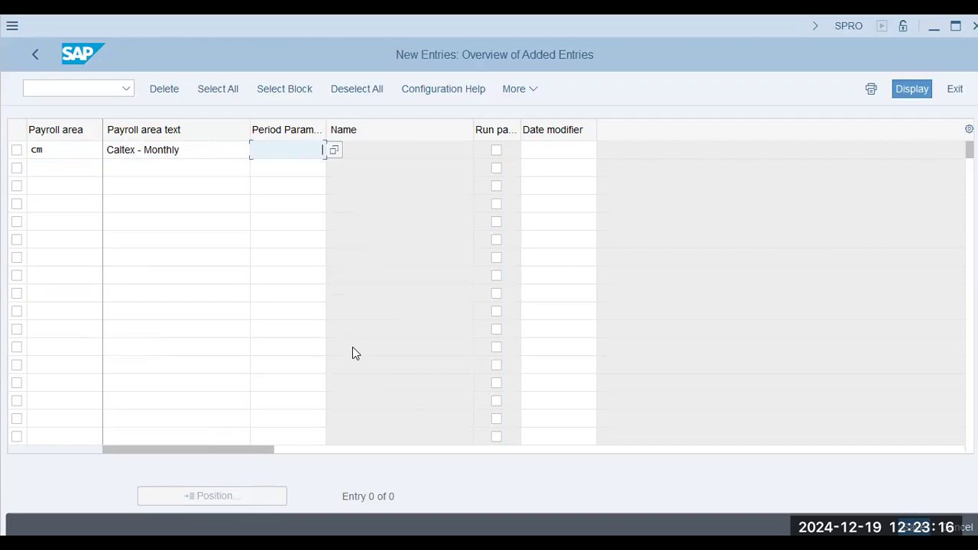
pyautogui.write('01')
pyautogui.press('Tab')
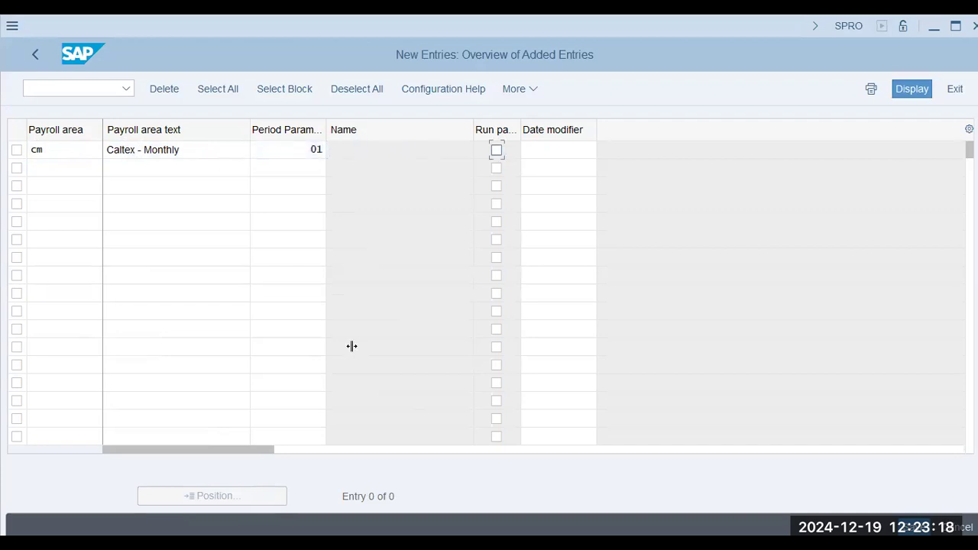
pyautogui.hotkey('alt', 'Tab')
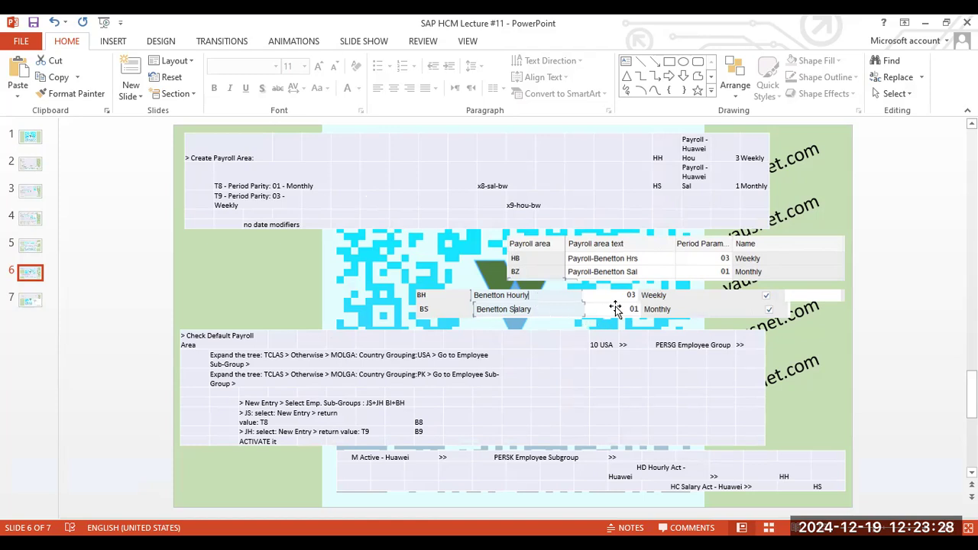
pyautogui.hotkey('alt', 'Tab')
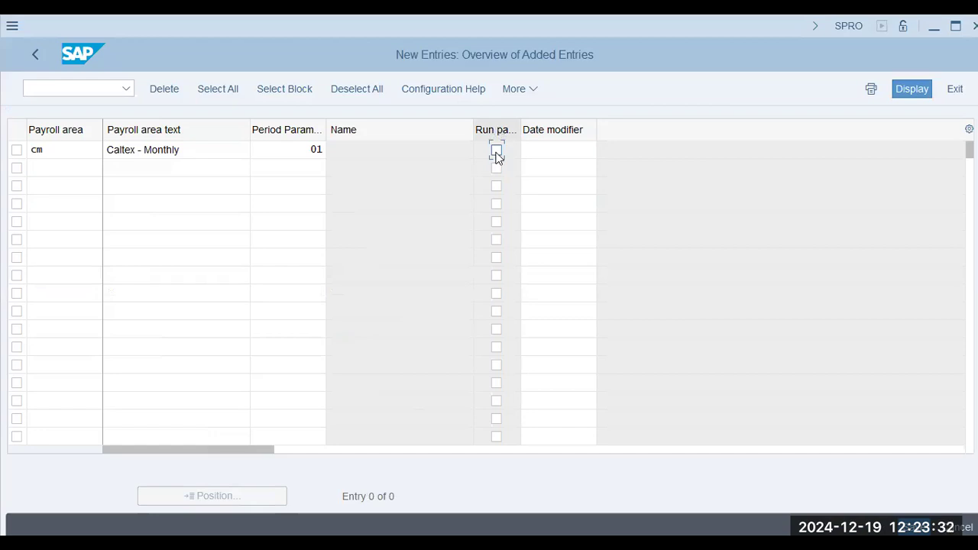
pyautogui.click(496, 151)
# Try to add payroll area CW as Caltex-Weekly with period parameter 03 and payroll run enabled, and discard the new entries
pyautogui.click(83, 168)
pyautogui.write('cw')
pyautogui.press('Tab')
pyautogui.write('Caltex')
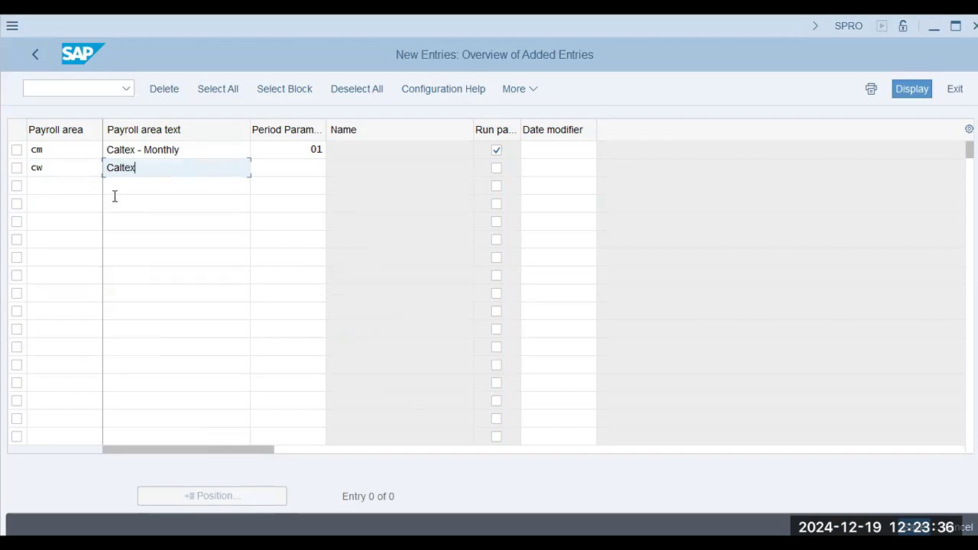
pyautogui.write('-Weekly')
pyautogui.press('Tab')
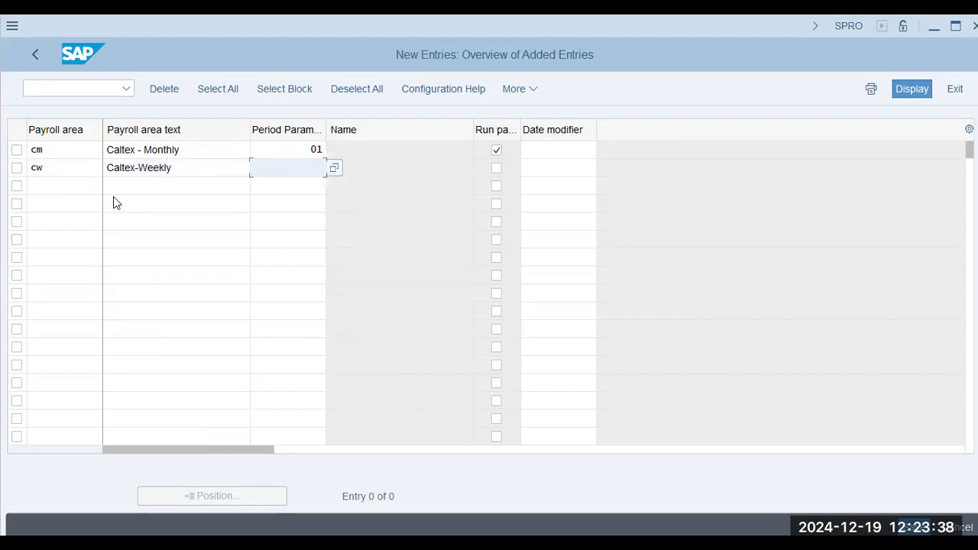
pyautogui.write('03')
pyautogui.press('Tab')
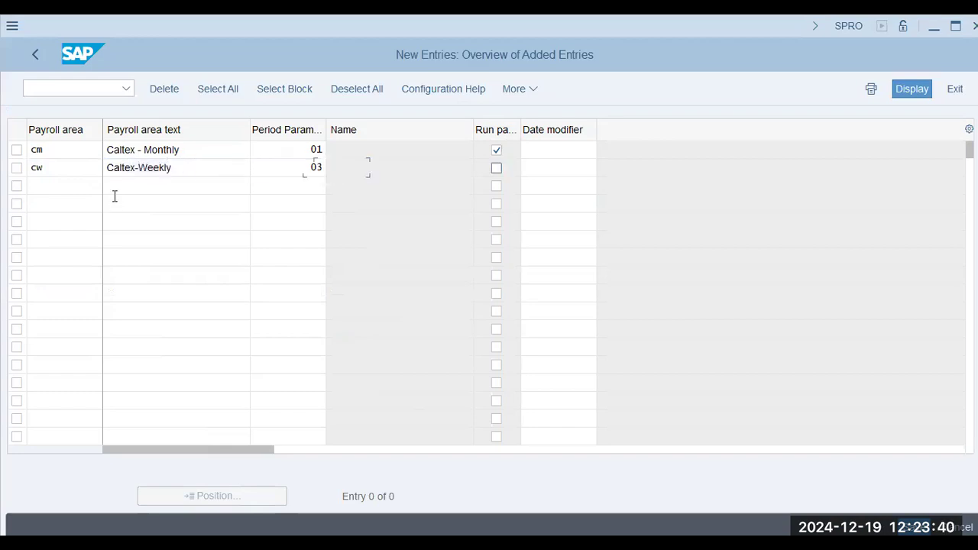
pyautogui.press('Return')
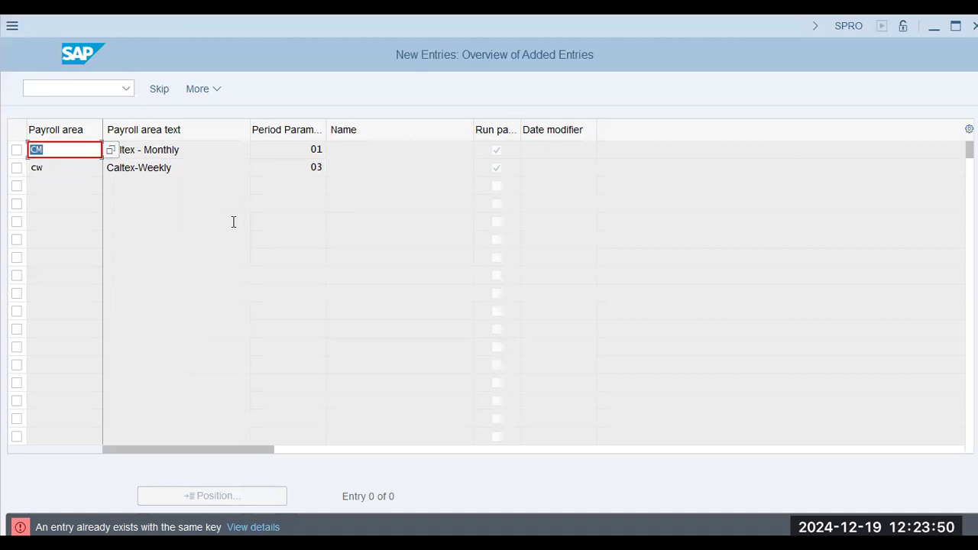
pyautogui.click(111, 152)
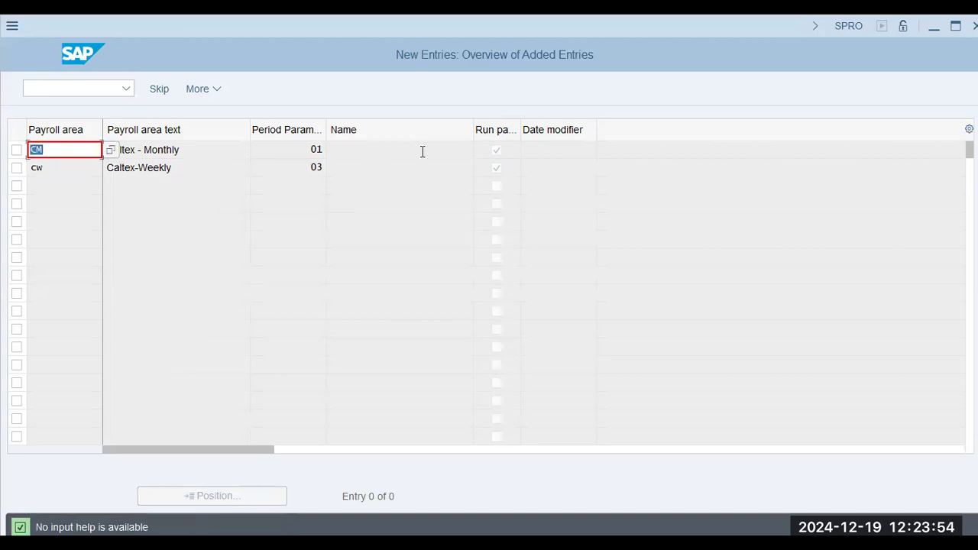
pyautogui.click(120, 158)
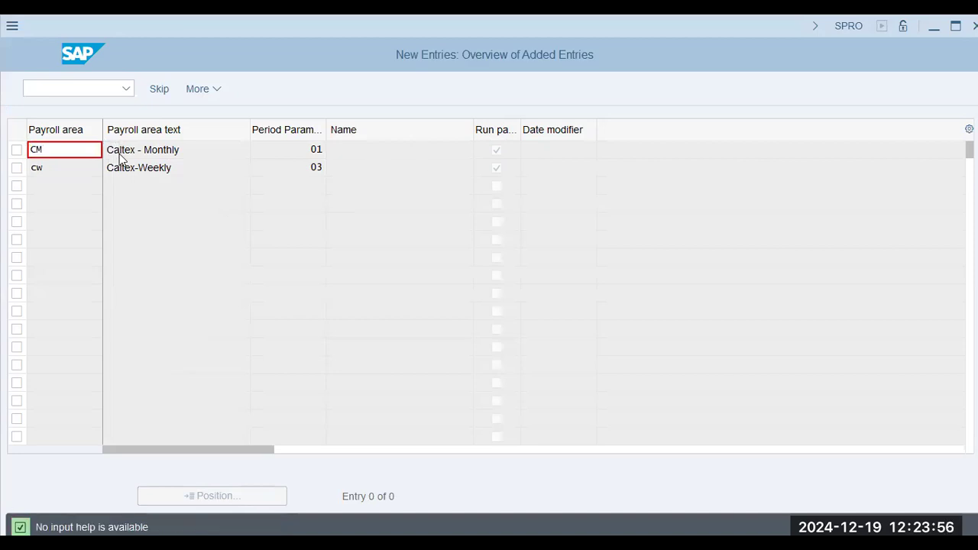
pyautogui.press('F12')
pyautogui.click(287, 370)
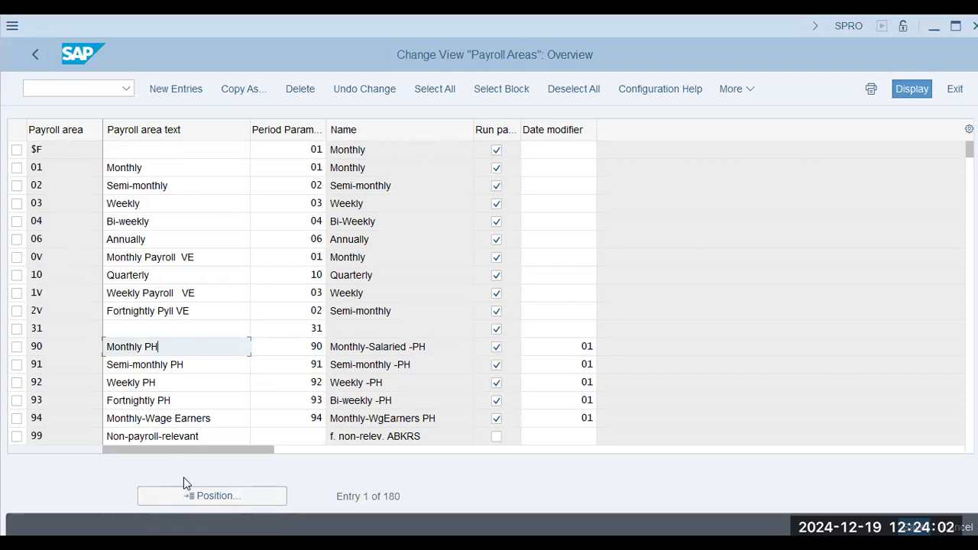
# Position the Payroll Areas list at CM and set the period parameter of CW (Caltex Weekly) to 03
pyautogui.click(191, 497)
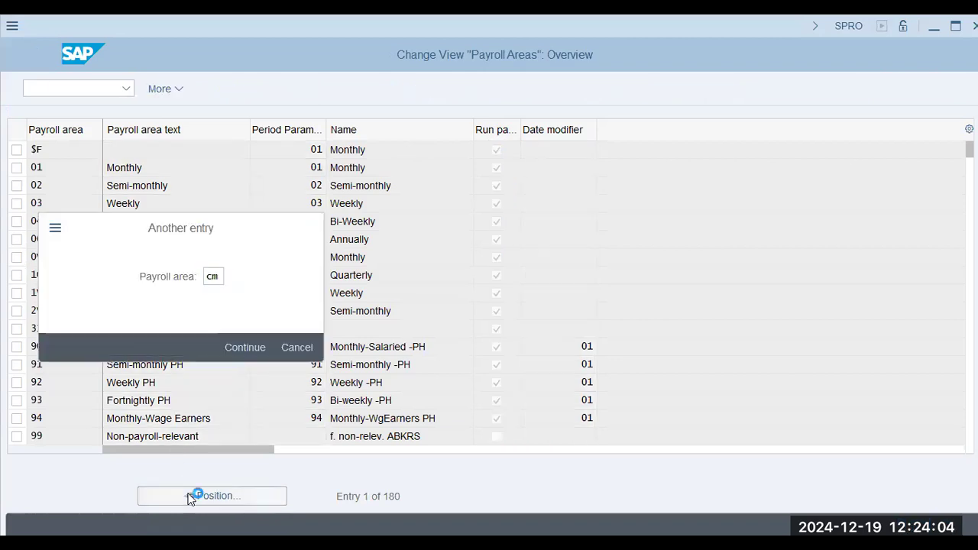
pyautogui.press('Return')
pyautogui.click(217, 170)
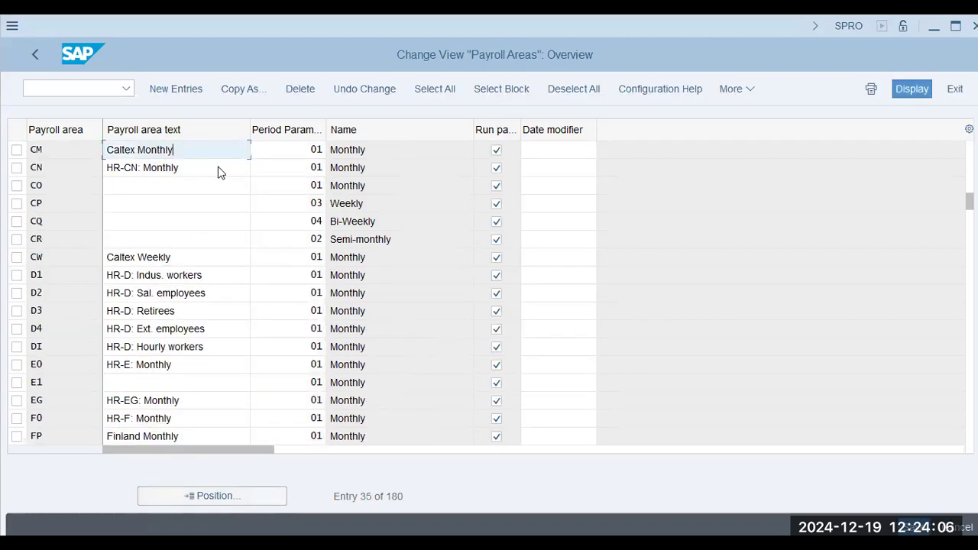
pyautogui.click(231, 257)
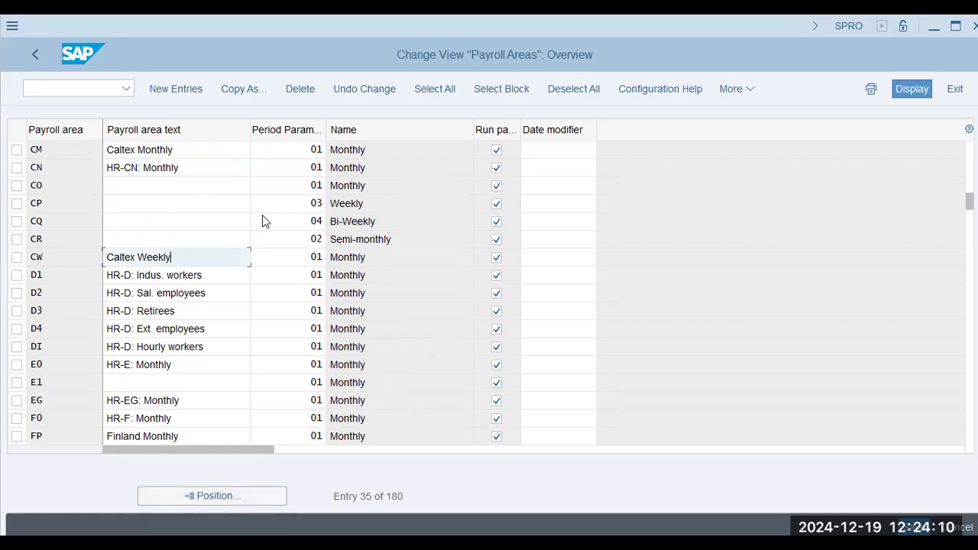
pyautogui.click(318, 257)
pyautogui.write('3')
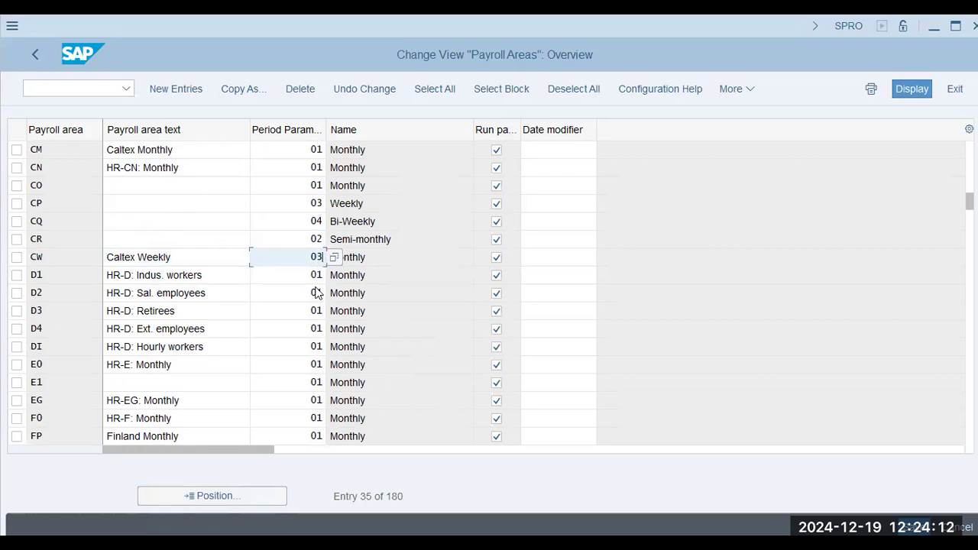
pyautogui.press('Return')
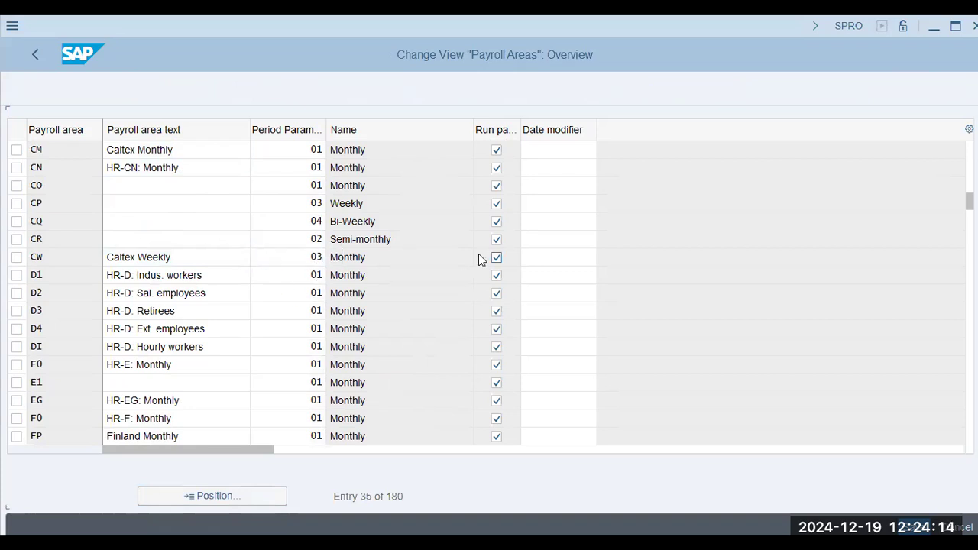
pyautogui.click(201, 149)
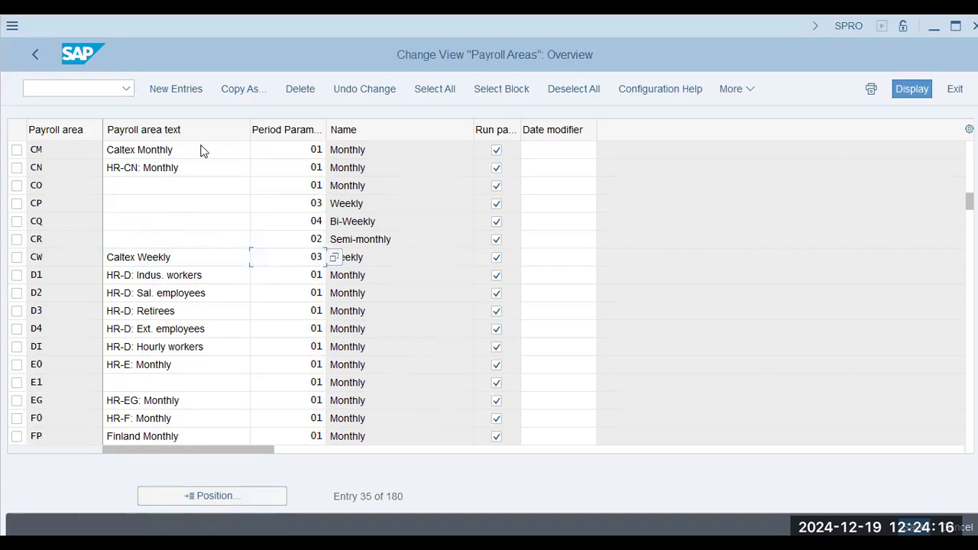
# Save the payroll area changes to the CALTEX - HCM Config customizing request
pyautogui.click(303, 151)
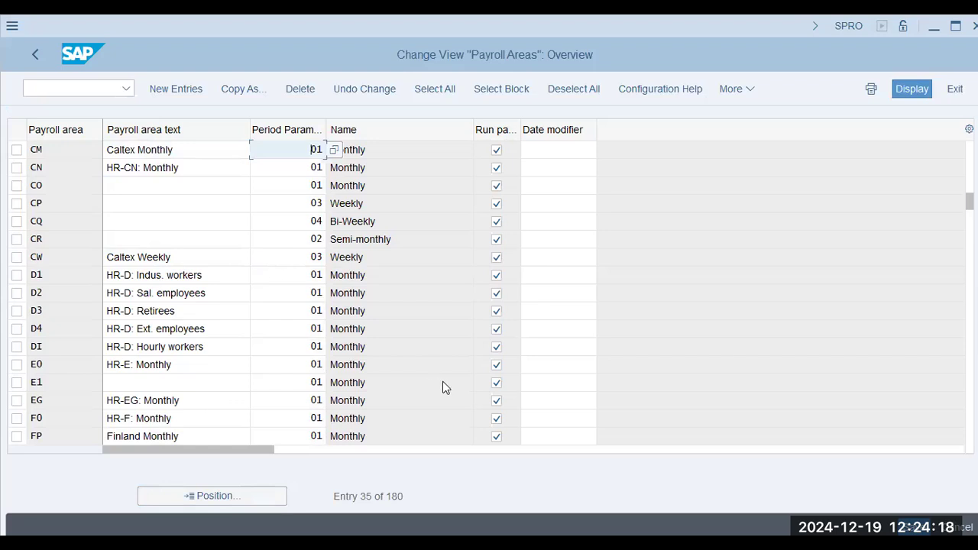
pyautogui.press('Return')
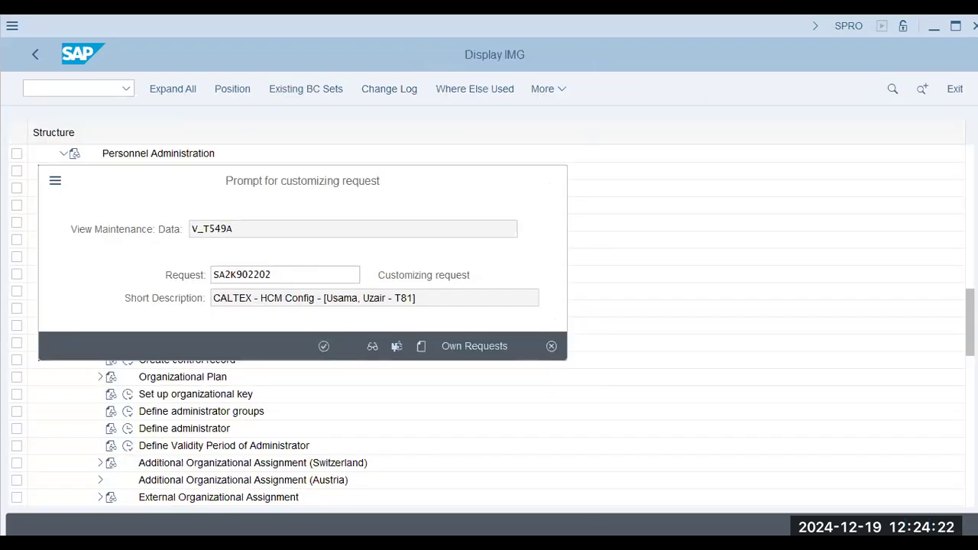
pyautogui.press('Return')
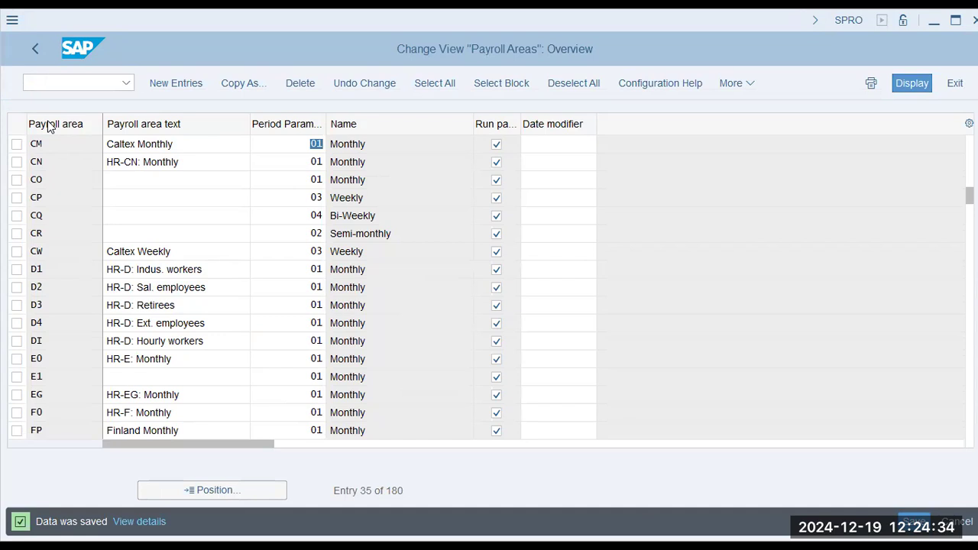
# Switch to PowerPoint and place the cropped screenshot of the CM Caltex Monthly payroll area above the Check Default Payroll Area notes on slide 6
pyautogui.hotkey('alt', 'Tab')
pyautogui.moveTo(549, 309); pyautogui.dragTo(723, 366)
pyautogui.moveTo(661, 296); pyautogui.dragTo(507, 296)
pyautogui.moveTo(538, 349); pyautogui.dragTo(449, 312)
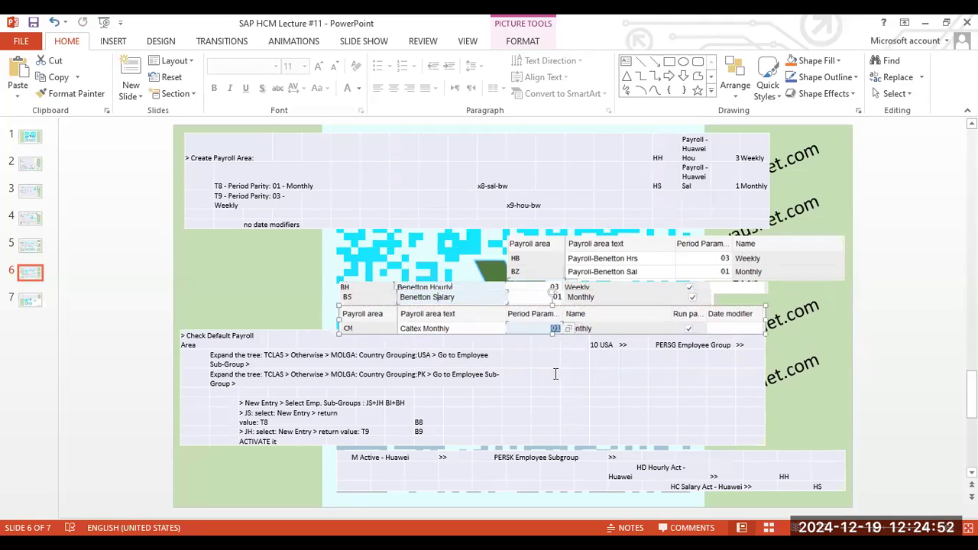
# Capture the CW Caltex Weekly row in SAP, paste it on slide 6 above the Benetton screenshots, and save the presentation
pyautogui.hotkey('alt', 'Tab')
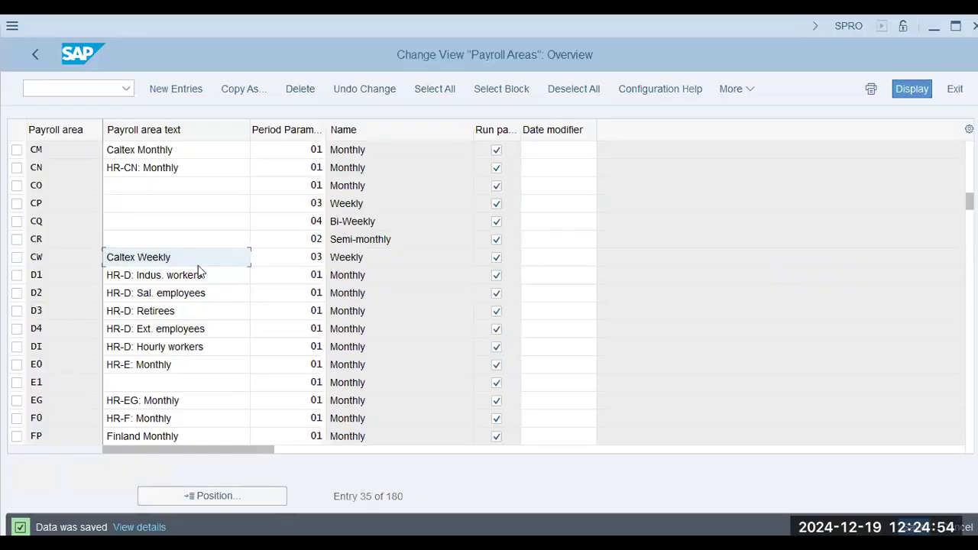
pyautogui.scroll(-1, 208, 269)
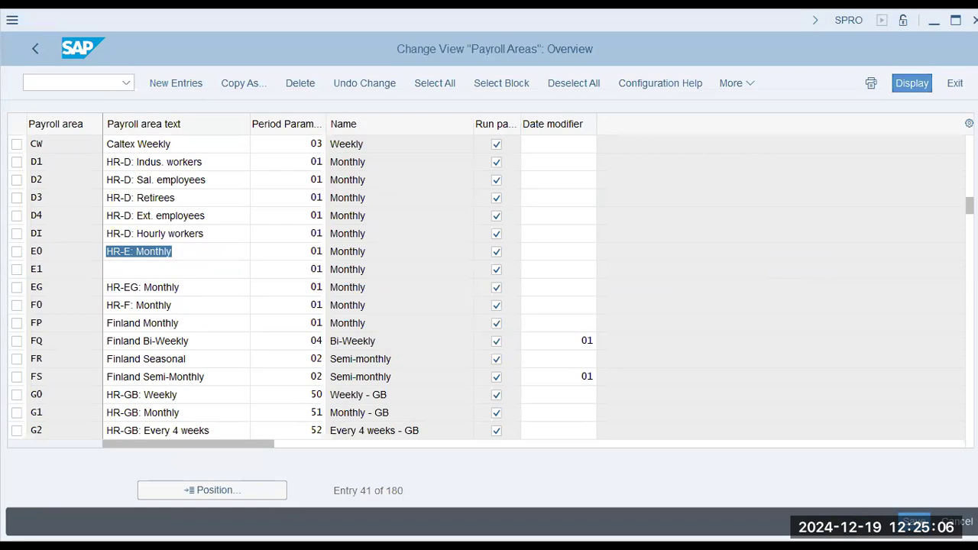
pyautogui.hotkey('alt', 'Tab')
pyautogui.hotkey('ctrl', 'v')
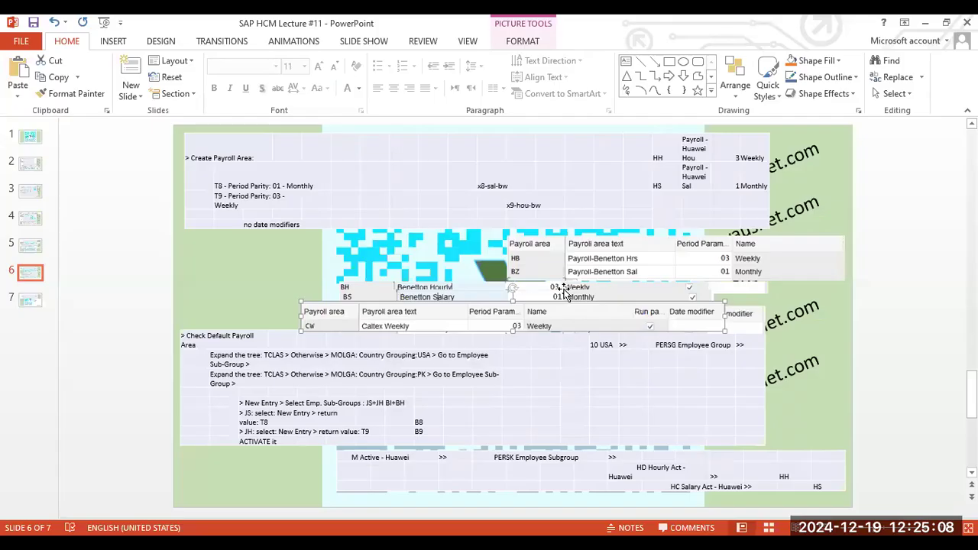
pyautogui.moveTo(573, 305); pyautogui.dragTo(694, 210)
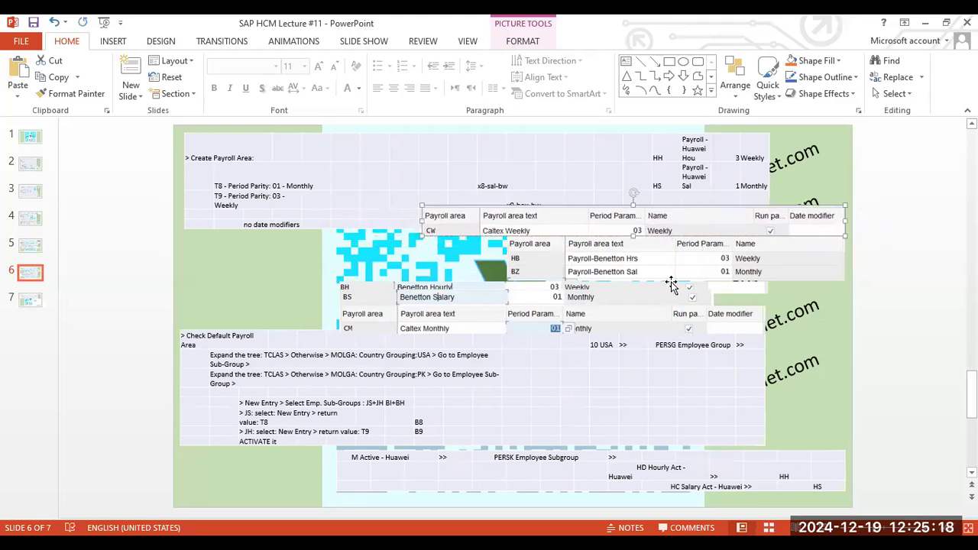
pyautogui.hotkey('ctrl', 's')
pyautogui.click(322, 367)
# Return to the SAP IMG, open Check Default Payroll Area, and compare the ABKRS decision tree with the notes on slide 6
pyautogui.hotkey('alt', 'Tab')
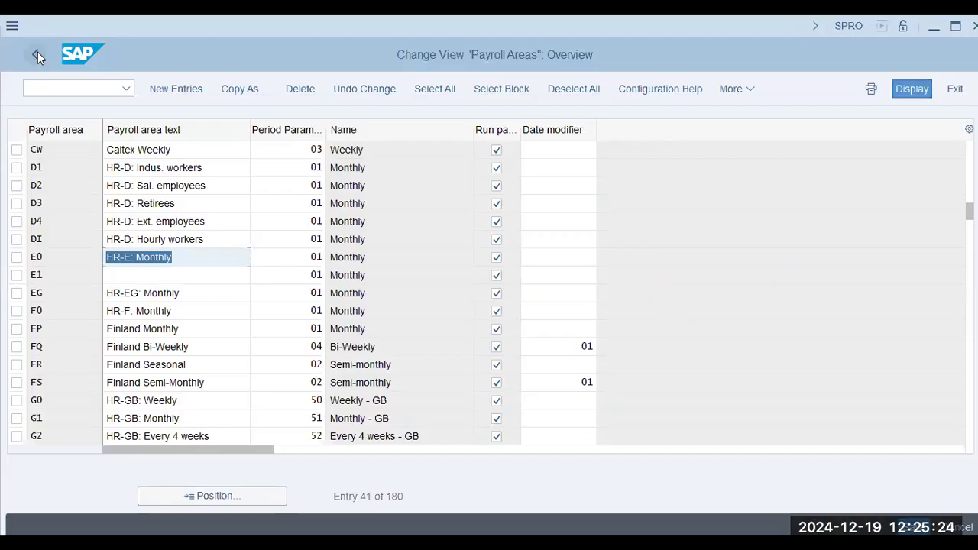
pyautogui.click(37, 52)
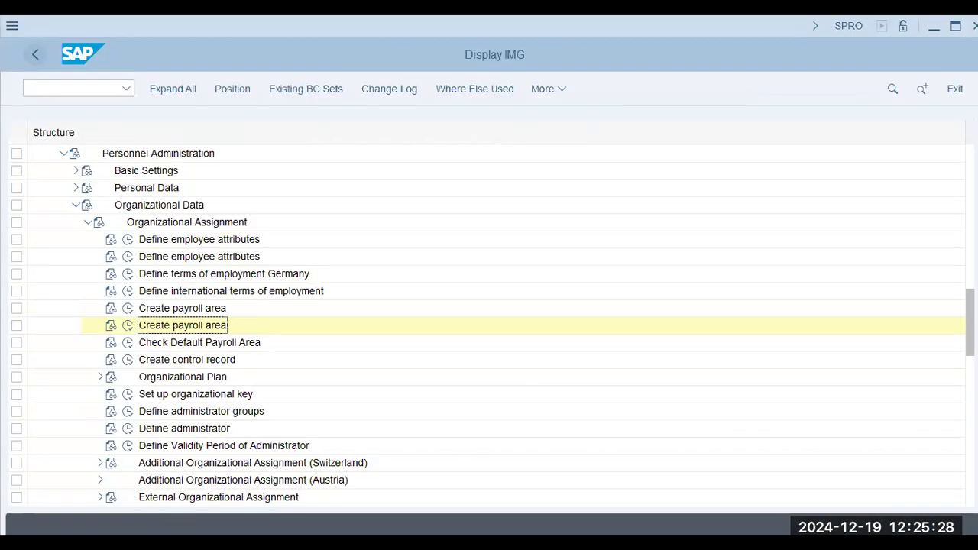
pyautogui.click(126, 343)
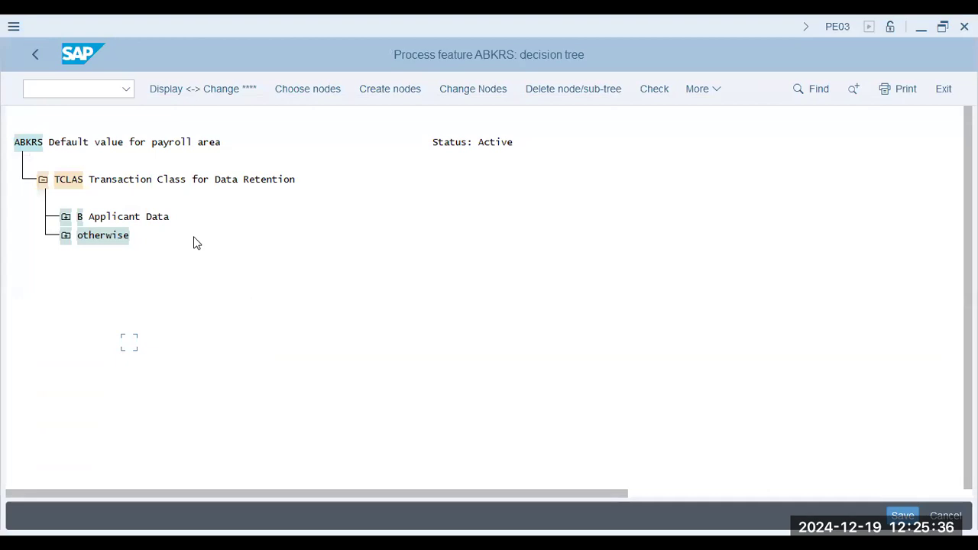
pyautogui.hotkey('alt', 'Tab')
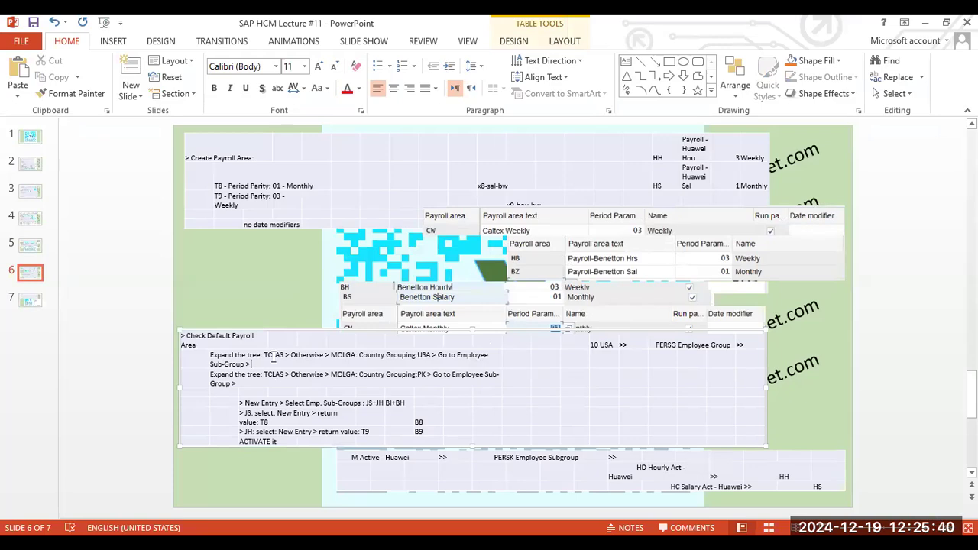
pyautogui.hotkey('alt', 'Tab')
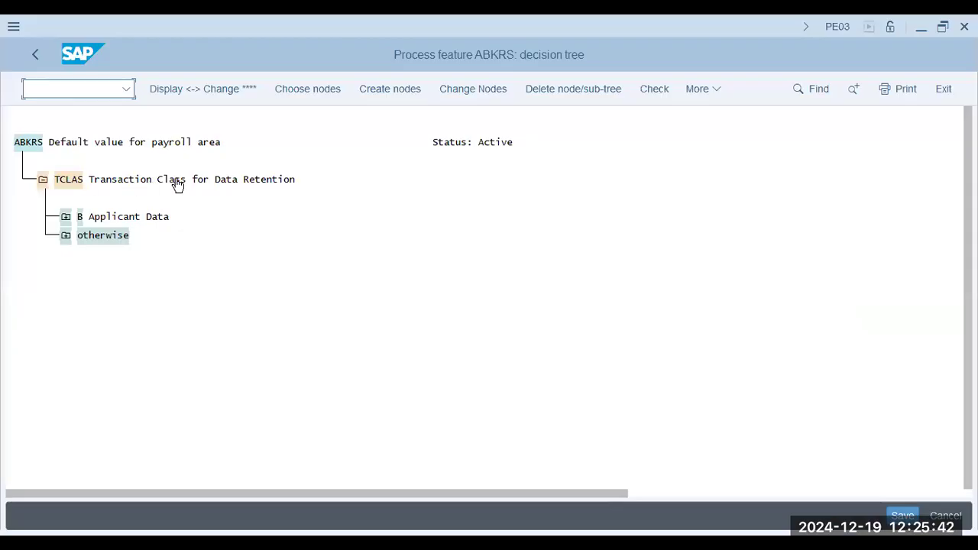
pyautogui.hotkey('alt', 'Tab')
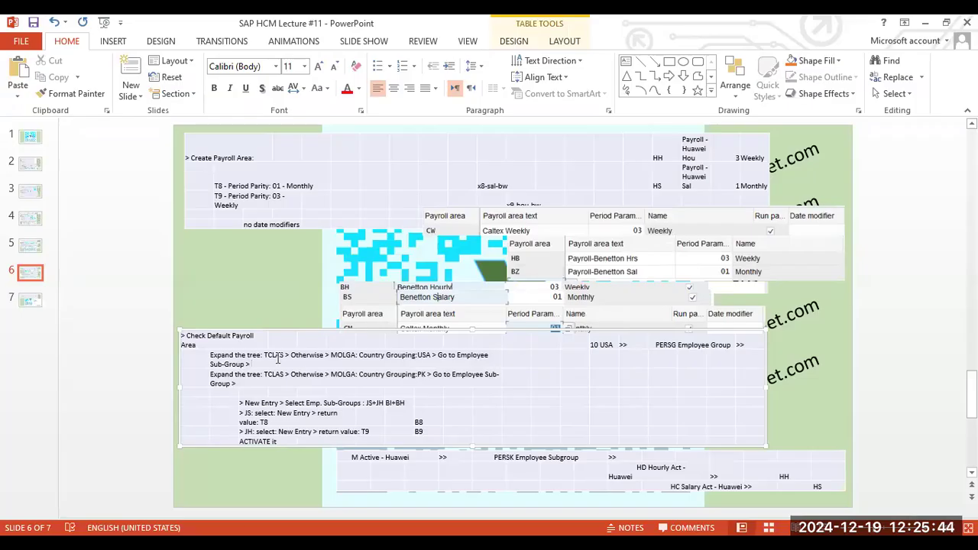
pyautogui.hotkey('alt', 'Tab')
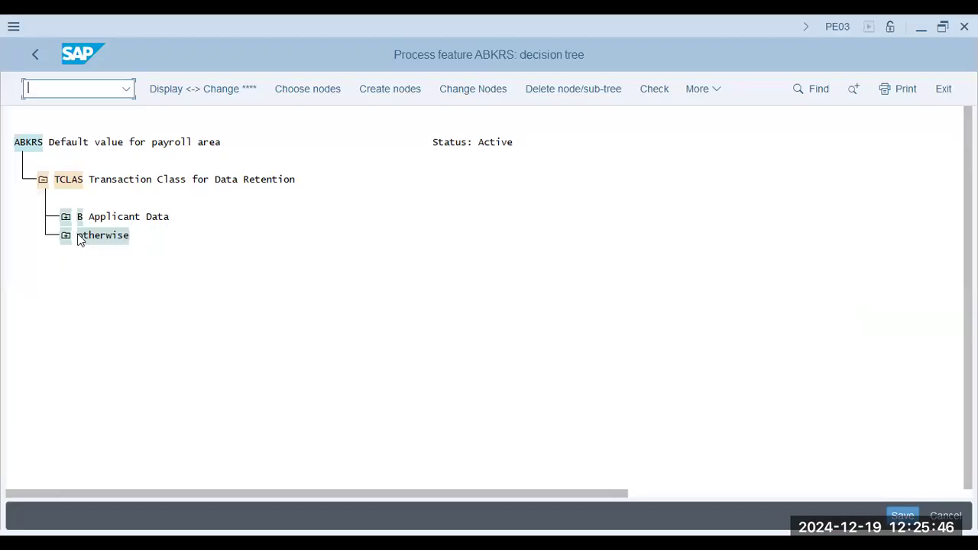
# Expand the ABKRS tree through otherwise, MOLGA Country Grouping and 10 USA to the PERSG Employee Group entries
pyautogui.doubleClick(112, 244)
pyautogui.click(88, 275)
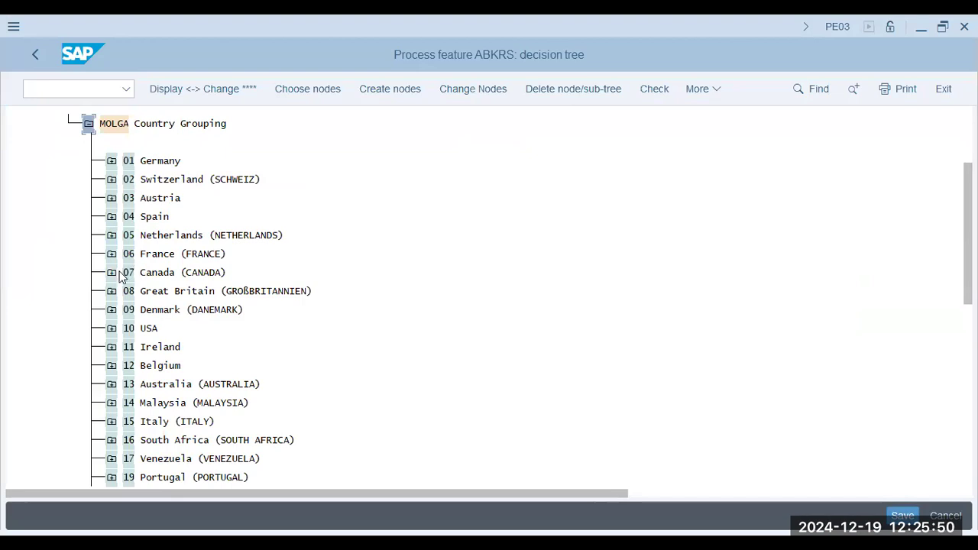
pyautogui.click(111, 329)
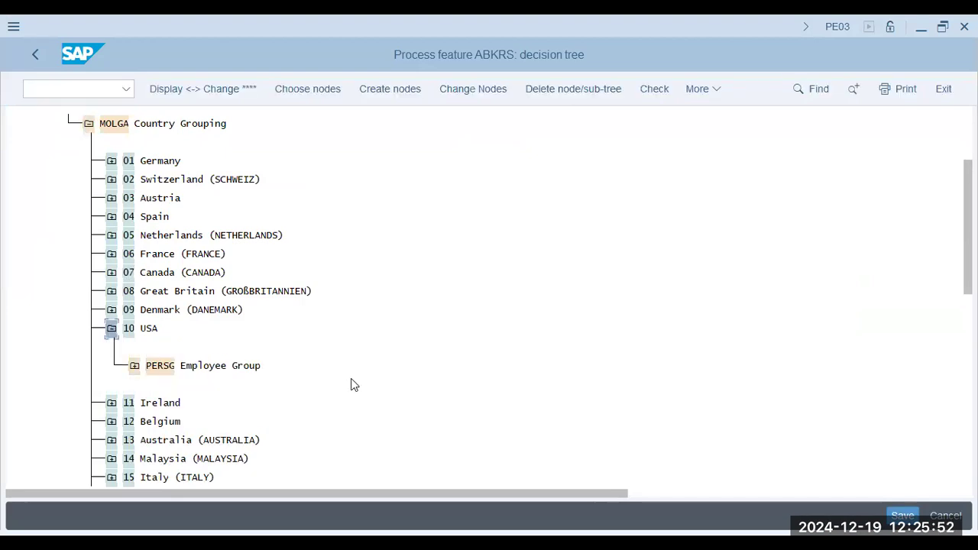
pyautogui.click(136, 368)
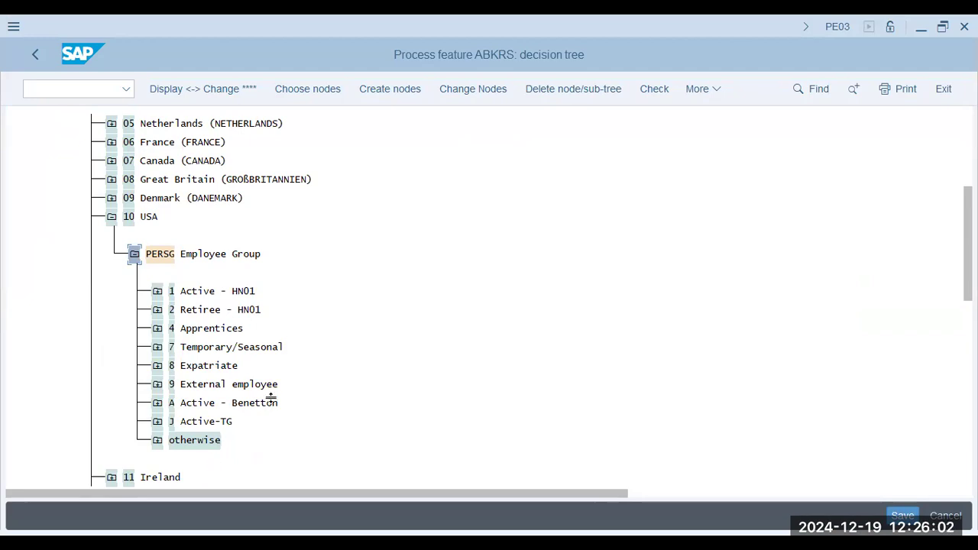
pyautogui.hotkey('alt', 'Tab')
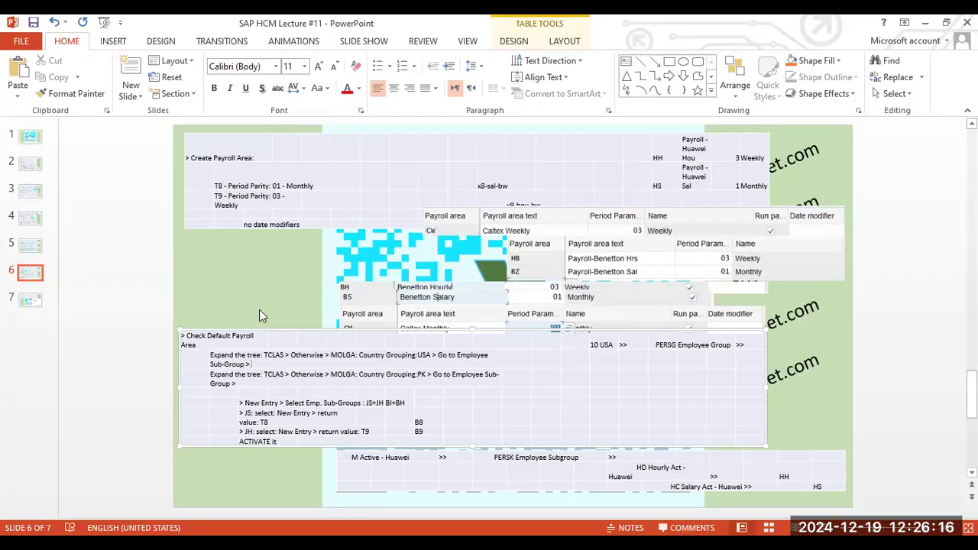
pyautogui.hotkey('alt', 'Tab')
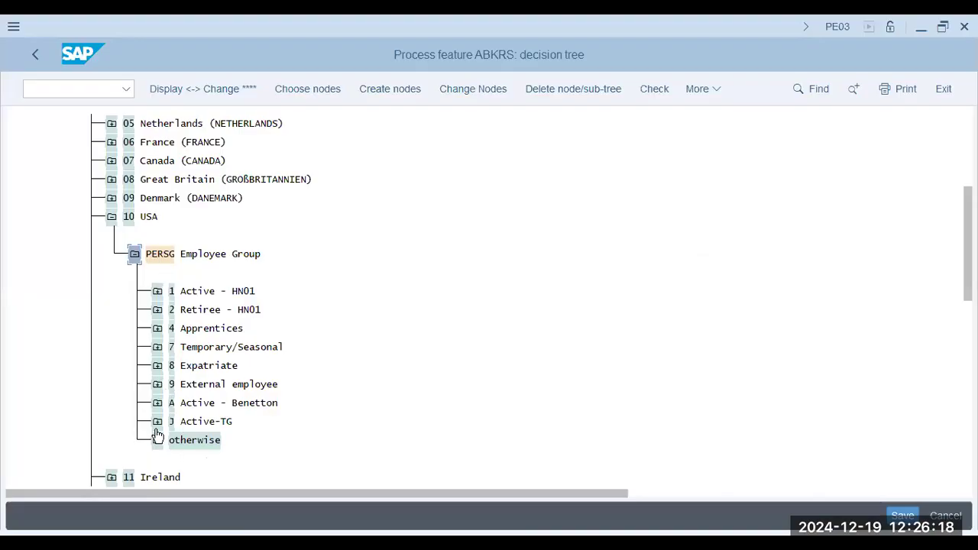
# Create a node for employee group C (Caltex - Active) under PERSG for USA, searching the group list for "cal"
pyautogui.click(162, 254)
pyautogui.click(376, 88)
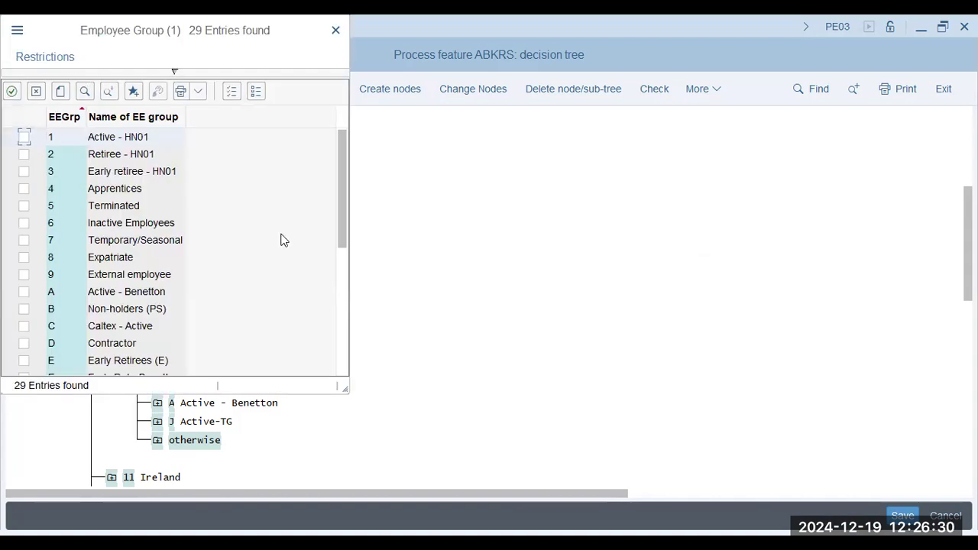
pyautogui.hotkey('alt', 'Tab')
pyautogui.hotkey('alt', 'Tab')
pyautogui.click(83, 92)
pyautogui.write('cal')
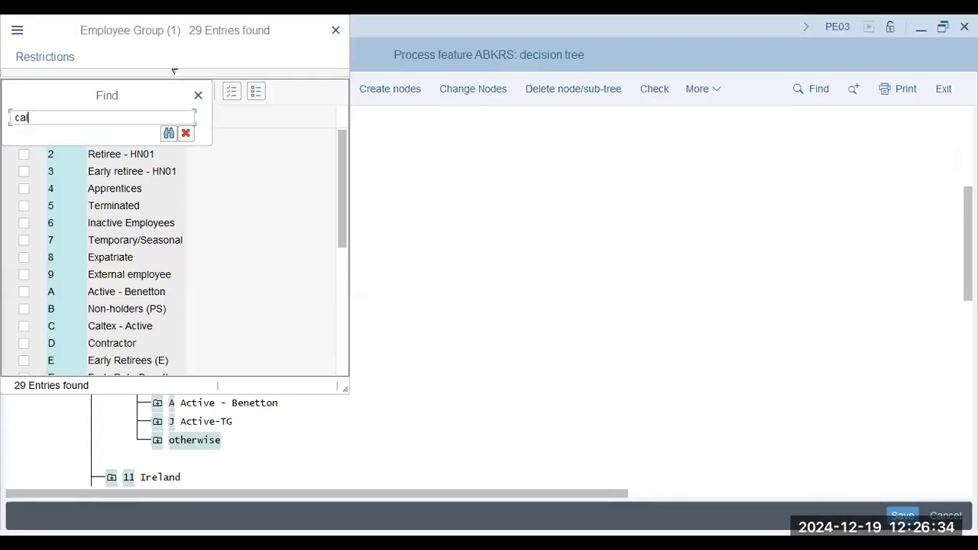
pyautogui.press('Return')
pyautogui.click(23, 137)
pyautogui.click(14, 92)
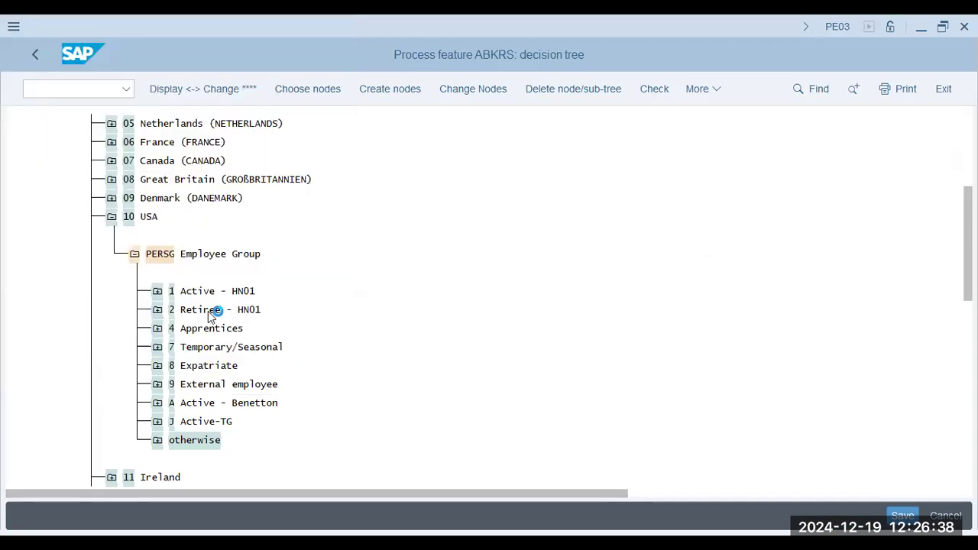
# Add a Field for decision operation node with PERSK Employee Subgroup under C Caltex - Active
pyautogui.click(412, 92)
pyautogui.click(272, 359)
pyautogui.click(495, 522)
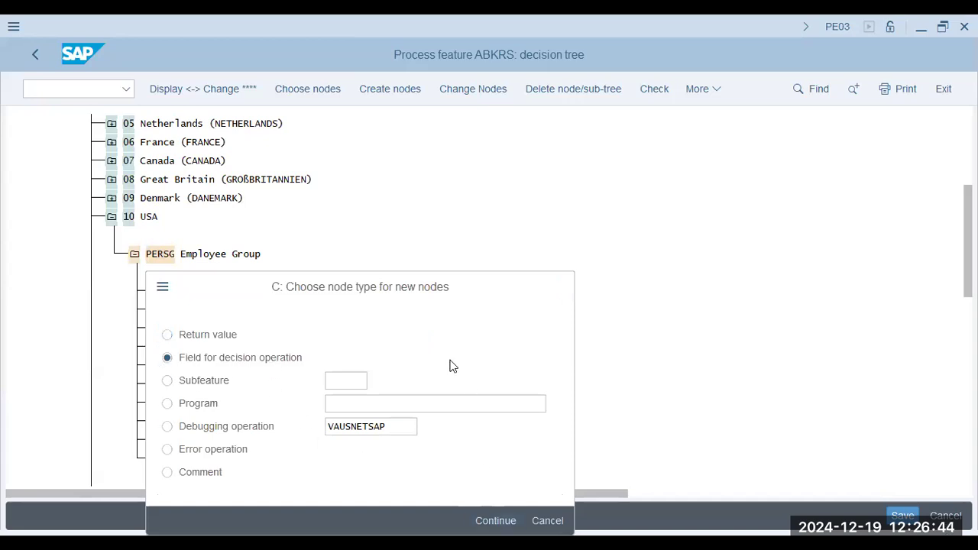
pyautogui.click(169, 299)
pyautogui.click(301, 521)
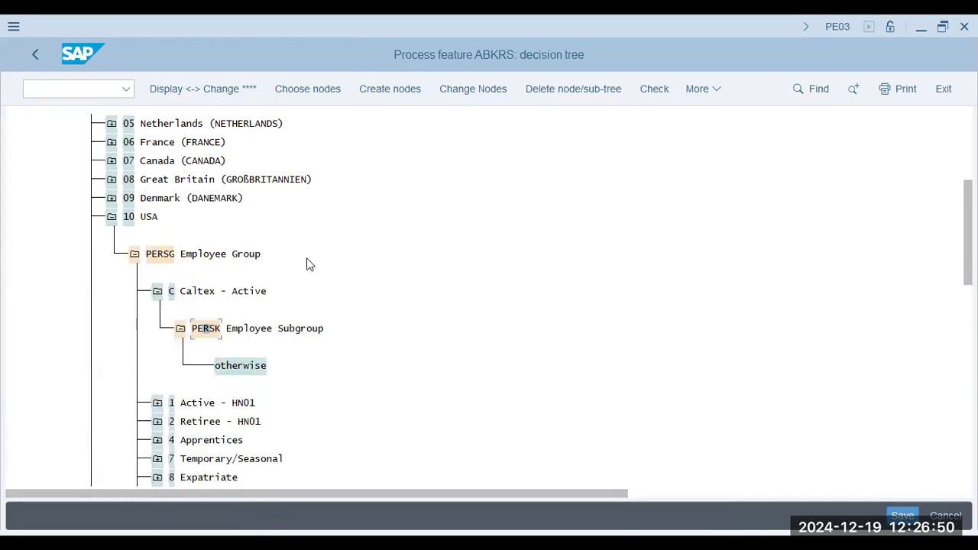
# Create nodes for employee subgroups C3 (Caltex - Hourly) and C4 (Caltex - Salary) under PERSK
pyautogui.click(390, 88)
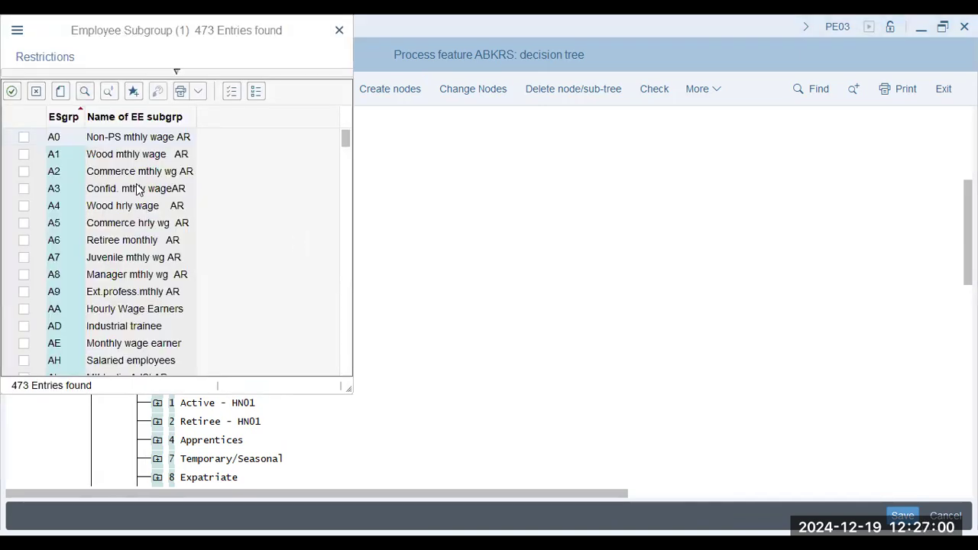
pyautogui.click(85, 91)
pyautogui.write('c3')
pyautogui.press('Return')
pyautogui.click(38, 137)
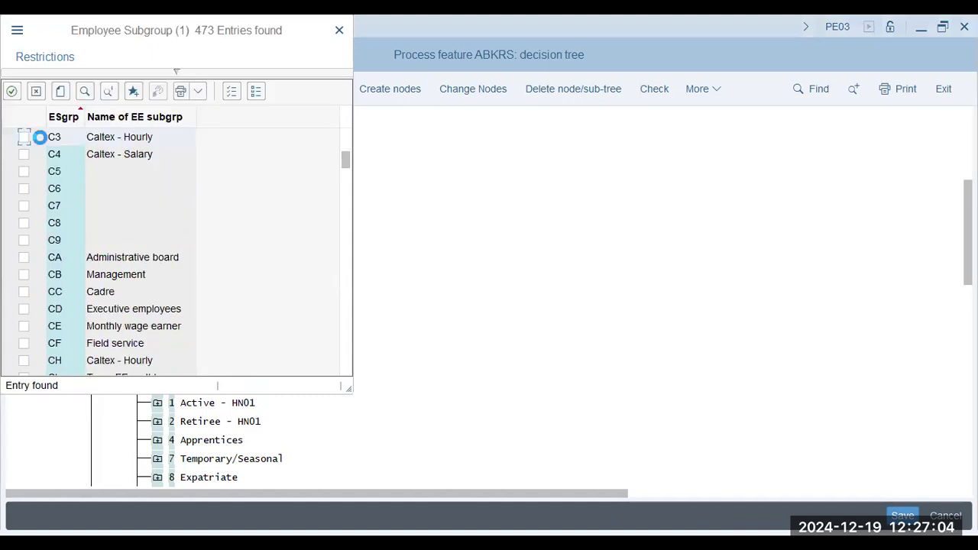
pyautogui.click(24, 156)
pyautogui.click(13, 91)
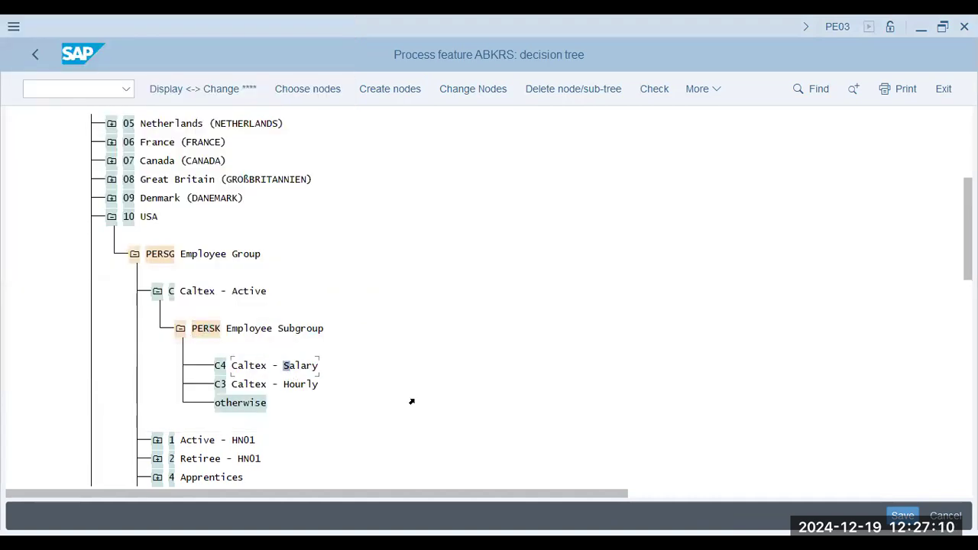
# Consult the return value notes on slide 6 and assign return value CM to subgroup C4 Caltex - Salary
pyautogui.hotkey('alt', 'Tab')
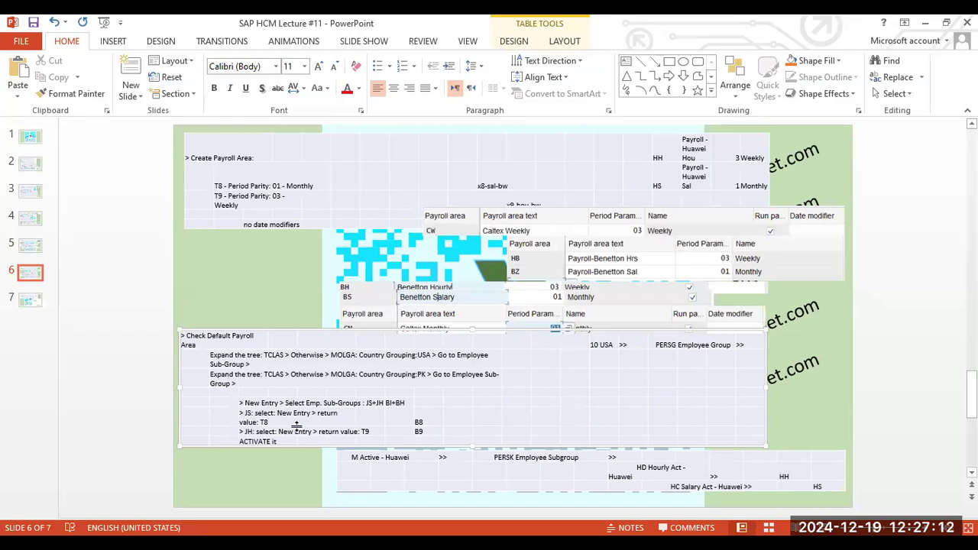
pyautogui.click(269, 422)
pyautogui.hotkey('alt', 'Tab')
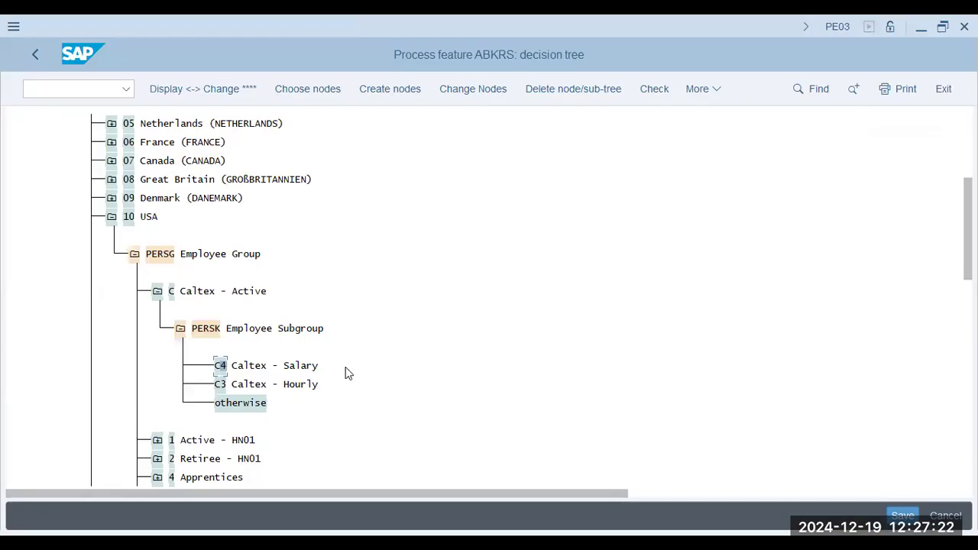
pyautogui.click(398, 91)
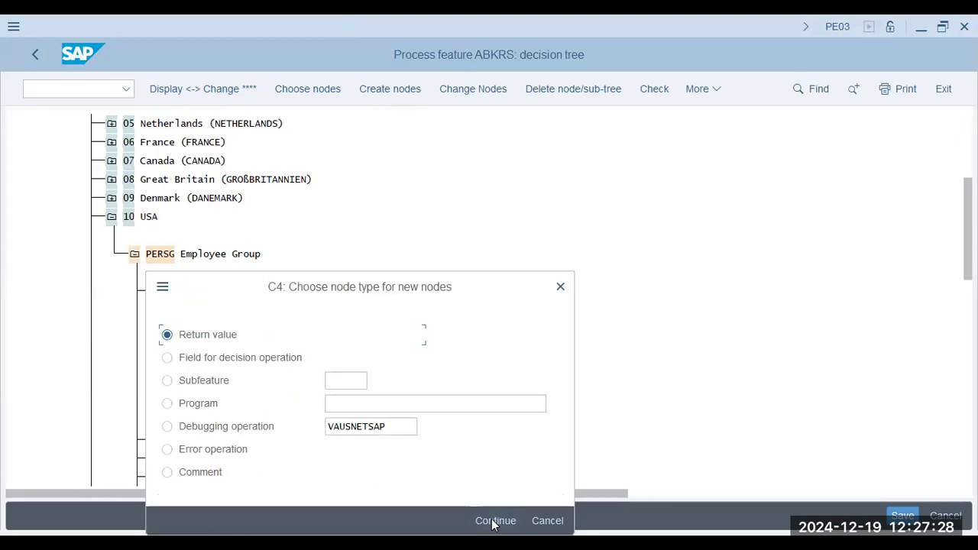
pyautogui.press('Return')
pyautogui.write('cm')
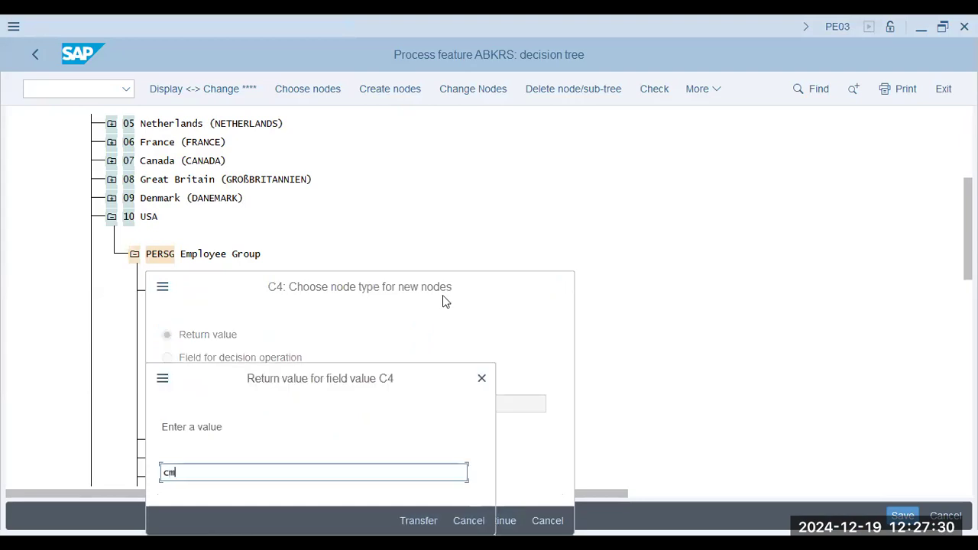
pyautogui.press('Return')
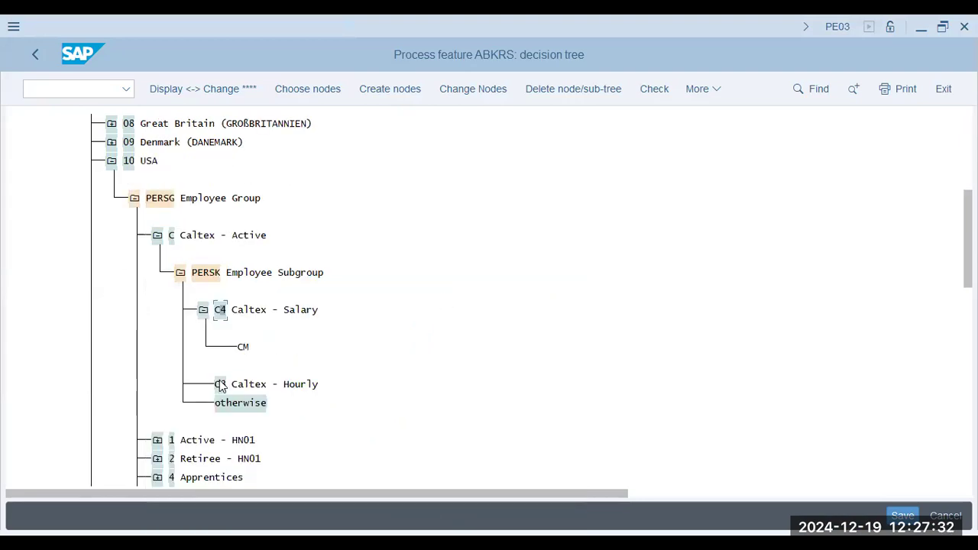
# Assign return value CW to subgroup C3 Caltex - Hourly and switch back to the notes on slide 6
pyautogui.click(398, 90)
pyautogui.press('Return')
pyautogui.write('cw')
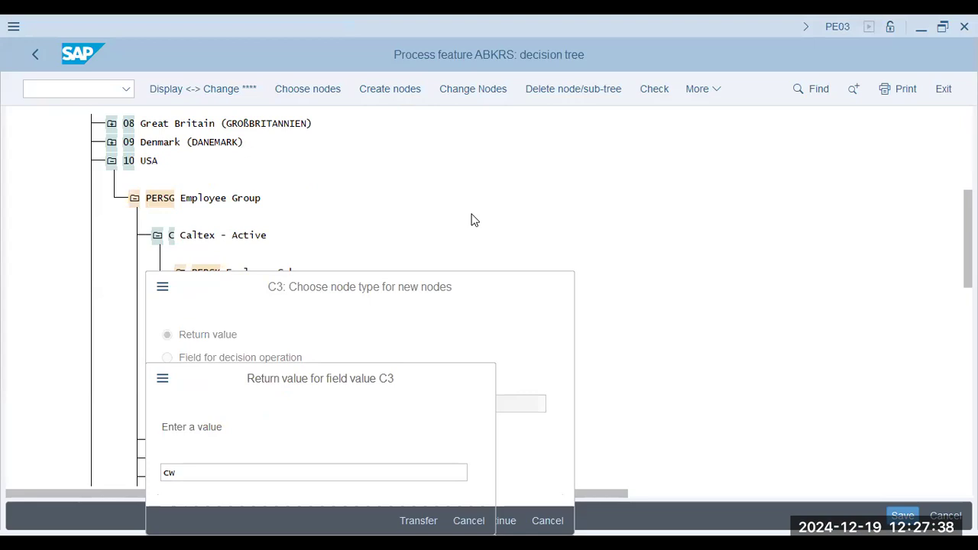
pyautogui.hotkey('alt', 'Tab')
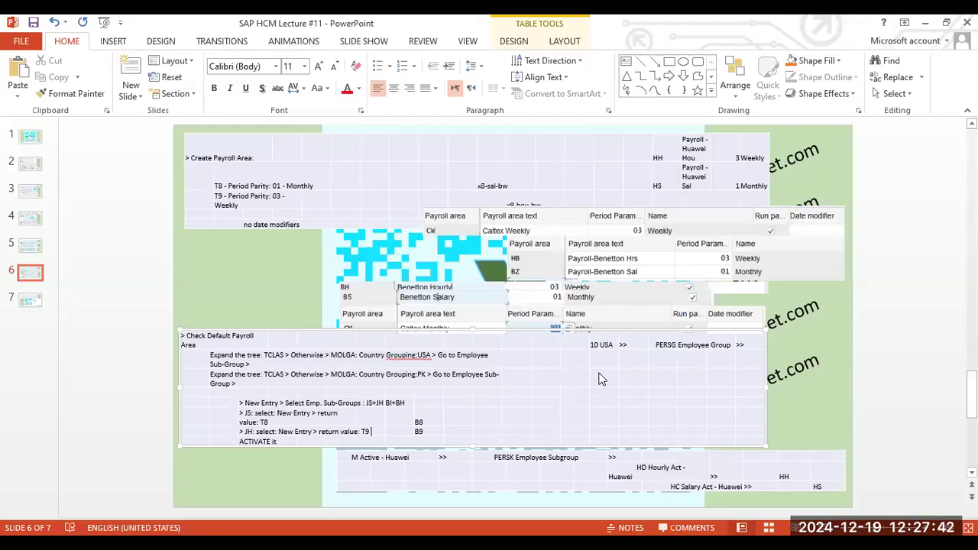
# Delete the otherwise node under PERSK Employee Subgroup and activate feature ABKRS with the CALTEX - HCM Config customizing request
pyautogui.hotkey('alt', 'Tab')
pyautogui.click(712, 91)
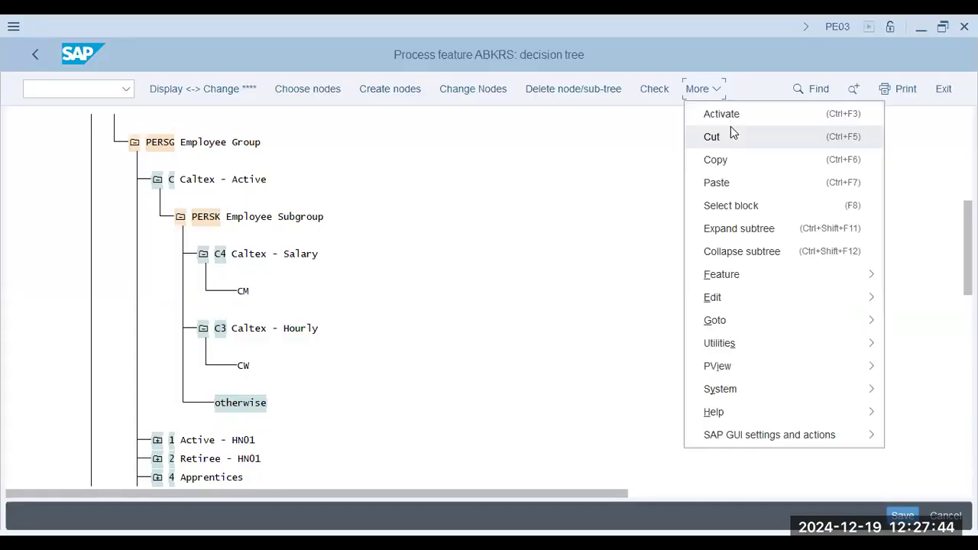
pyautogui.click(731, 121)
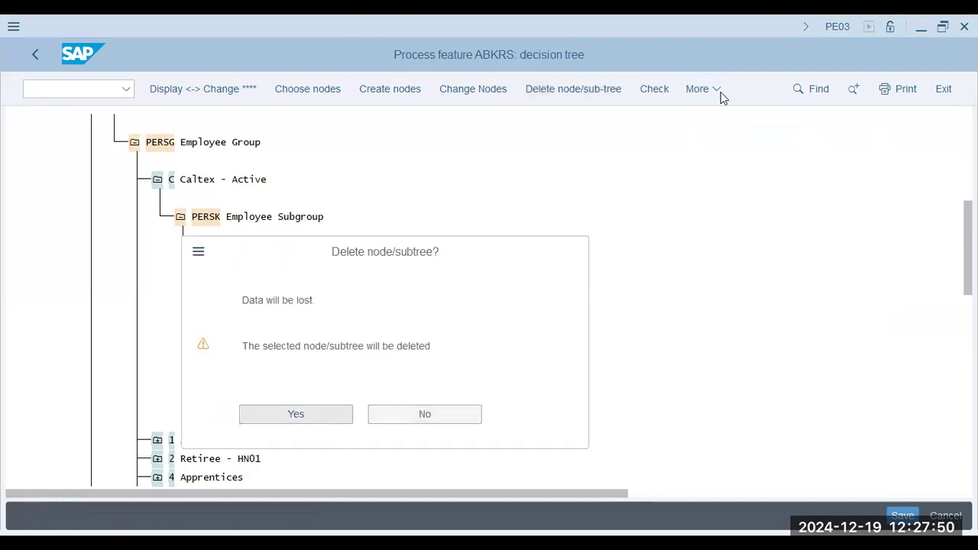
pyautogui.press('Return')
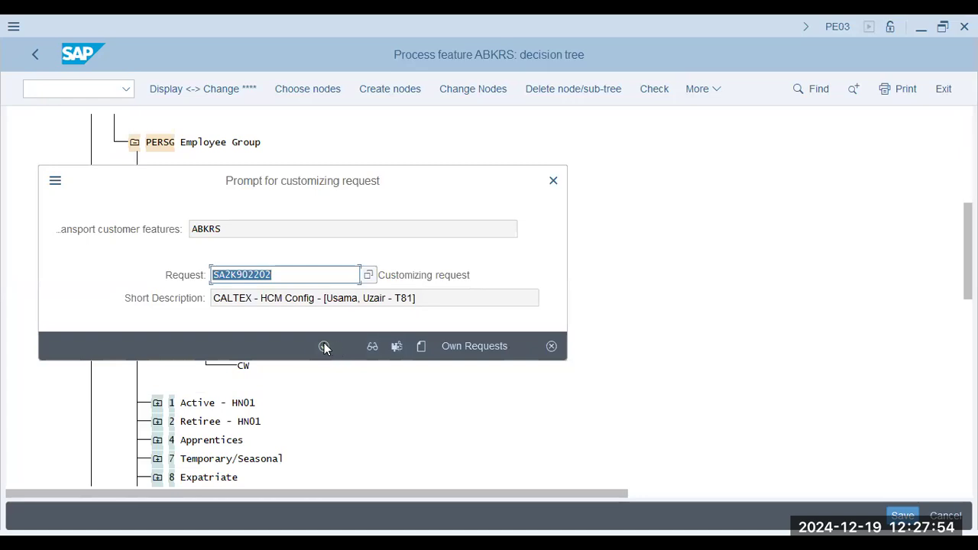
pyautogui.click(324, 347)
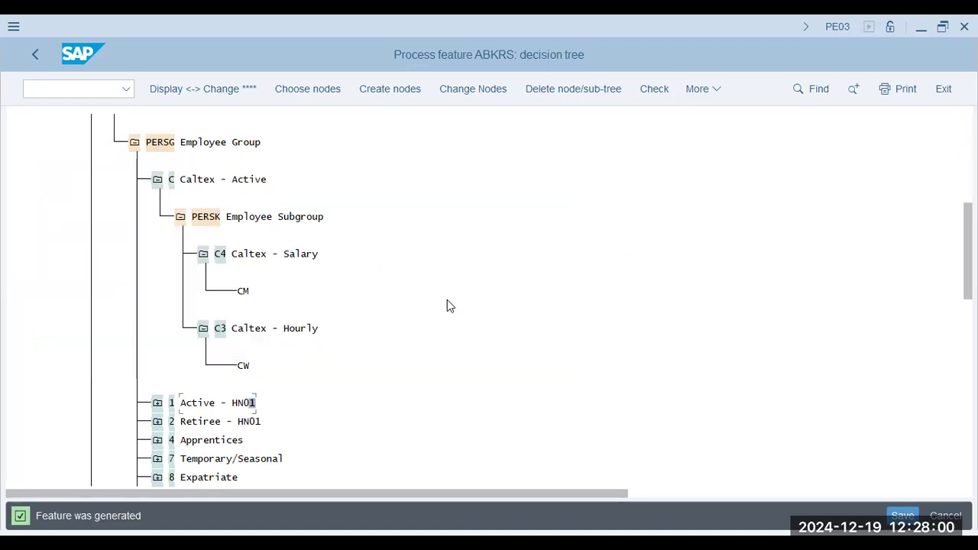
# Paste a capture of the USA decision tree branch onto slide 6, shrink it and place it beside the Check Default Payroll Area notes
pyautogui.scroll(1, 447, 300)
pyautogui.scroll(3, 447, 300)
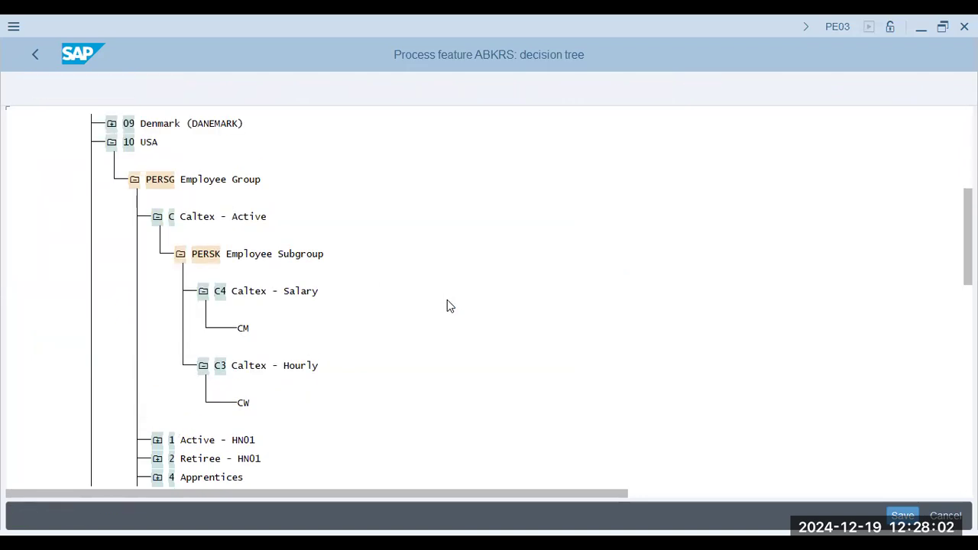
pyautogui.scroll(-1, 447, 300)
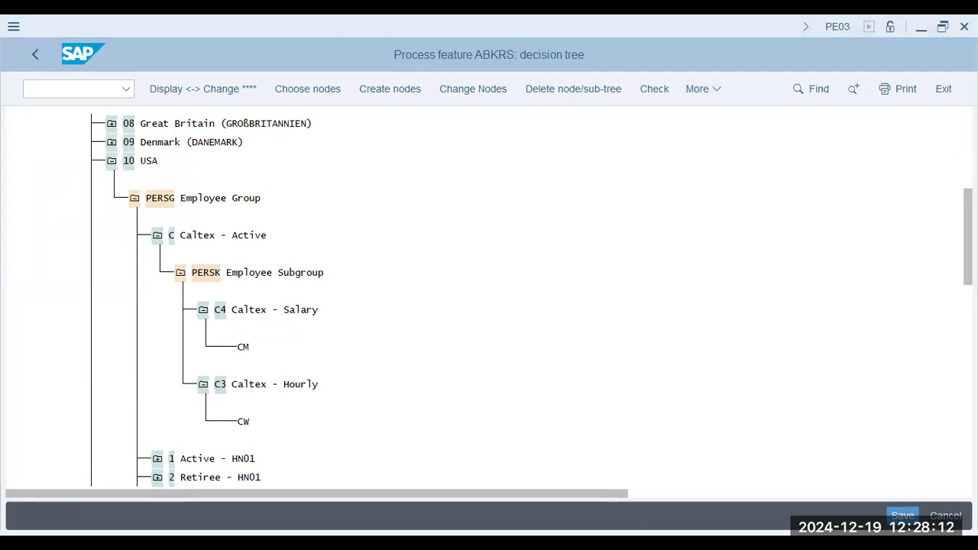
pyautogui.hotkey('alt', 'Tab')
pyautogui.hotkey('ctrl', 'v')
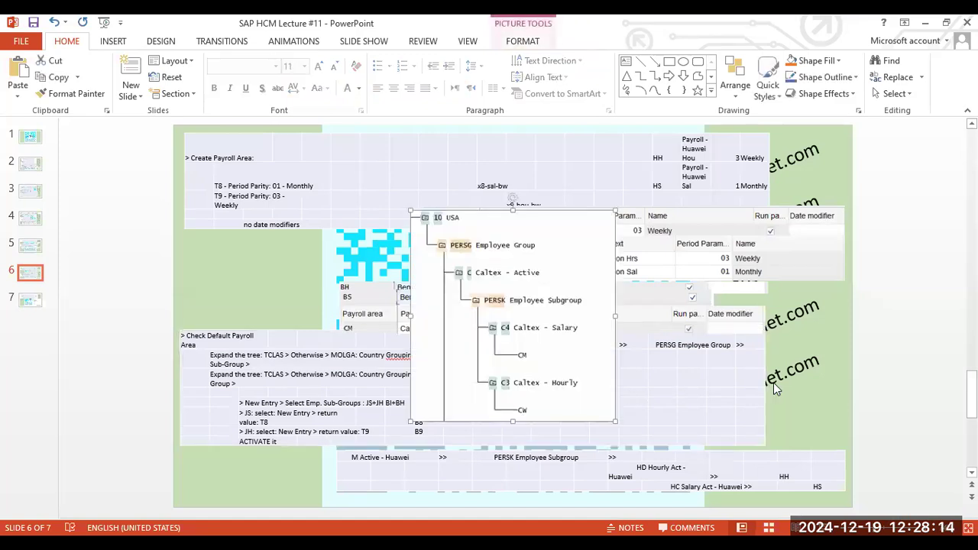
pyautogui.moveTo(616, 211); pyautogui.dragTo(533, 320)
pyautogui.moveTo(480, 337); pyautogui.dragTo(771, 371)
pyautogui.moveTo(755, 332); pyautogui.dragTo(807, 370)
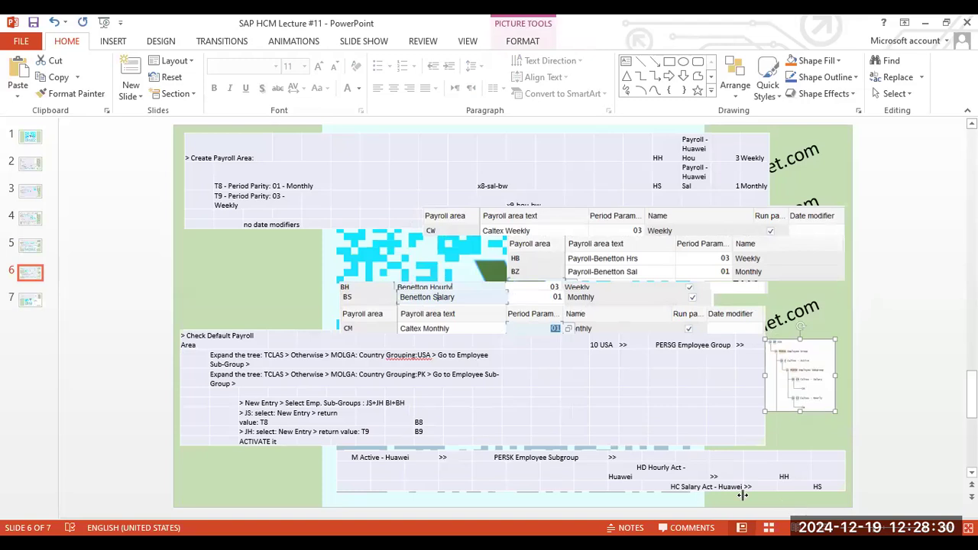
# Consult the Create Control Record notes on slide 7 and start a payroll control record for payroll area CM
pyautogui.click(23, 302)
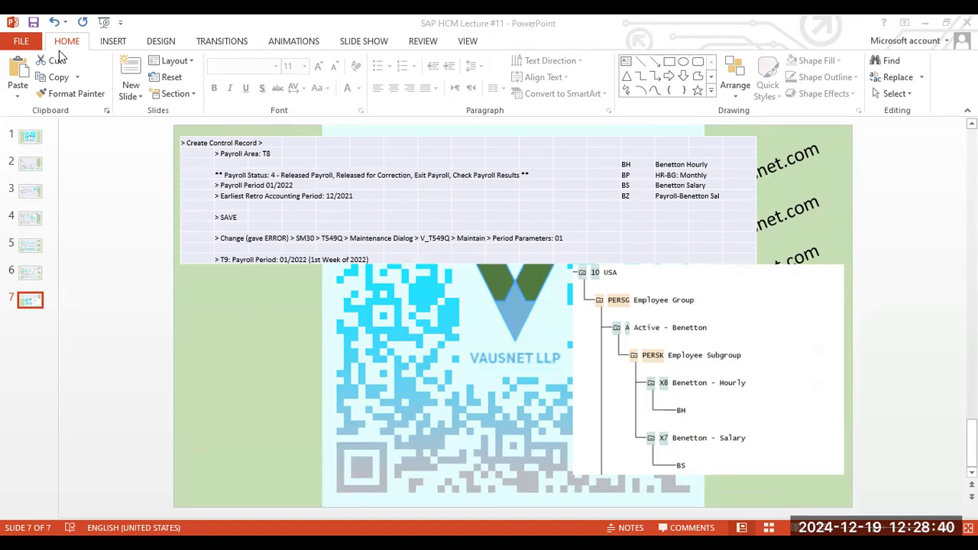
pyautogui.hotkey('alt', 'Tab')
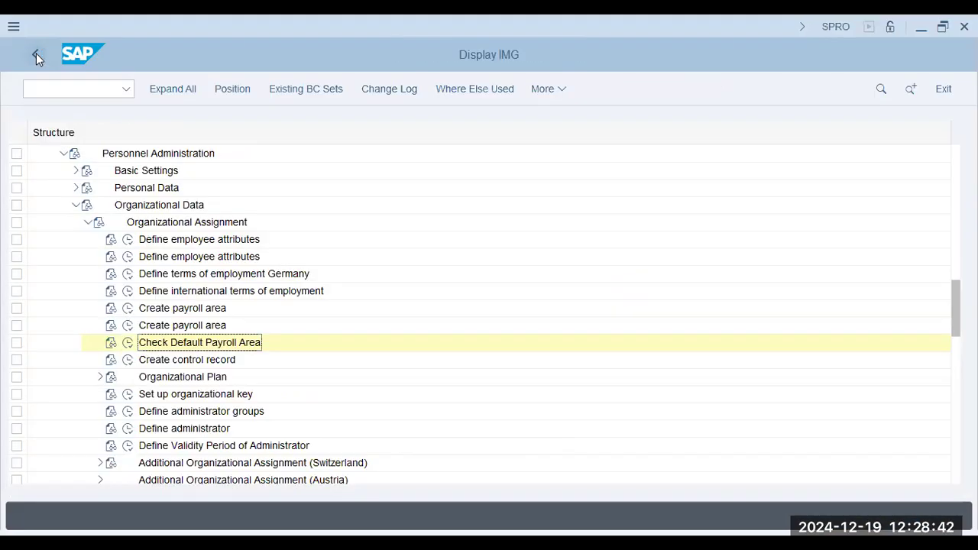
pyautogui.click(127, 360)
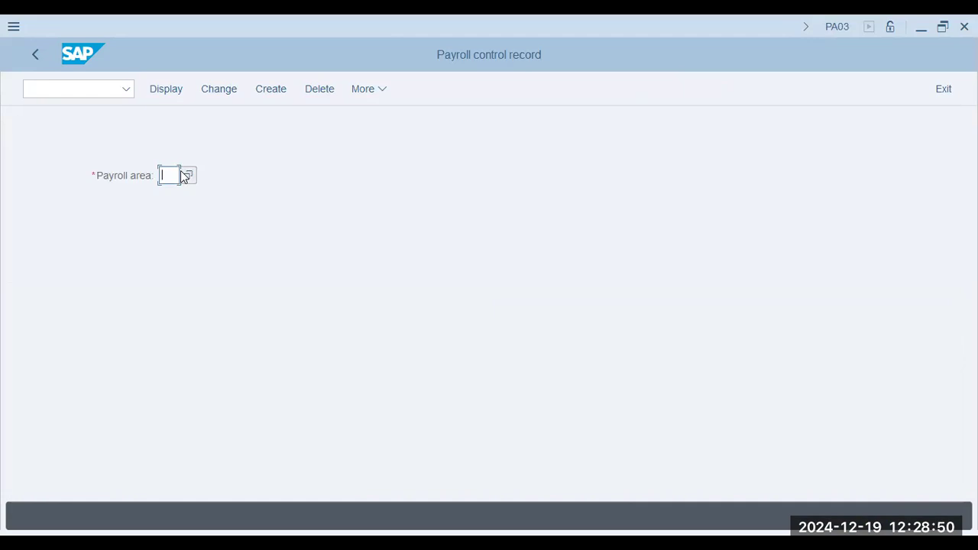
pyautogui.write('cm')
pyautogui.press('Return')
pyautogui.click(164, 89)
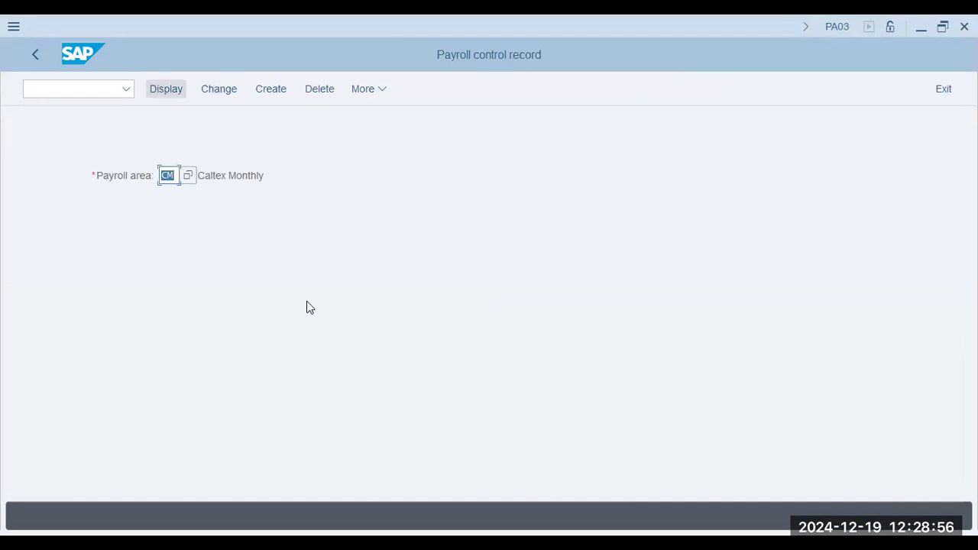
pyautogui.hotkey('alt', 'Tab')
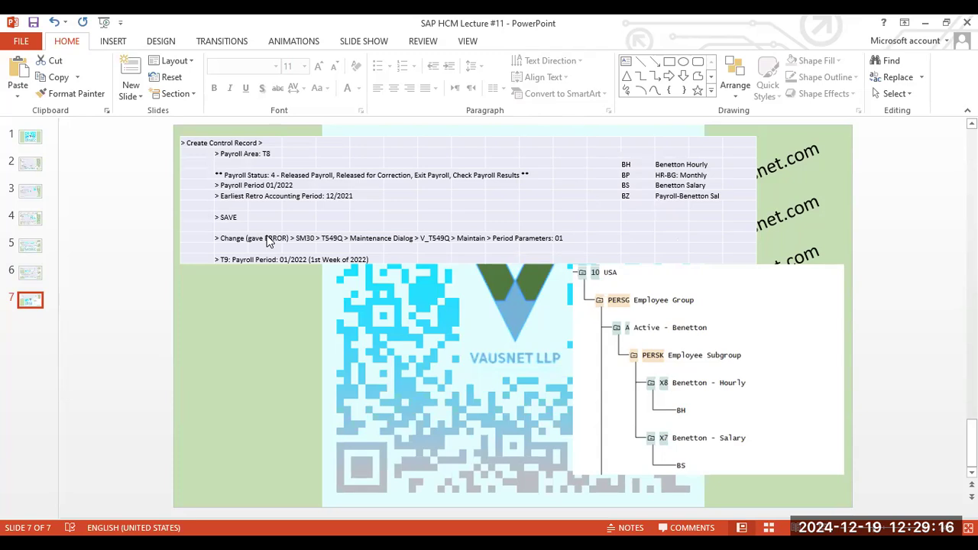
pyautogui.hotkey('alt', 'Tab')
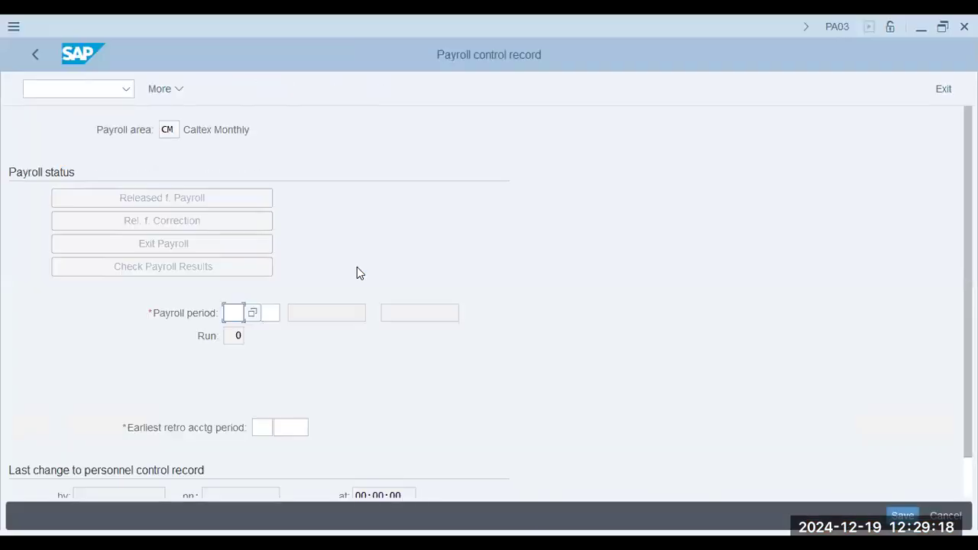
# Set the CM control record's payroll period to 01 2024 and earliest retro accounting period to 12 2023, and save it
pyautogui.write('01')
pyautogui.press('Tab')
pyautogui.write('2024')
pyautogui.press('Return')
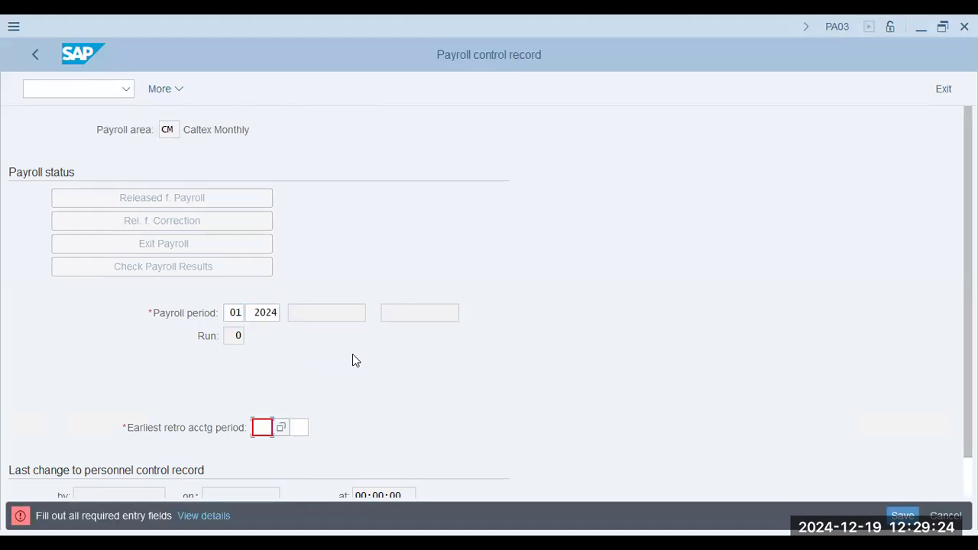
pyautogui.write('12')
pyautogui.press('Tab')
pyautogui.write('2023')
pyautogui.press('Return')
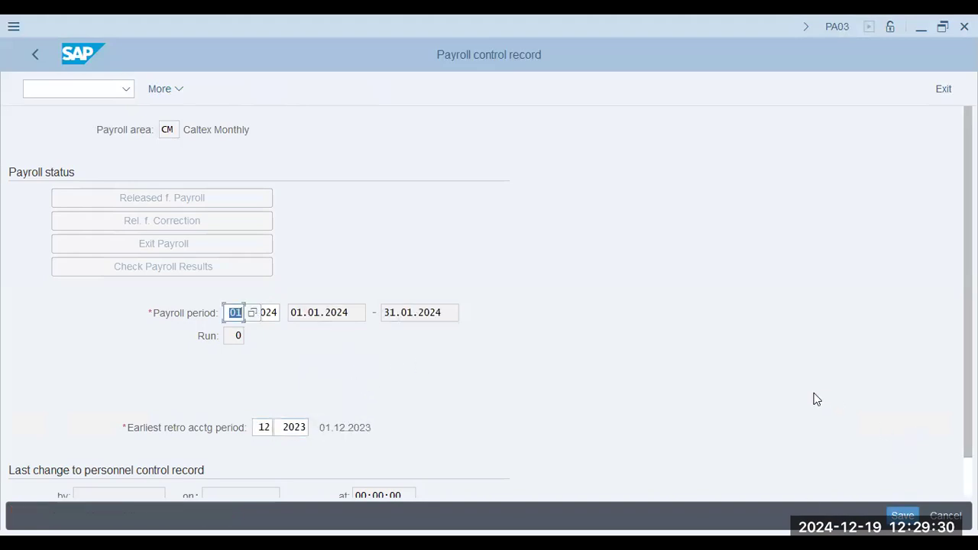
pyautogui.click(903, 517)
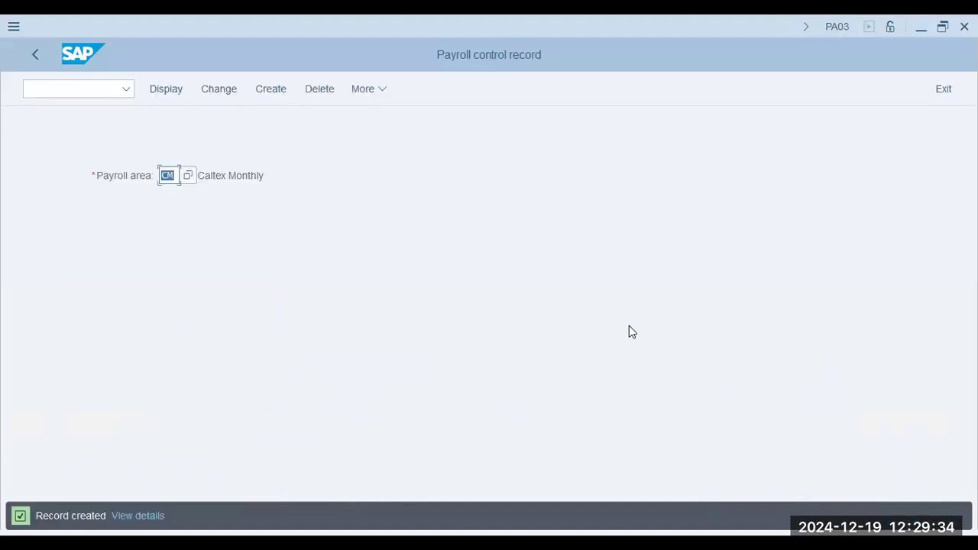
# Open the saved CM control record in change mode and review its status options, period dates, run and earliest retro period against slide 7
pyautogui.click(256, 89)
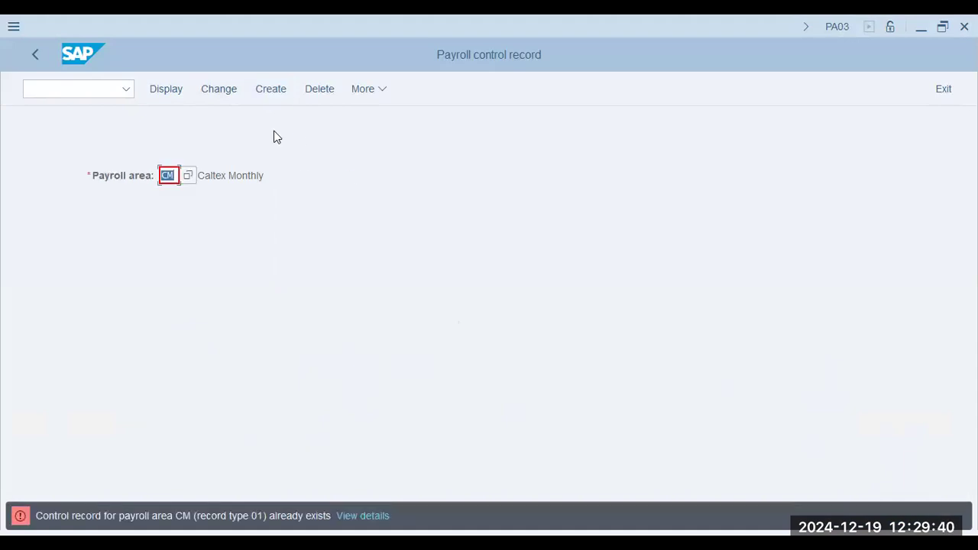
pyautogui.click(213, 88)
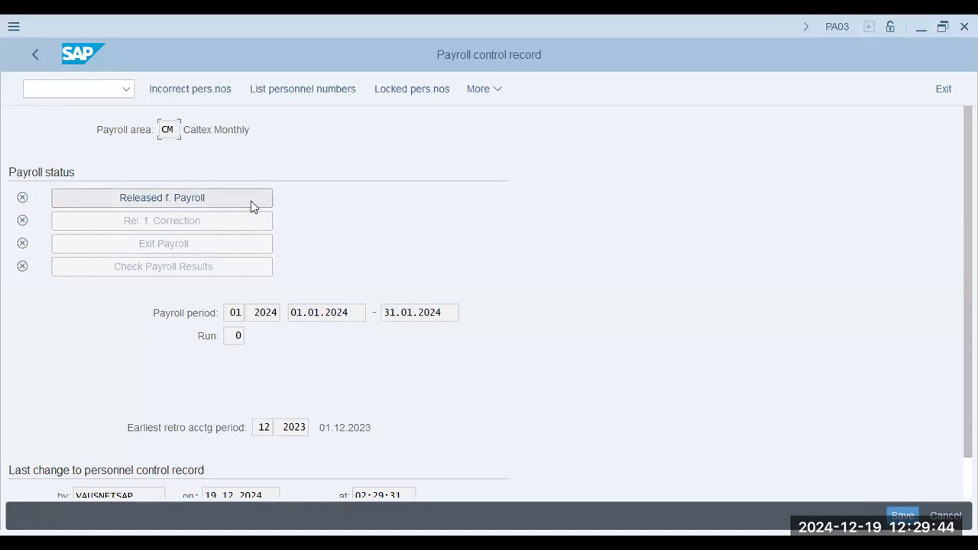
pyautogui.click(401, 315)
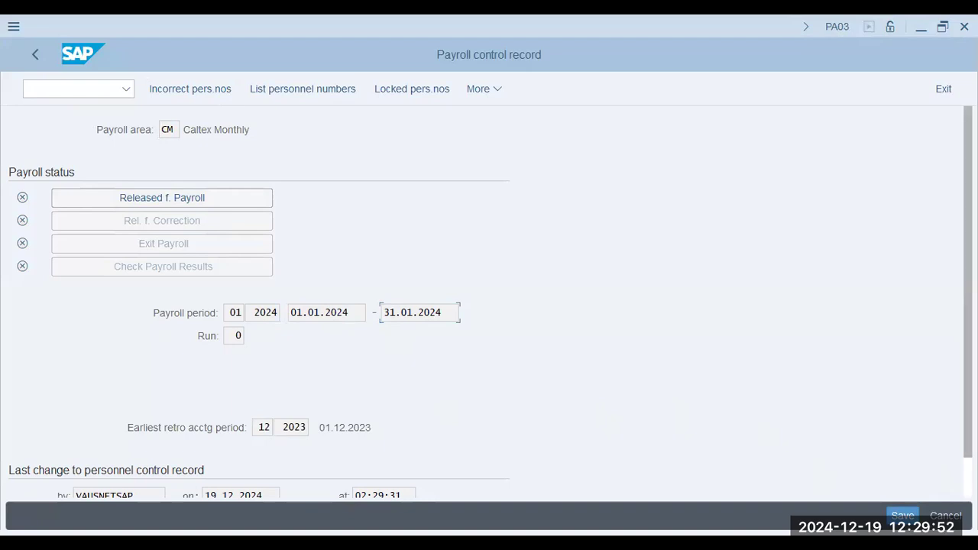
pyautogui.scroll(-2, 847, 382)
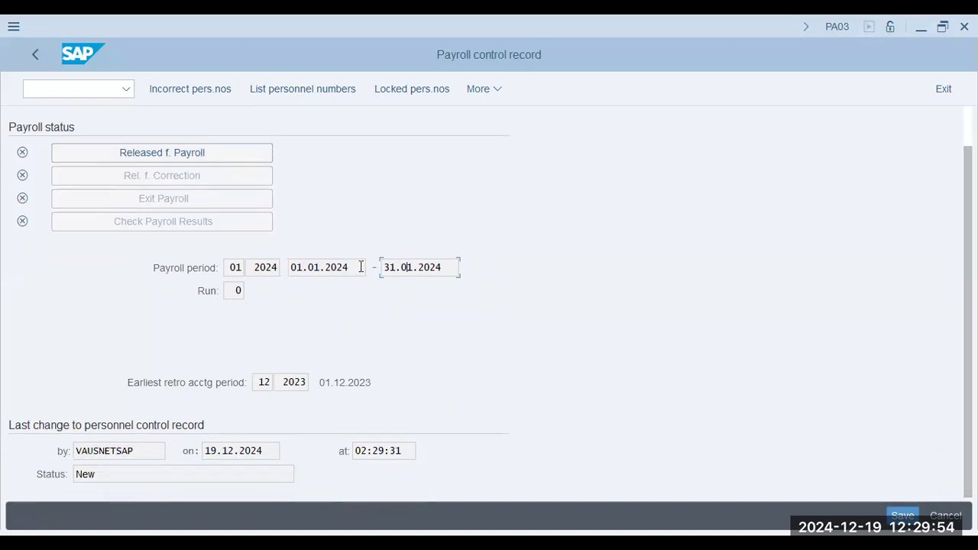
pyautogui.moveTo(353, 267); pyautogui.dragTo(248, 267)
pyautogui.click(246, 267)
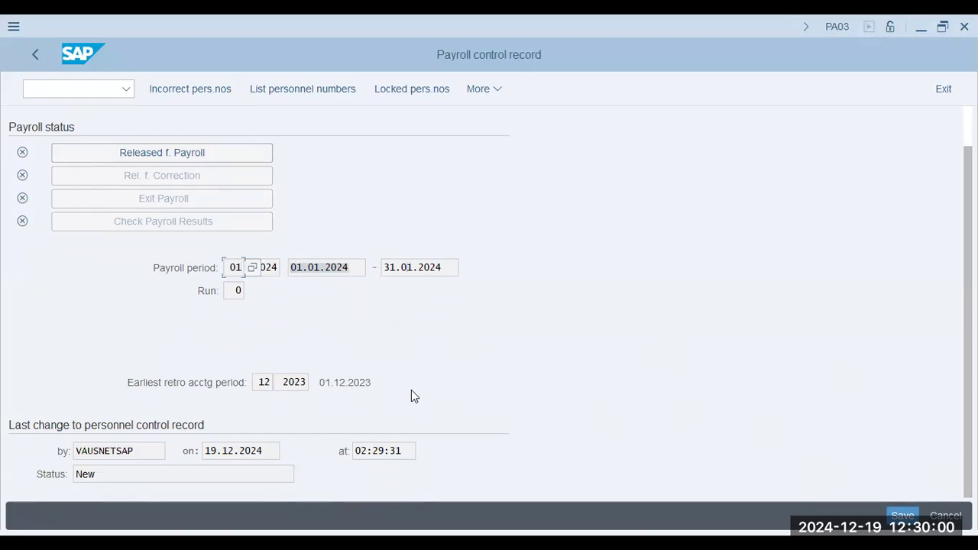
pyautogui.click(236, 291)
pyautogui.click(221, 387)
pyautogui.hotkey('alt', 'Tab')
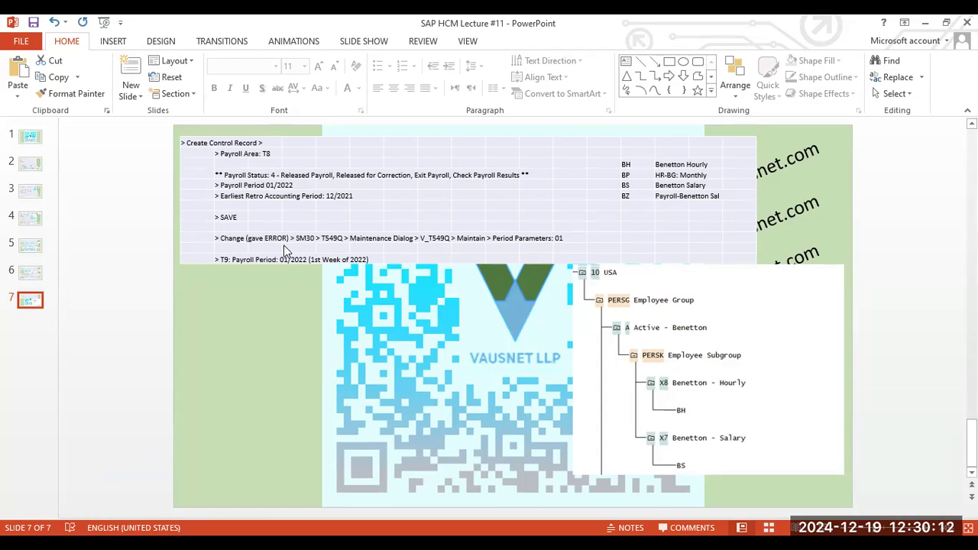
pyautogui.hotkey('alt', 'Tab')
pyautogui.click(44, 63)
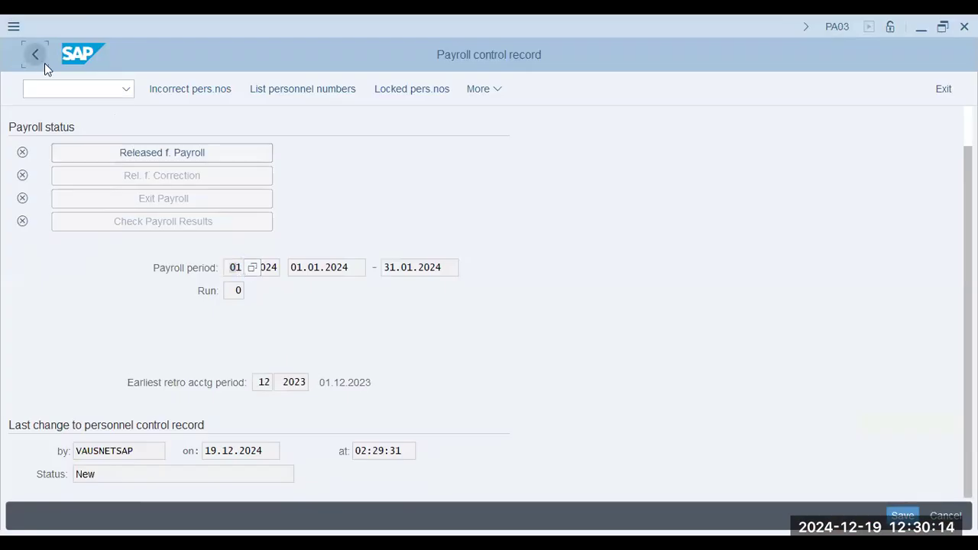
# Start a payroll control record for payroll area CW and check the period notes on slide 7
pyautogui.write('CW')
pyautogui.press('Return')
pyautogui.click(270, 87)
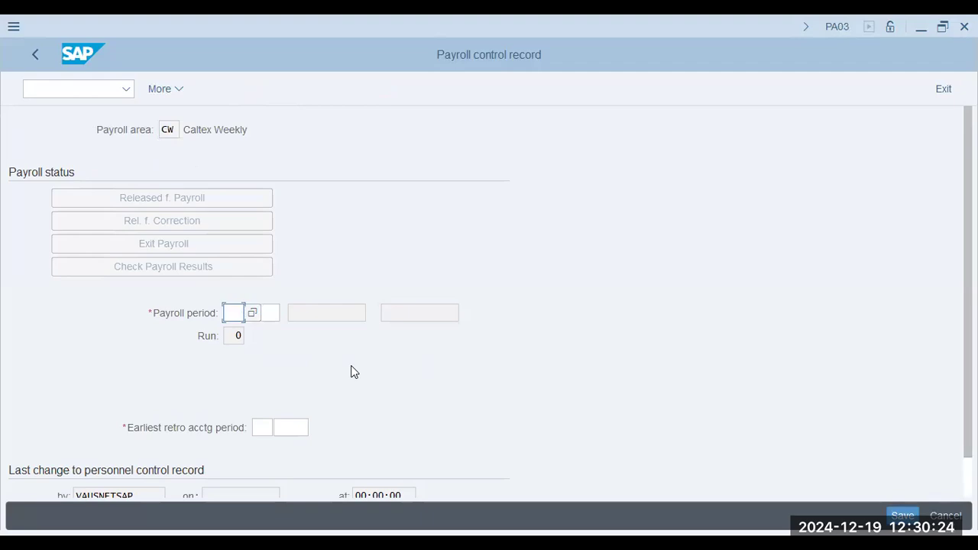
pyautogui.hotkey('alt', 'Tab')
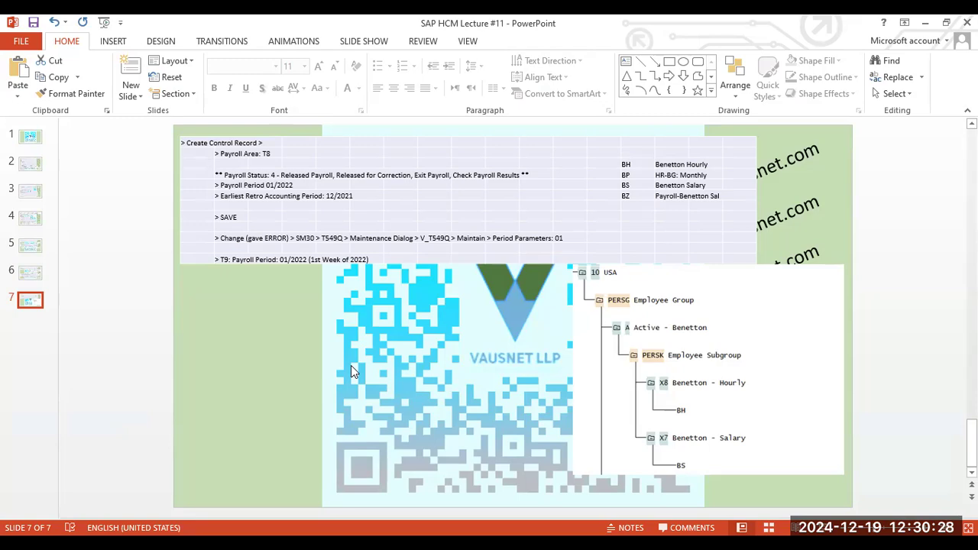
pyautogui.hotkey('alt', 'Tab')
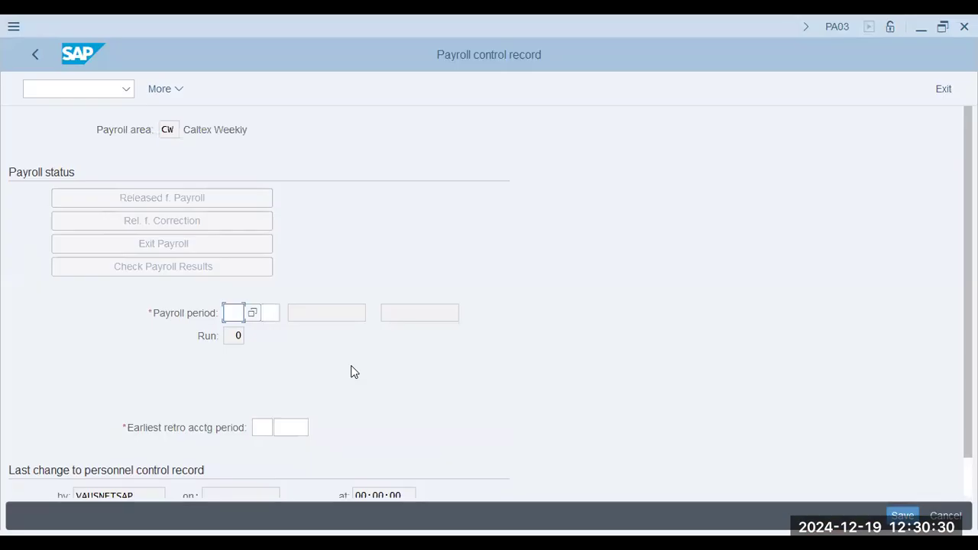
# Set the CW control record's payroll period to 01 2024 and earliest retro accounting period to 52 2023, and save it
pyautogui.write('01')
pyautogui.press('Tab')
pyautogui.write('2024')
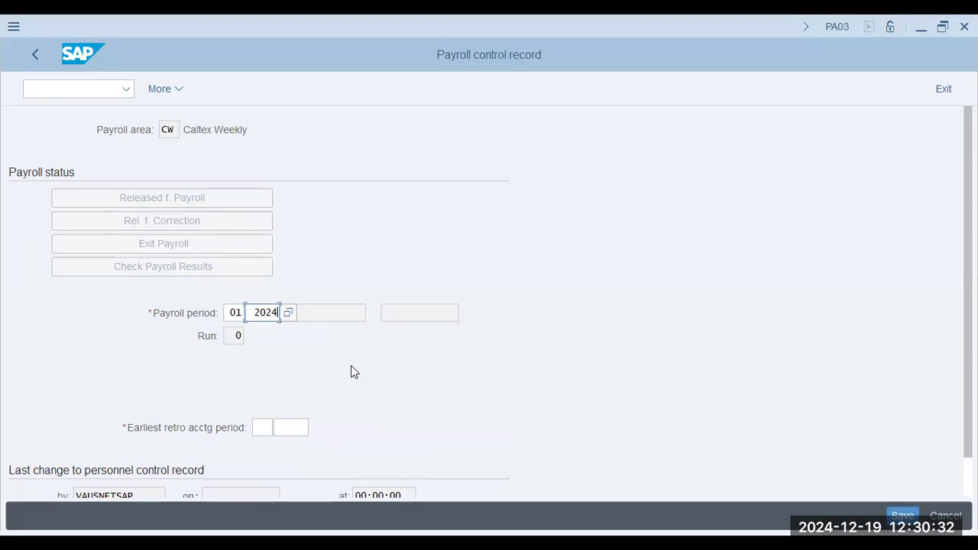
pyautogui.press('Return')
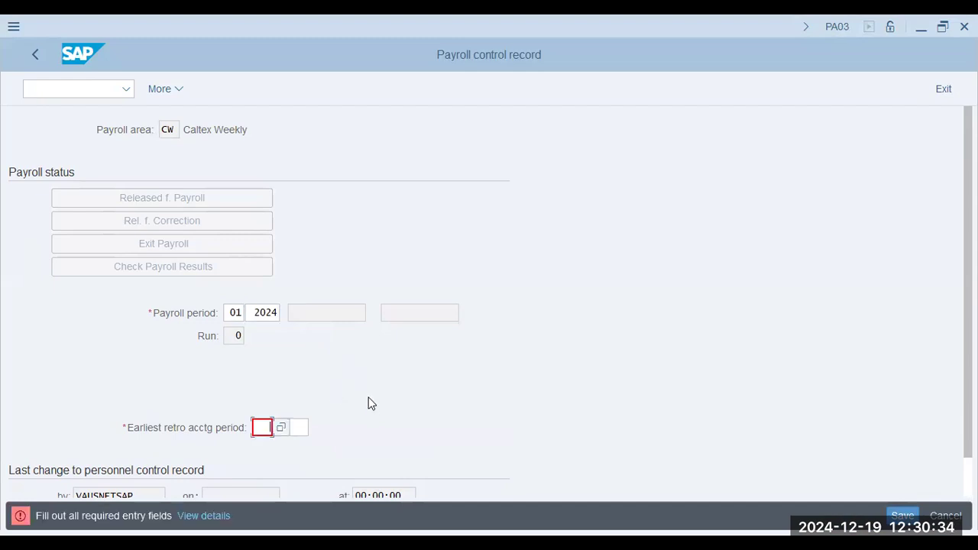
pyautogui.write('52 ')
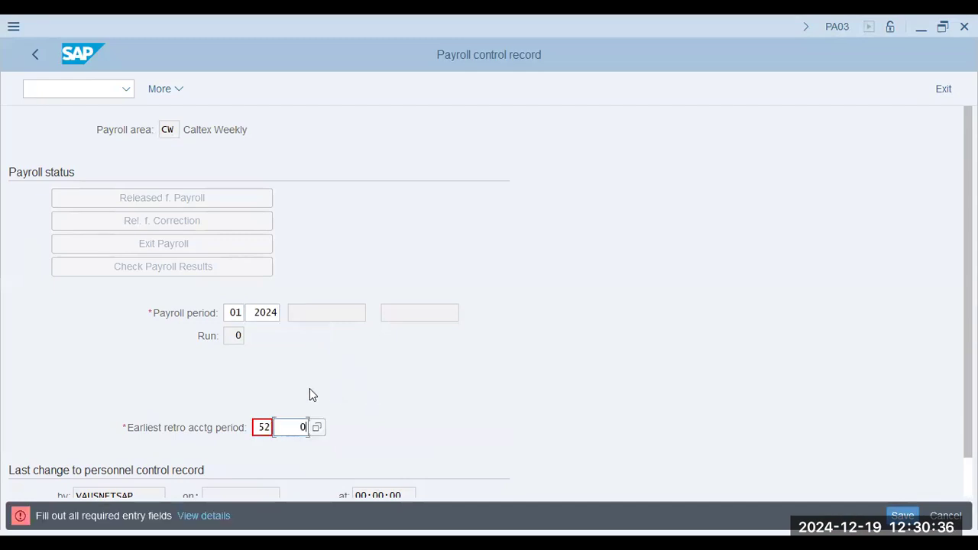
pyautogui.write('2023')
pyautogui.press('Return')
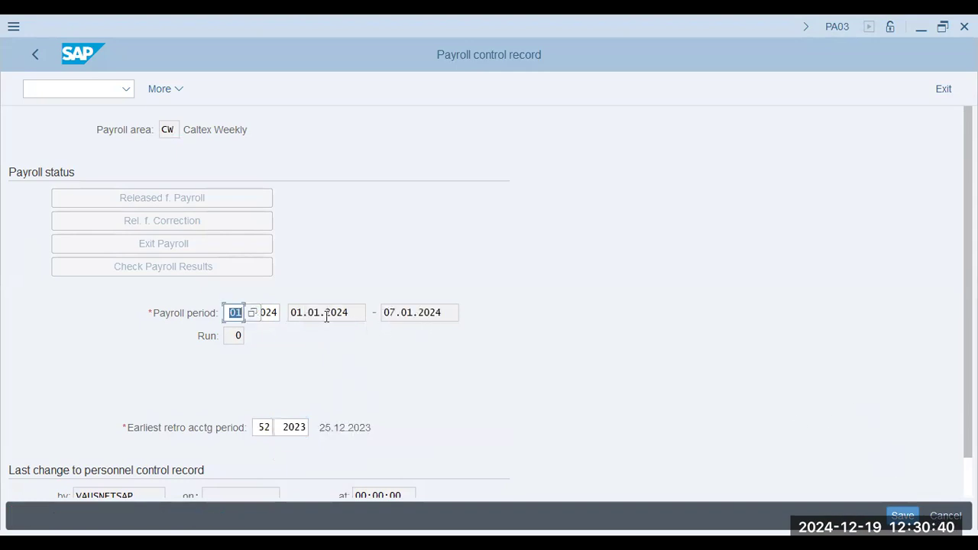
pyautogui.moveTo(320, 312); pyautogui.dragTo(291, 312)
pyautogui.moveTo(418, 313); pyautogui.dragTo(391, 312)
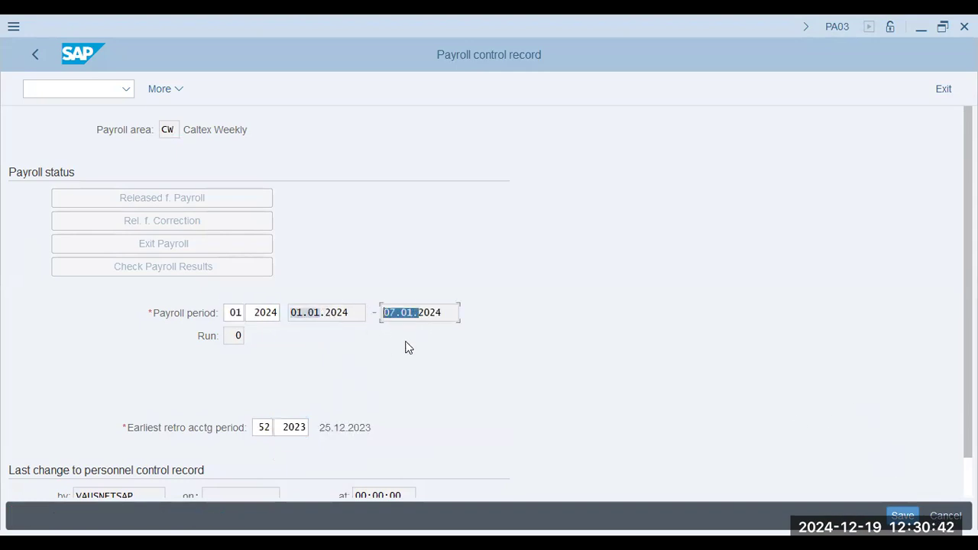
pyautogui.click(903, 516)
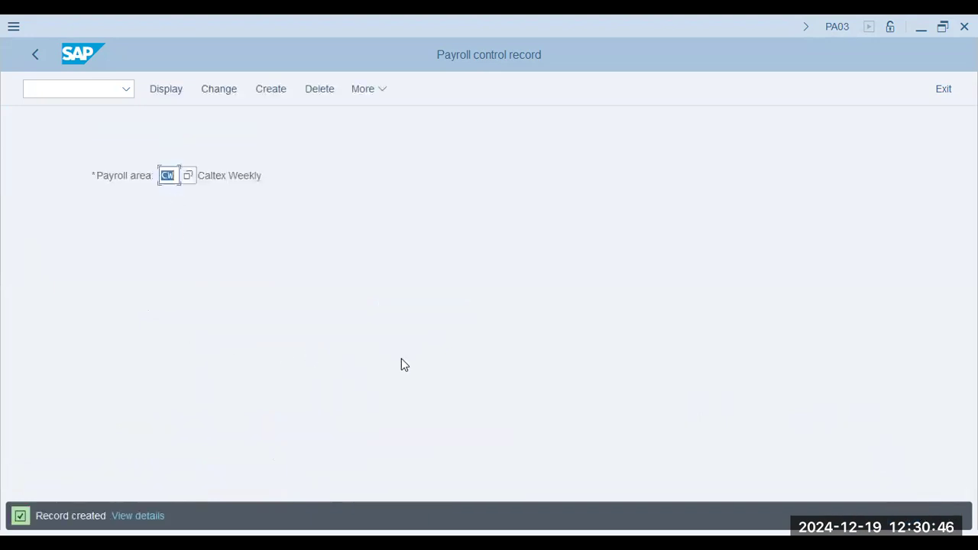
# Check the notes on slide 7 and open the saved CW control record in change mode to review it
pyautogui.hotkey('alt', 'Tab')
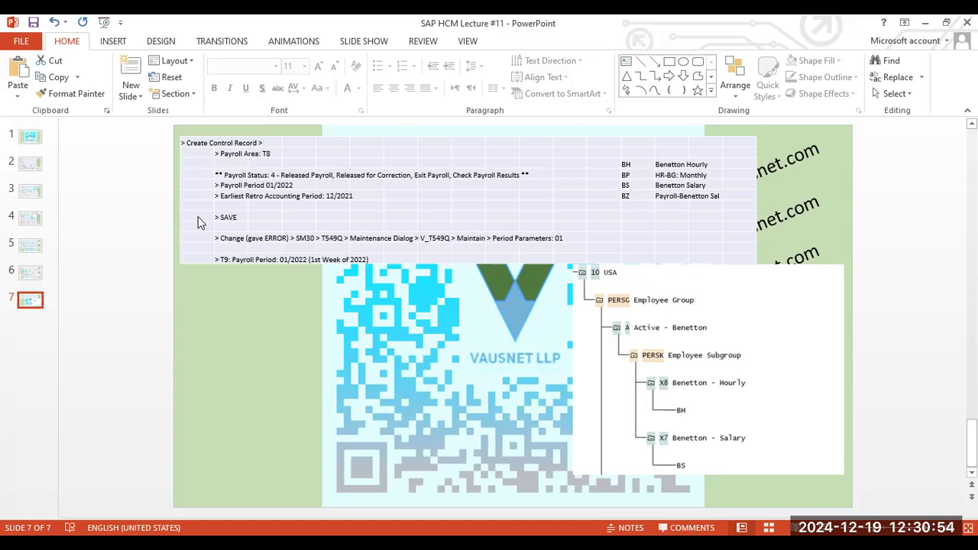
pyautogui.hotkey('alt', 'Tab')
pyautogui.click(219, 90)
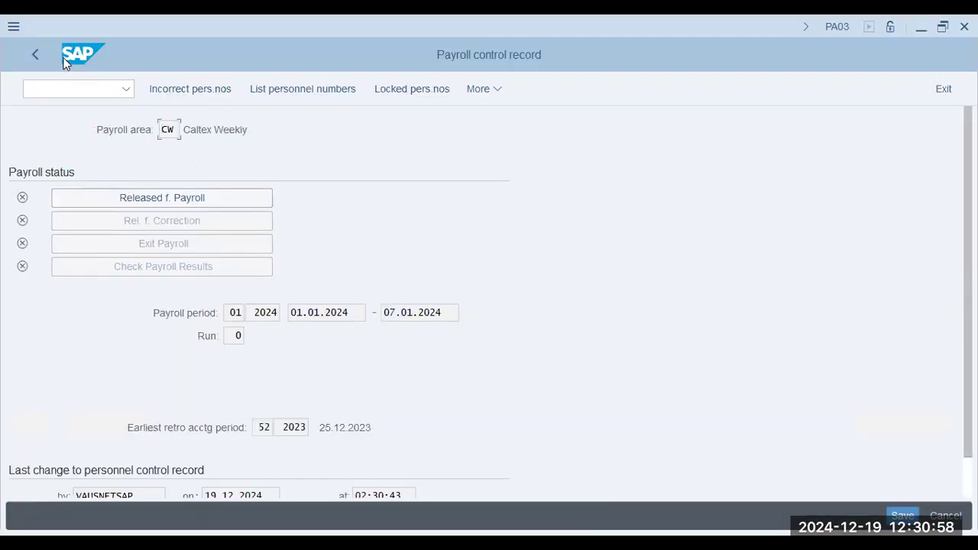
# Leave the payroll control records and start table view maintenance (SM30) with table T549Q, following the notes on slide 7
pyautogui.write('CM')
pyautogui.press('Return')
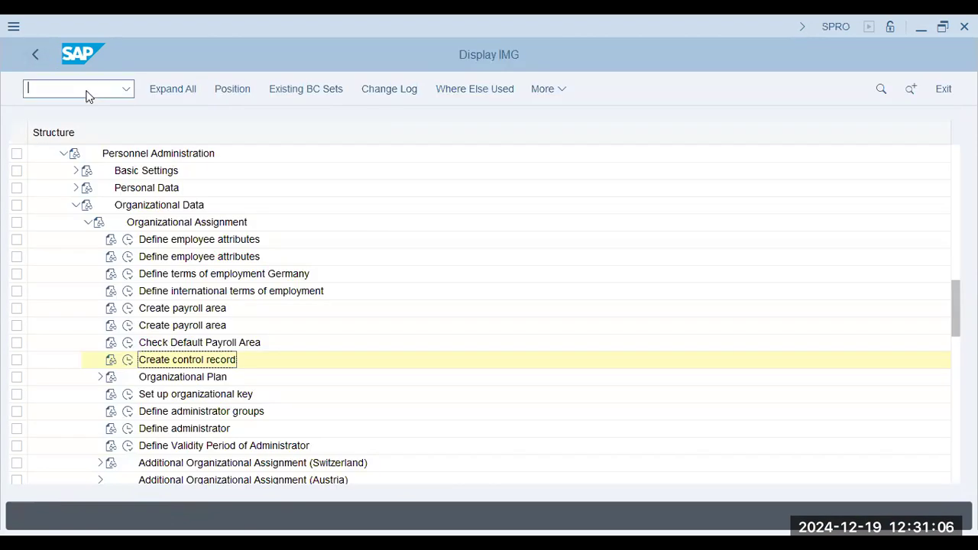
pyautogui.write('/nsm30')
pyautogui.press('Return')
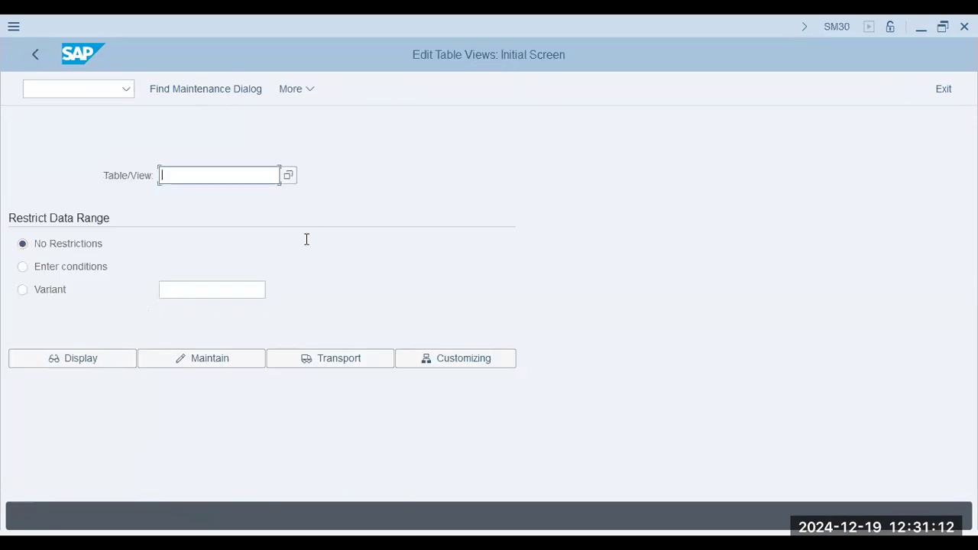
pyautogui.hotkey('alt', 'Tab')
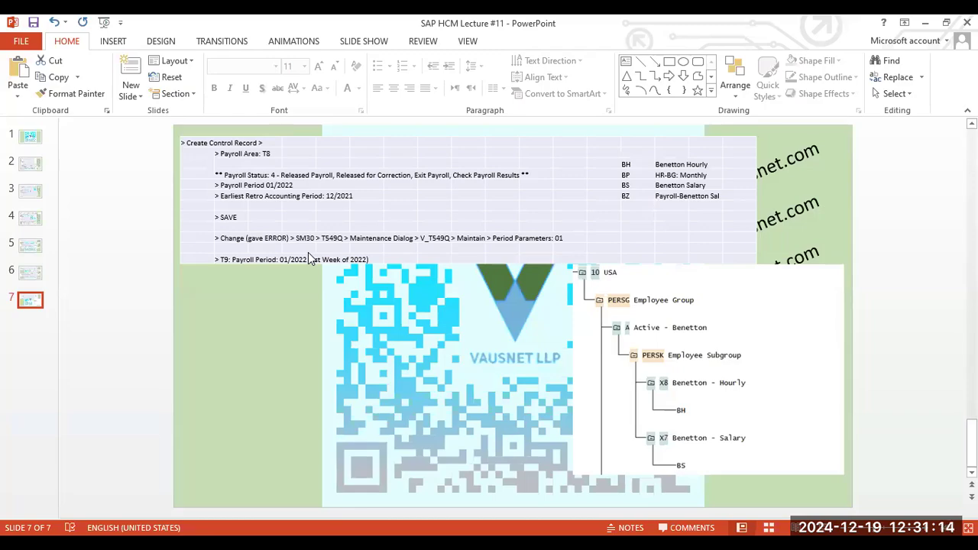
pyautogui.hotkey('alt', 'Tab')
pyautogui.write('t549q')
pyautogui.press('Return')
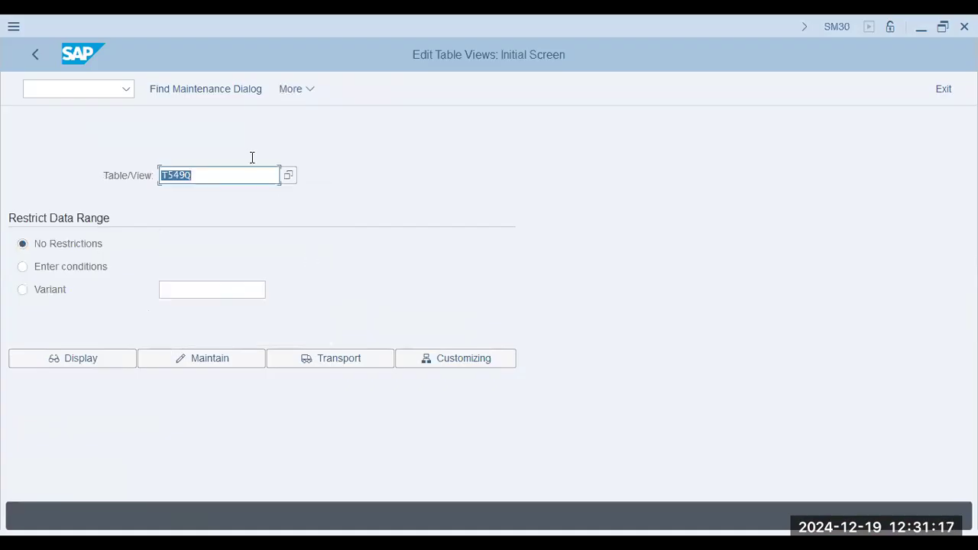
# Find the maintenance dialog for table T549Q and choose view V_T549Q, as noted on slide 7
pyautogui.click(225, 100)
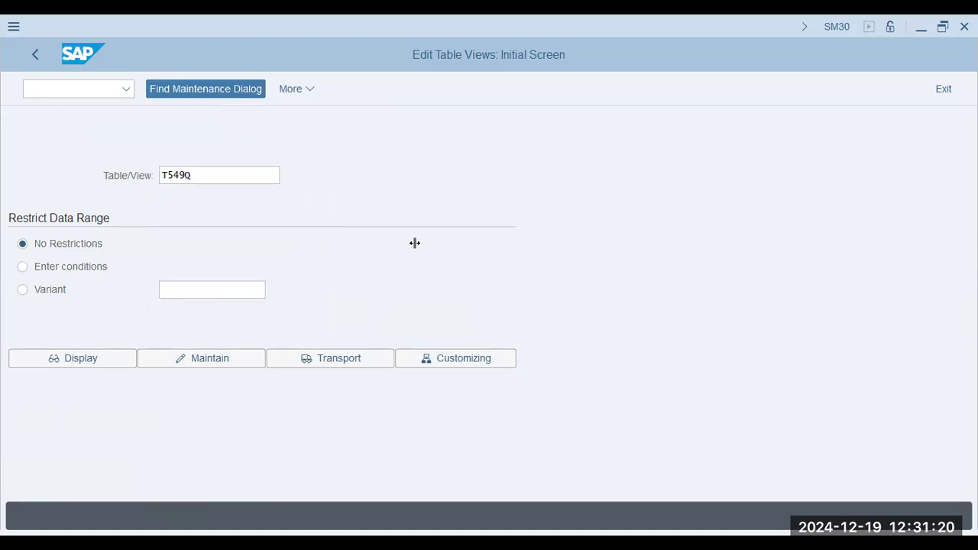
pyautogui.hotkey('alt', 'Tab')
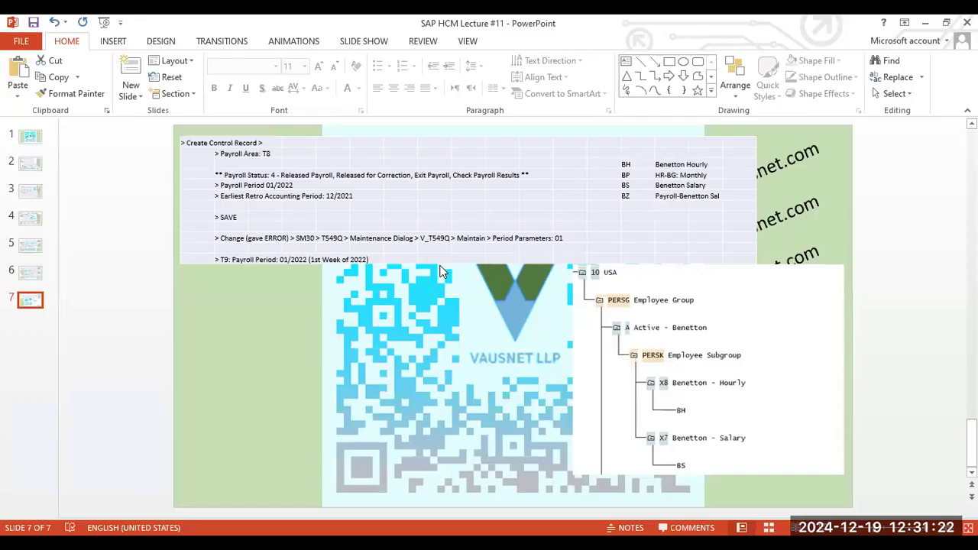
pyautogui.hotkey('alt', 'Tab')
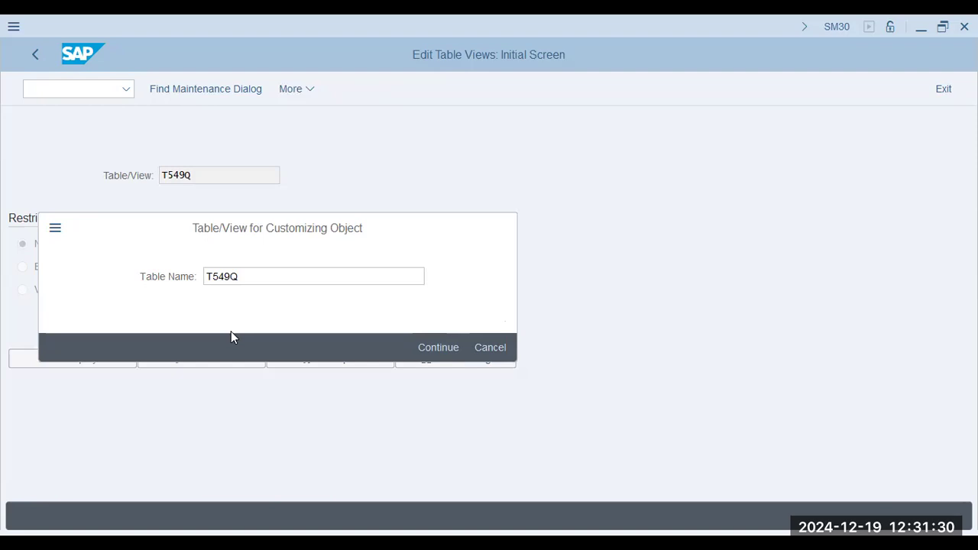
pyautogui.press('Return')
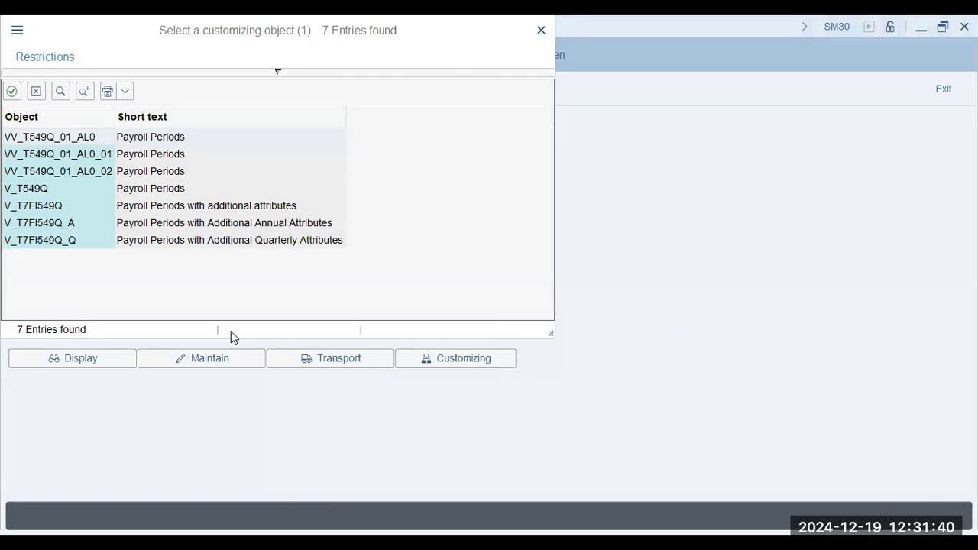
pyautogui.hotkey('alt', 'Tab')
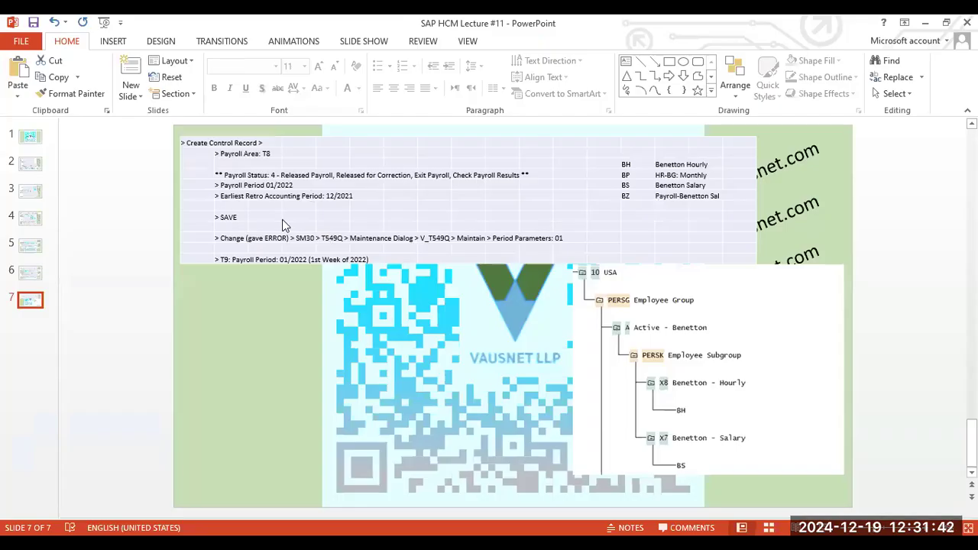
pyautogui.hotkey('alt', 'Tab')
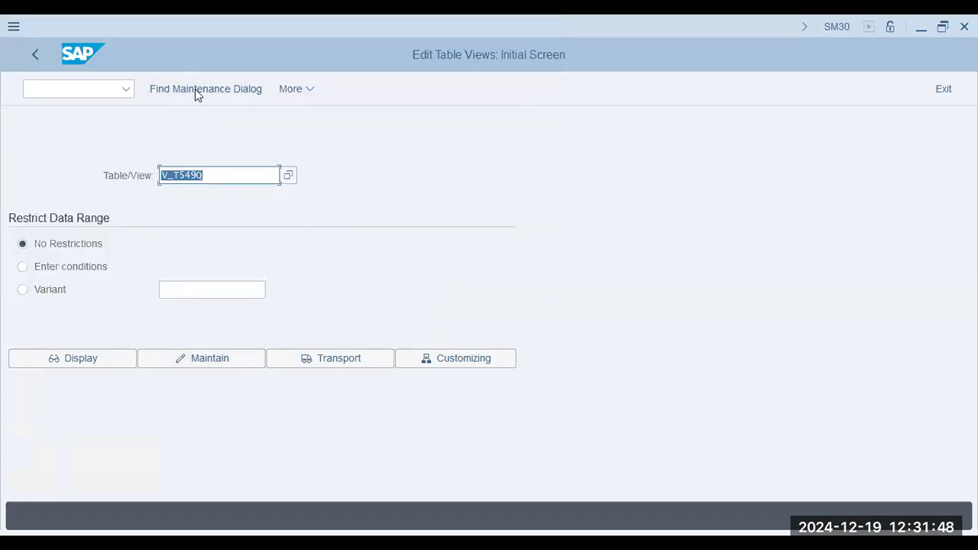
# Open V_T549Q for maintenance with period parameter 01 and review the monthly payroll periods from 1990 through the last entries
pyautogui.click(198, 358)
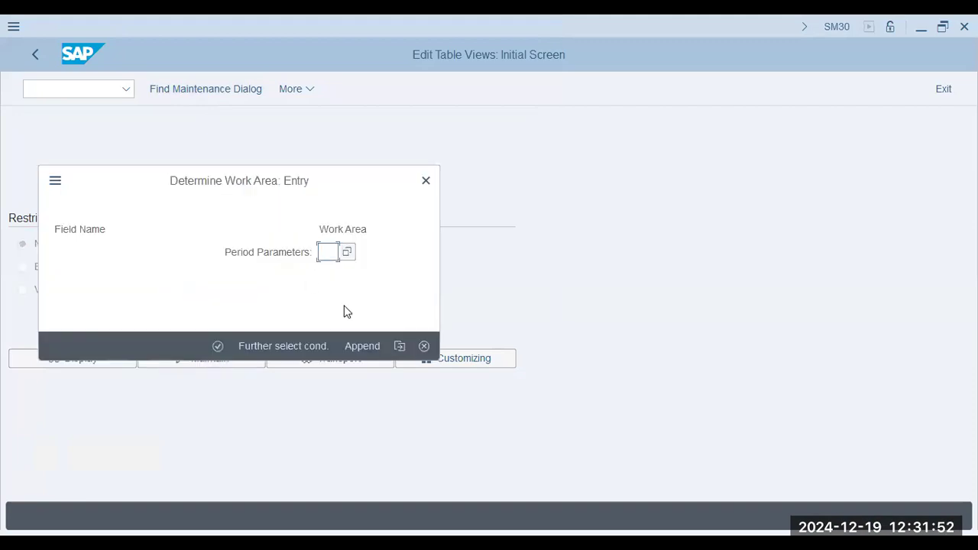
pyautogui.write('01')
pyautogui.press('Return')
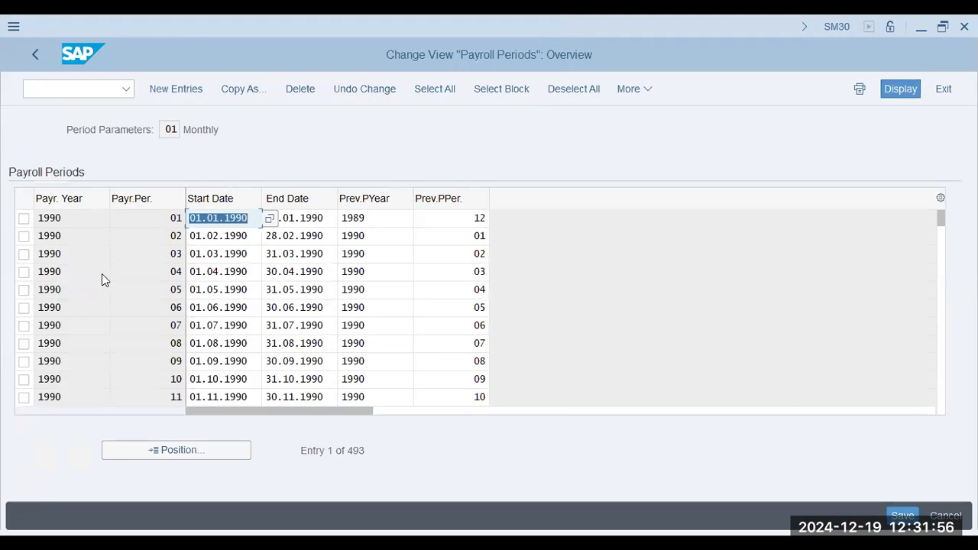
pyautogui.click(108, 344)
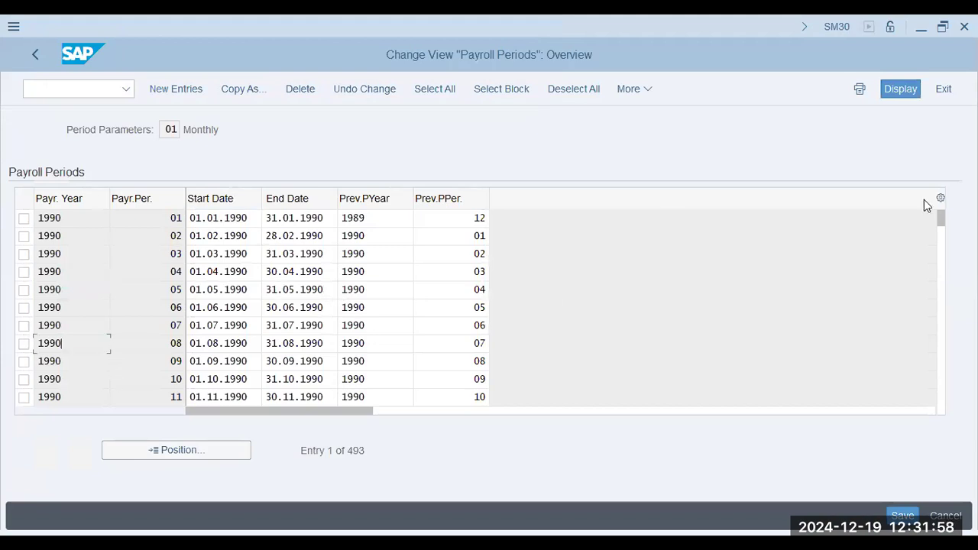
pyautogui.moveTo(941, 220); pyautogui.dragTo(941, 400)
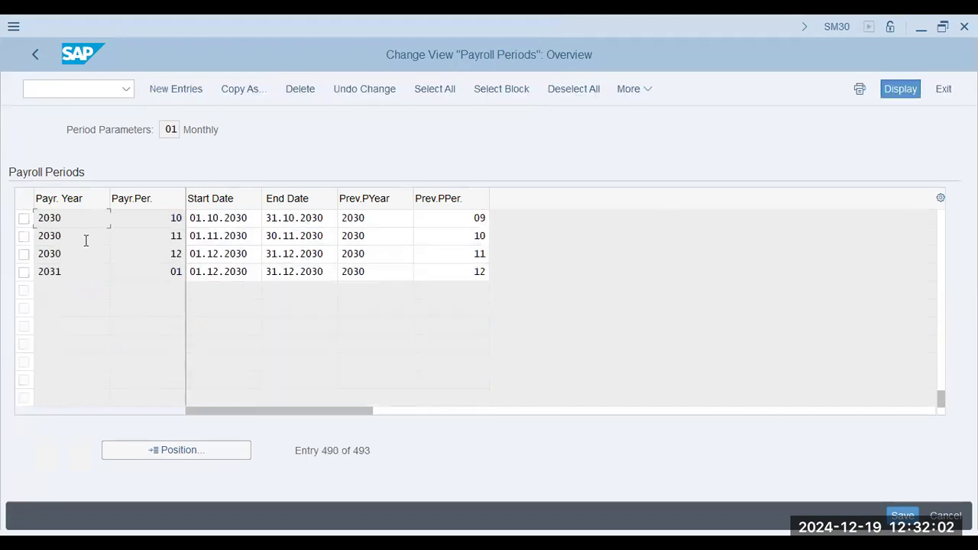
pyautogui.click(92, 257)
pyautogui.click(92, 274)
pyautogui.scroll(2, 109, 271)
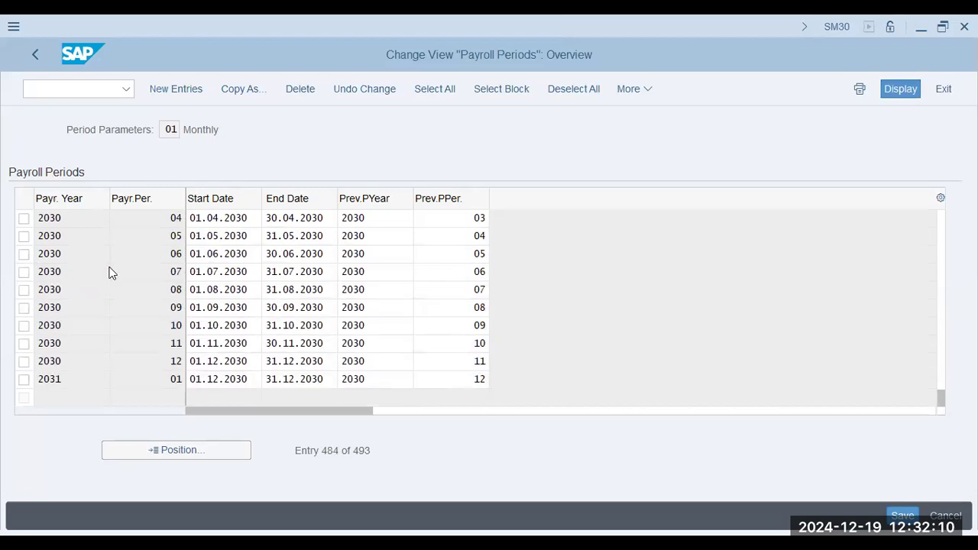
pyautogui.scroll(1, 109, 272)
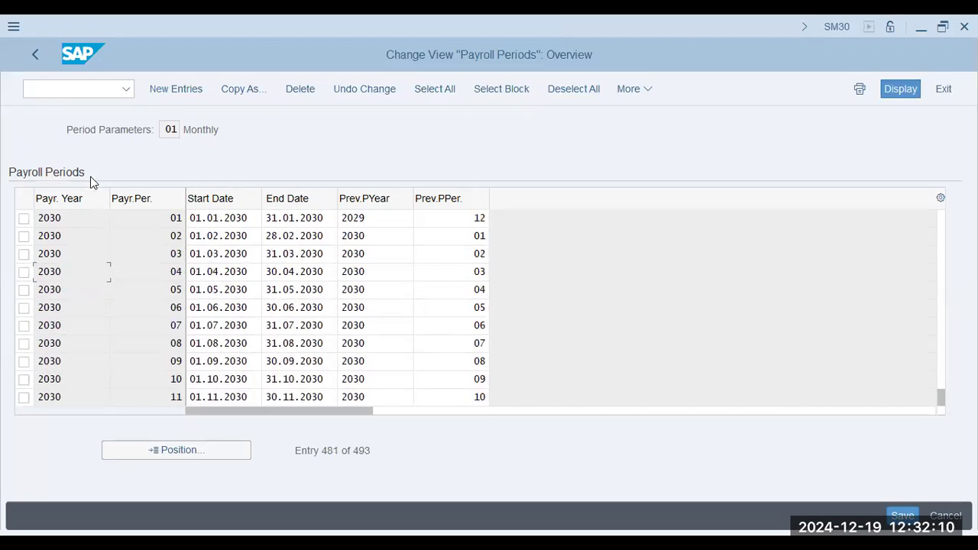
pyautogui.click(30, 55)
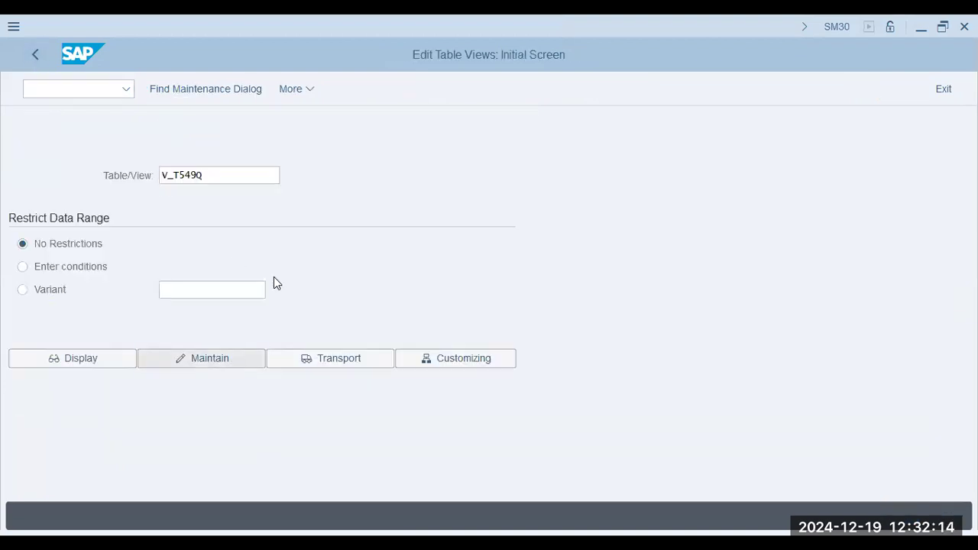
# Try period parameter CM for V_T549Q, and review the semi-monthly payroll periods under parameter 02
pyautogui.press('Return')
pyautogui.write('cm')
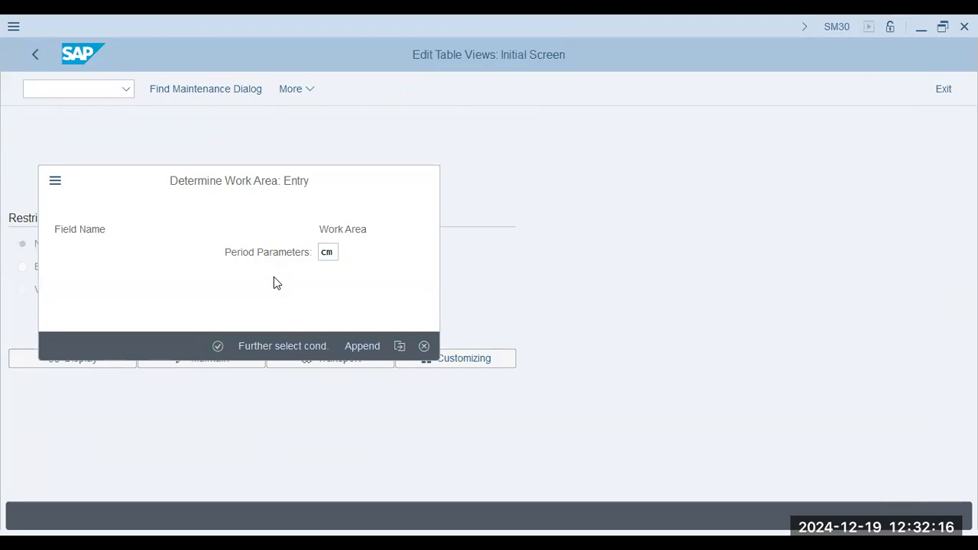
pyautogui.press('Return')
pyautogui.press('Return')
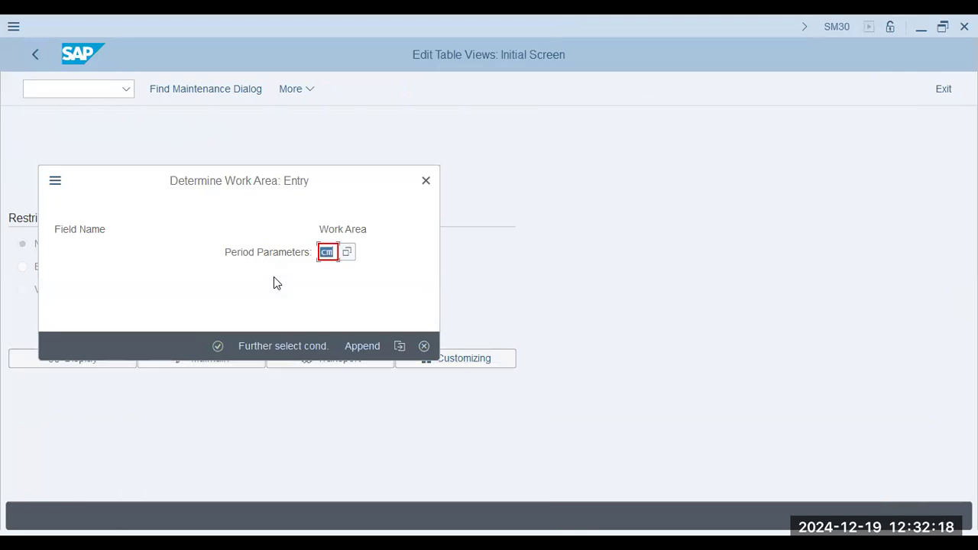
pyautogui.write('02')
pyautogui.press('Return')
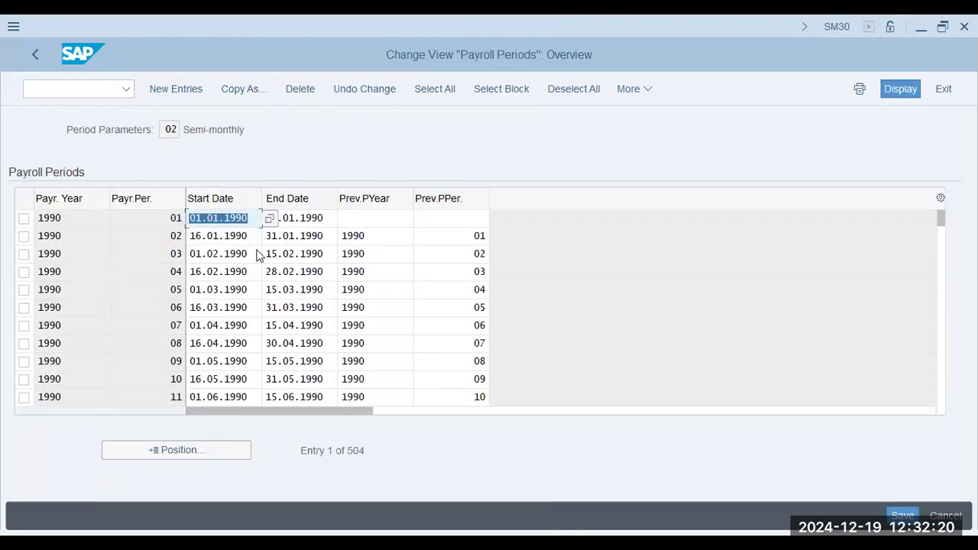
pyautogui.click(130, 243)
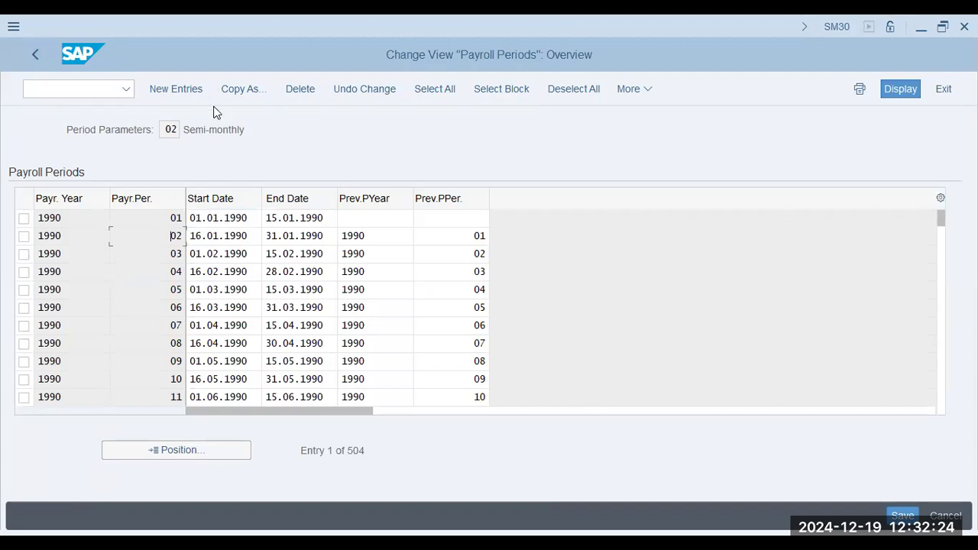
pyautogui.click(39, 60)
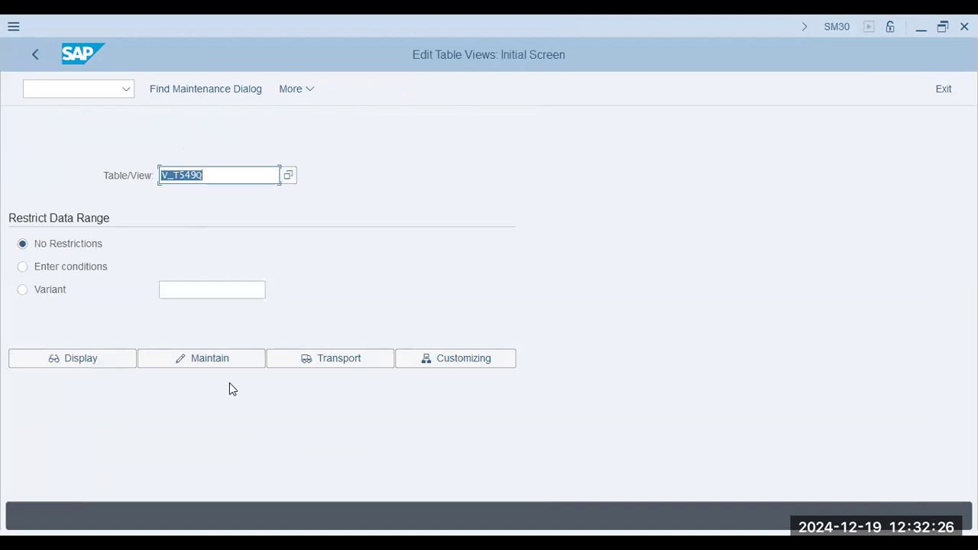
# Reopen V_T549Q with period parameter 01 and check which payroll frequency it stands for
pyautogui.click(227, 364)
pyautogui.write('01')
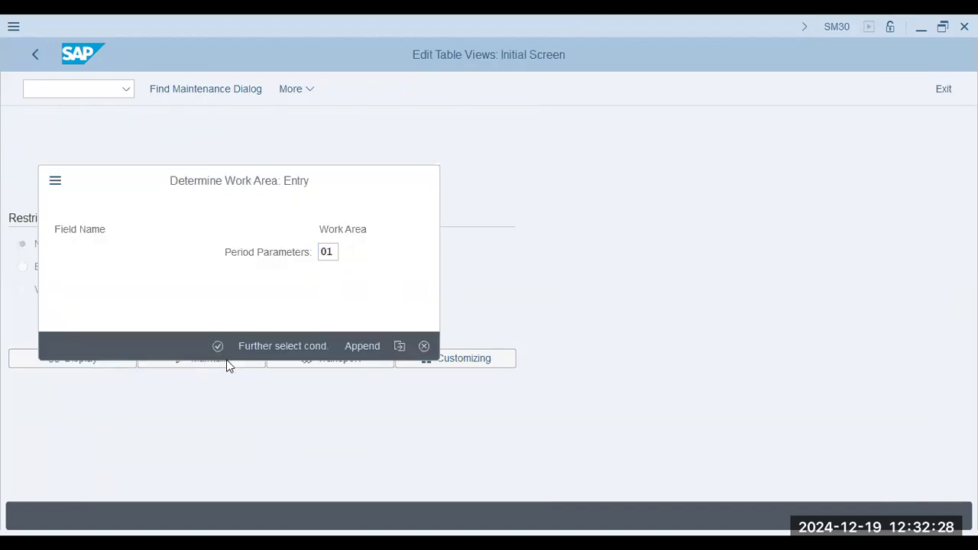
pyautogui.press('Return')
pyautogui.click(208, 129)
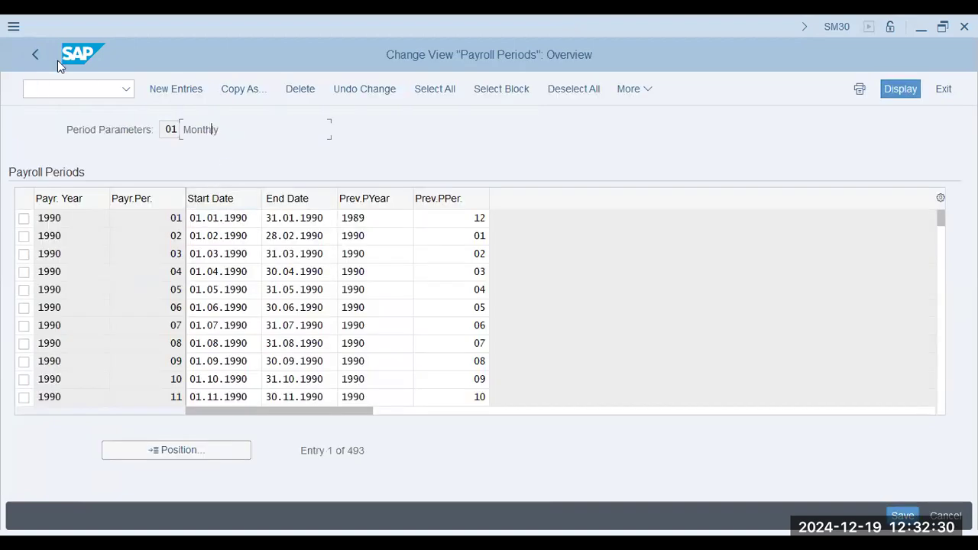
pyautogui.click(37, 55)
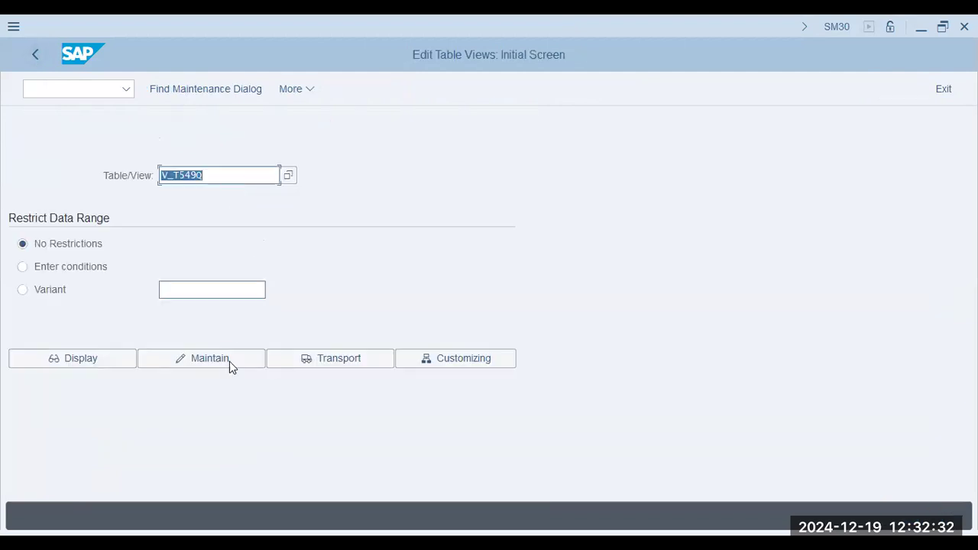
# Open V_T549Q with period parameter 03, examine the start and end dates of the 2009 weekly periods, and return to slide 7
pyautogui.click(231, 361)
pyautogui.write('03')
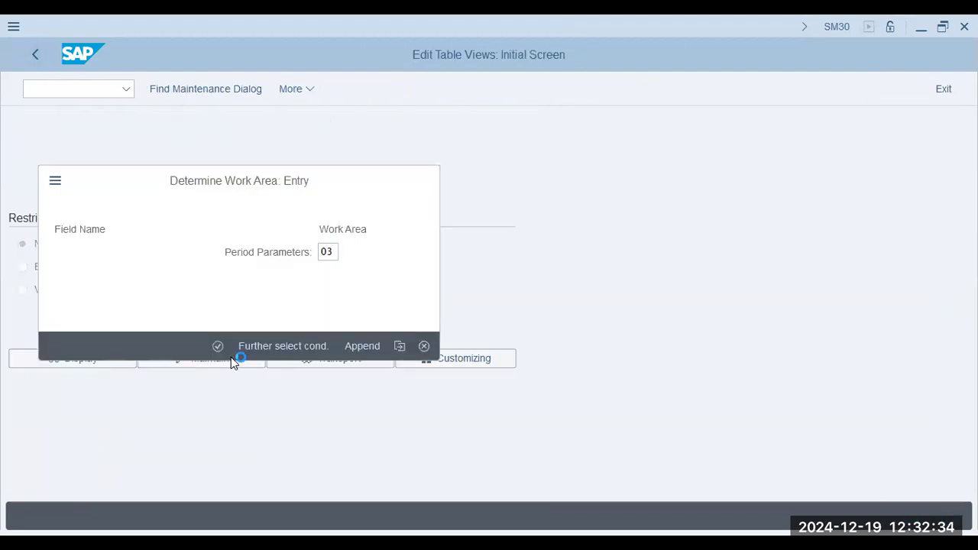
pyautogui.press('Return')
pyautogui.click(159, 291)
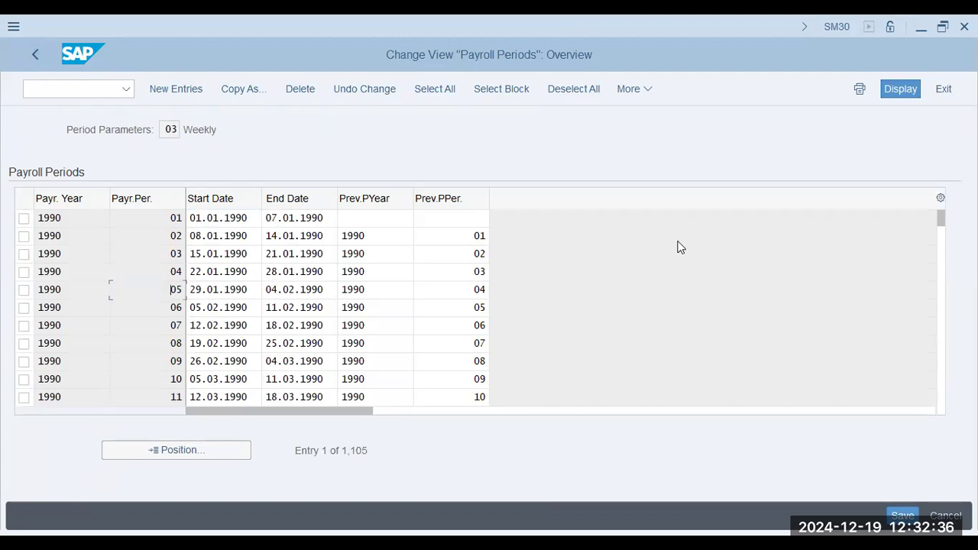
pyautogui.moveTo(941, 219); pyautogui.dragTo(941, 390)
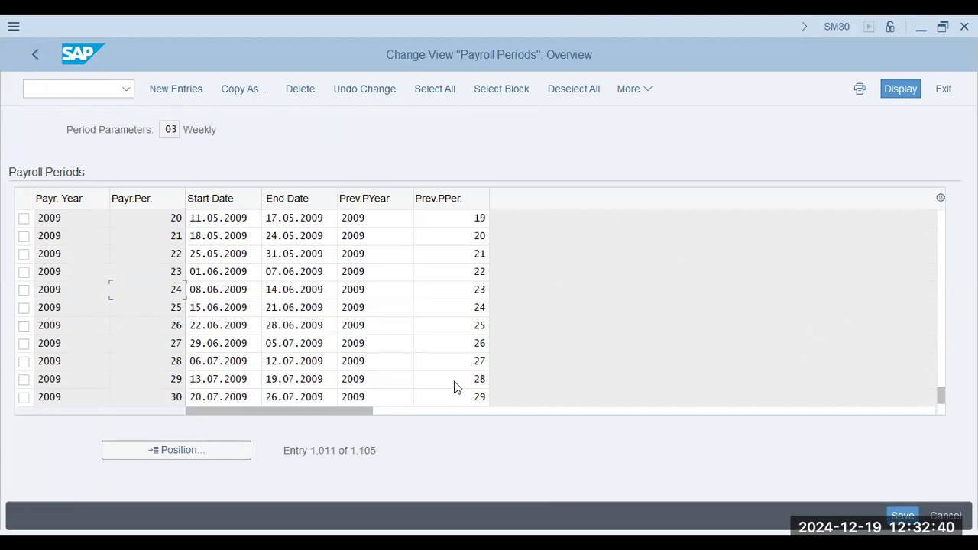
pyautogui.scroll(-2, 73, 375)
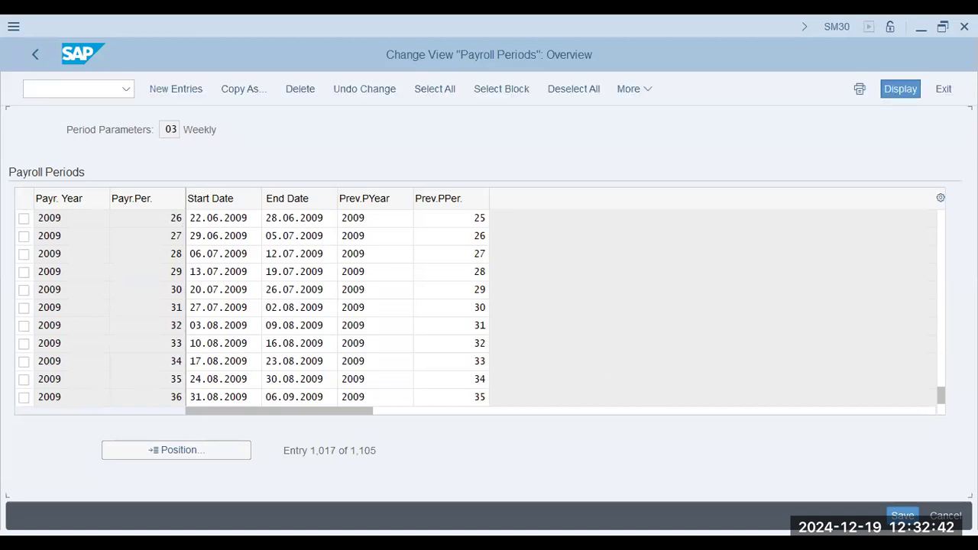
pyautogui.scroll(-2, 77, 379)
pyautogui.click(88, 376)
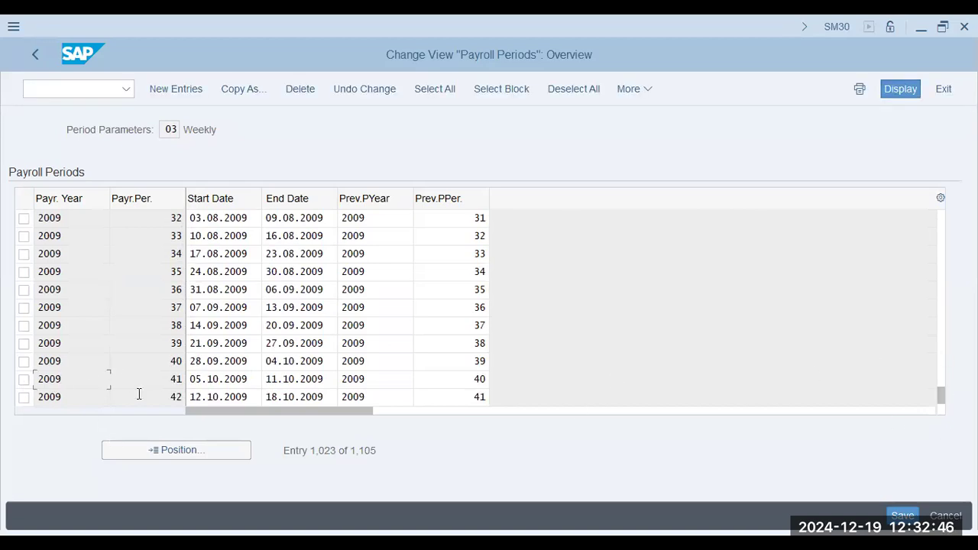
pyautogui.click(325, 243)
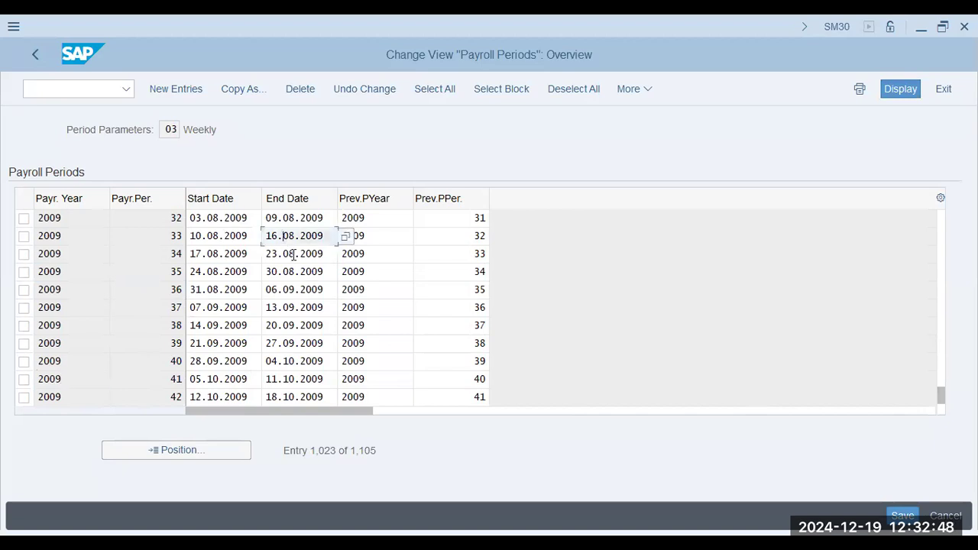
pyautogui.click(312, 292)
pyautogui.click(301, 343)
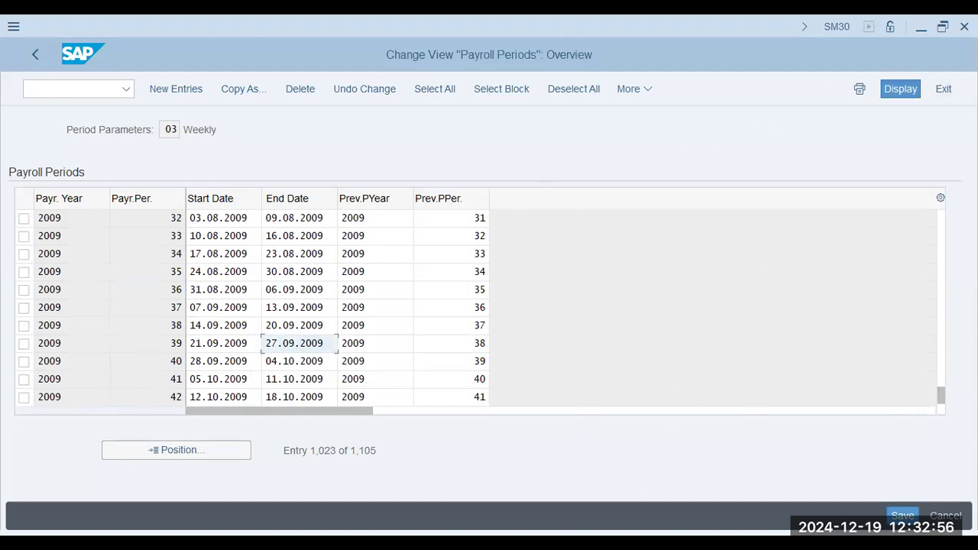
pyautogui.hotkey('alt', 'Tab')
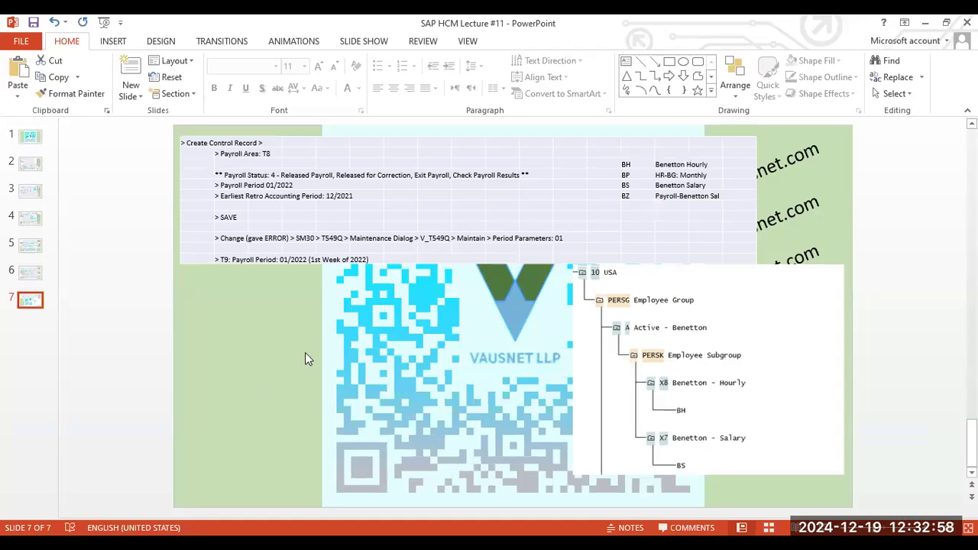